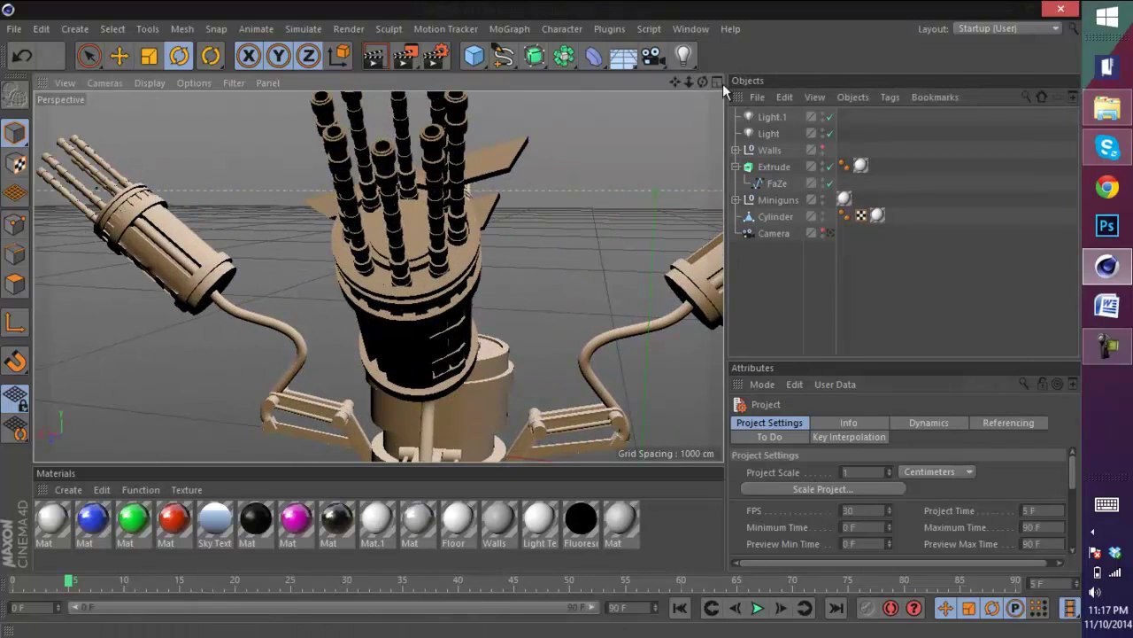
- Examine the minigun barrels, connecting arms, base and FaZe emblem of the existing scene from several angles
{"action": "left_click_drag", "start_coordinate": [704, 82], "coordinate": [541, 319]}
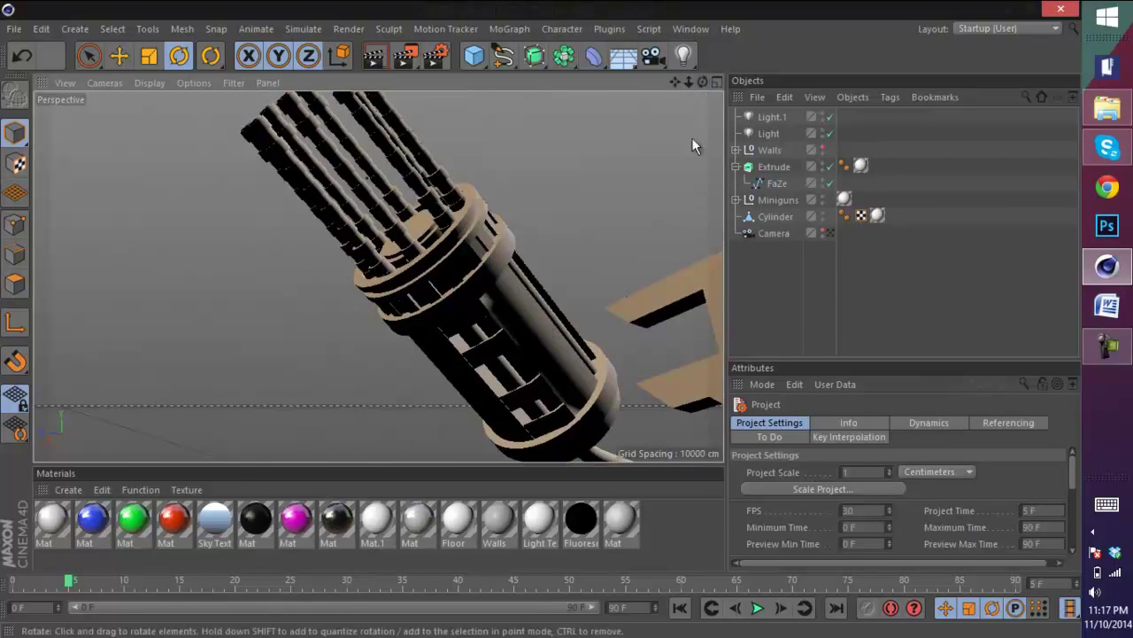
{"action": "left_click_drag", "start_coordinate": [678, 81], "coordinate": [541, 319]}
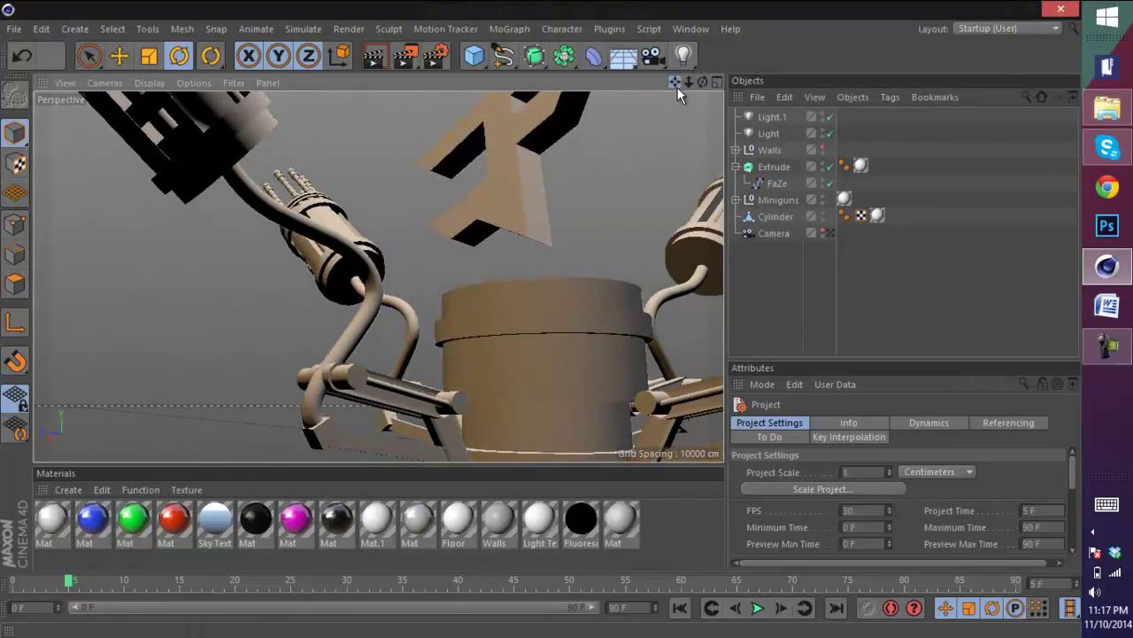
{"action": "left_click_drag", "start_coordinate": [677, 87], "coordinate": [672, 81]}
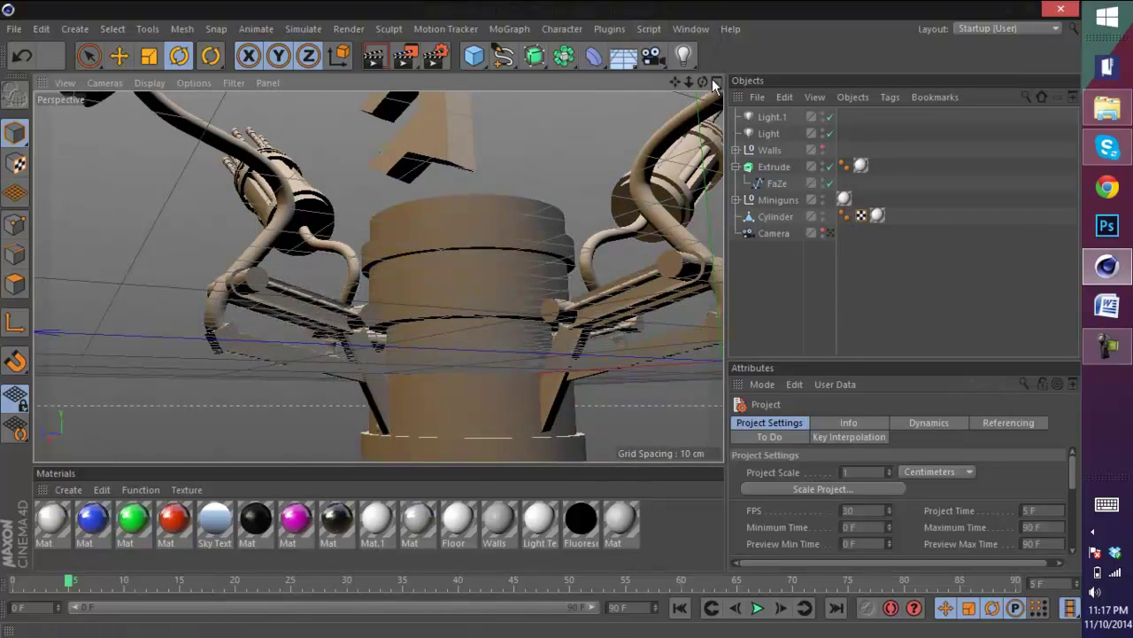
{"action": "left_click_drag", "start_coordinate": [703, 81], "coordinate": [540, 324]}
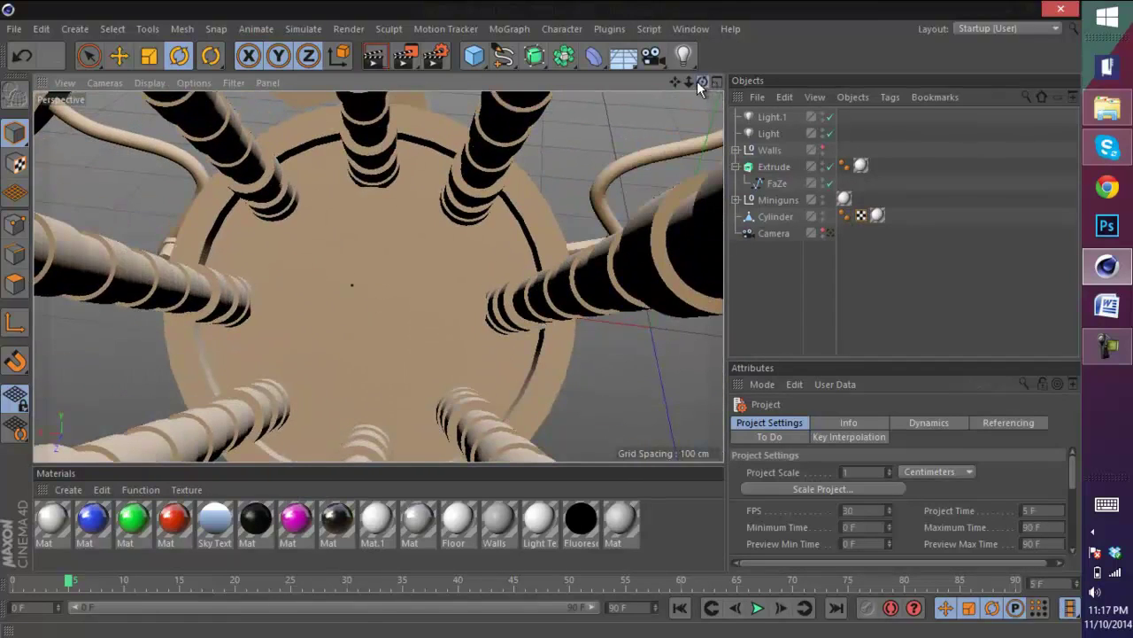
{"action": "left_click_drag", "start_coordinate": [700, 80], "coordinate": [542, 327]}
{"action": "left_click_drag", "start_coordinate": [691, 83], "coordinate": [631, 203]}
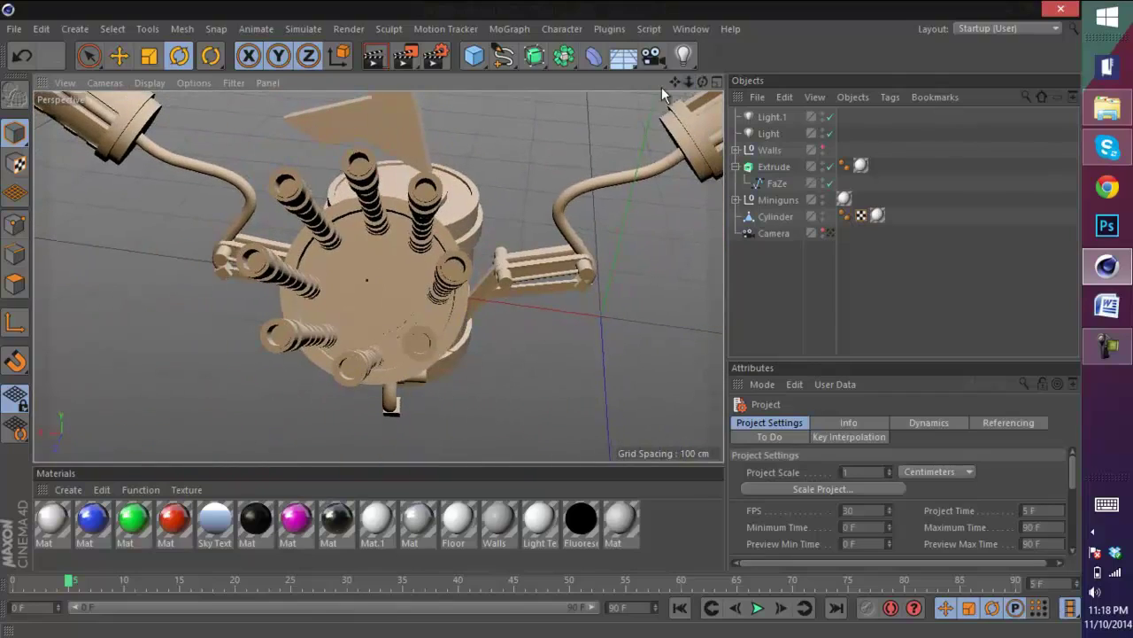
{"action": "scroll", "coordinate": [631, 201], "scroll_direction": "down", "scroll_amount": 5}
{"action": "scroll", "coordinate": [690, 240], "scroll_direction": "up", "scroll_amount": 3}
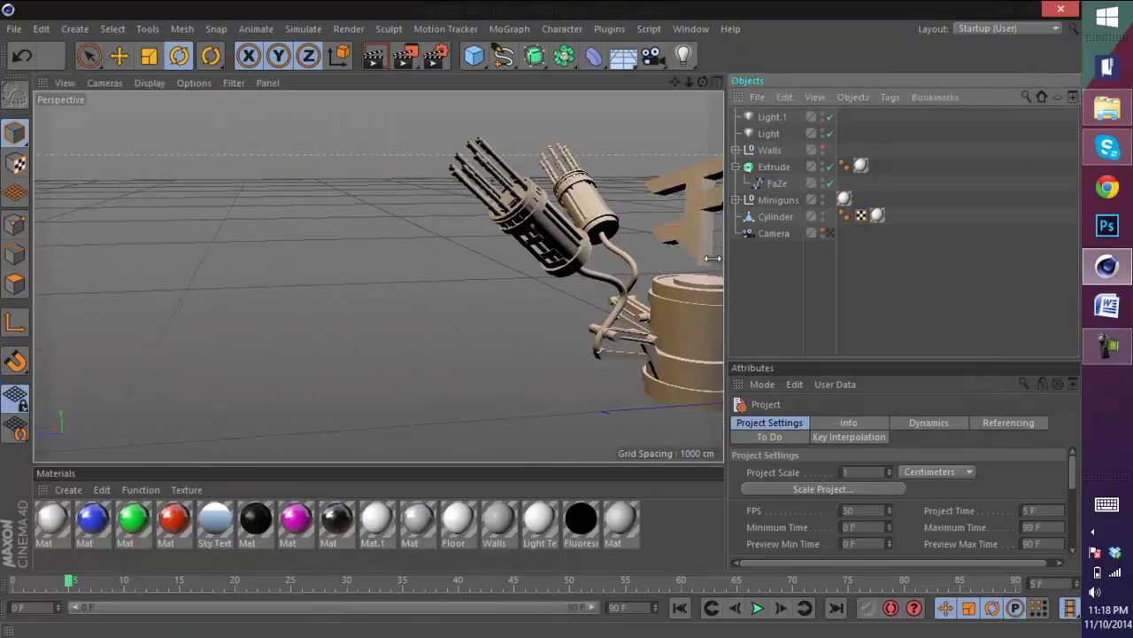
{"action": "scroll", "coordinate": [713, 239], "scroll_direction": "up", "scroll_amount": 3}
{"action": "left_click_drag", "start_coordinate": [676, 82], "coordinate": [541, 321]}
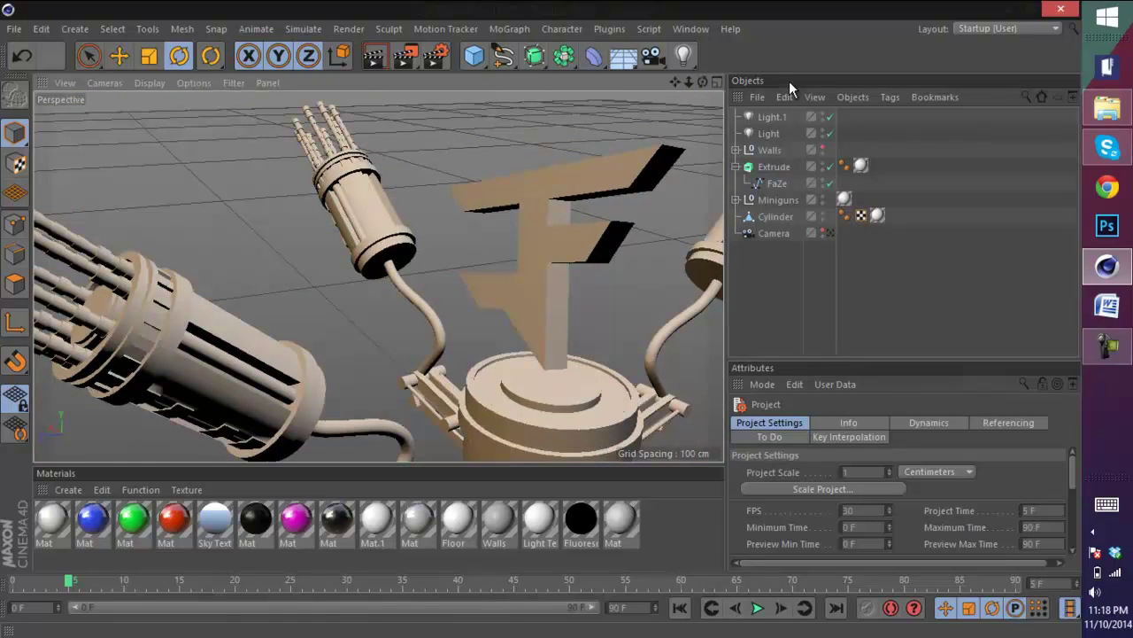
- Create a new project and save it to the Desktop as Minigun Tutorial
{"action": "left_click", "coordinate": [14, 29]}
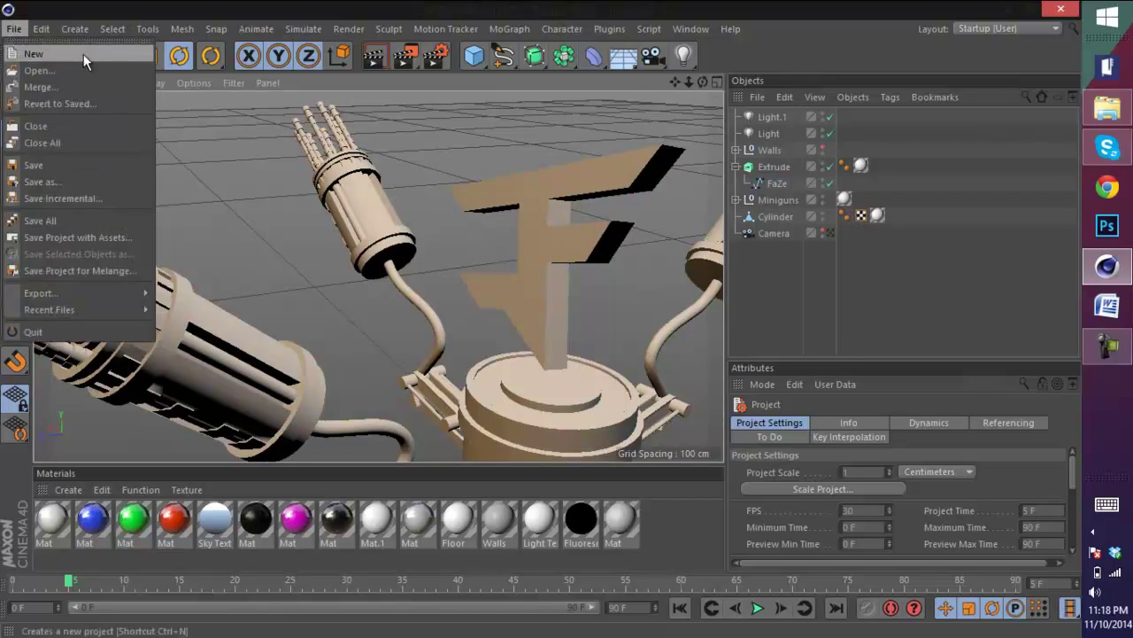
{"action": "left_click", "coordinate": [83, 52]}
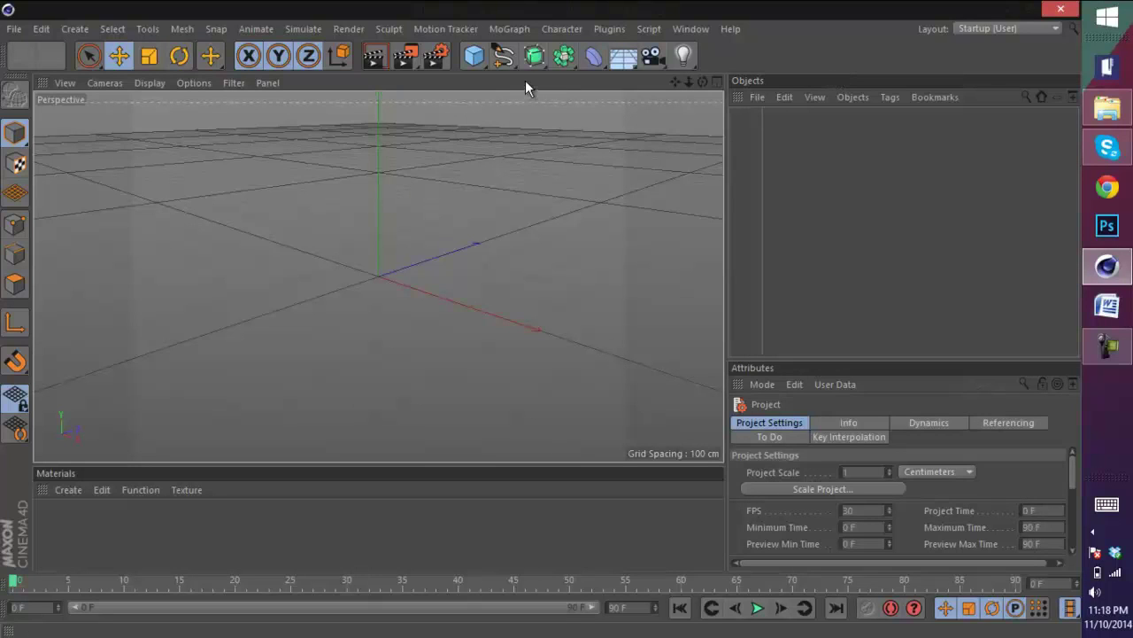
{"action": "key", "text": "ctrl+s"}
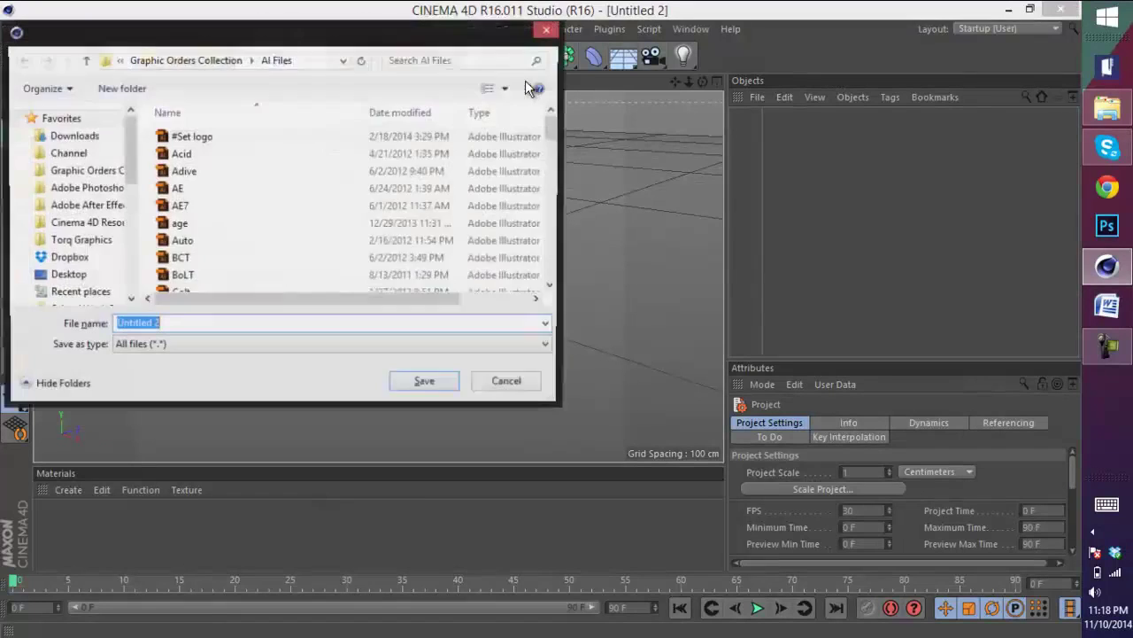
{"action": "left_click", "coordinate": [67, 275]}
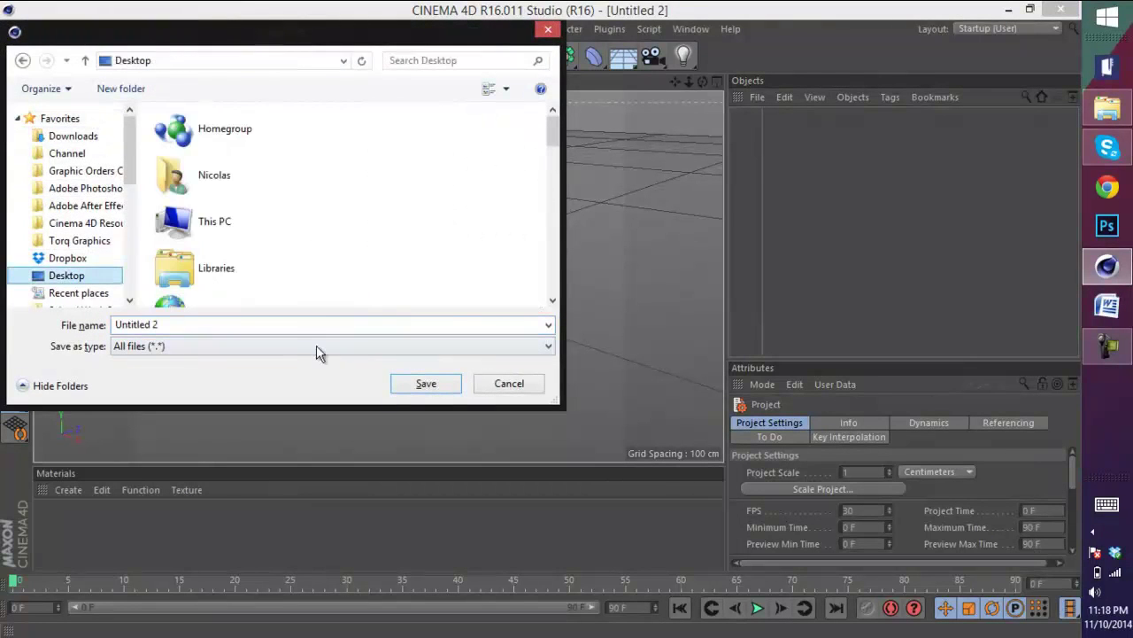
{"action": "type", "text": "Mi"}
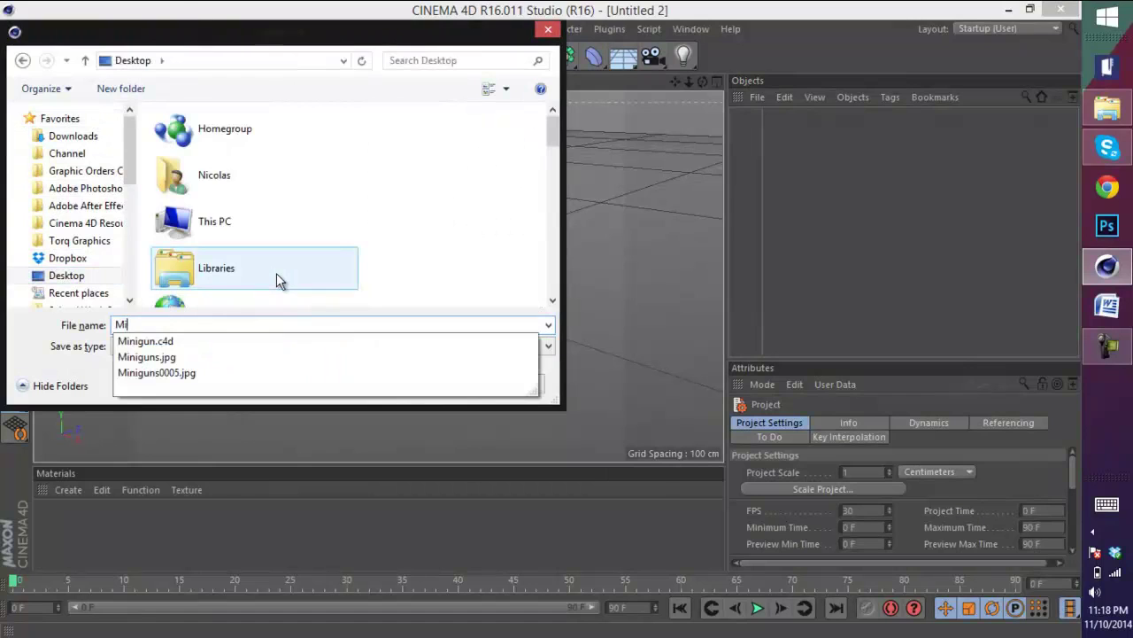
{"action": "type", "text": "nigun Tutorial"}
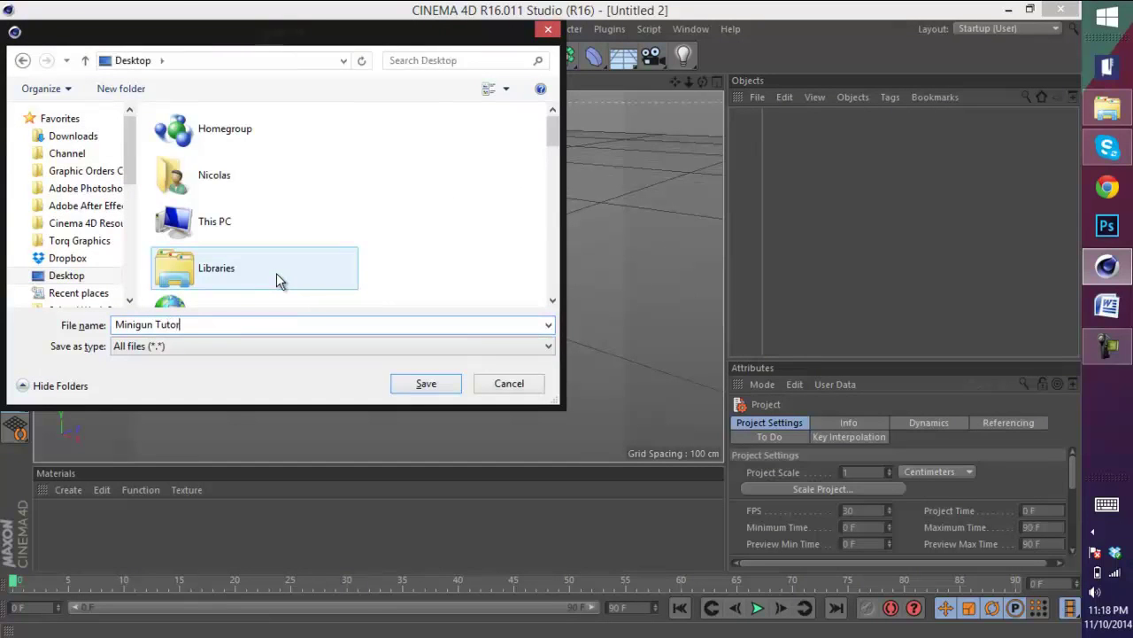
{"action": "key", "text": "Return"}
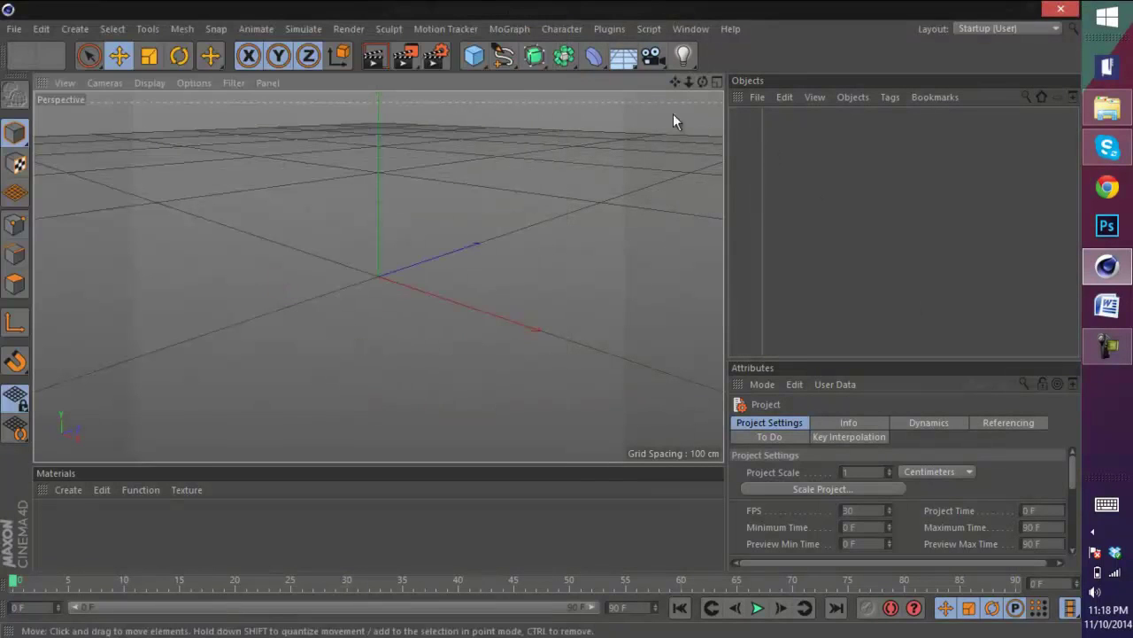
- Switch to File Explorer and open the minigun photo 48925-2 from the Downloads folder
{"action": "left_click", "coordinate": [1107, 106]}
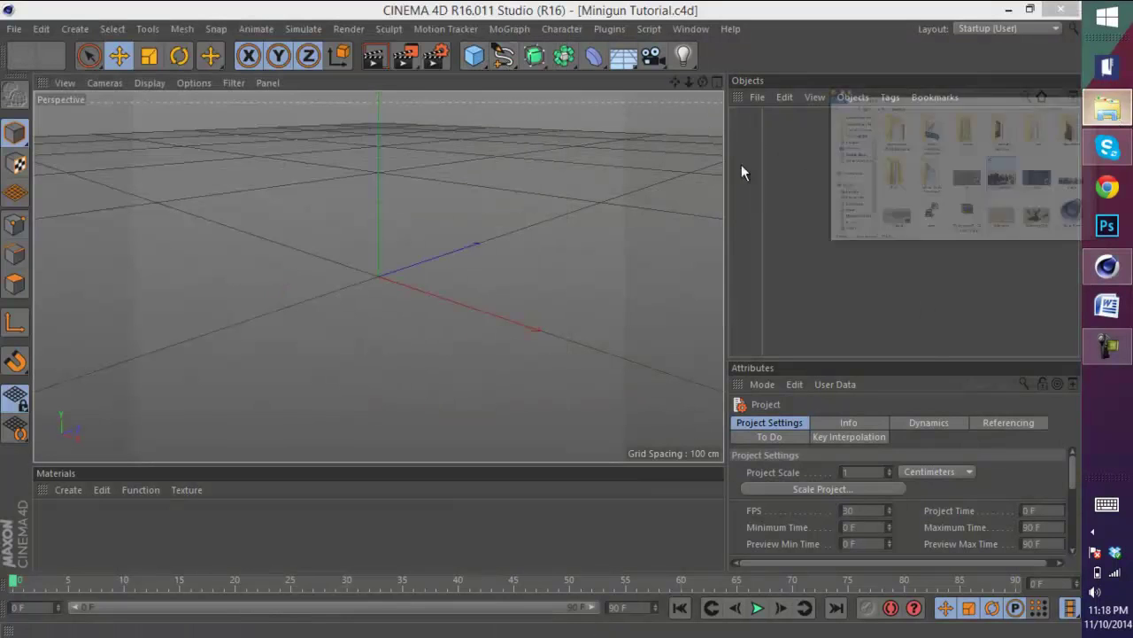
{"action": "scroll", "coordinate": [381, 265], "scroll_direction": "up", "scroll_amount": 2}
{"action": "left_click", "coordinate": [381, 244]}
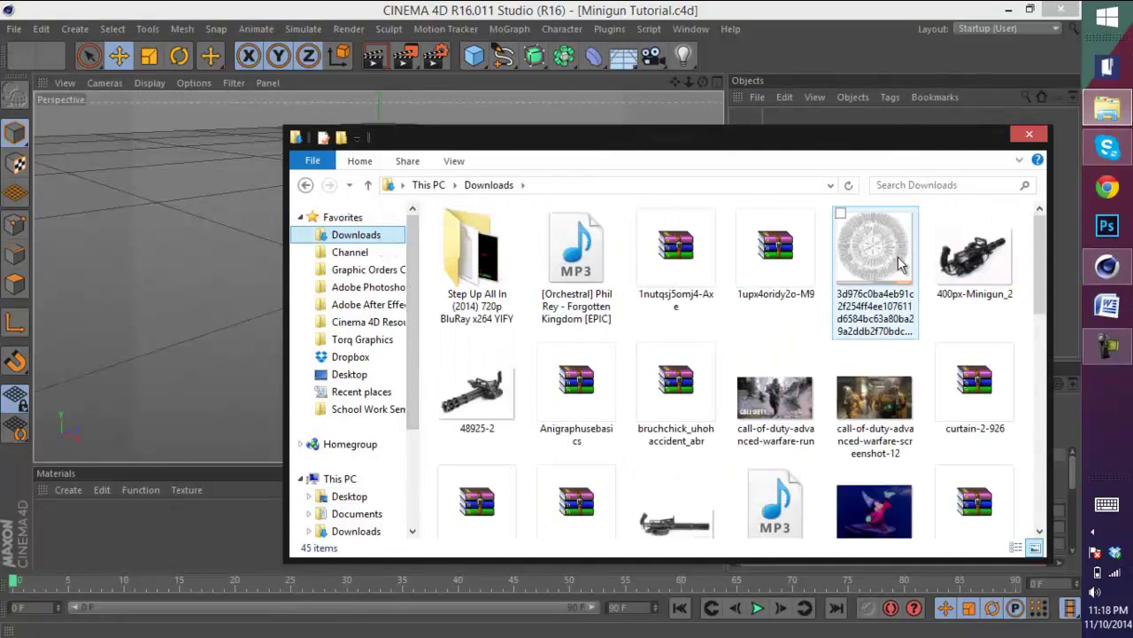
{"action": "left_click", "coordinate": [508, 399]}
{"action": "double_click", "coordinate": [507, 399]}
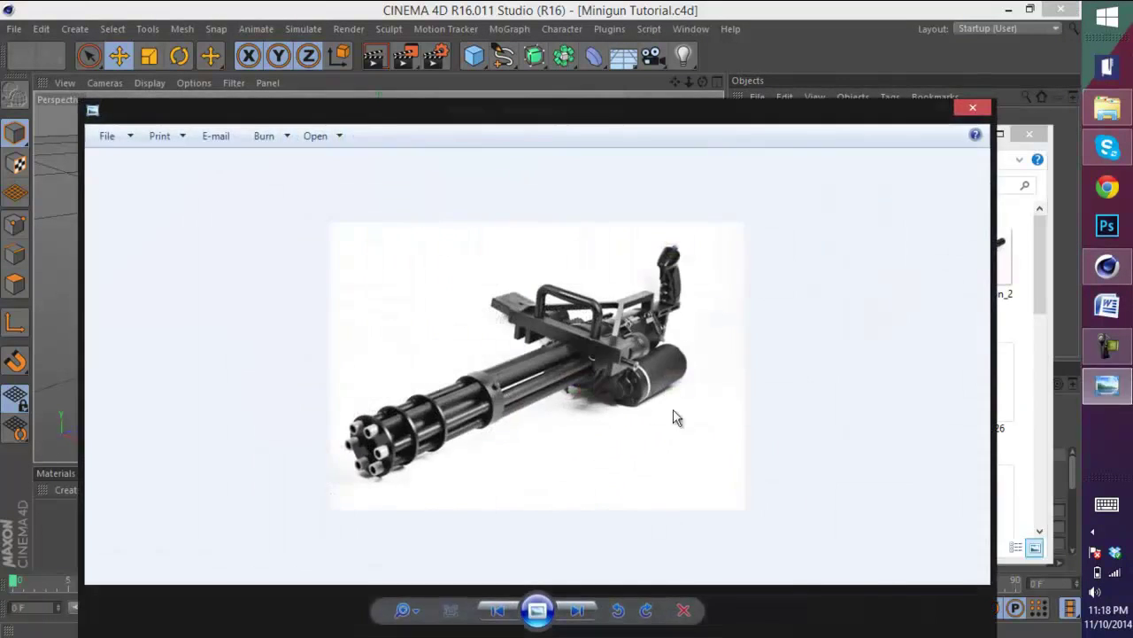
- Open the other two minigun reference photos, DSC00766-02 and 400px-Minigun_2, from the Downloads folder
{"action": "left_click", "coordinate": [1016, 333]}
{"action": "scroll", "coordinate": [681, 336], "scroll_direction": "down", "scroll_amount": 3}
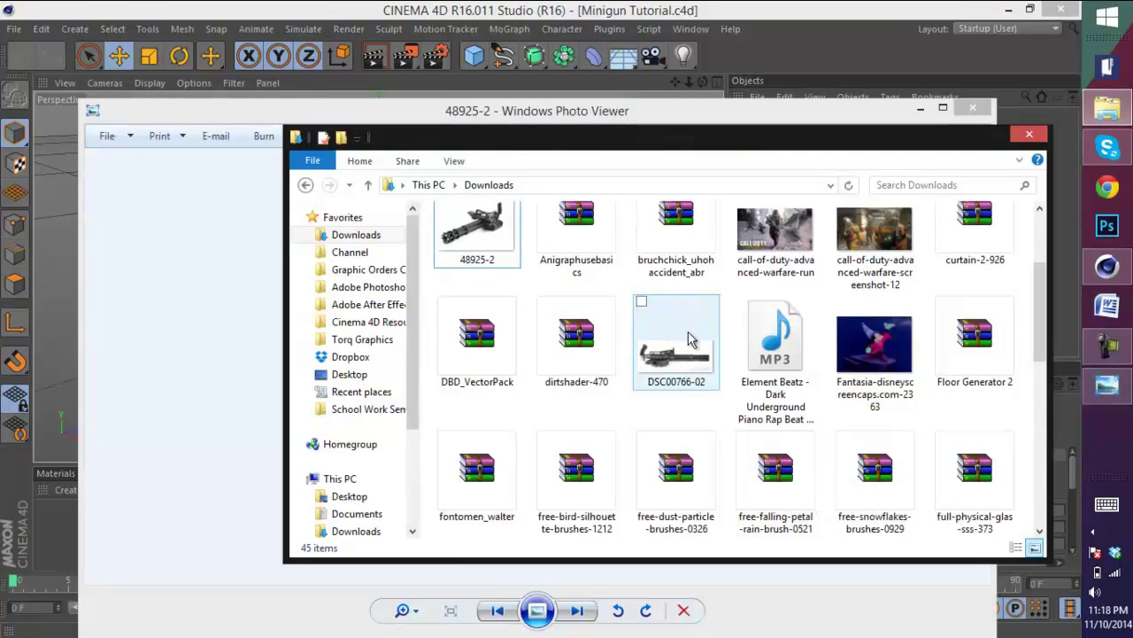
{"action": "double_click", "coordinate": [694, 341]}
{"action": "left_click", "coordinate": [1018, 350]}
{"action": "scroll", "coordinate": [1001, 354], "scroll_direction": "down", "scroll_amount": 5}
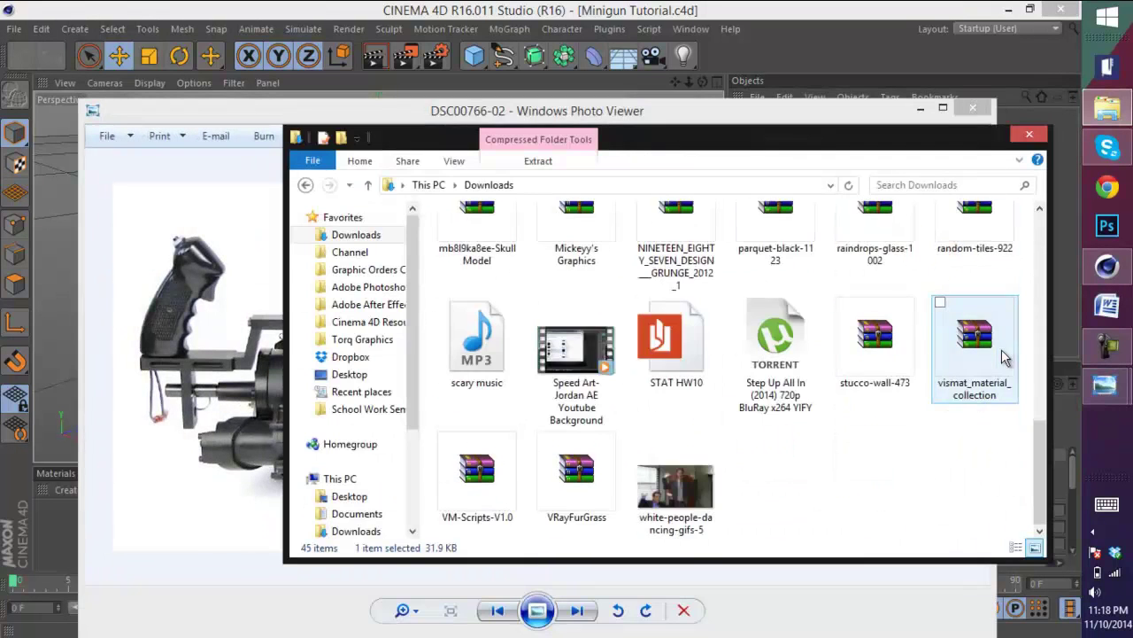
{"action": "scroll", "coordinate": [655, 413], "scroll_direction": "up", "scroll_amount": 10}
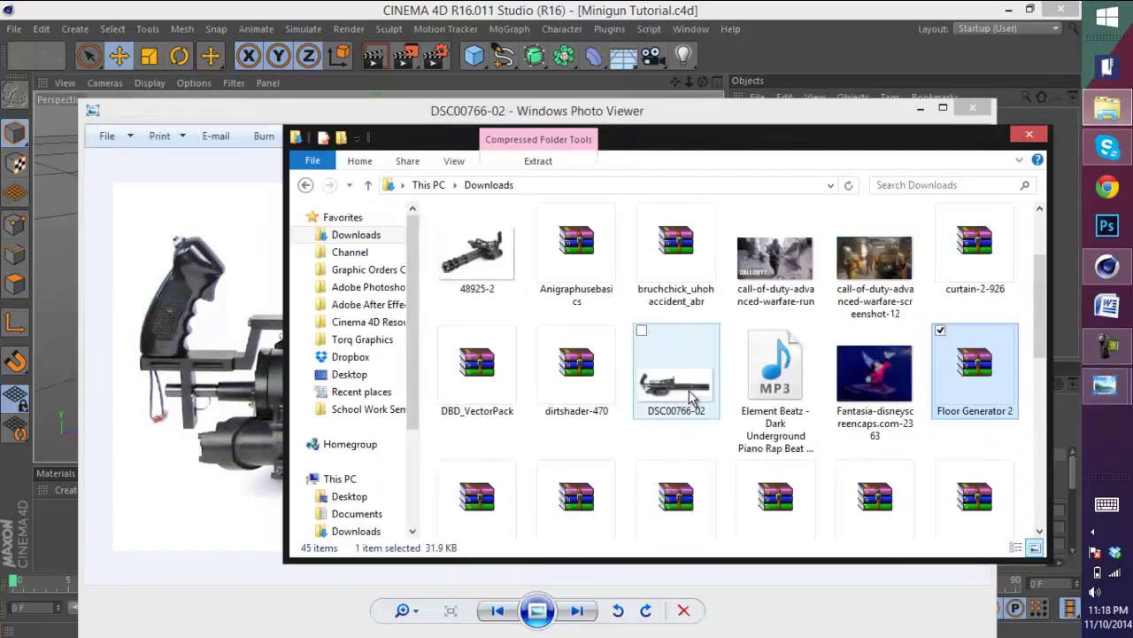
{"action": "double_click", "coordinate": [974, 252]}
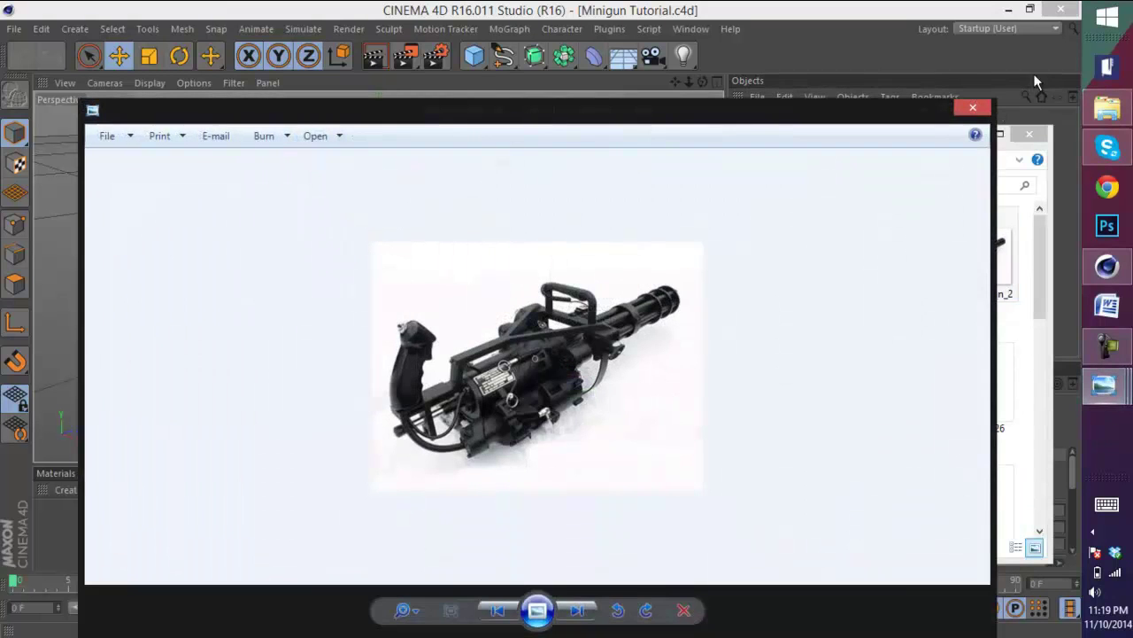
- Close the 400px-Minigun_2 photo, inspect the barrel rings in 48925-2 up close, and close that photo too
{"action": "left_click", "coordinate": [1048, 131]}
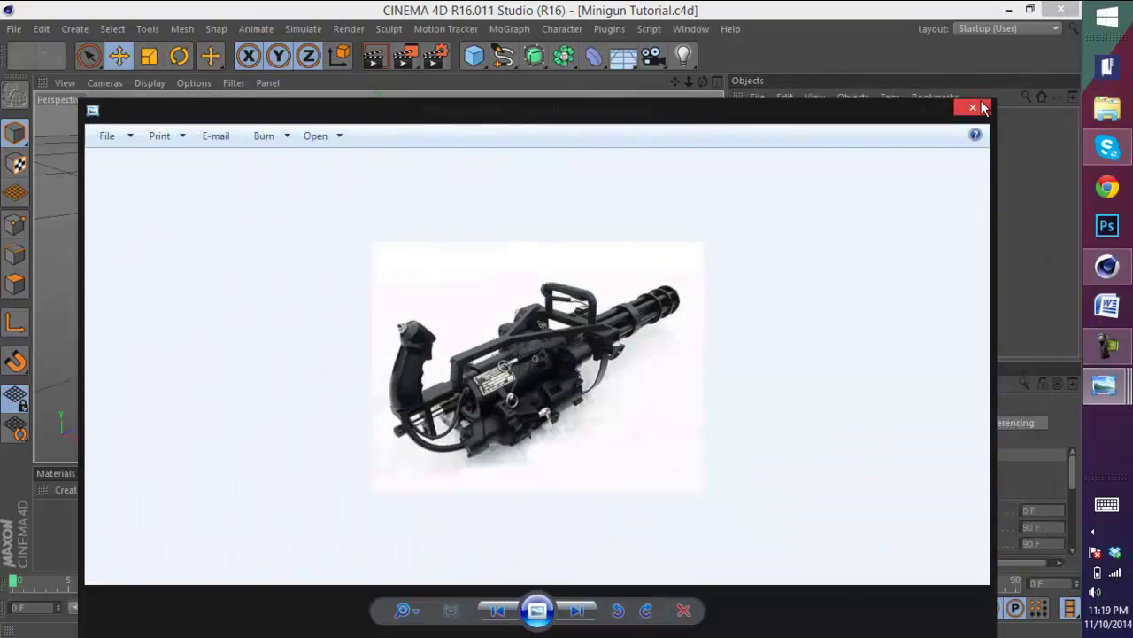
{"action": "left_click", "coordinate": [974, 107]}
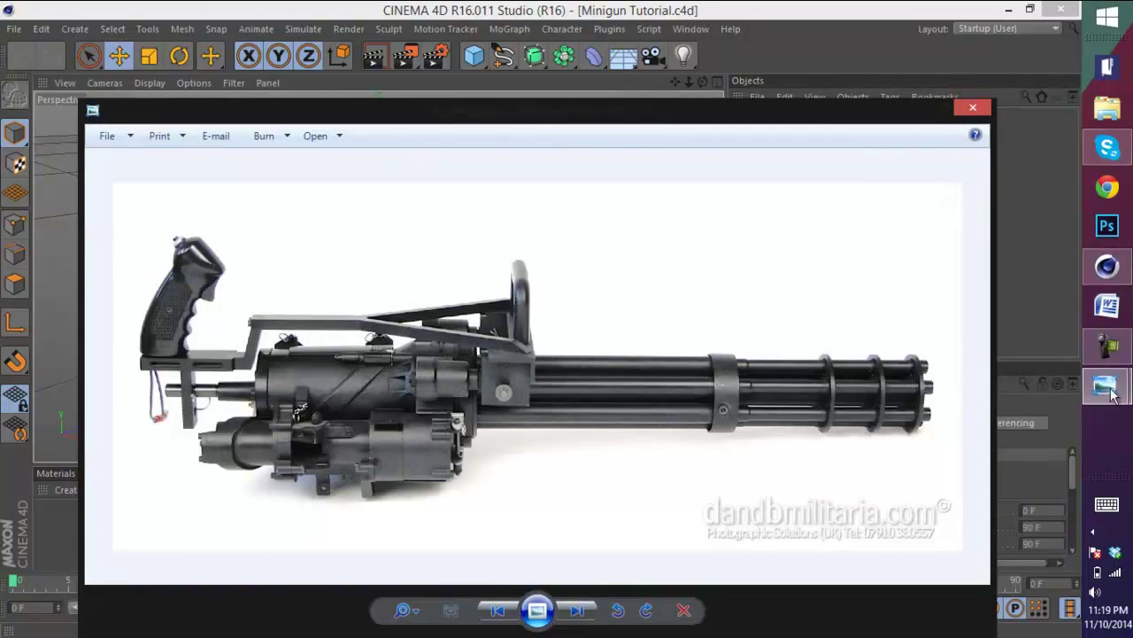
{"action": "mouse_move", "coordinate": [1112, 392]}
{"action": "left_click", "coordinate": [1011, 326]}
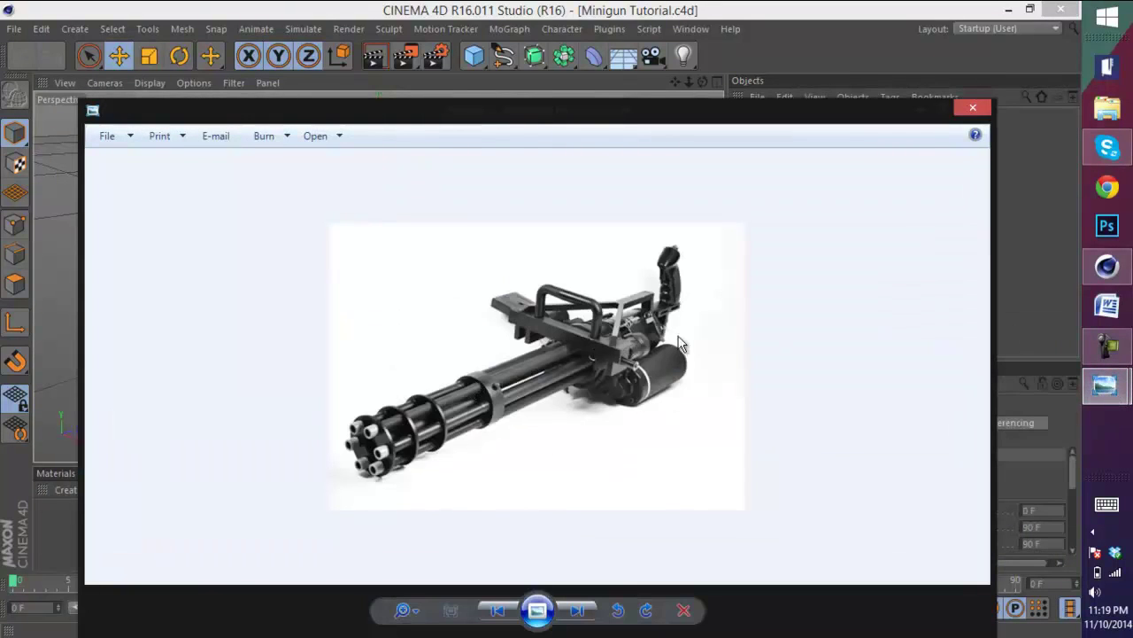
{"action": "scroll", "coordinate": [445, 464], "scroll_direction": "up", "scroll_amount": 4}
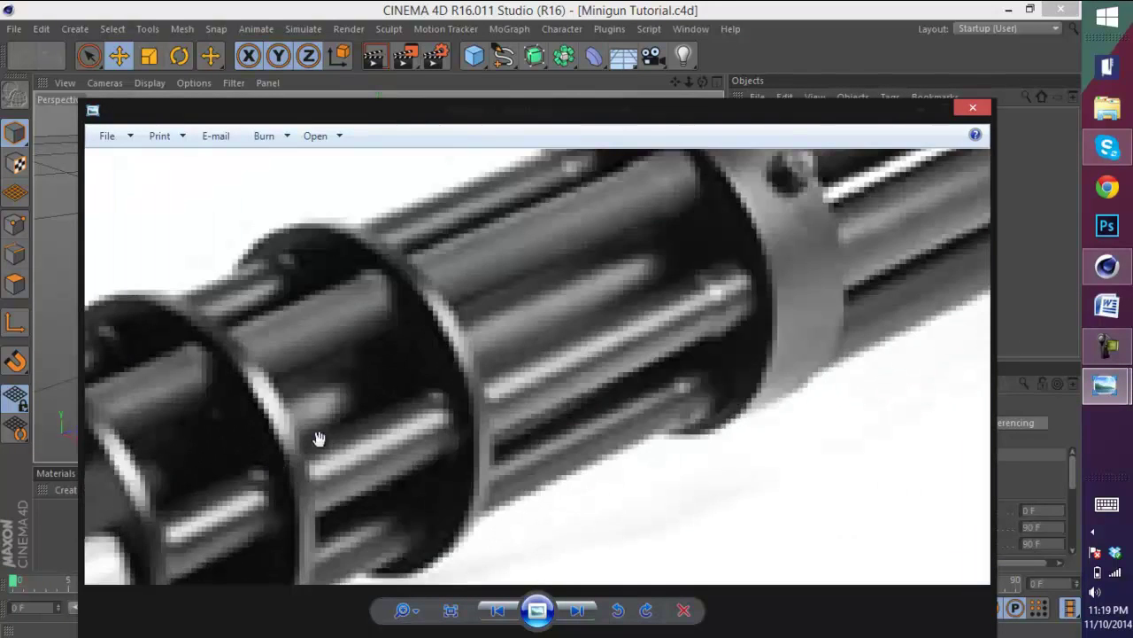
{"action": "scroll", "coordinate": [438, 400], "scroll_direction": "down", "scroll_amount": 4}
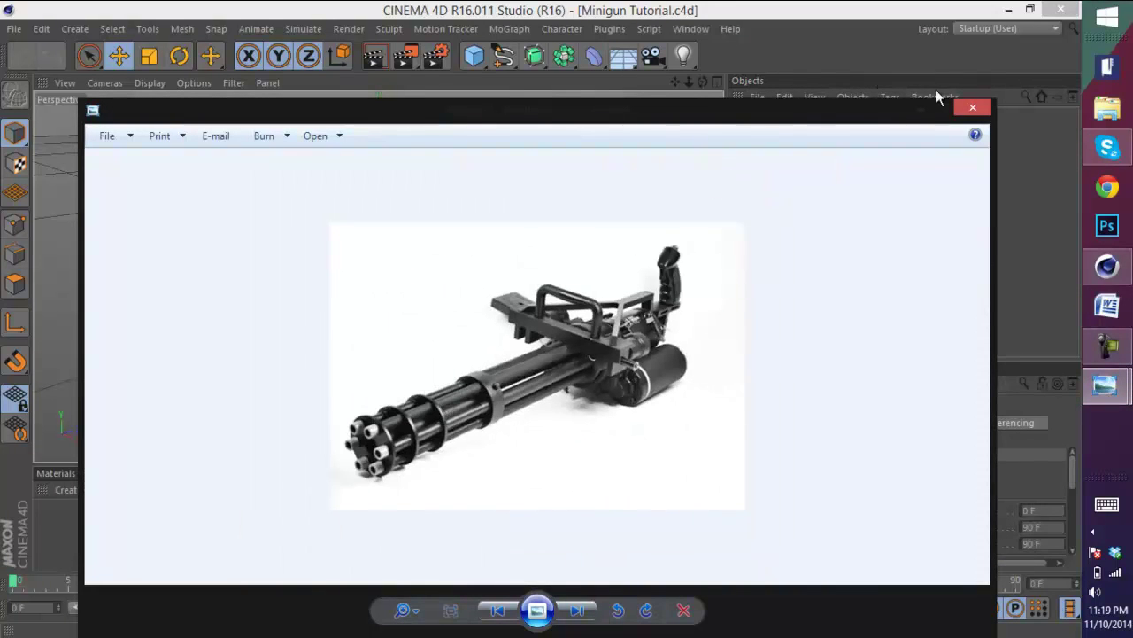
{"action": "left_click", "coordinate": [973, 107]}
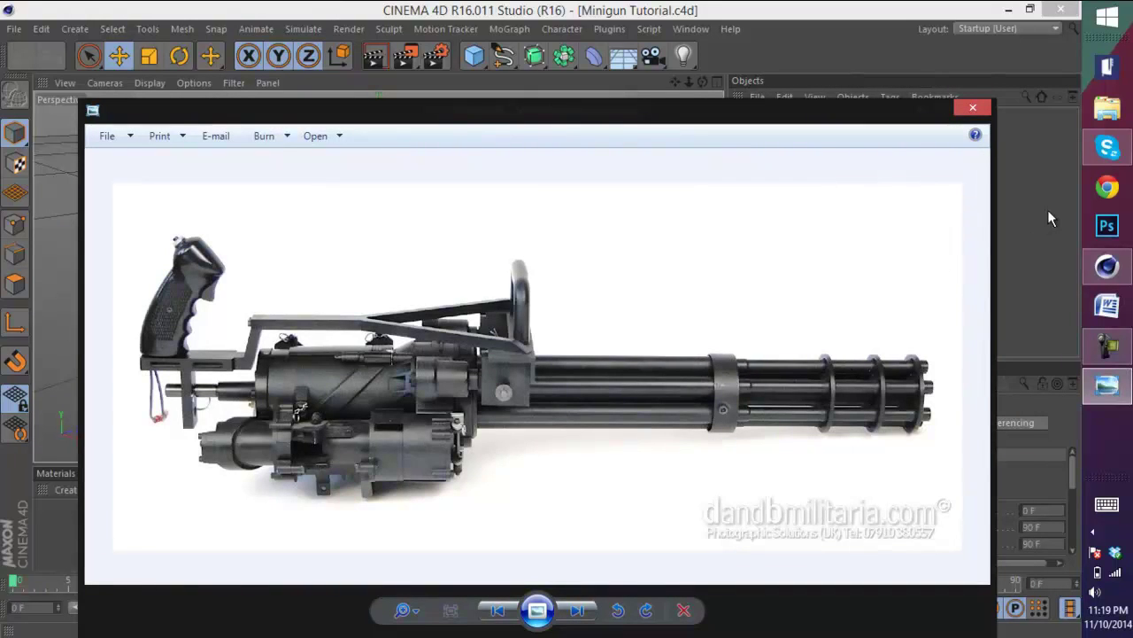
- Page through the pictures next to DSC00766-02 in the photo viewer and return to the side-view minigun photo
{"action": "left_click", "coordinate": [576, 610]}
{"action": "left_click", "coordinate": [499, 611]}
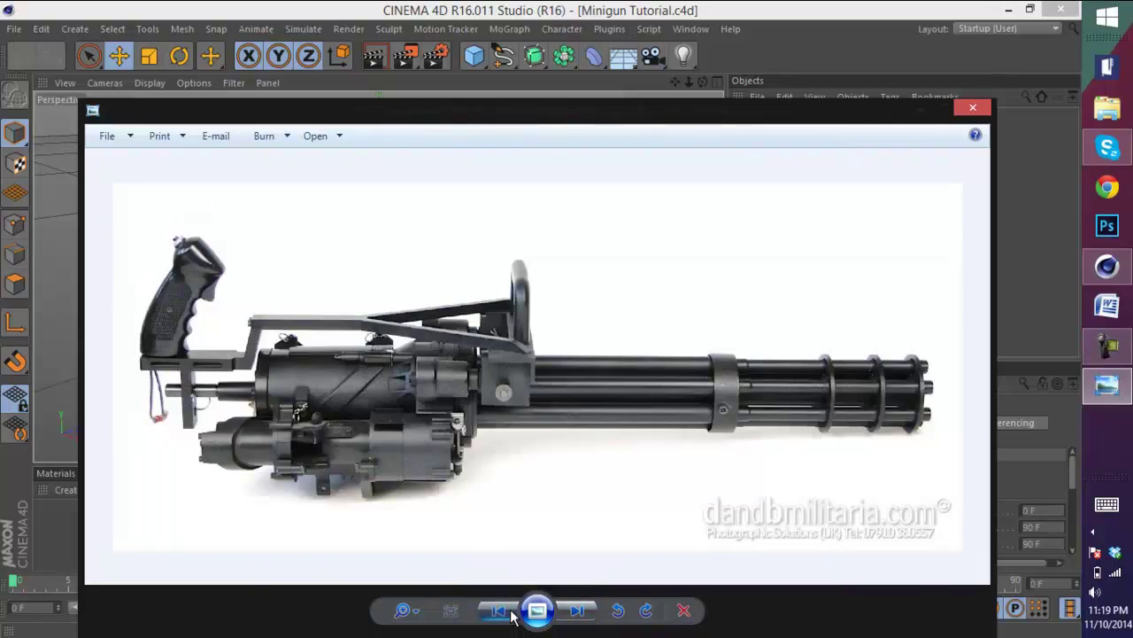
{"action": "left_click", "coordinate": [499, 611]}
{"action": "left_click", "coordinate": [585, 607]}
{"action": "mouse_move", "coordinate": [1130, 3]}
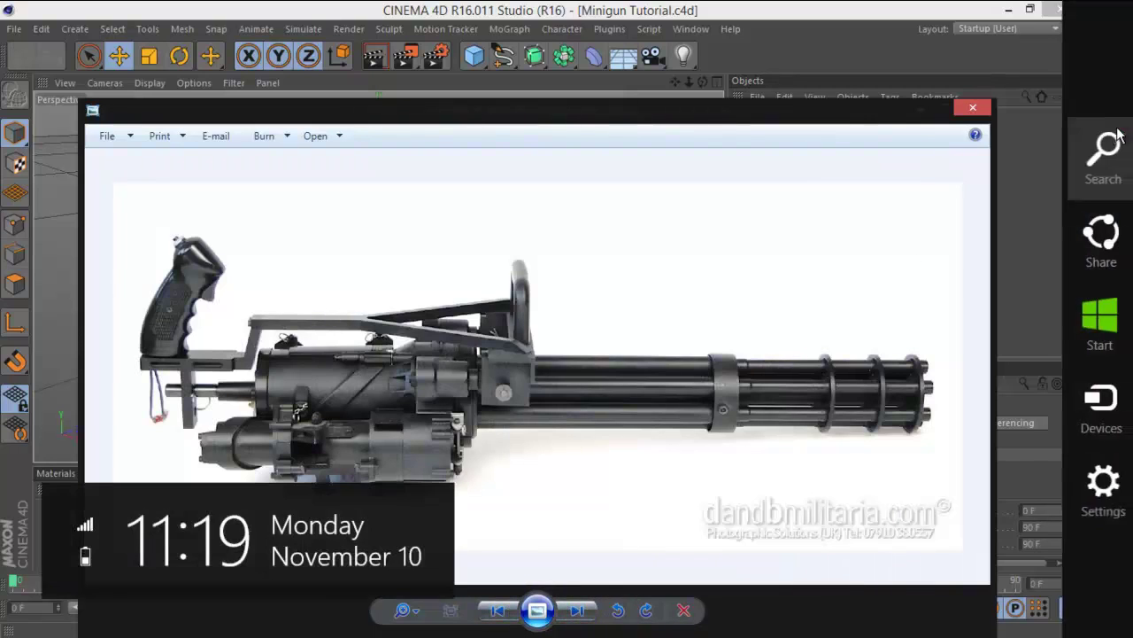
{"action": "left_click", "coordinate": [1104, 149]}
{"action": "left_click", "coordinate": [746, 17]}
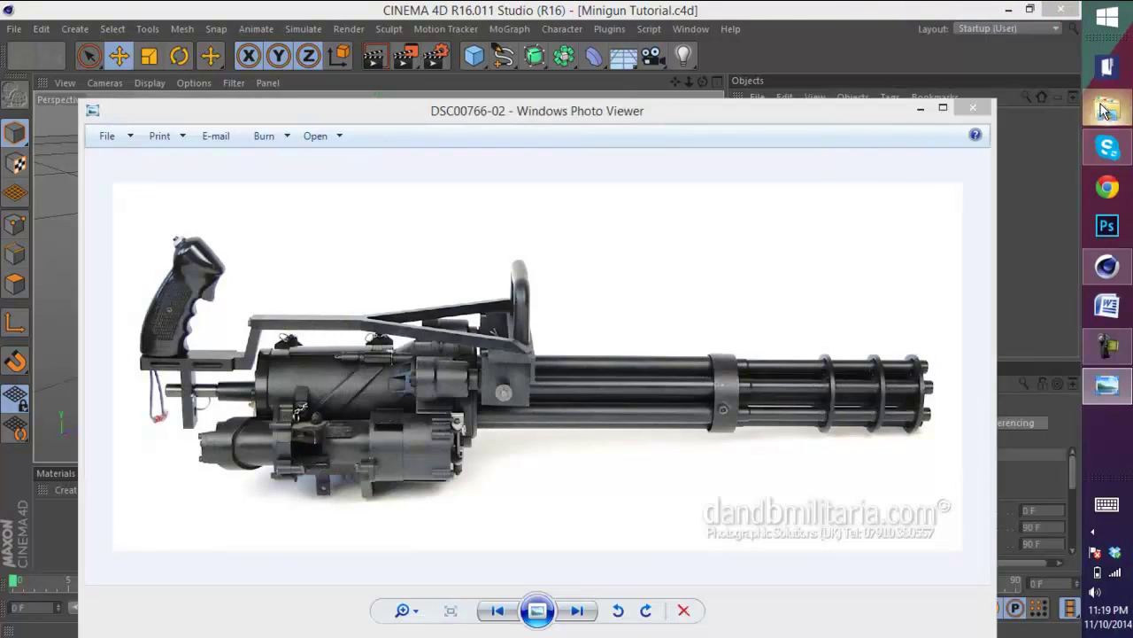
- Delete the two call-of-duty-advanced-warfare pictures and the Fantasia-disneyscreencaps.com-2363 picture from the Downloads folder
{"action": "left_click", "coordinate": [1107, 106]}
{"action": "left_click", "coordinate": [362, 227]}
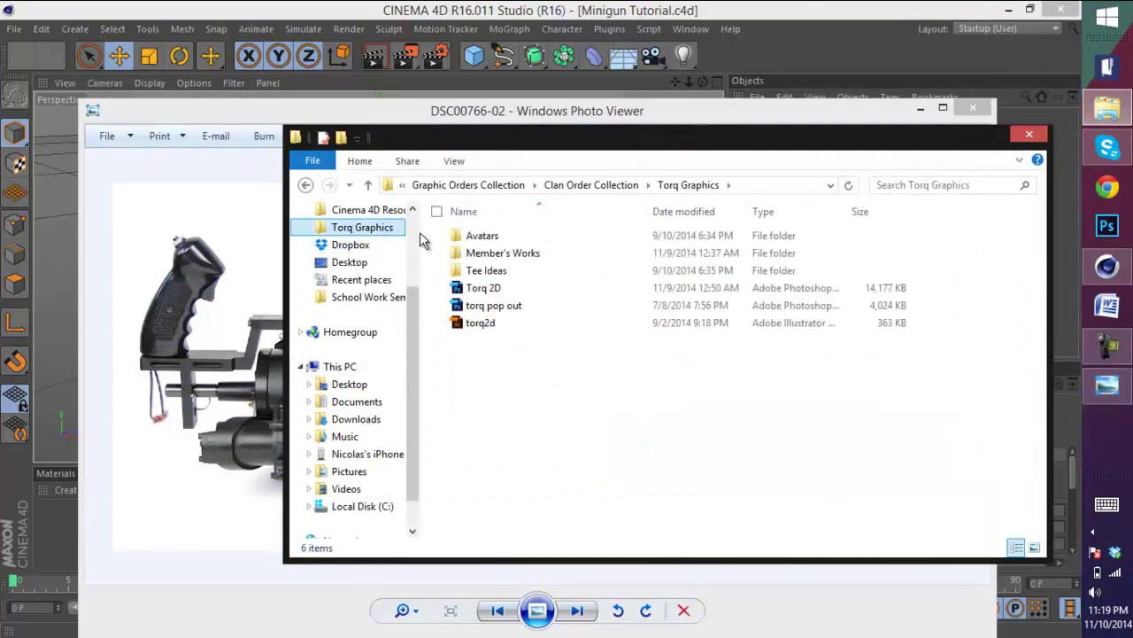
{"action": "scroll", "coordinate": [399, 239], "scroll_direction": "up", "scroll_amount": 2}
{"action": "left_click", "coordinate": [356, 235]}
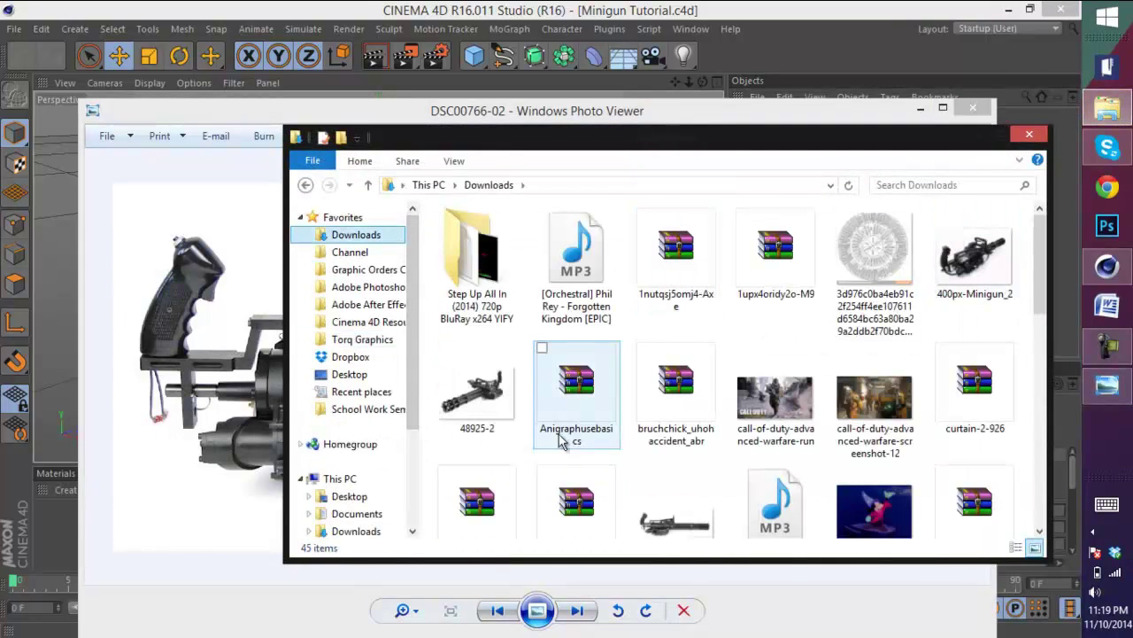
{"action": "left_click", "coordinate": [797, 394]}
{"action": "left_click", "coordinate": [881, 379], "text": "ctrl"}
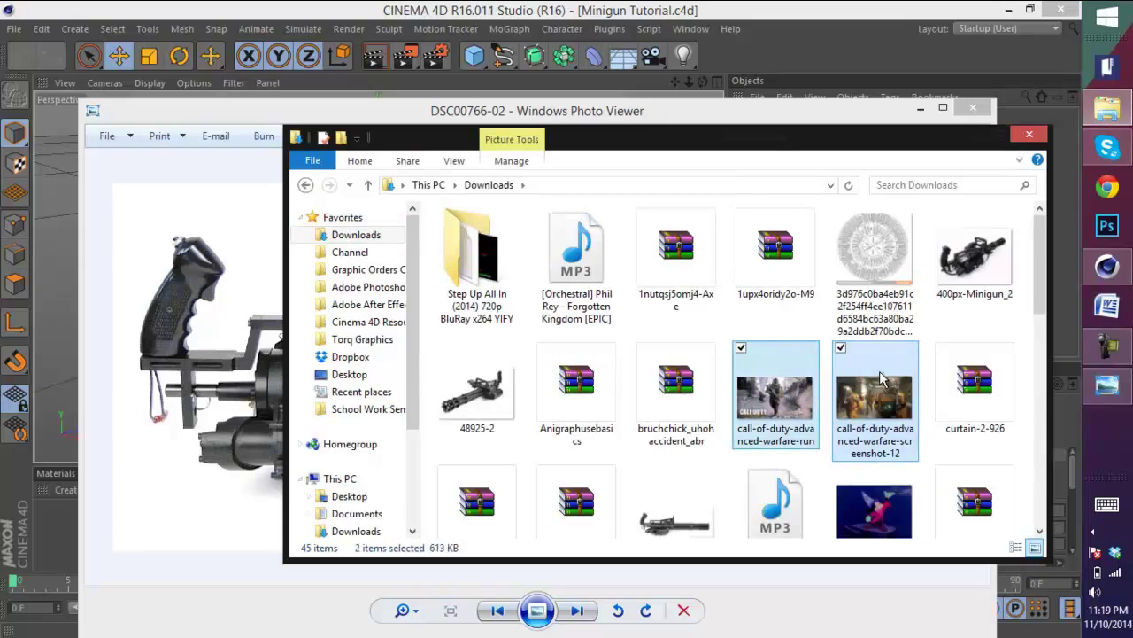
{"action": "scroll", "coordinate": [881, 378], "scroll_direction": "down", "scroll_amount": 2}
{"action": "left_click", "coordinate": [877, 372], "text": "ctrl"}
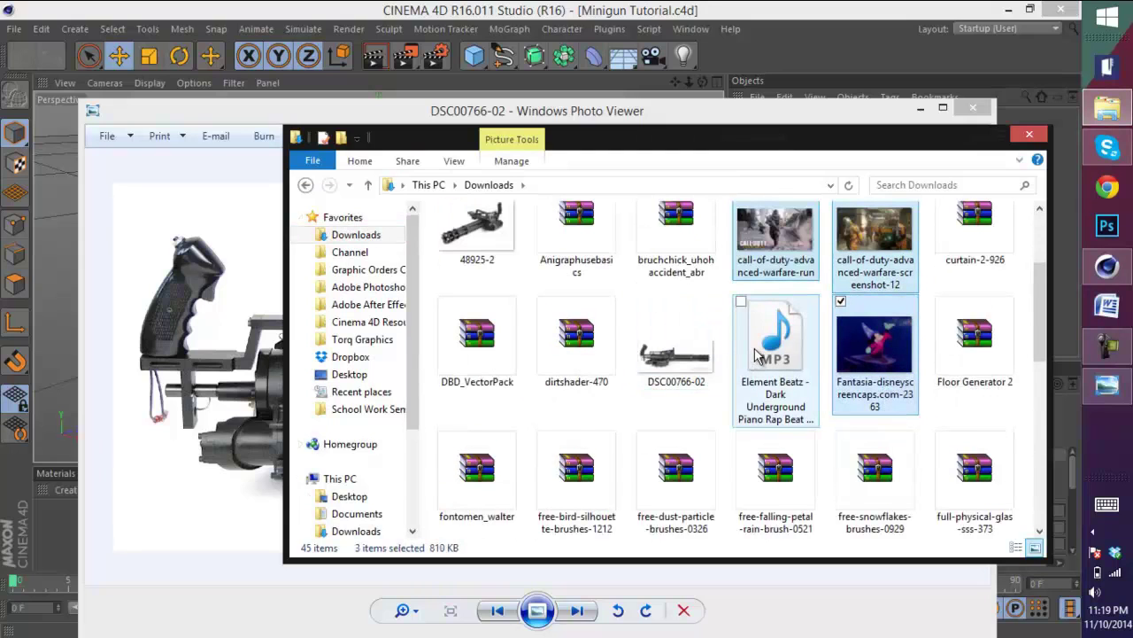
{"action": "key", "text": "Delete"}
- Delete the IMG_20141106_185555 picture from the Downloads folder and close the folder window
{"action": "left_click", "coordinate": [837, 450]}
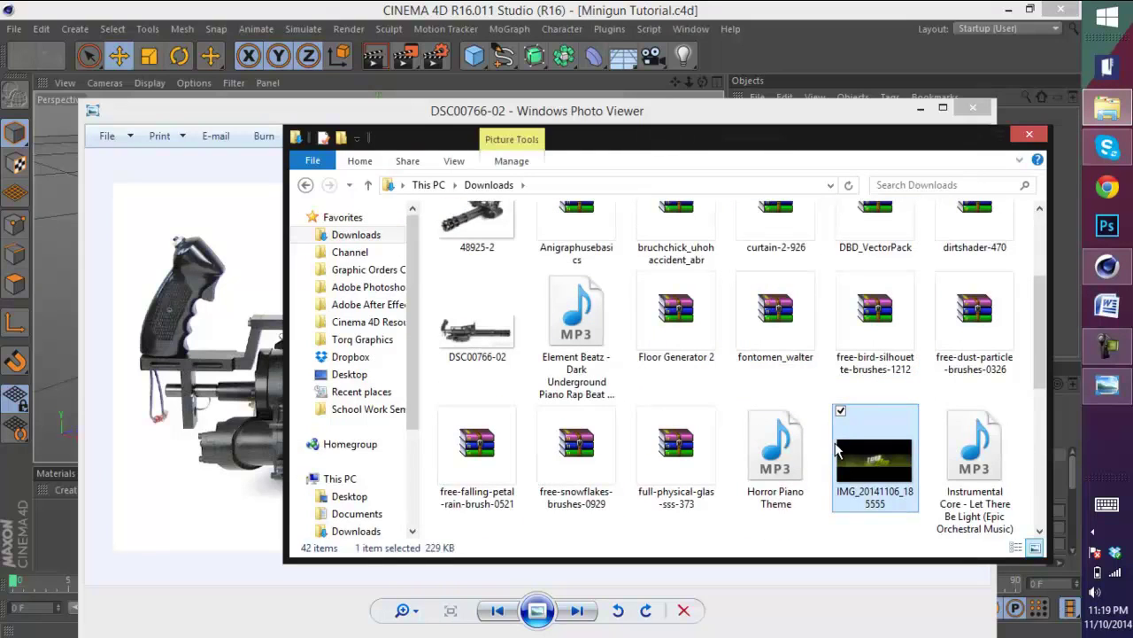
{"action": "key", "text": "Delete"}
{"action": "scroll", "coordinate": [837, 461], "scroll_direction": "down", "scroll_amount": 5}
{"action": "left_click", "coordinate": [875, 475]}
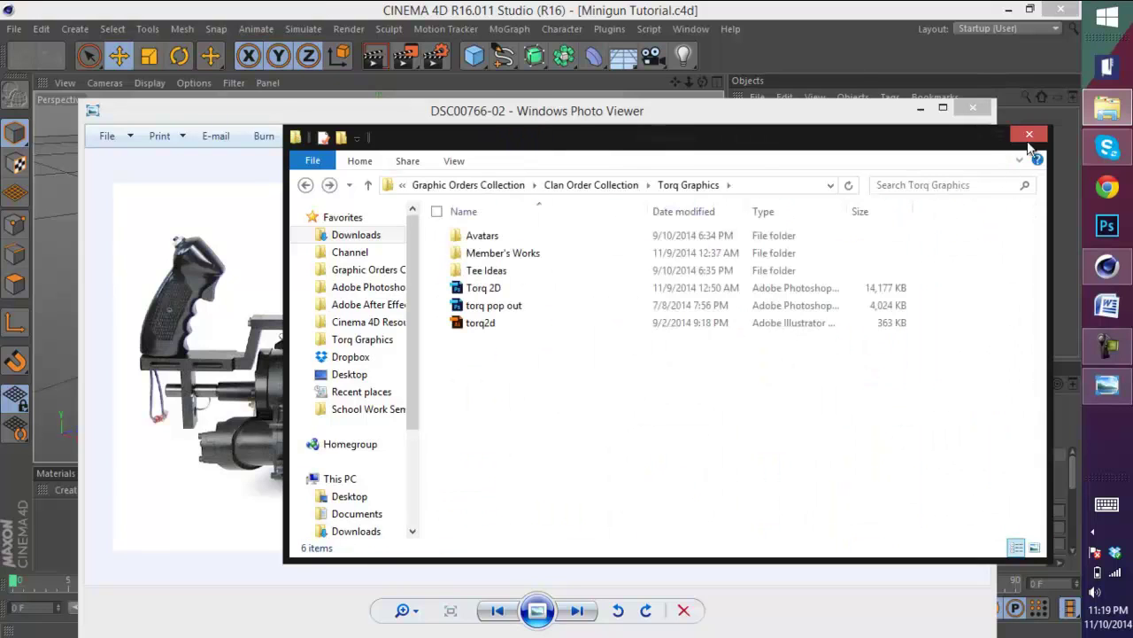
{"action": "left_click", "coordinate": [1029, 134]}
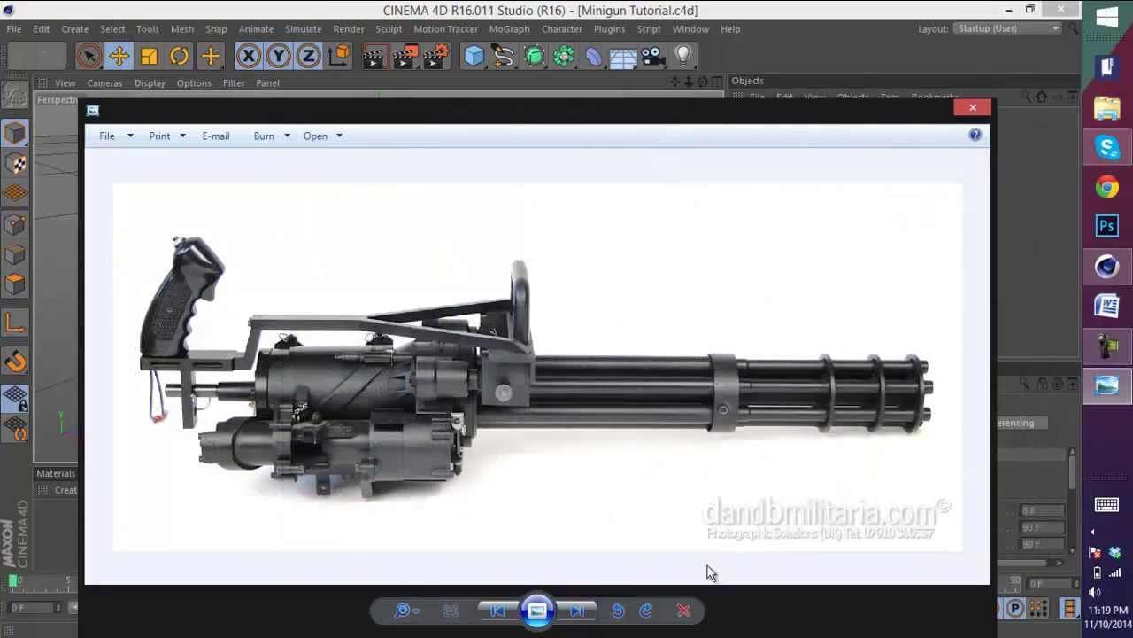
- Page through the minigun reference photos and stop at the angled view that shows the barrels from the front
{"action": "left_click", "coordinate": [580, 613]}
{"action": "left_click", "coordinate": [583, 613]}
{"action": "left_click", "coordinate": [582, 613]}
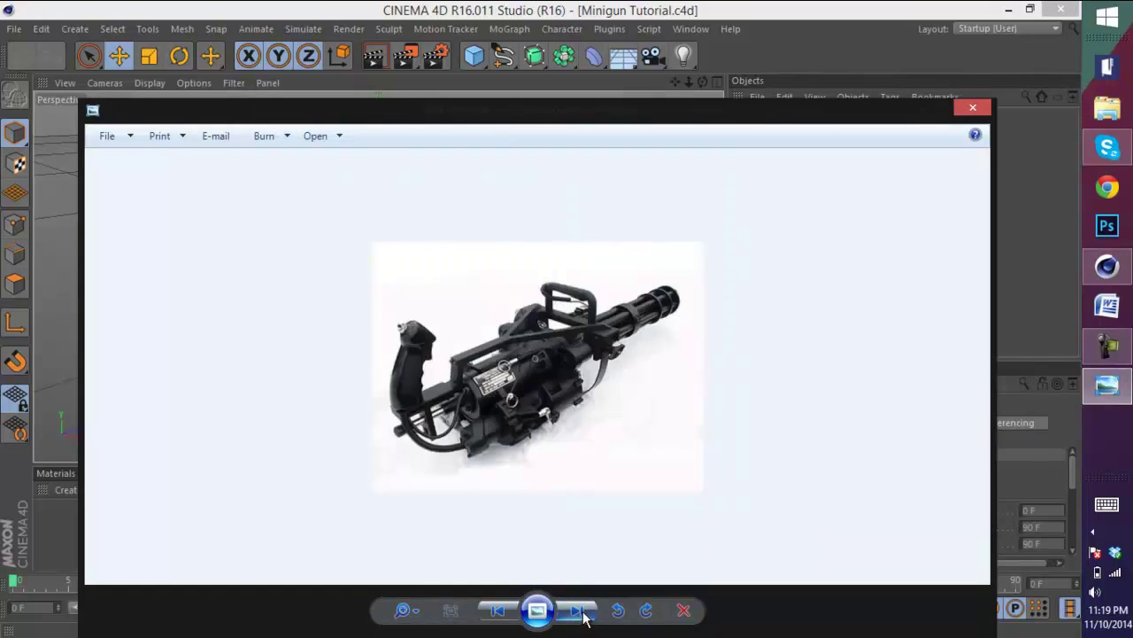
{"action": "left_click", "coordinate": [582, 612]}
{"action": "left_click", "coordinate": [507, 614]}
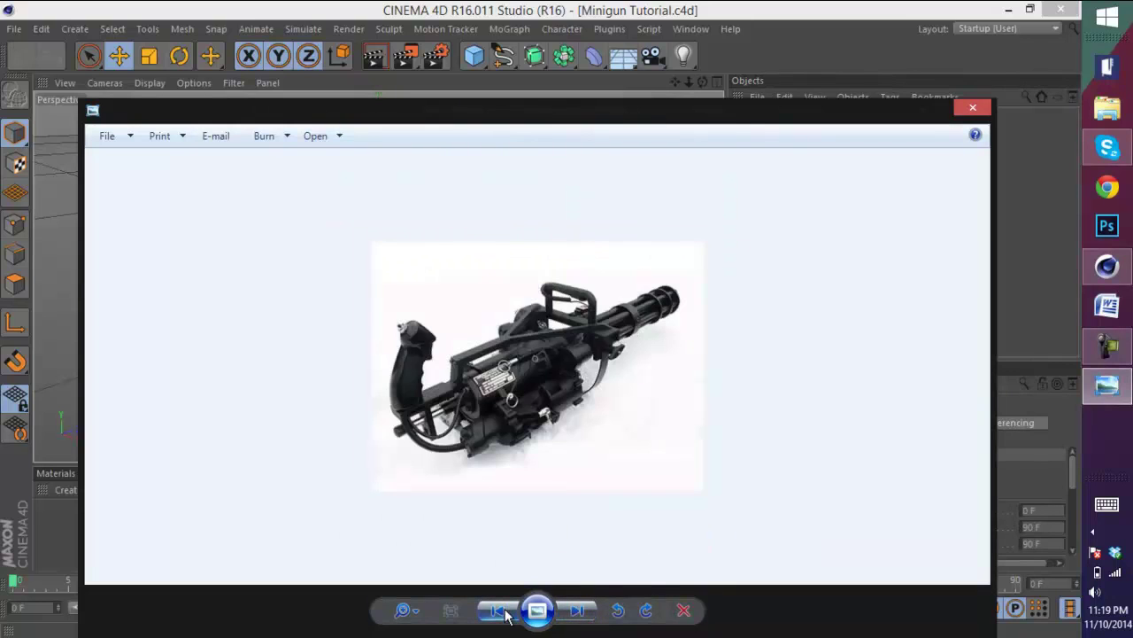
{"action": "left_click", "coordinate": [570, 613]}
{"action": "left_click", "coordinate": [570, 613]}
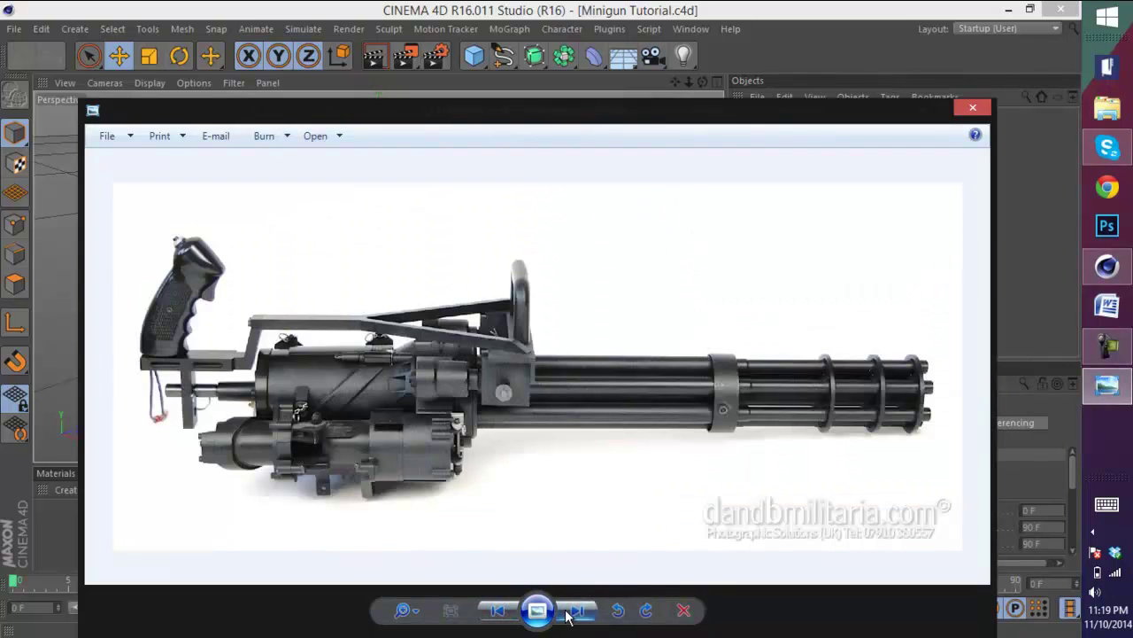
{"action": "left_click", "coordinate": [508, 618]}
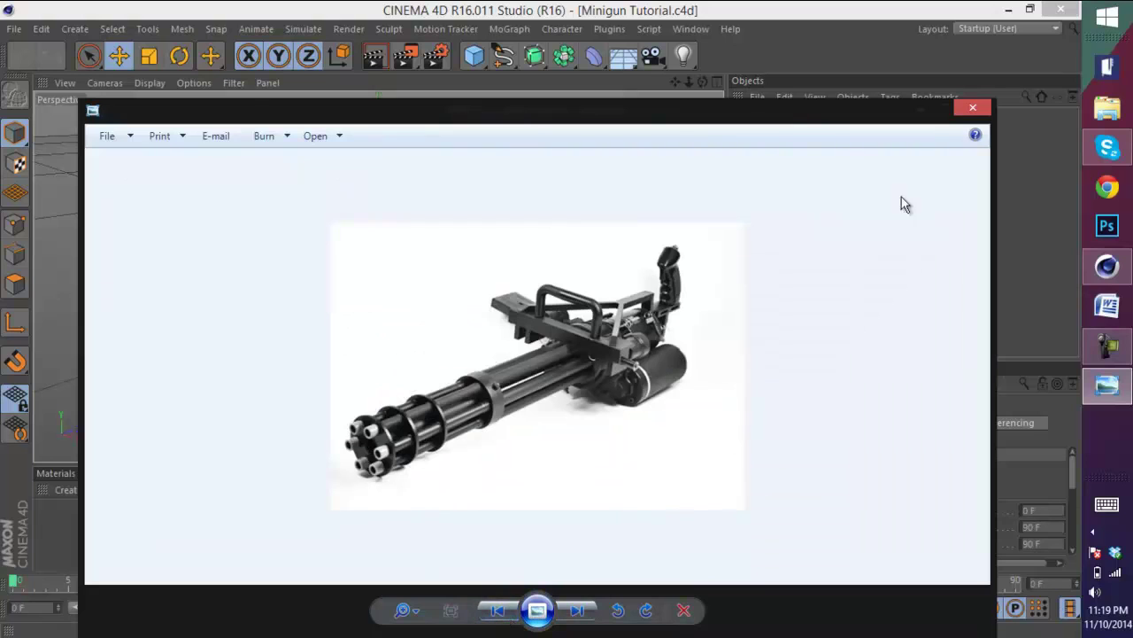
- Return to Cinema 4D, add a cylinder with an enlarged radius, and rotate it to lie along the X axis
{"action": "left_click", "coordinate": [1037, 204]}
{"action": "left_click", "coordinate": [474, 55]}
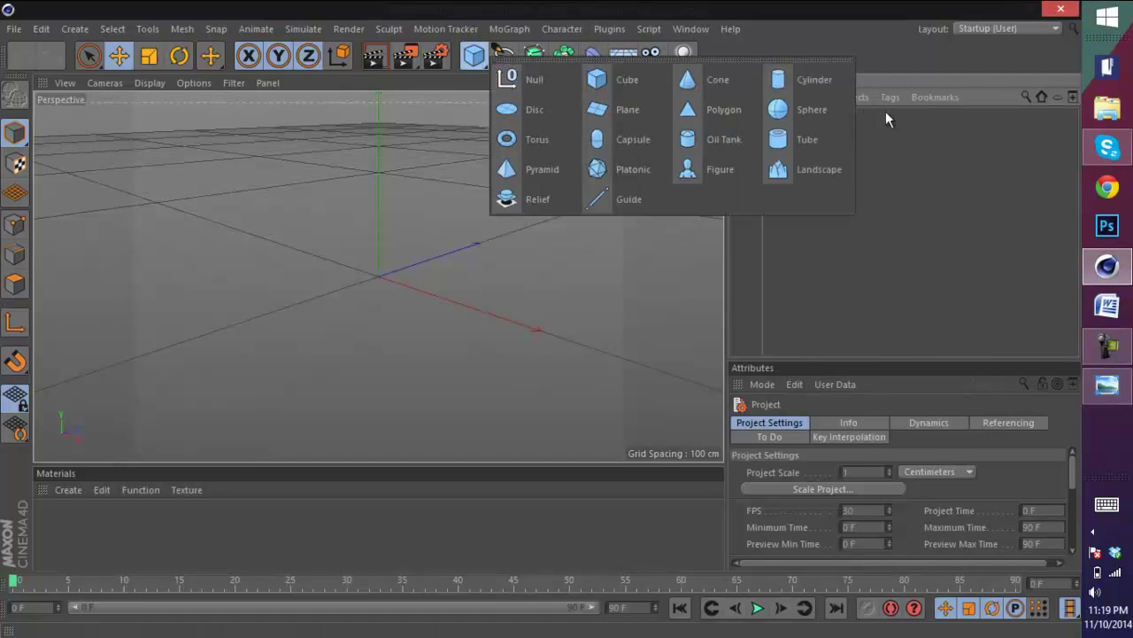
{"action": "left_click", "coordinate": [802, 80]}
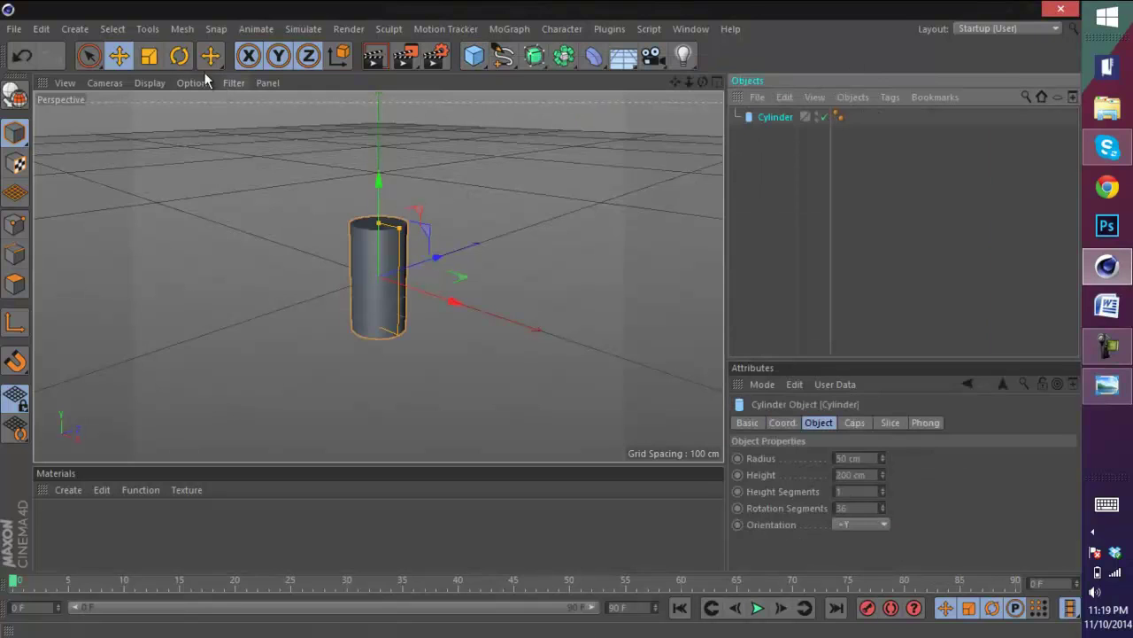
{"action": "left_click", "coordinate": [179, 55]}
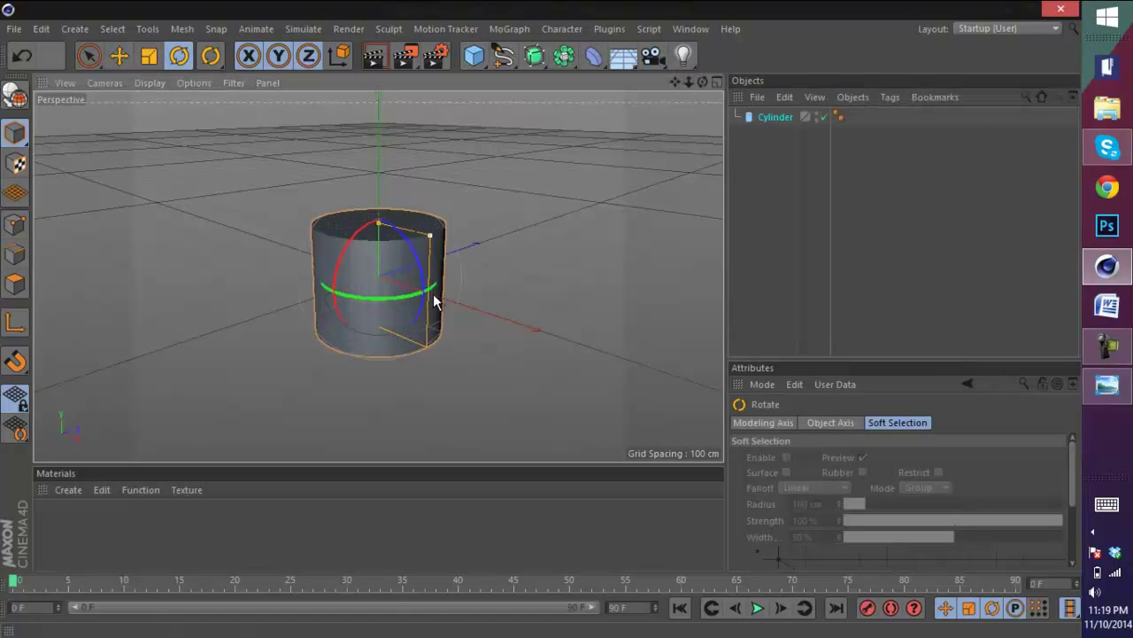
{"action": "left_click_drag", "start_coordinate": [409, 241], "coordinate": [423, 295]}
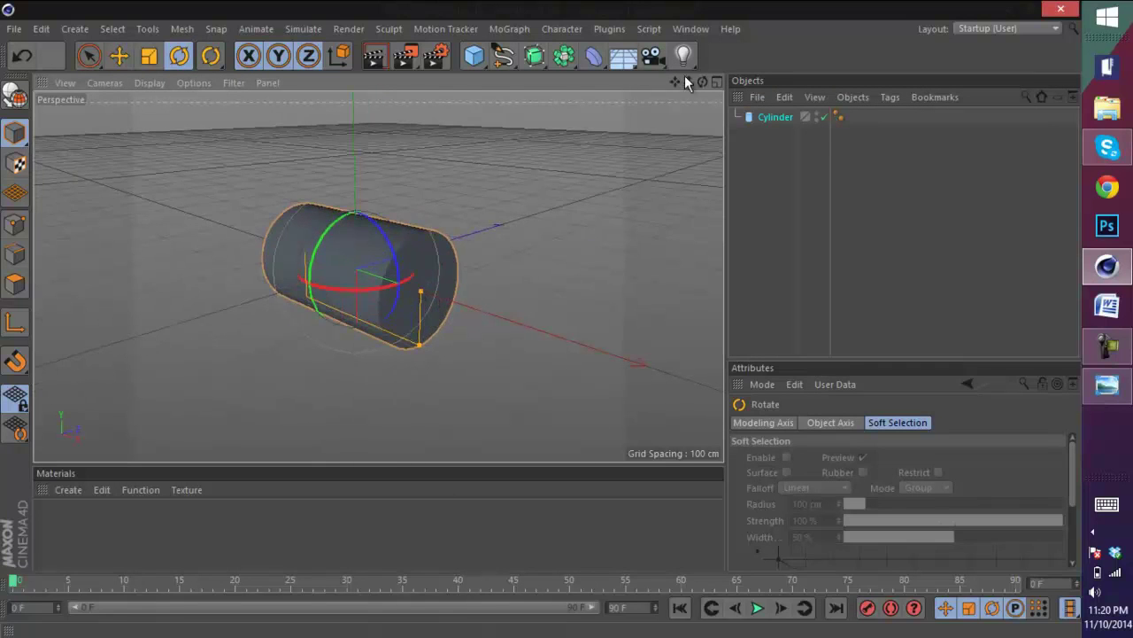
- Shorten the cylinder's height until it forms a thick disc
{"action": "mouse_move", "coordinate": [541, 319]}
{"action": "left_mouse_down", "text": "alt"}
{"action": "mouse_move", "coordinate": [558, 320]}
{"action": "mouse_move", "coordinate": [544, 320]}
{"action": "left_mouse_up", "text": "alt"}
{"action": "left_click_drag", "start_coordinate": [388, 289], "coordinate": [314, 289]}
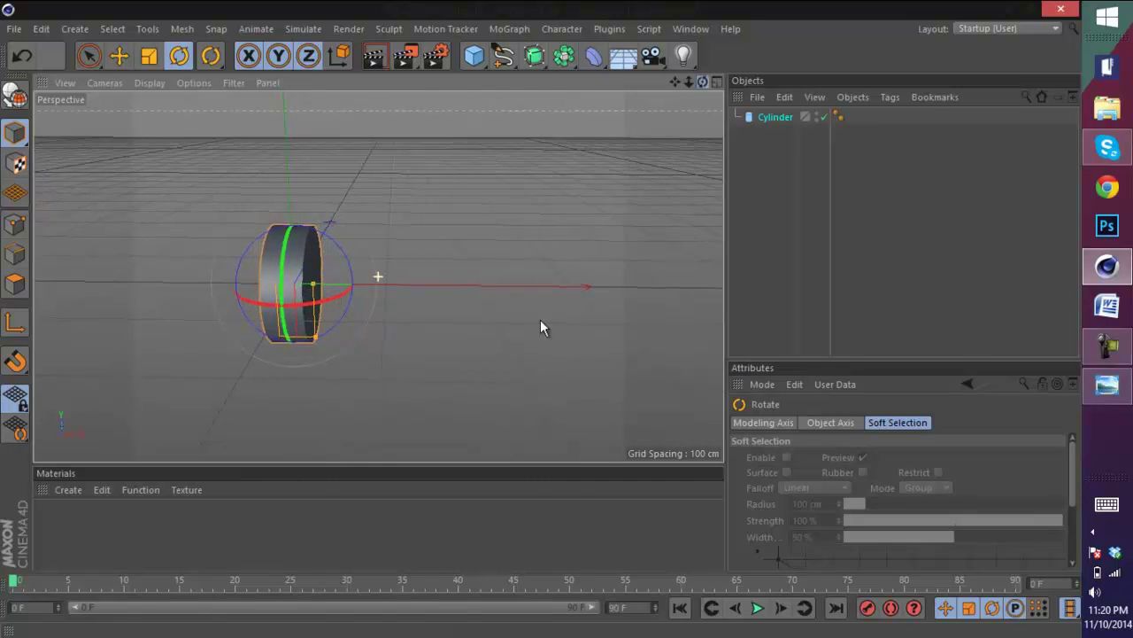
{"action": "mouse_move", "coordinate": [540, 319]}
{"action": "left_mouse_down", "text": "alt"}
{"action": "mouse_move", "coordinate": [528, 320]}
{"action": "mouse_move", "coordinate": [535, 331]}
{"action": "left_mouse_up", "text": "alt"}
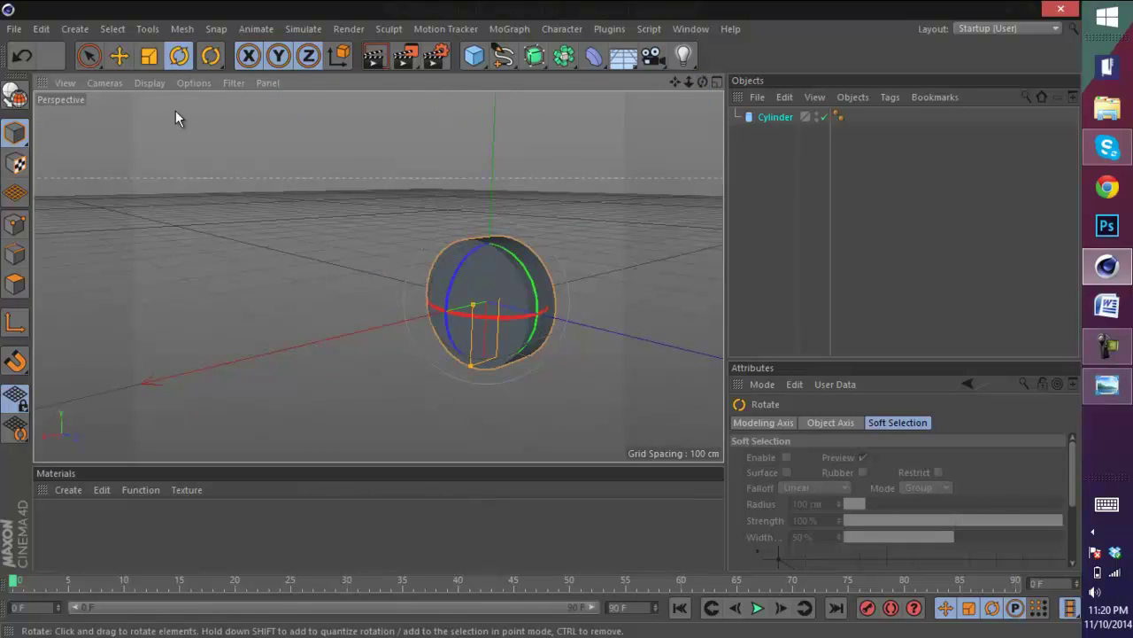
- Make the cylinder editable and loop-select all polygons of its front cap in polygon mode
{"action": "left_click", "coordinate": [16, 96]}
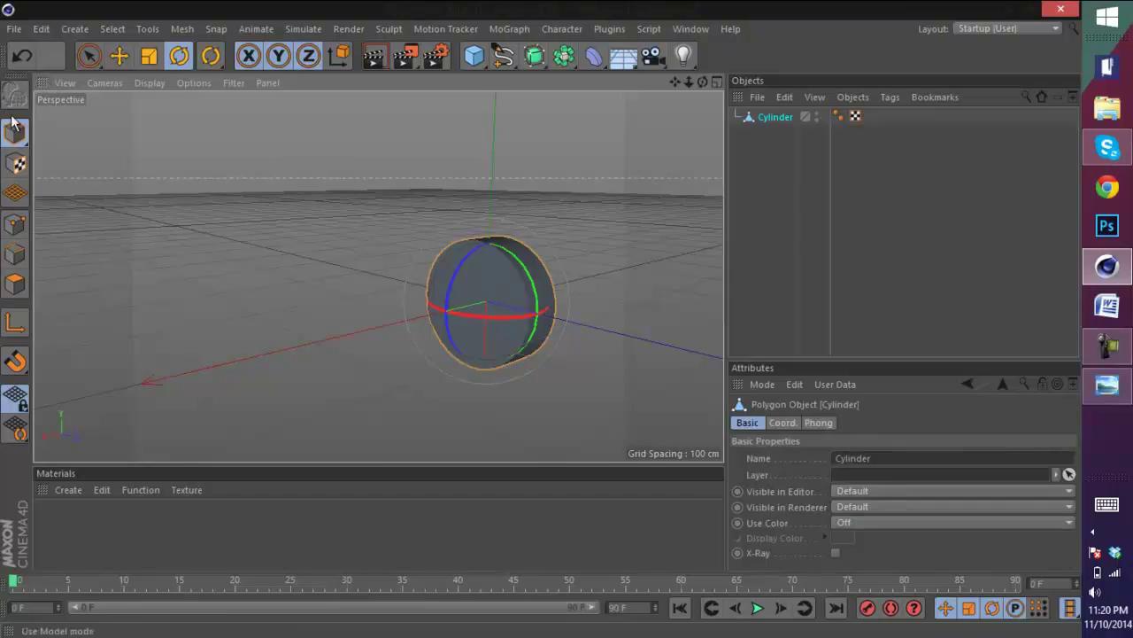
{"action": "left_click", "coordinate": [15, 285]}
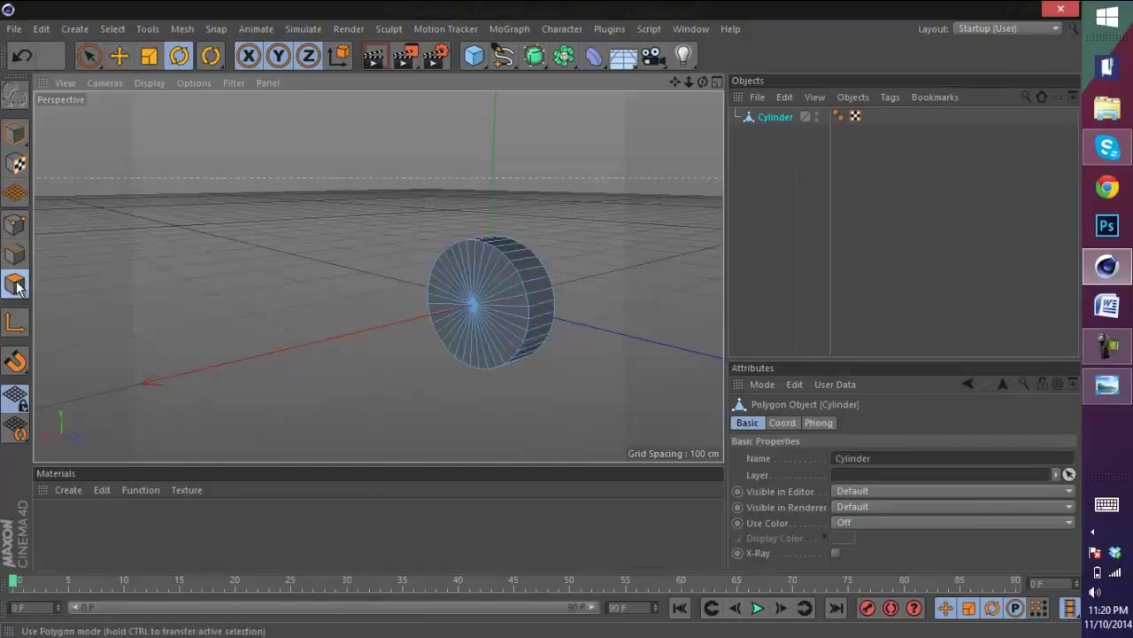
{"action": "left_click", "coordinate": [113, 29]}
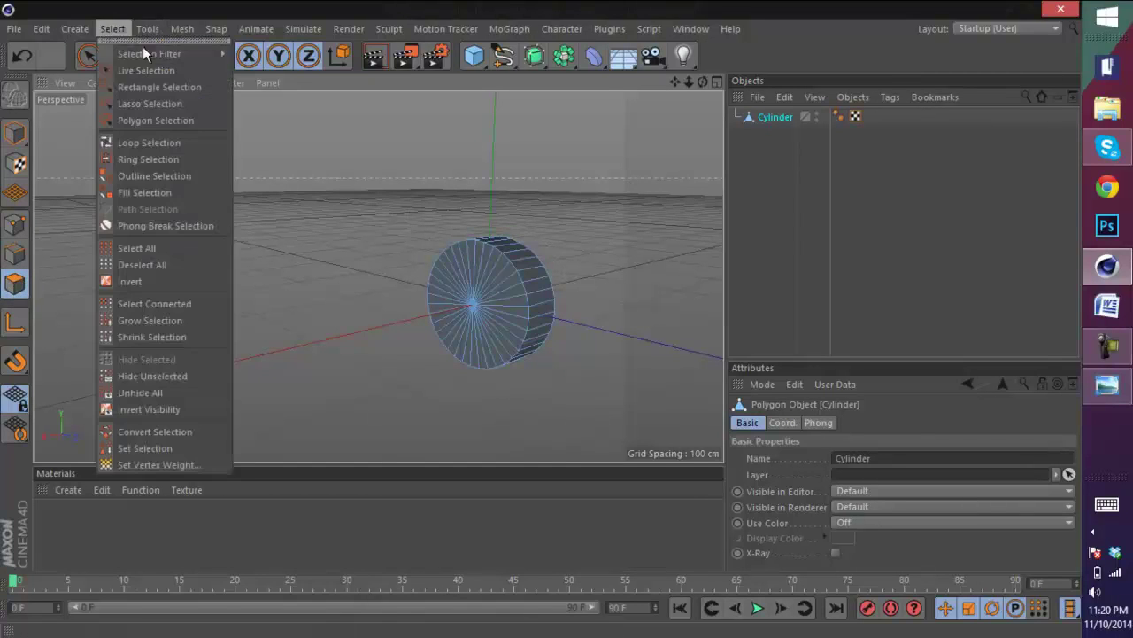
{"action": "left_click", "coordinate": [166, 142]}
{"action": "left_click", "coordinate": [483, 304]}
{"action": "scroll", "coordinate": [480, 299], "scroll_direction": "up", "scroll_amount": 3}
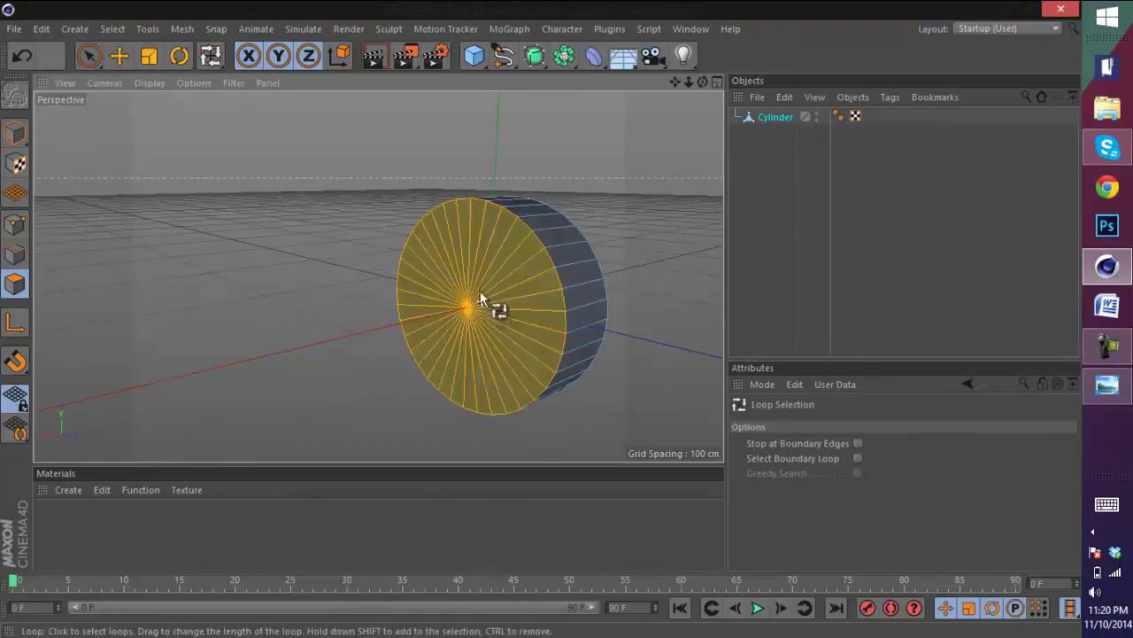
- Inset the selected front cap with Extrude Inner to leave a narrow rim, and extrude the inner face inward about 20 cm
{"action": "right_click", "coordinate": [497, 260]}
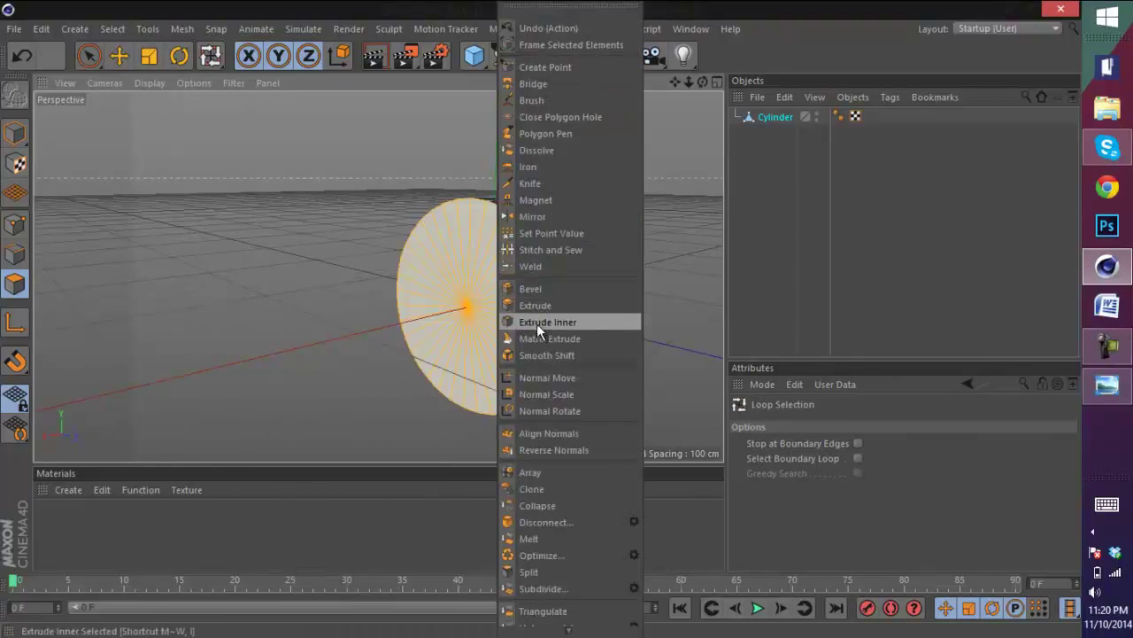
{"action": "right_click", "coordinate": [475, 217]}
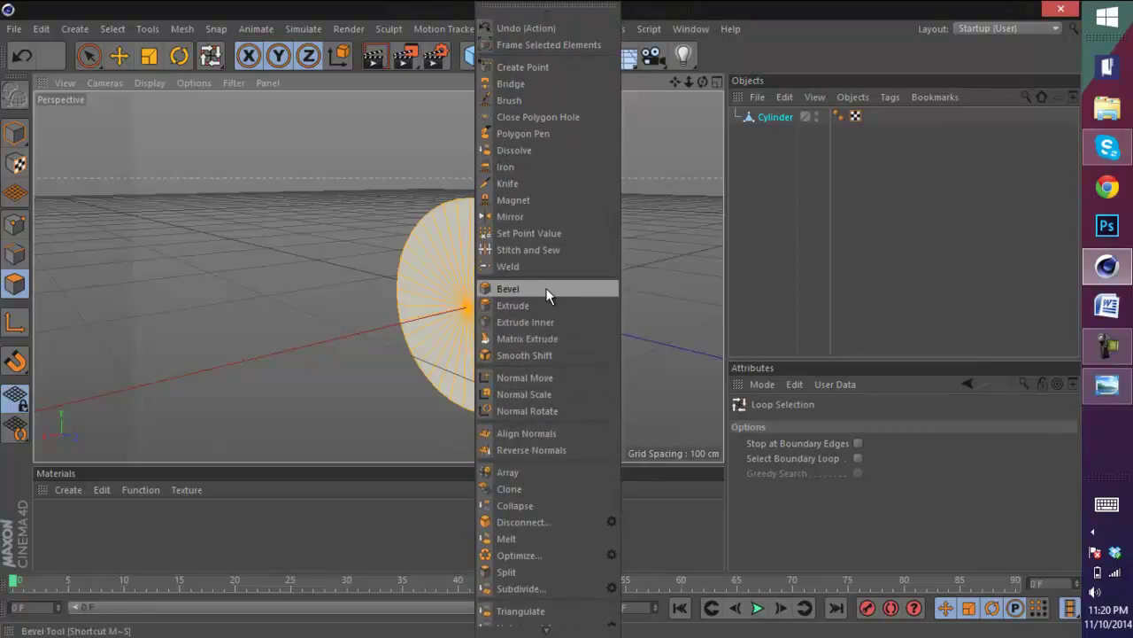
{"action": "left_click", "coordinate": [544, 321]}
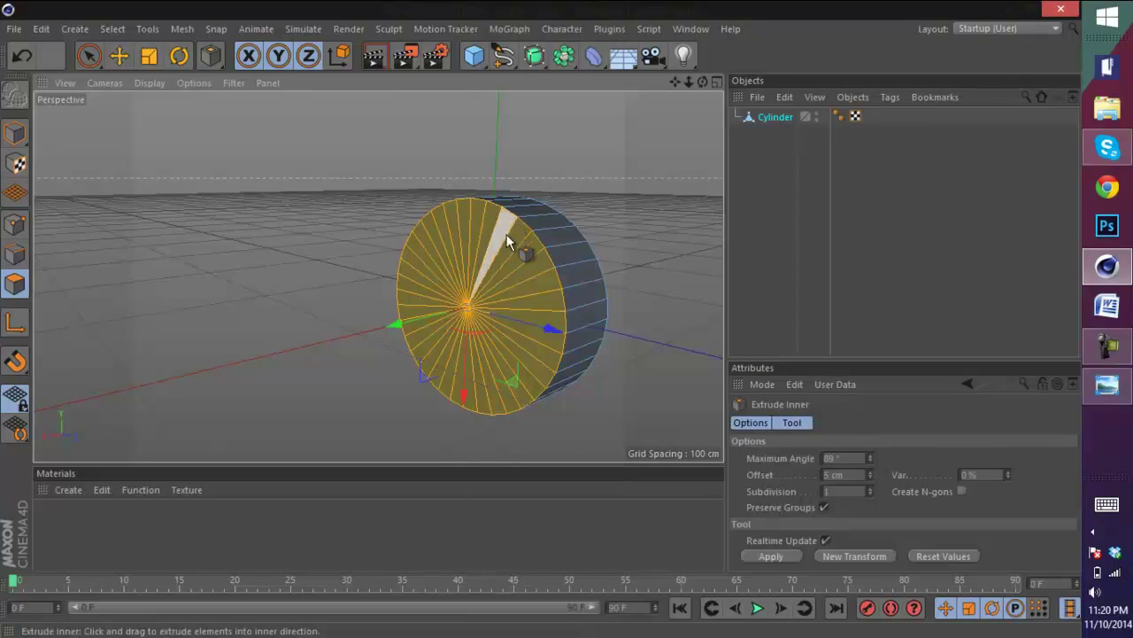
{"action": "left_click_drag", "start_coordinate": [541, 320], "coordinate": [542, 320]}
{"action": "right_click", "coordinate": [548, 323]}
{"action": "left_click", "coordinate": [557, 305]}
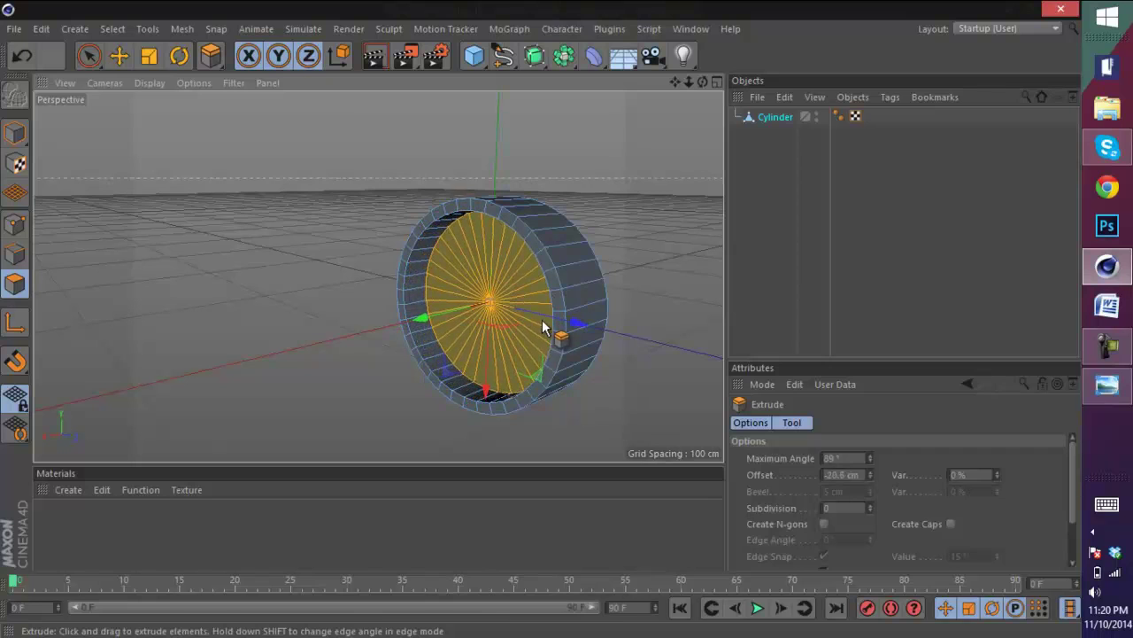
- Inspect the gun body up close in the angled reference photo, and extrude the disc's loop-selected rear cap outward about 112.4 cm
{"action": "left_click", "coordinate": [1108, 385]}
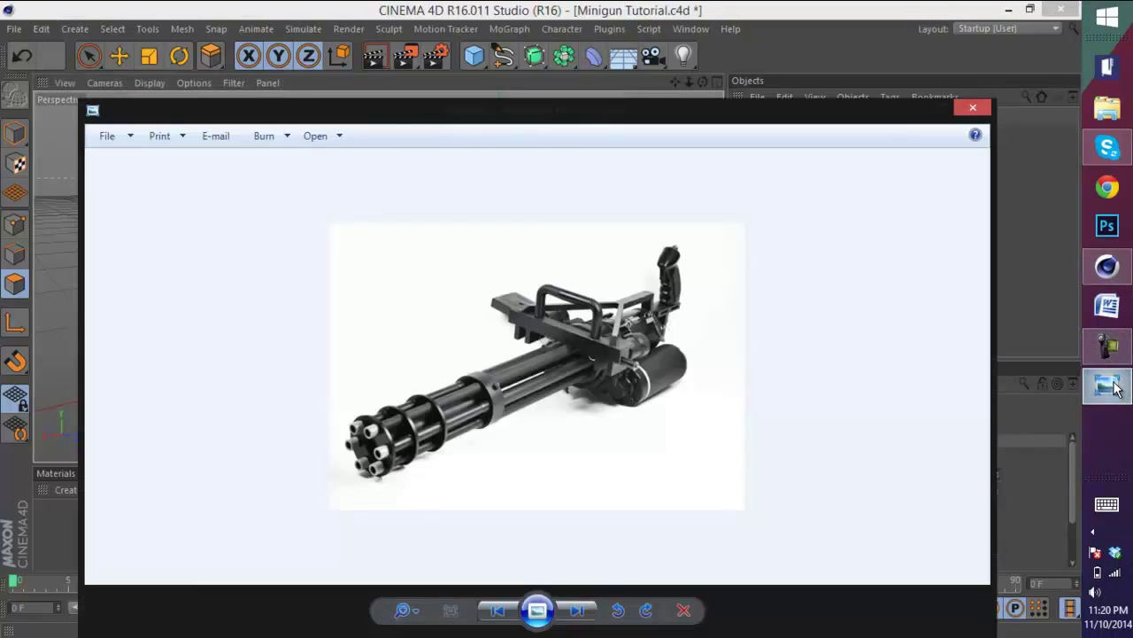
{"action": "scroll", "coordinate": [644, 333], "scroll_direction": "up", "scroll_amount": 4}
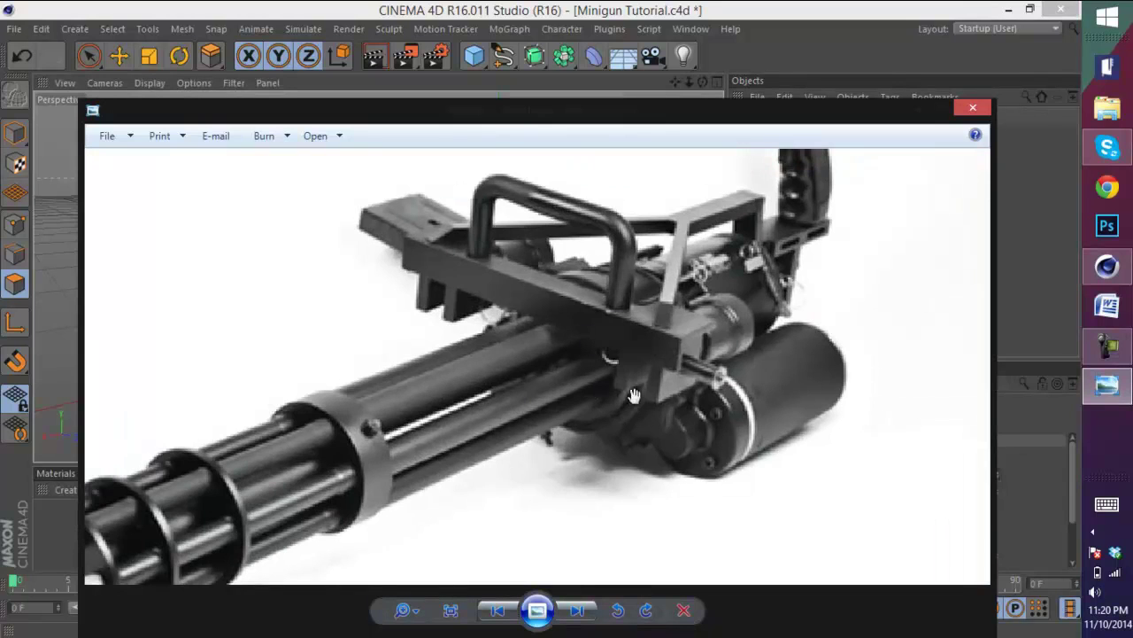
{"action": "left_click_drag", "start_coordinate": [651, 428], "coordinate": [775, 489]}
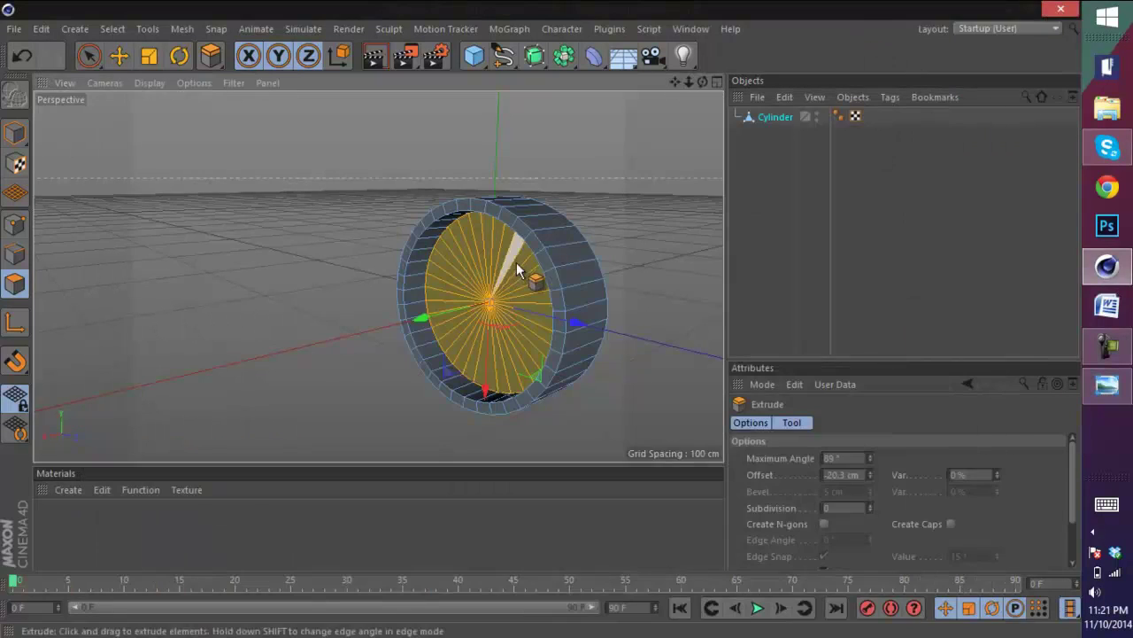
{"action": "scroll", "coordinate": [509, 327], "scroll_direction": "down", "scroll_amount": 8}
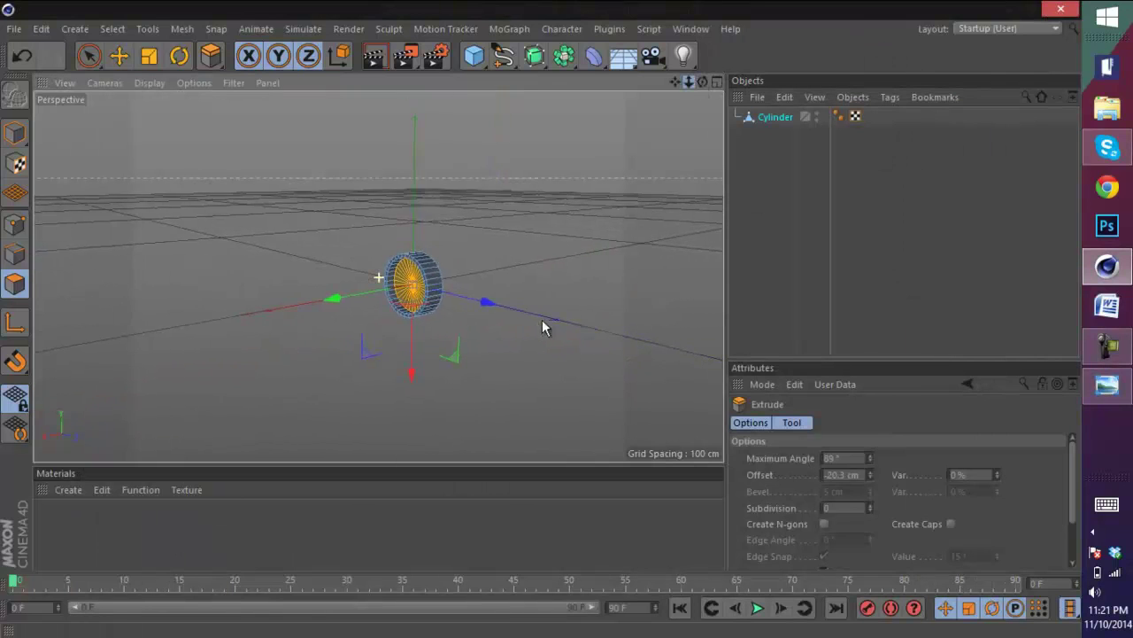
{"action": "scroll", "coordinate": [544, 324], "scroll_direction": "up", "scroll_amount": 3}
{"action": "left_click_drag", "start_coordinate": [702, 82], "coordinate": [541, 317]}
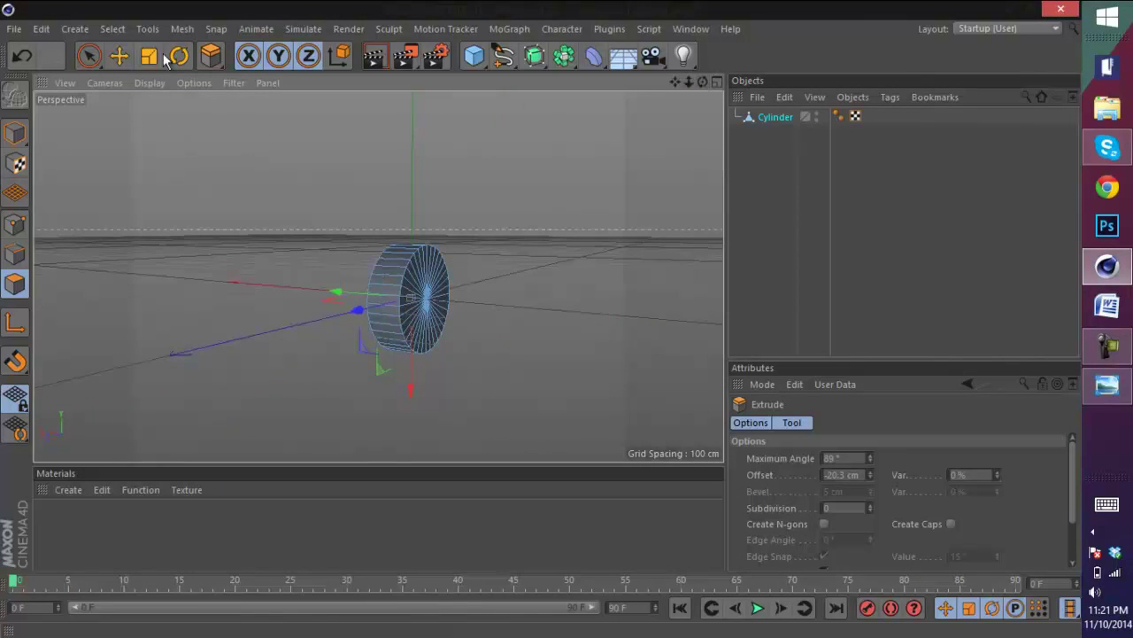
{"action": "left_click", "coordinate": [112, 29]}
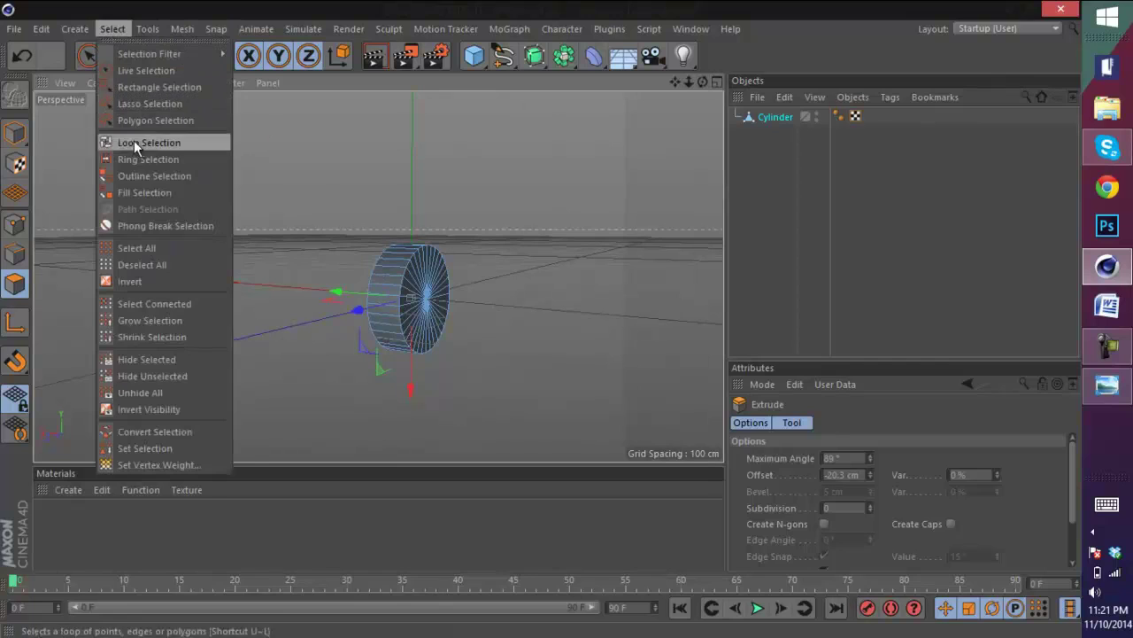
{"action": "left_click", "coordinate": [133, 142]}
{"action": "left_click", "coordinate": [410, 296]}
{"action": "right_click", "coordinate": [410, 296]}
{"action": "left_click", "coordinate": [441, 298]}
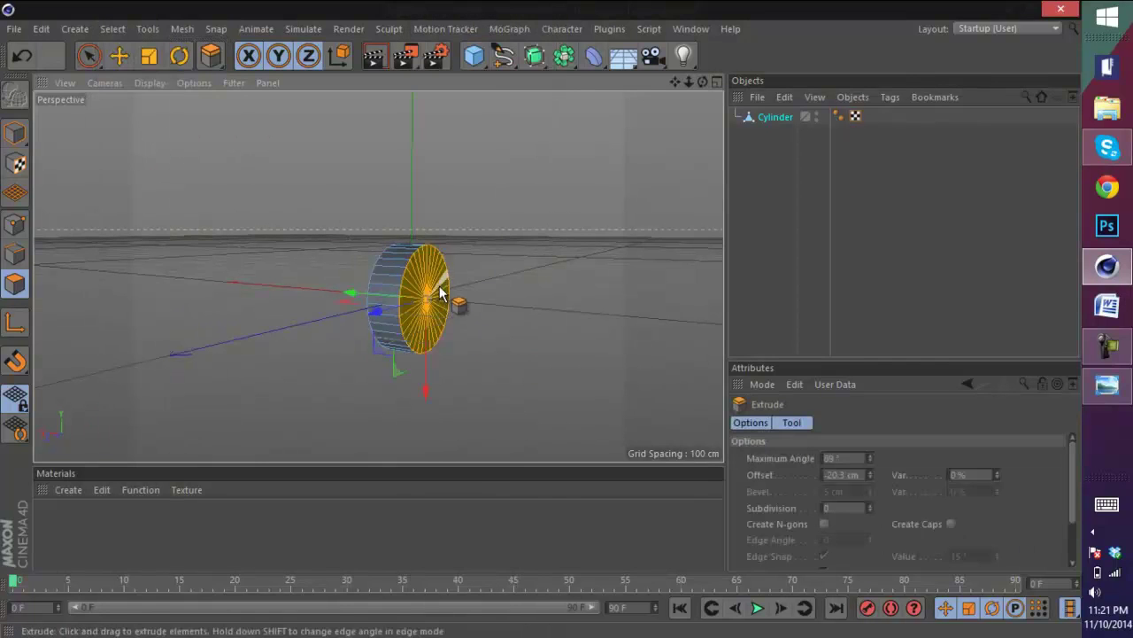
{"action": "left_click_drag", "start_coordinate": [446, 293], "coordinate": [518, 317]}
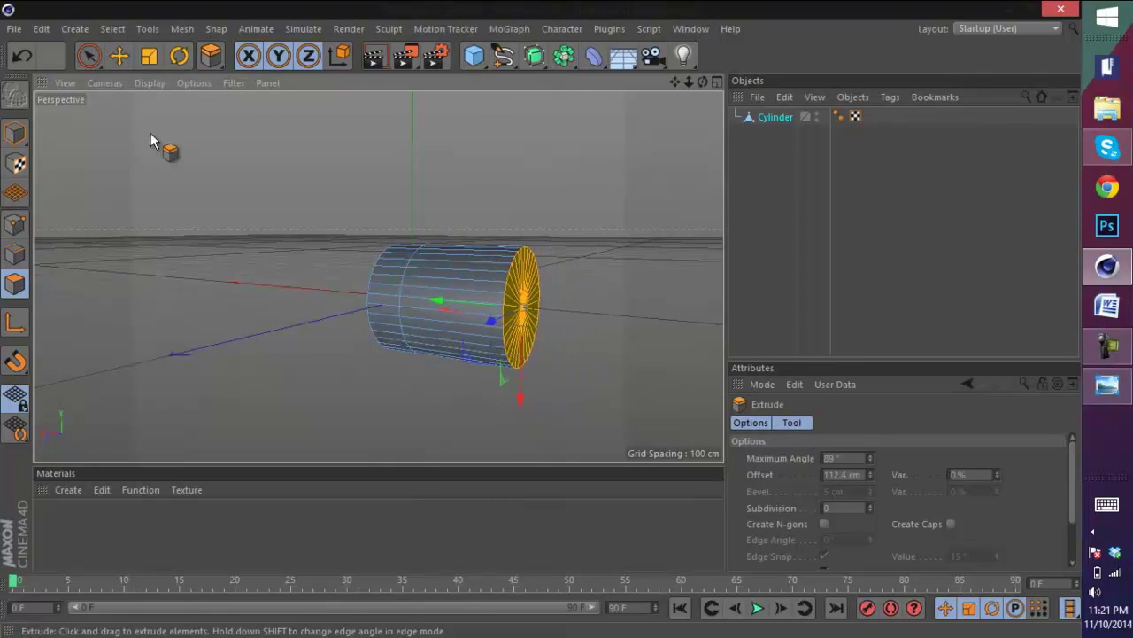
- Check the reference photo again and widen the extruded rear cap beyond the body with a negative-offset Extrude Inner
{"action": "left_click", "coordinate": [1127, 388]}
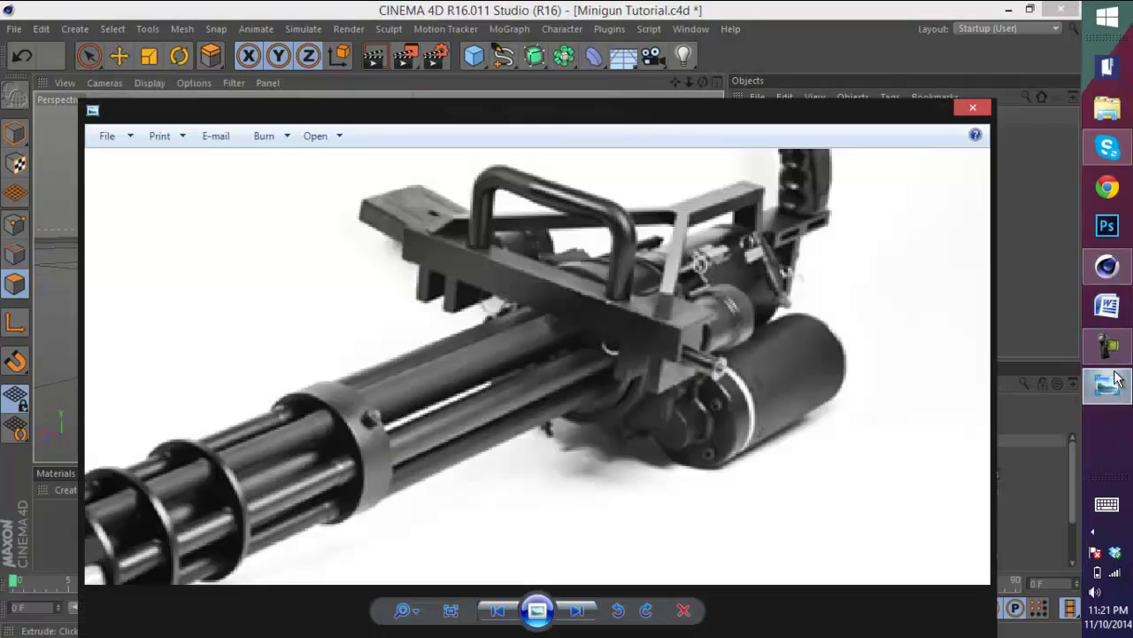
{"action": "left_click", "coordinate": [1117, 379]}
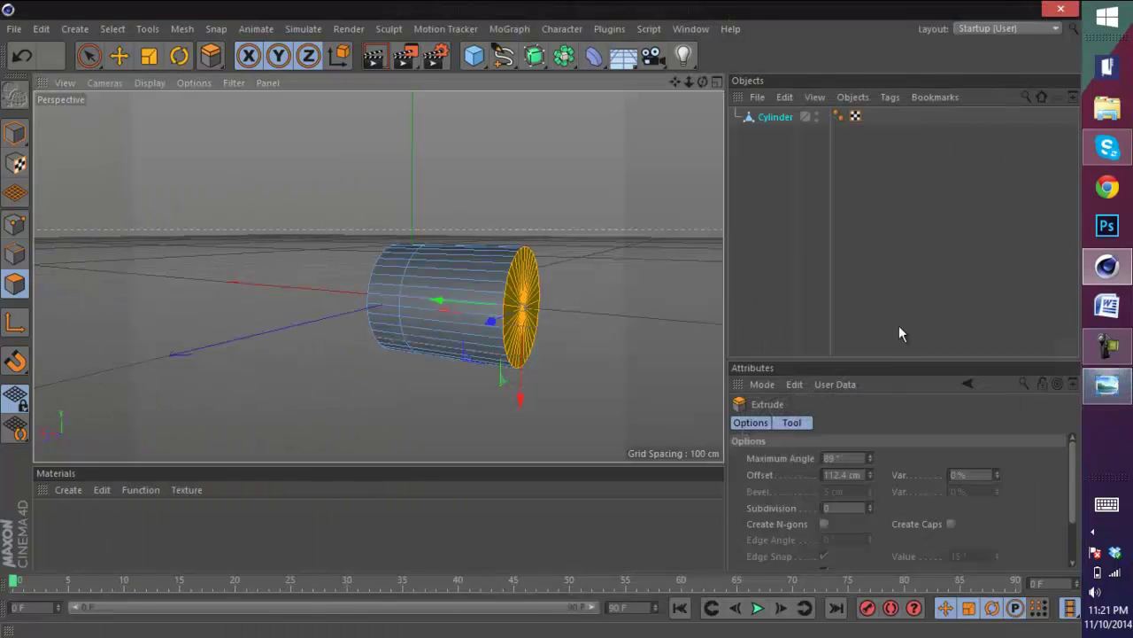
{"action": "right_click", "coordinate": [541, 279]}
{"action": "left_click", "coordinate": [572, 322]}
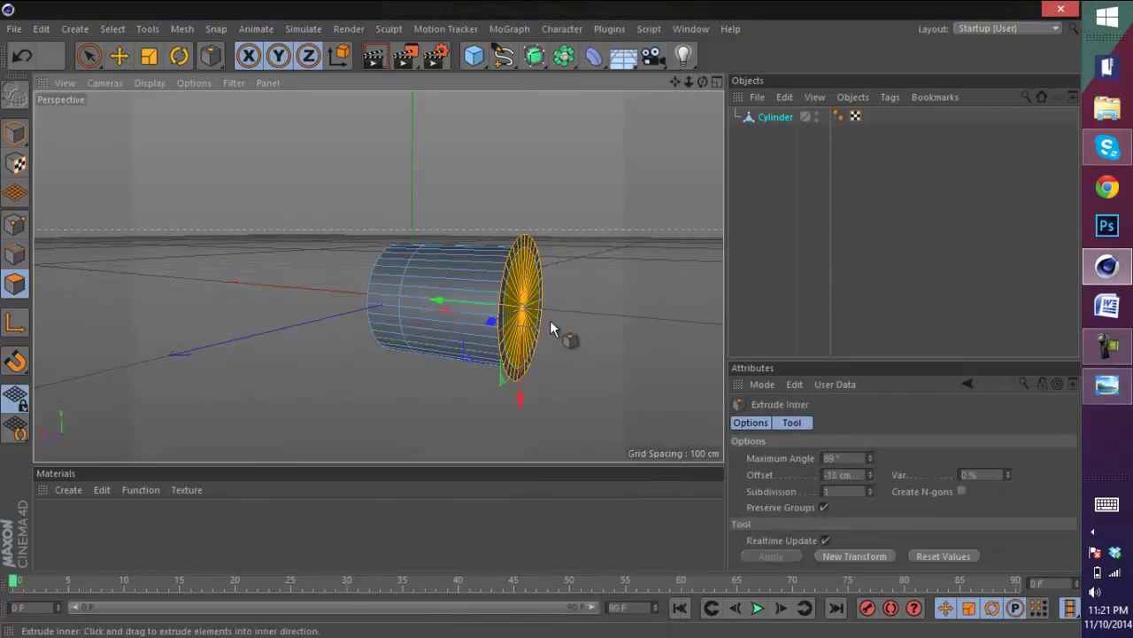
{"action": "left_click_drag", "start_coordinate": [550, 319], "coordinate": [542, 320]}
{"action": "right_click", "coordinate": [500, 274]}
{"action": "left_click", "coordinate": [568, 319]}
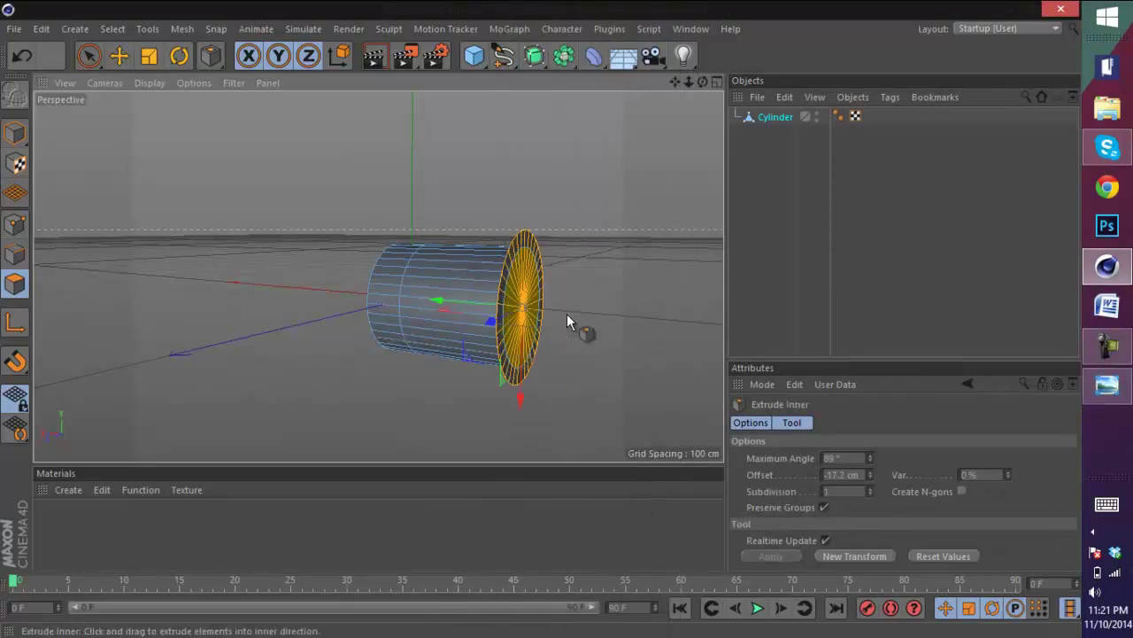
{"action": "left_click", "coordinate": [567, 319]}
- Extrude the widened rear cap backward about 158.6 cm to form a thicker body section
{"action": "right_click", "coordinate": [543, 275]}
{"action": "left_click", "coordinate": [573, 302]}
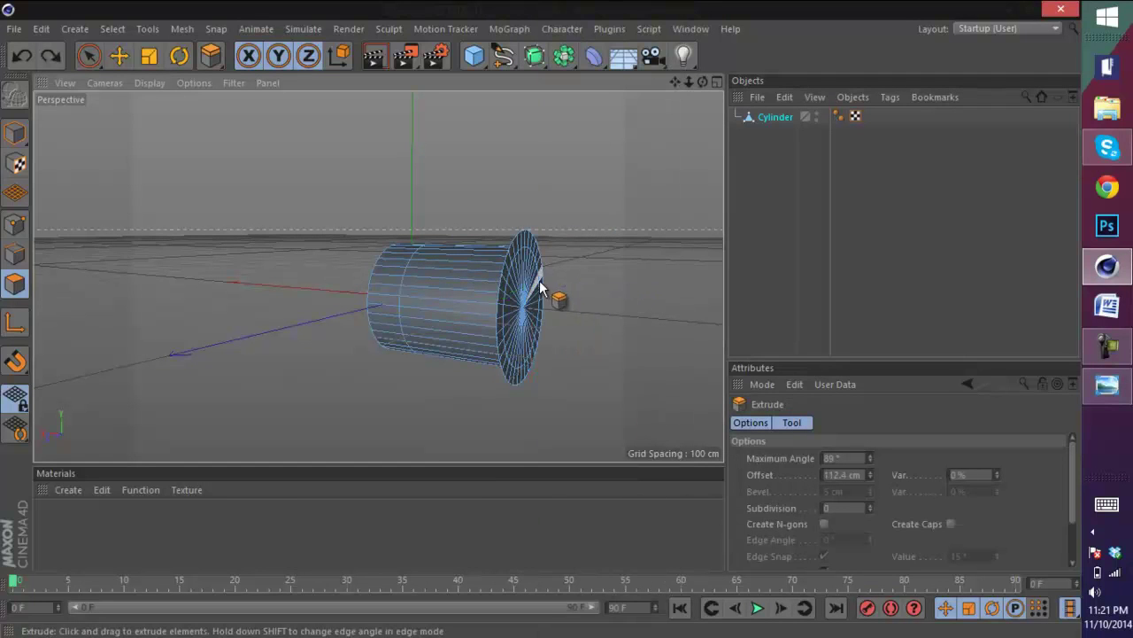
{"action": "left_click_drag", "start_coordinate": [541, 287], "coordinate": [562, 321]}
{"action": "scroll", "coordinate": [567, 227], "scroll_direction": "down", "scroll_amount": 5}
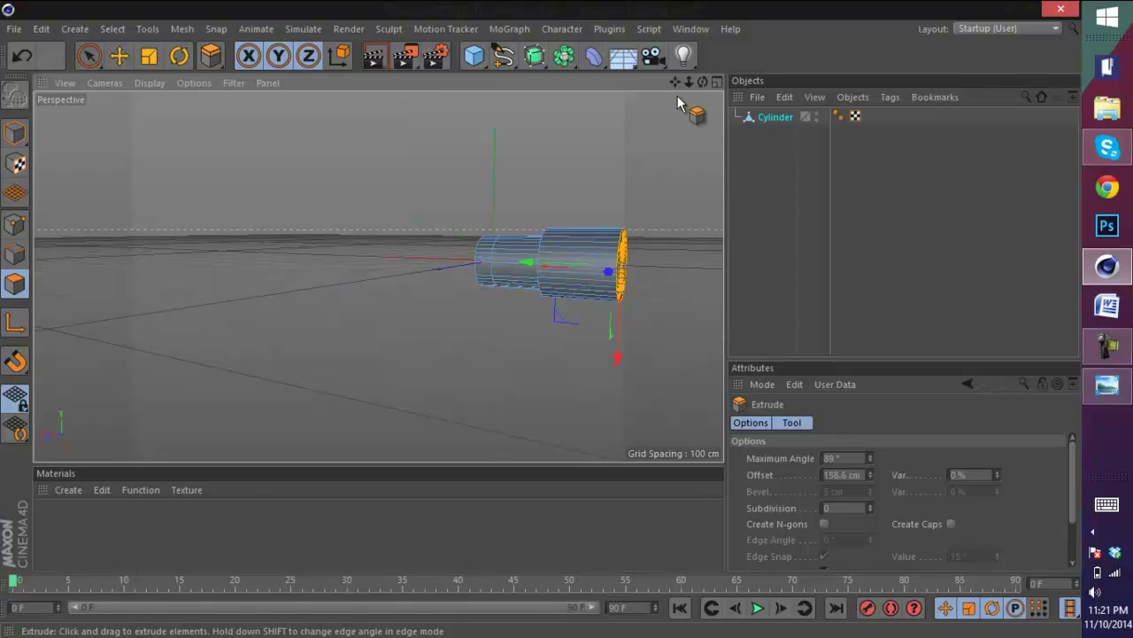
- Undo the last backward extrusion and the widening of the body's rear cap
{"action": "left_click_drag", "start_coordinate": [620, 292], "coordinate": [522, 319], "text": "alt"}
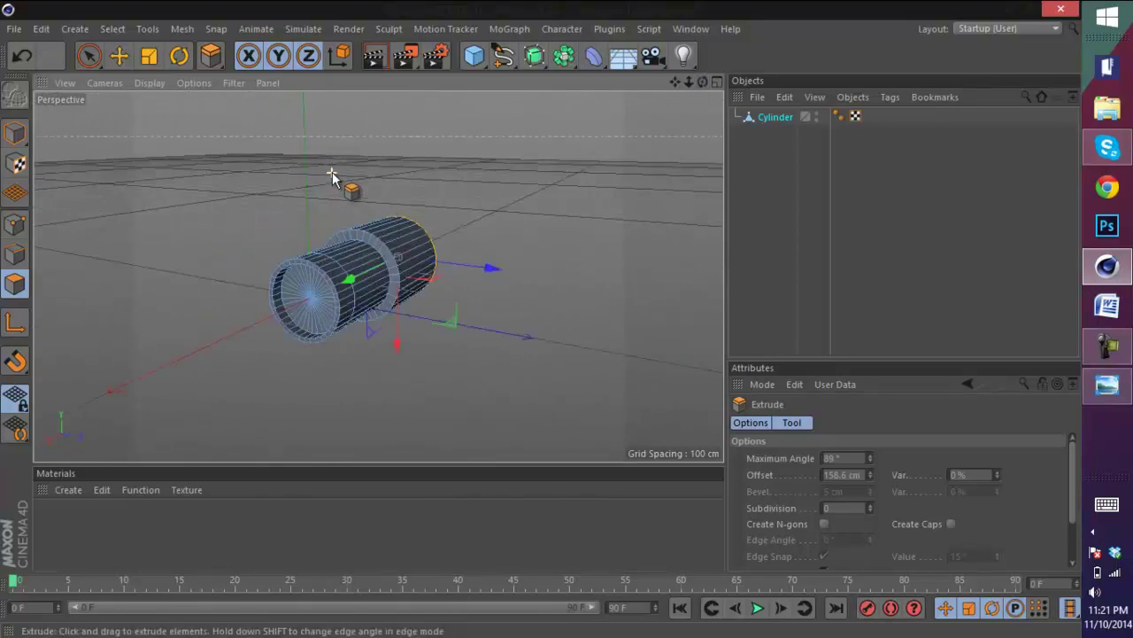
{"action": "scroll", "coordinate": [332, 174], "scroll_direction": "up", "scroll_amount": 3}
{"action": "key", "text": "ctrl+z"}
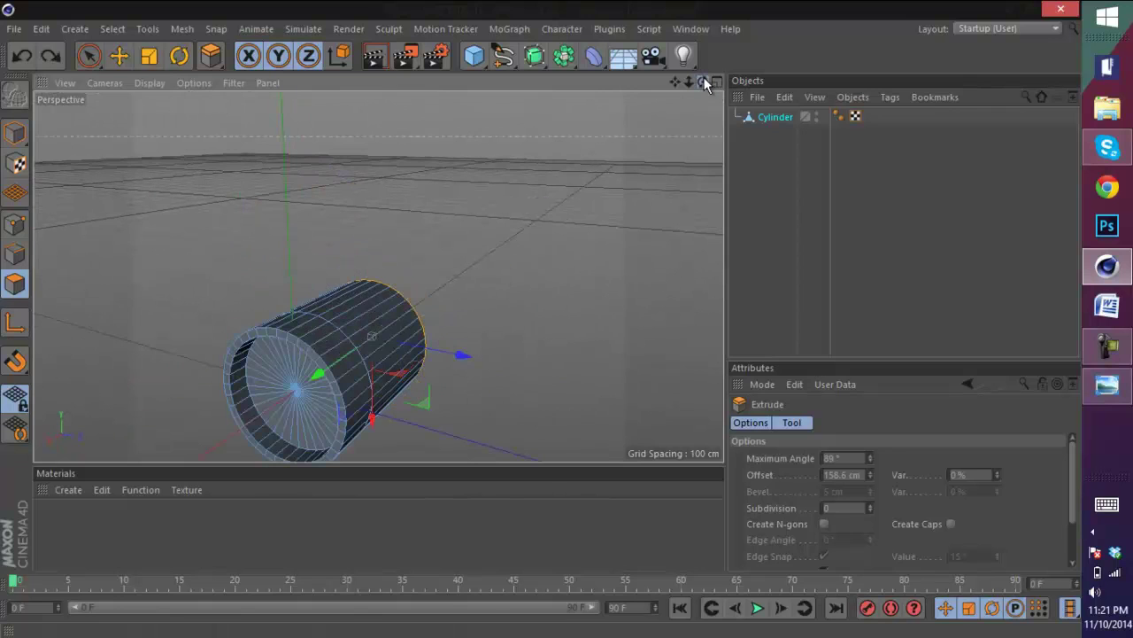
- Try to widen the rear cap slightly beyond the body with a negative-offset Extrude Inner
{"action": "left_click_drag", "start_coordinate": [704, 77], "coordinate": [537, 312]}
{"action": "right_click", "coordinate": [391, 317]}
{"action": "left_click", "coordinate": [421, 321]}
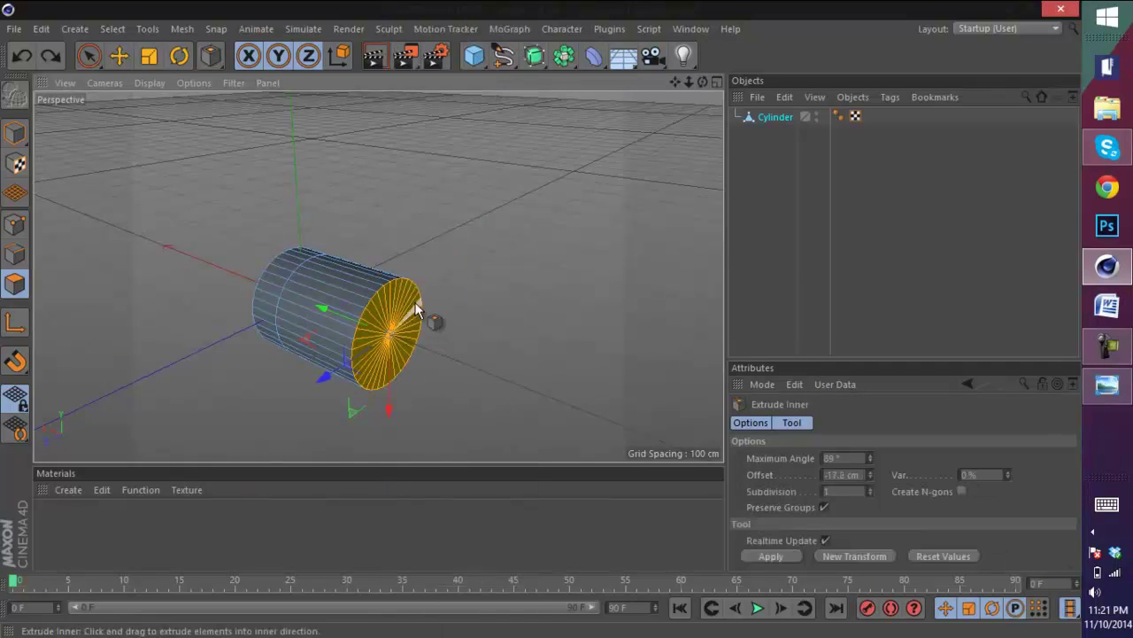
{"action": "left_click_drag", "start_coordinate": [541, 319], "coordinate": [414, 283]}
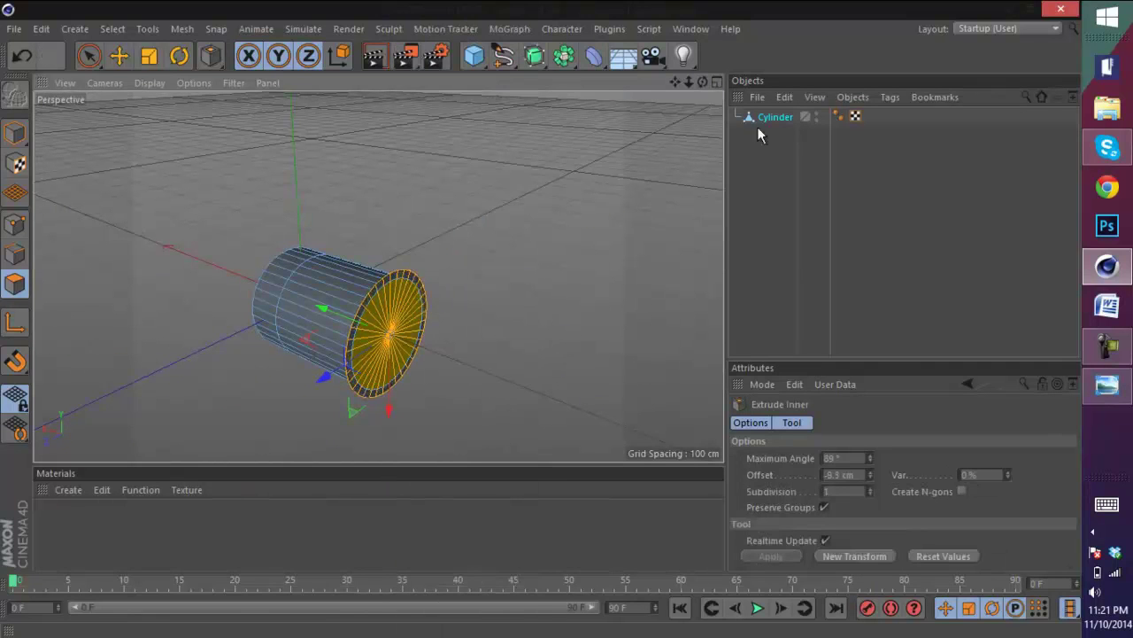
{"action": "left_click_drag", "start_coordinate": [704, 82], "coordinate": [541, 320]}
{"action": "key", "text": "ctrl+z"}
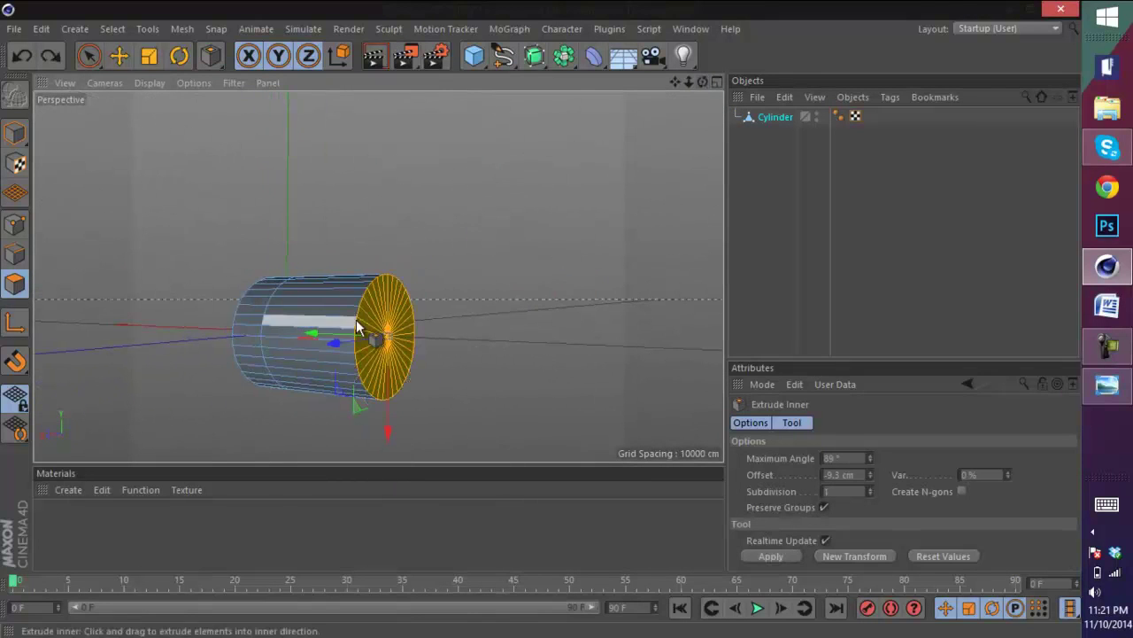
- Widen the rear cap slightly with Extrude Inner and extrude it backward about 54.1 cm to form a short, thicker section
{"action": "right_click", "coordinate": [542, 320]}
{"action": "left_click", "coordinate": [448, 304]}
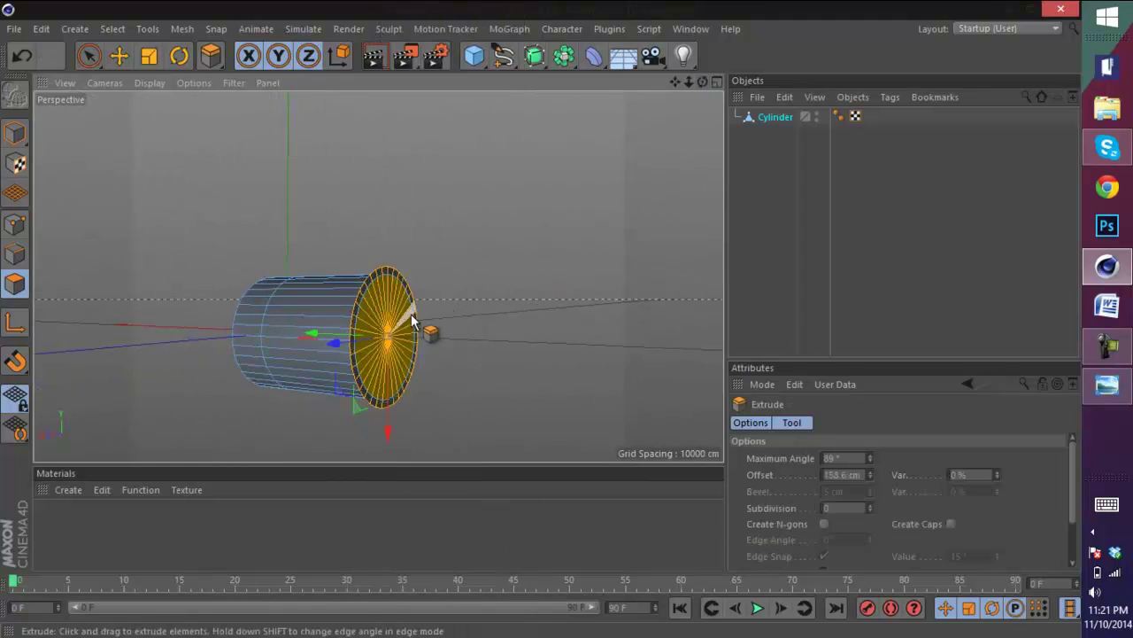
{"action": "left_click_drag", "start_coordinate": [412, 320], "coordinate": [536, 286]}
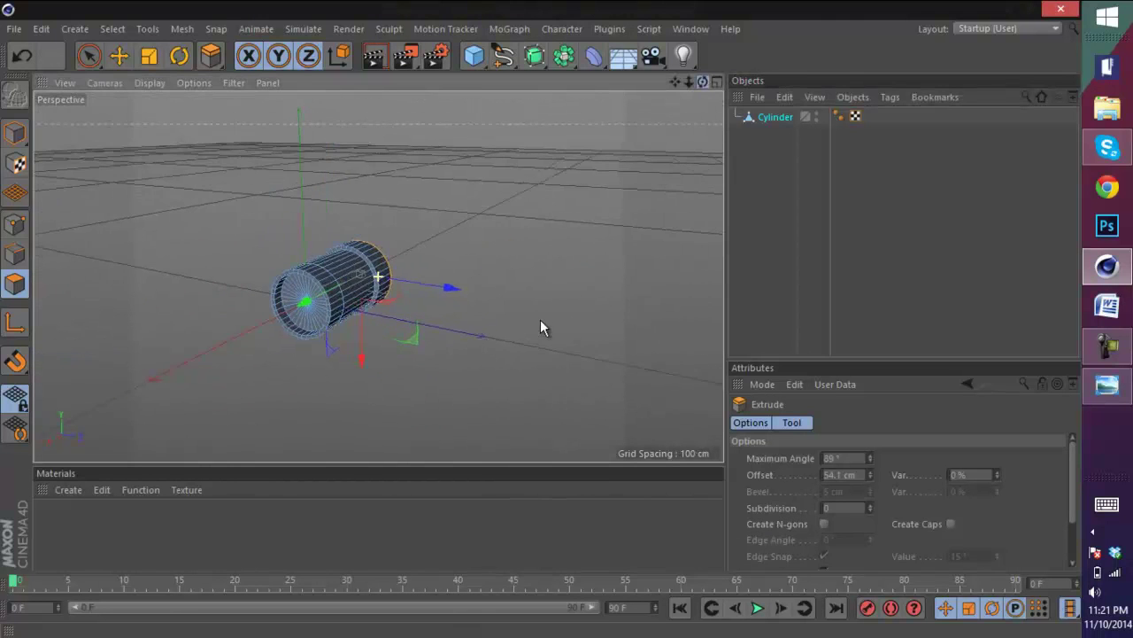
{"action": "left_click", "coordinate": [15, 133]}
{"action": "left_click", "coordinate": [118, 56]}
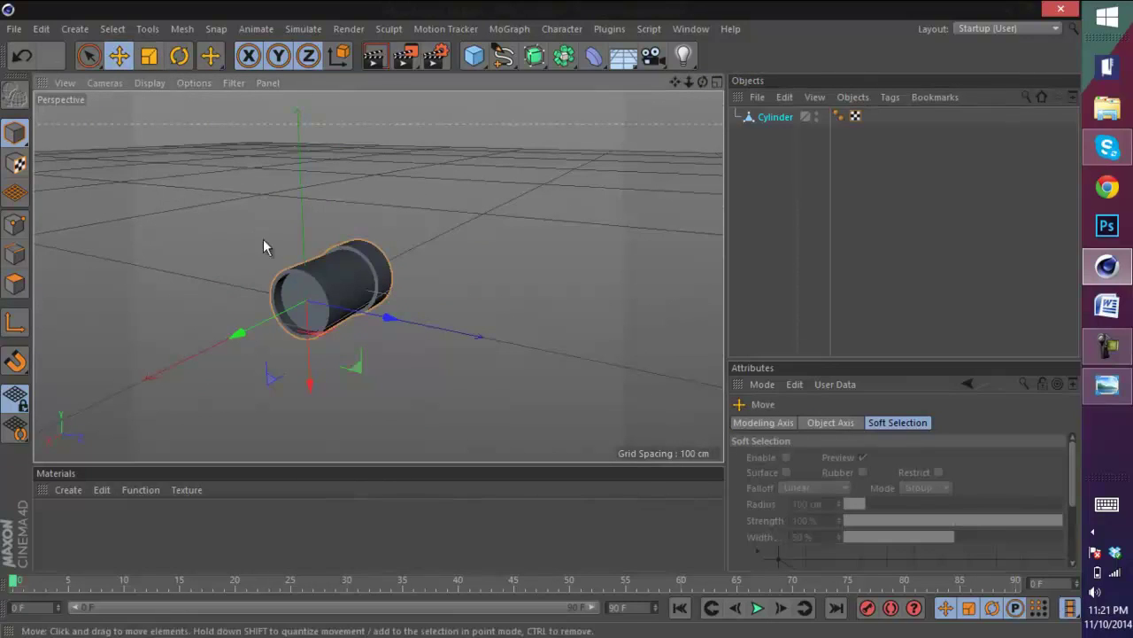
{"action": "left_click", "coordinate": [14, 283]}
{"action": "scroll", "coordinate": [285, 280], "scroll_direction": "up", "scroll_amount": 3}
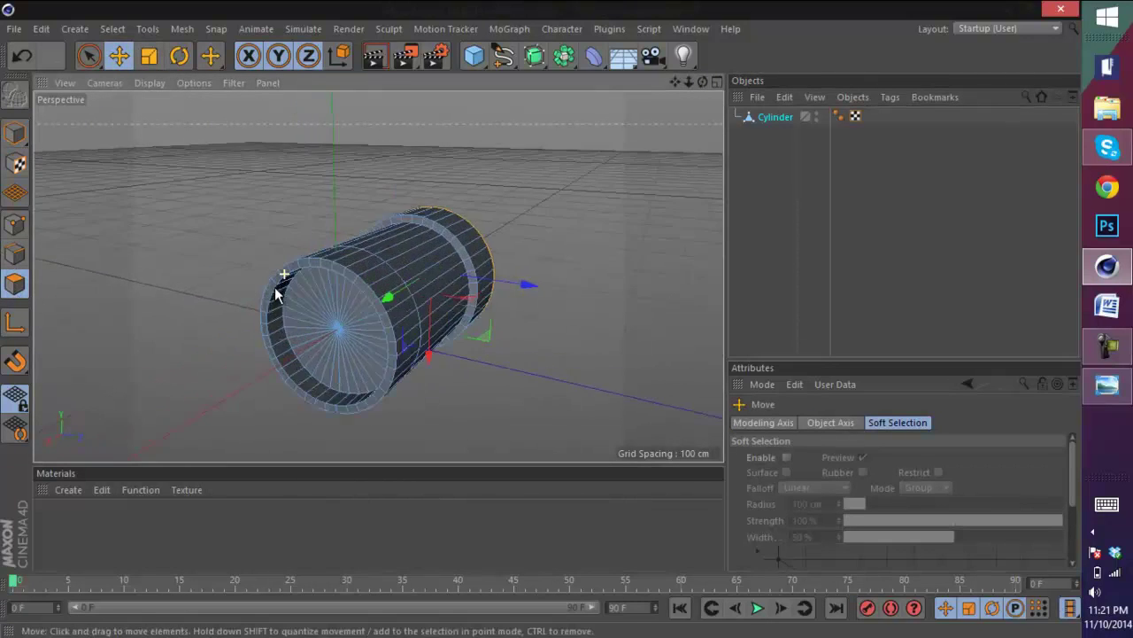
- Examine the angled and side reference photos of the minigun to compare the body's proportions and front with the model
{"action": "left_click", "coordinate": [1107, 383]}
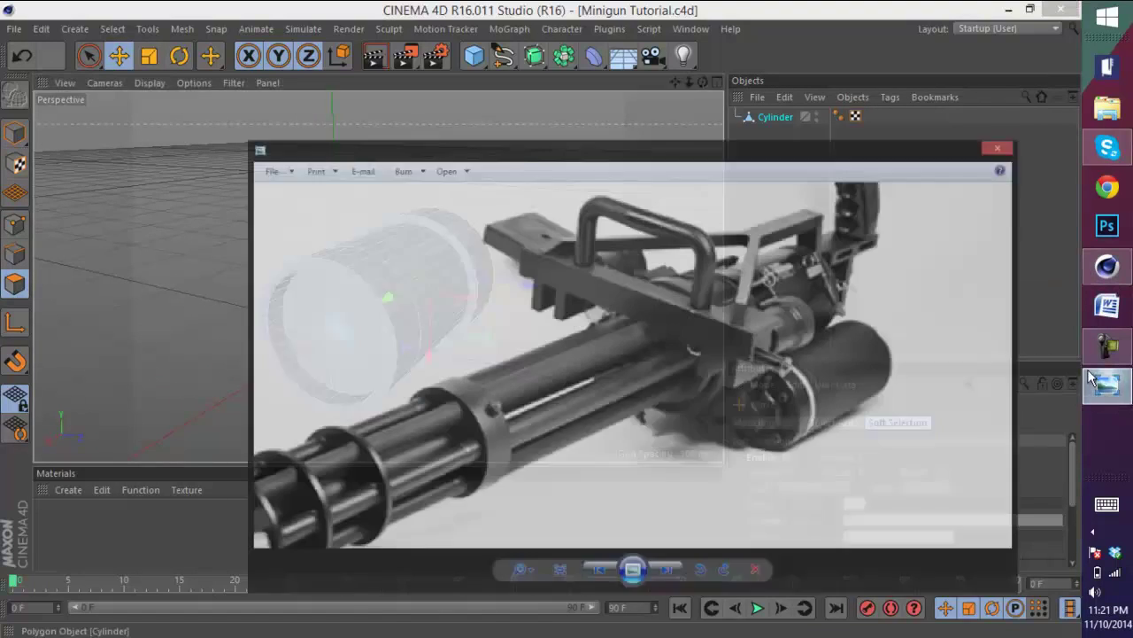
{"action": "left_click_drag", "start_coordinate": [497, 326], "coordinate": [498, 318]}
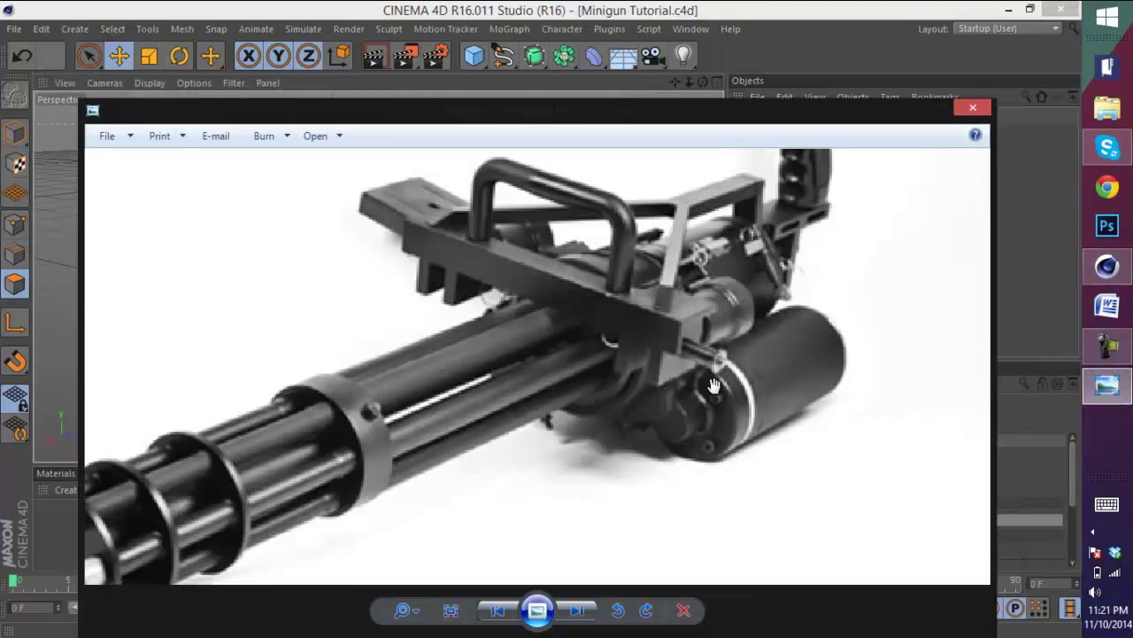
{"action": "left_click_drag", "start_coordinate": [709, 375], "coordinate": [676, 378]}
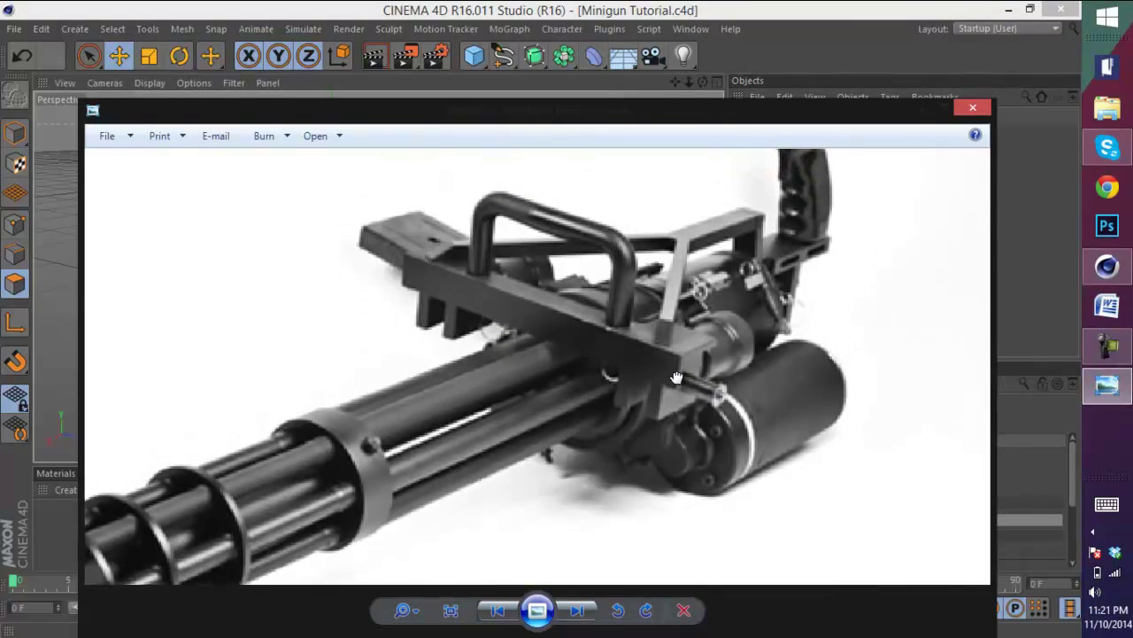
{"action": "left_click", "coordinate": [566, 610]}
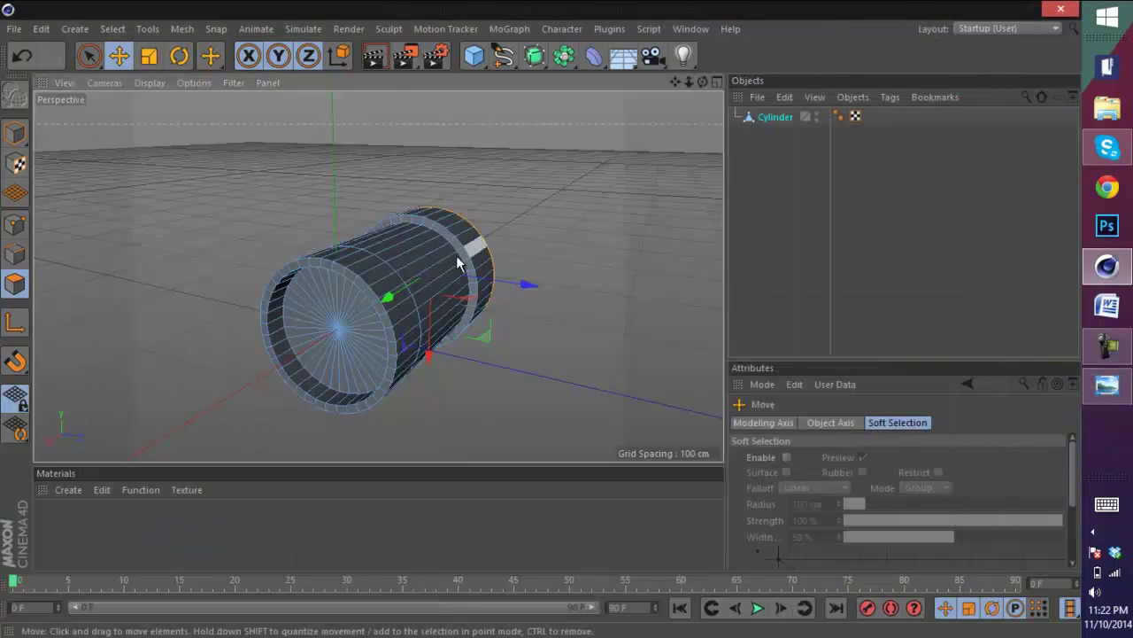
{"action": "scroll", "coordinate": [456, 255], "scroll_direction": "down", "scroll_amount": 3}
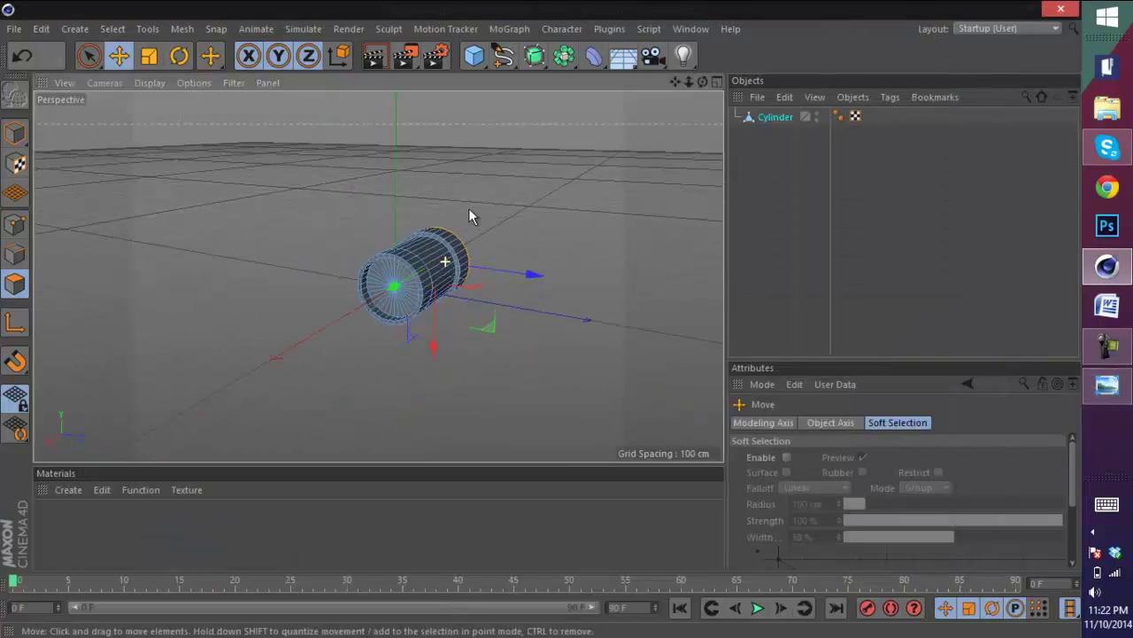
{"action": "left_click_drag", "start_coordinate": [468, 208], "coordinate": [401, 266], "text": "alt"}
{"action": "left_click", "coordinate": [1112, 391]}
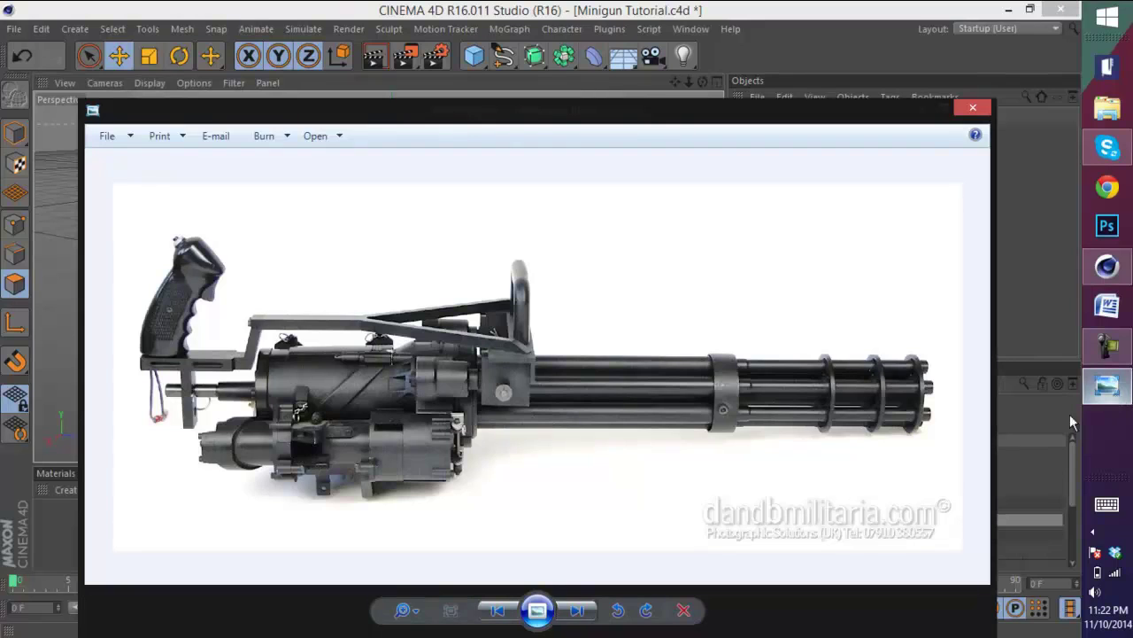
{"action": "left_click", "coordinate": [576, 610]}
{"action": "left_click", "coordinate": [497, 610]}
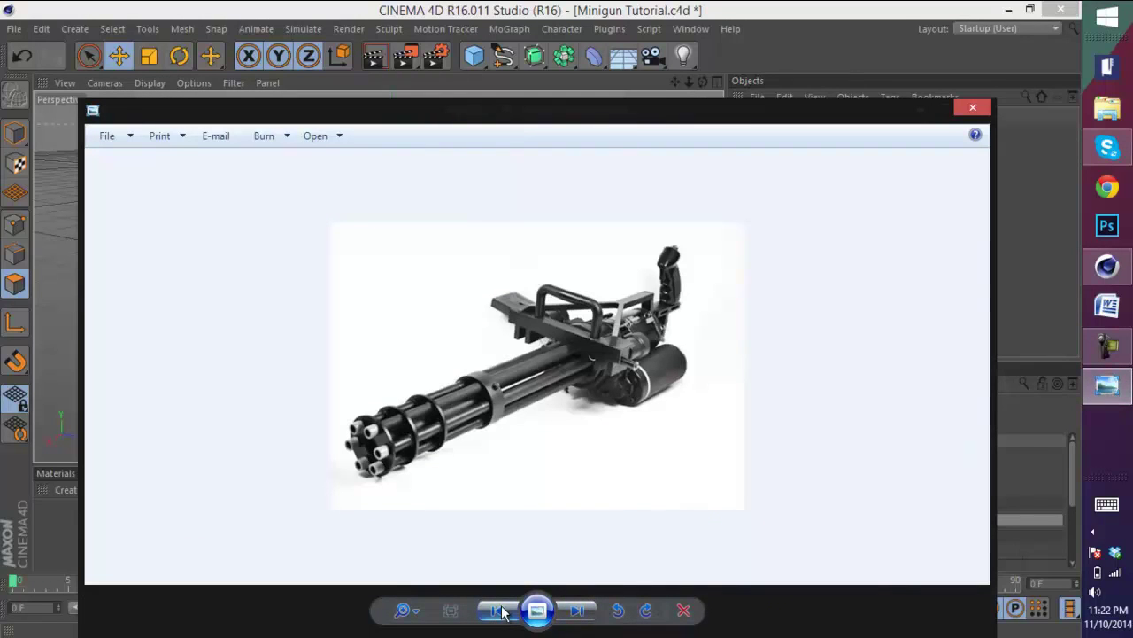
{"action": "left_click", "coordinate": [1060, 224]}
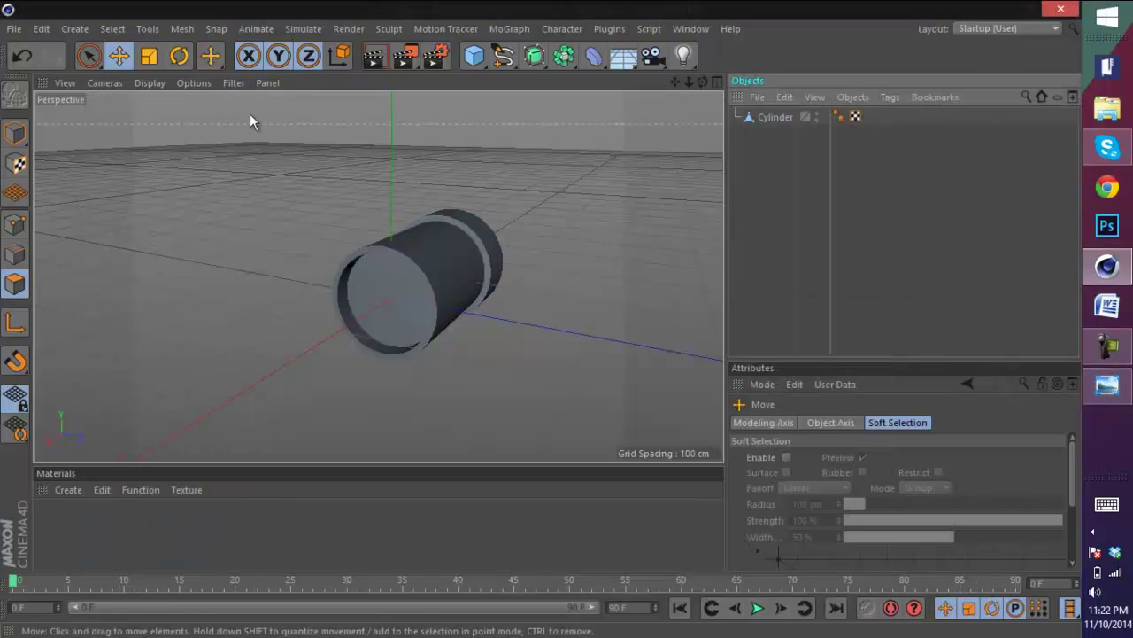
- Loop-select the recessed front face of the body cylinder and inset it with Extrude Inner to leave a thin ring
{"action": "left_click", "coordinate": [775, 116]}
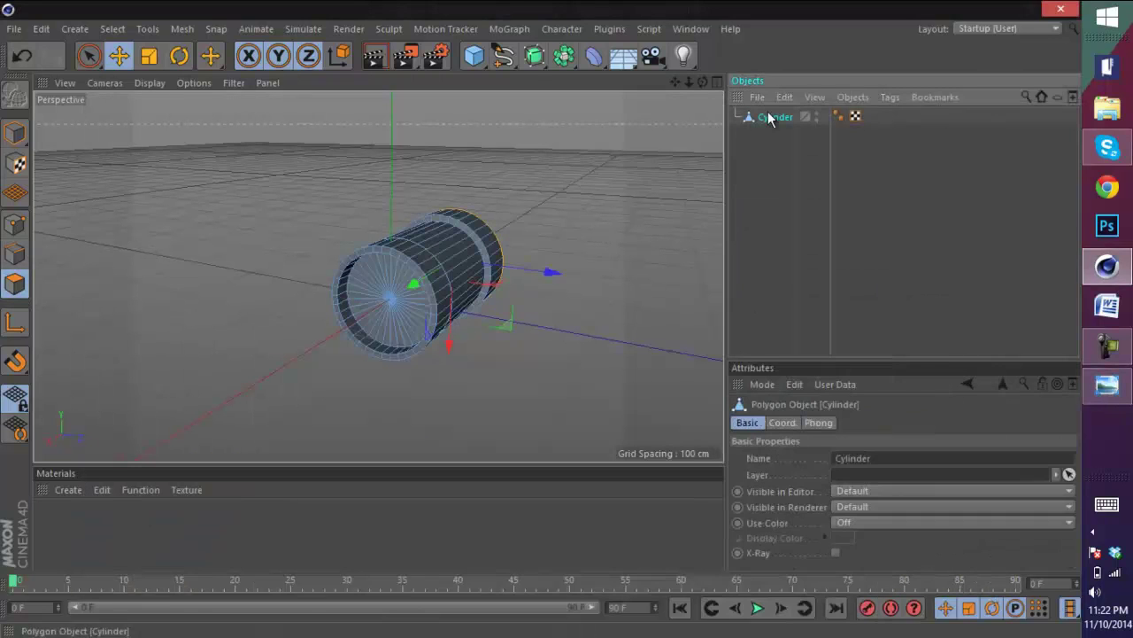
{"action": "left_click", "coordinate": [113, 29]}
{"action": "left_click", "coordinate": [125, 143]}
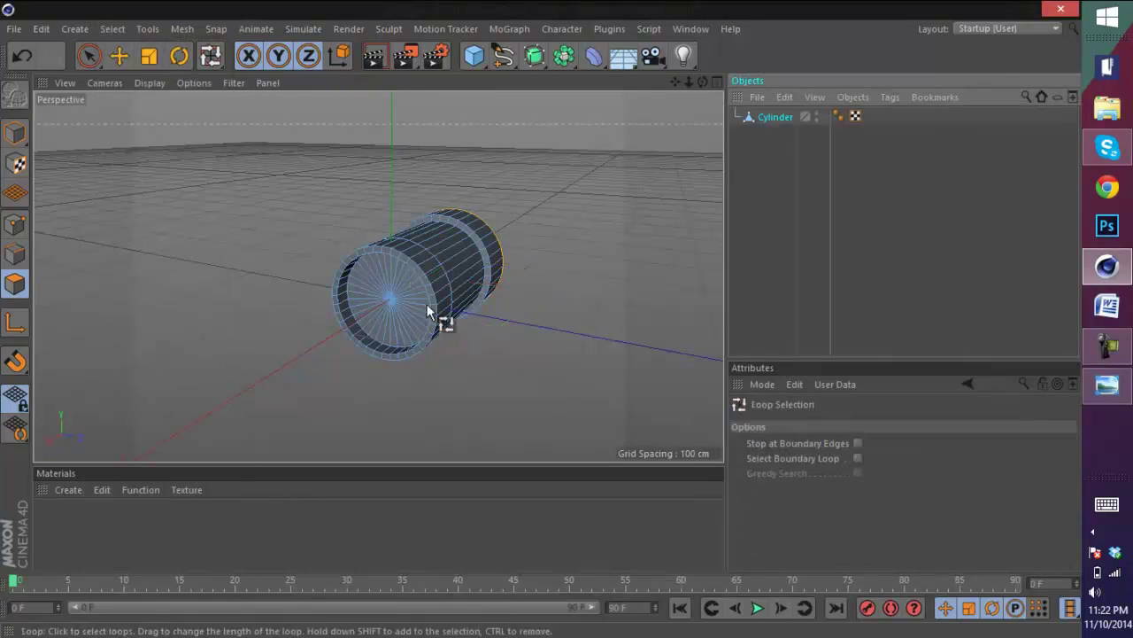
{"action": "right_click", "coordinate": [383, 303]}
{"action": "left_click", "coordinate": [418, 321]}
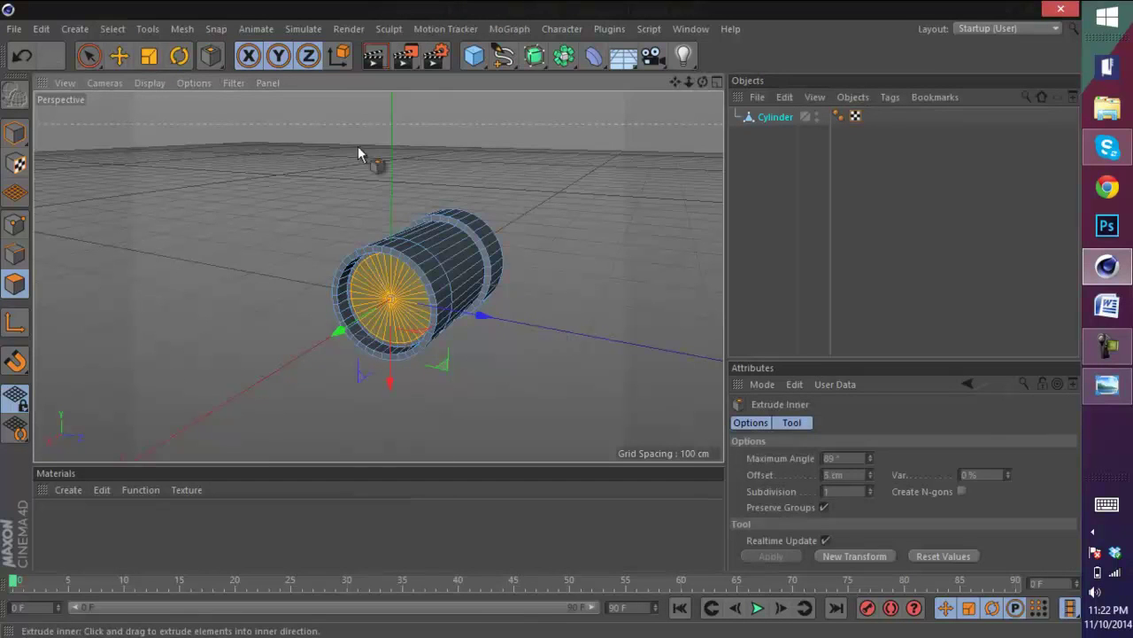
- Loop-select the thin ring around the recessed front face and extrude it forward about 67.2 cm
{"action": "left_click", "coordinate": [112, 28]}
{"action": "left_click", "coordinate": [125, 143]}
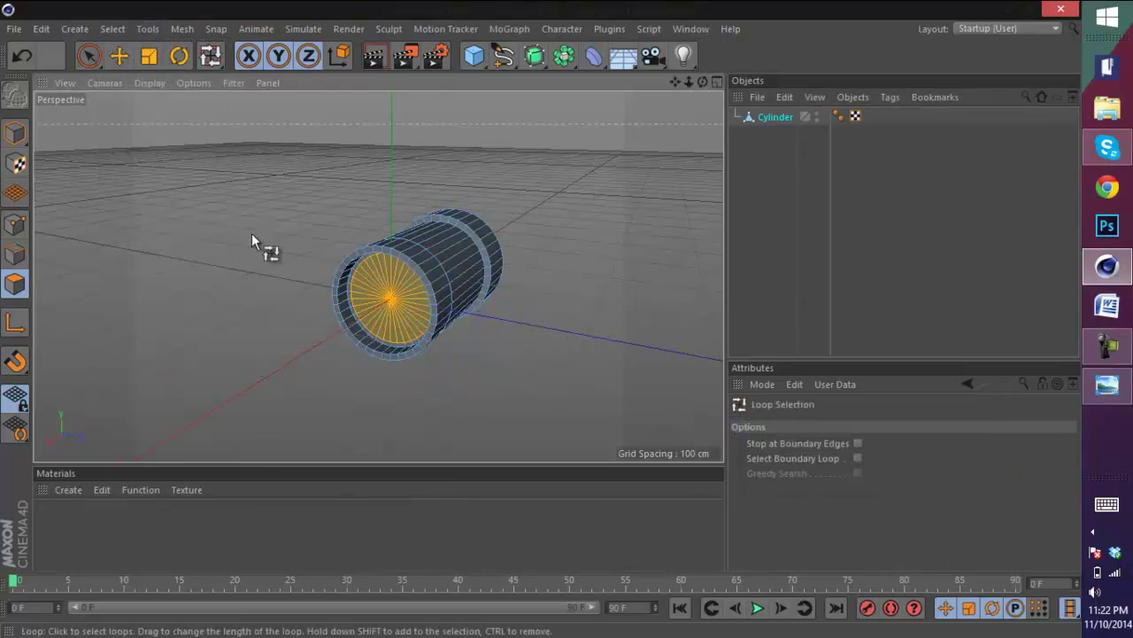
{"action": "right_click", "coordinate": [350, 275]}
{"action": "left_click", "coordinate": [377, 304]}
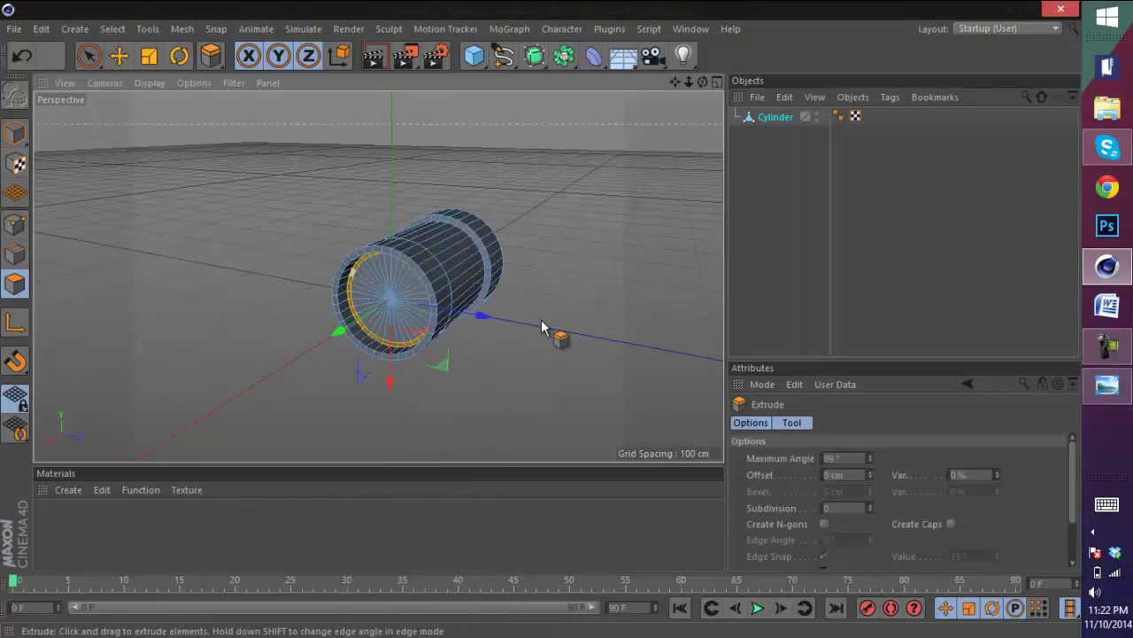
{"action": "mouse_move", "coordinate": [543, 326]}
{"action": "left_mouse_down"}
{"action": "mouse_move", "coordinate": [556, 321]}
{"action": "mouse_move", "coordinate": [545, 326]}
{"action": "left_mouse_up"}
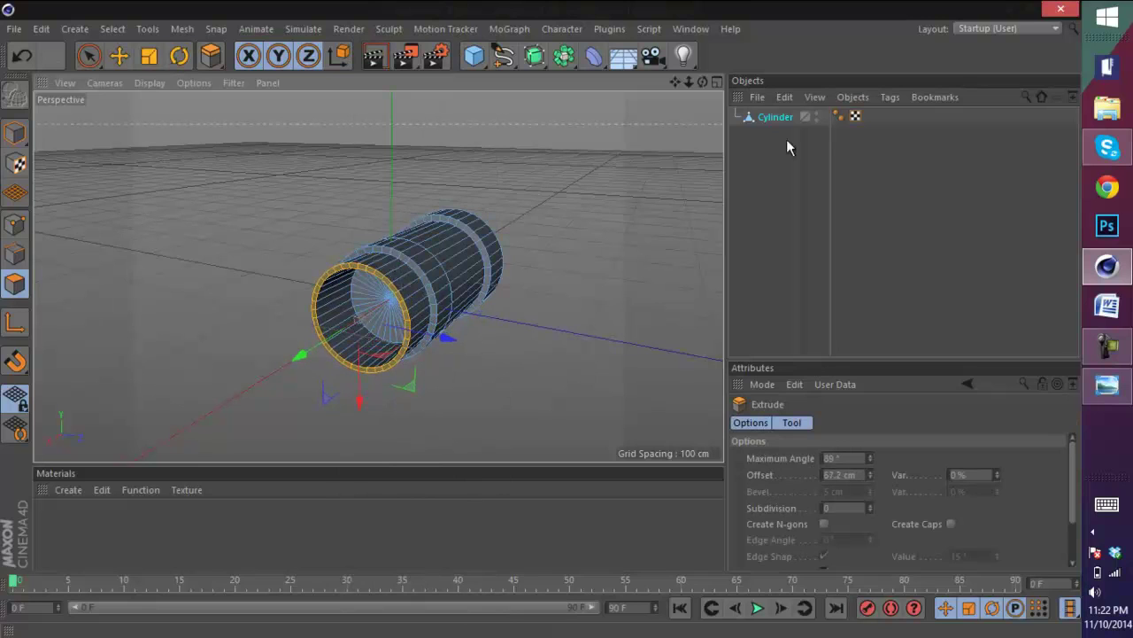
- Check the angled reference photo, undo the ring's extrusion and extrude it forward about 40.5 cm instead
{"action": "left_click", "coordinate": [1109, 387]}
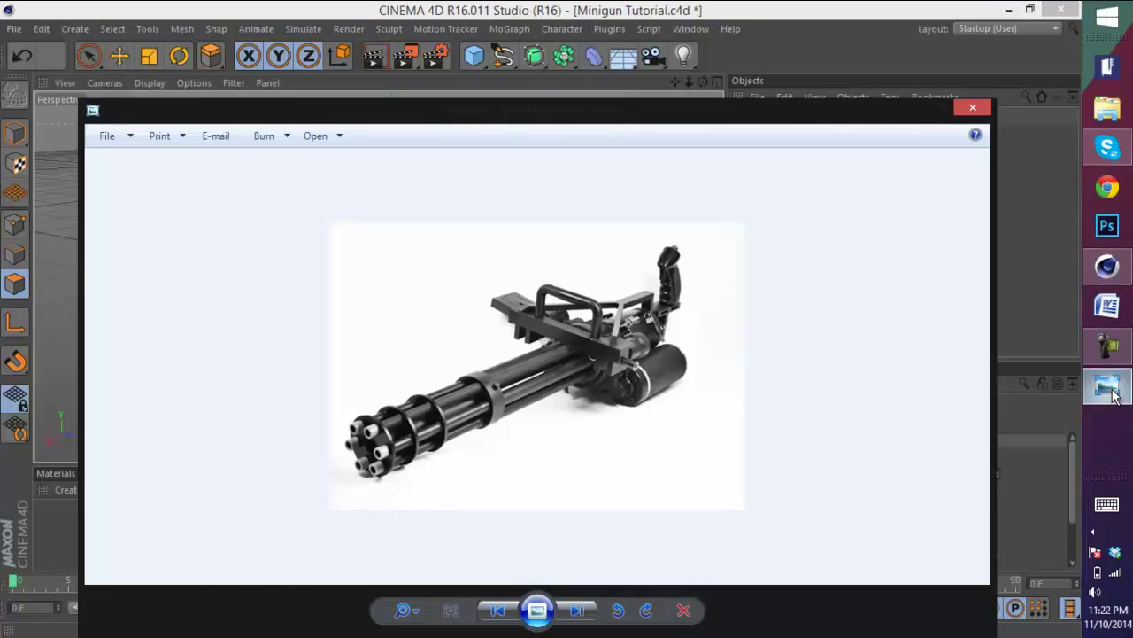
{"action": "left_click", "coordinate": [1109, 387]}
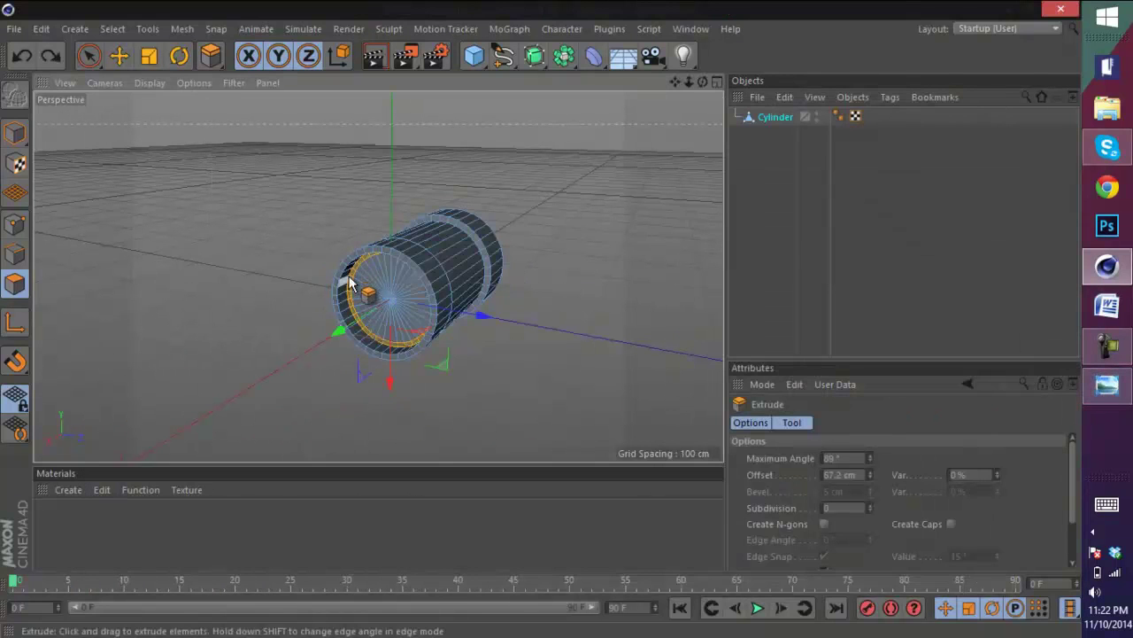
{"action": "mouse_move", "coordinate": [543, 329]}
{"action": "left_mouse_down"}
{"action": "mouse_move", "coordinate": [551, 315]}
{"action": "mouse_move", "coordinate": [542, 327]}
{"action": "left_mouse_up"}
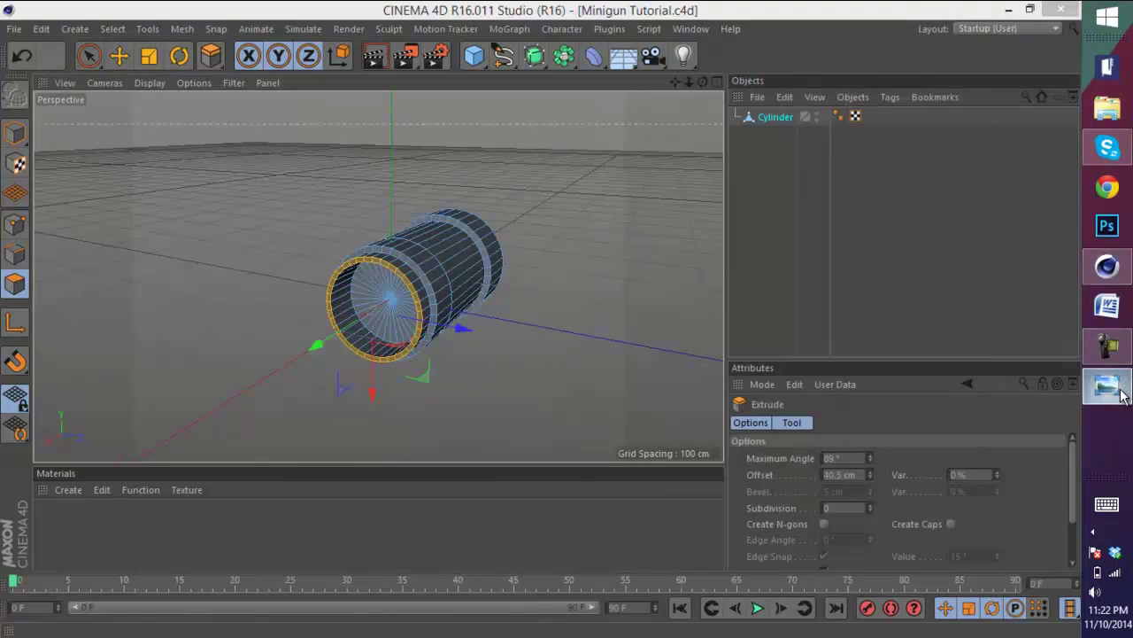
{"action": "left_click", "coordinate": [1108, 387]}
{"action": "left_click", "coordinate": [1120, 392]}
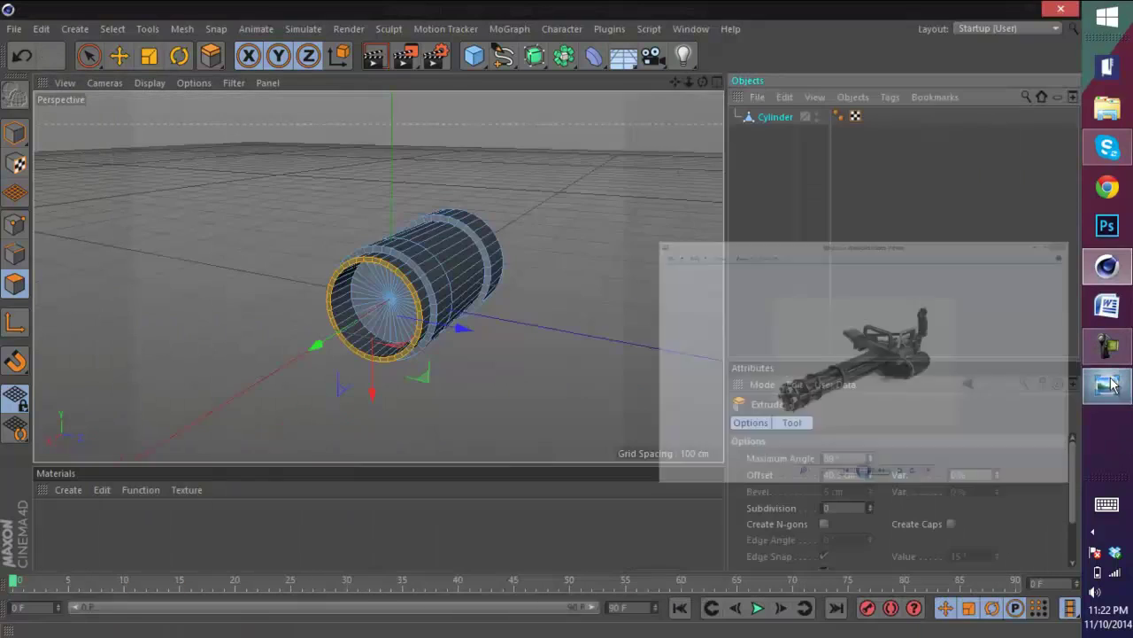
- Add a new cylinder primitive and rotate it to lie lengthwise along the gun body's axis
{"action": "left_click_drag", "start_coordinate": [484, 62], "coordinate": [804, 78]}
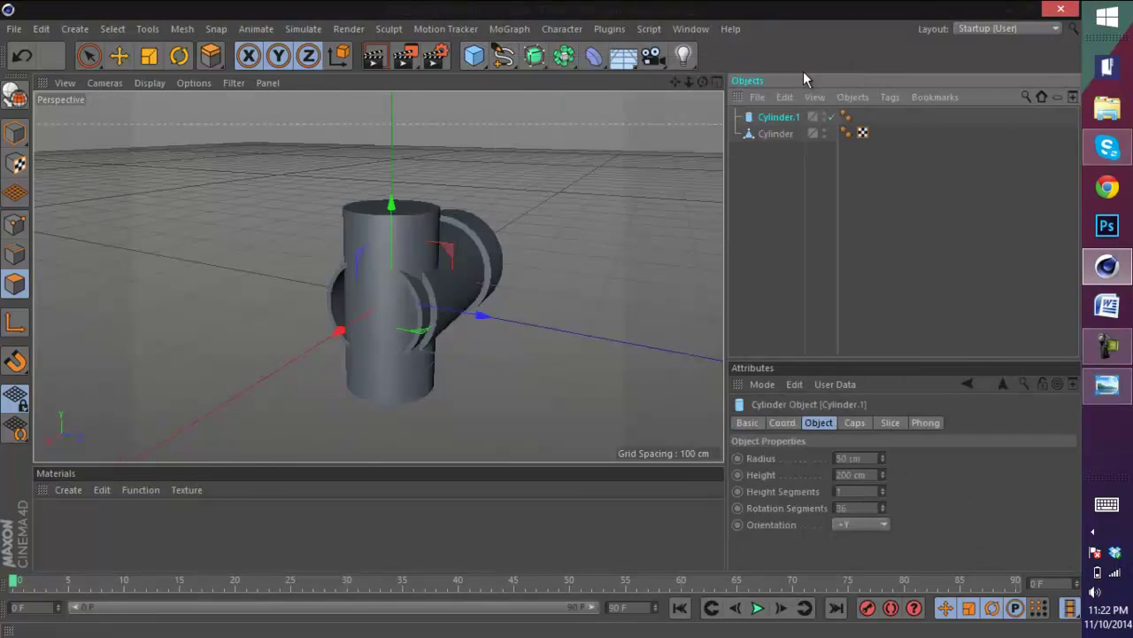
{"action": "left_click", "coordinate": [191, 56]}
{"action": "left_click", "coordinate": [185, 62]}
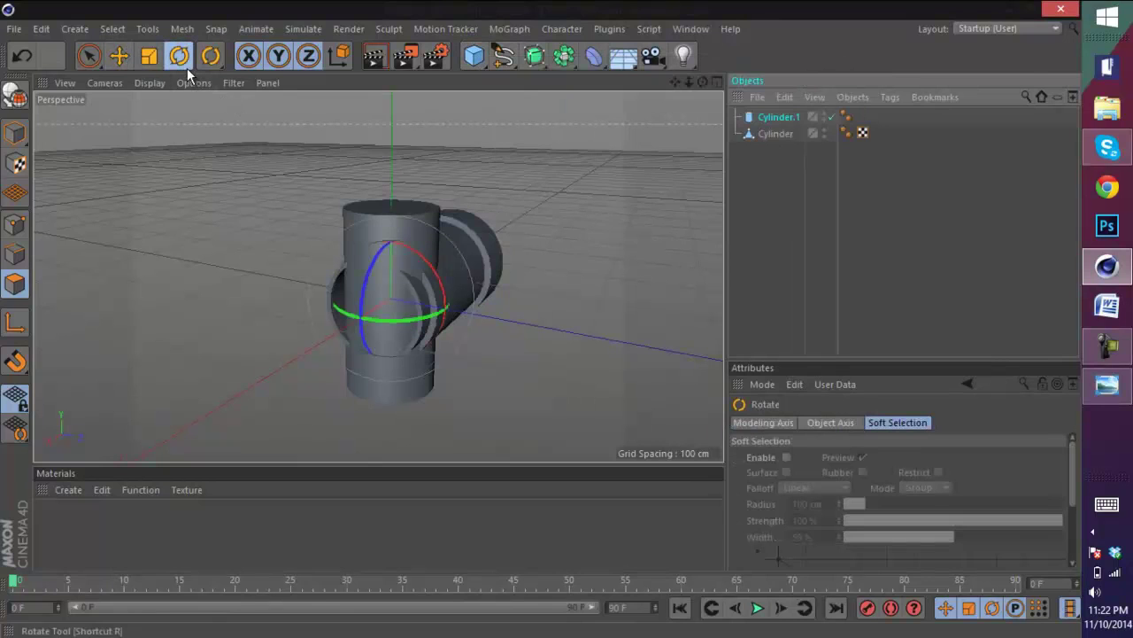
{"action": "left_click_drag", "start_coordinate": [379, 268], "coordinate": [338, 404]}
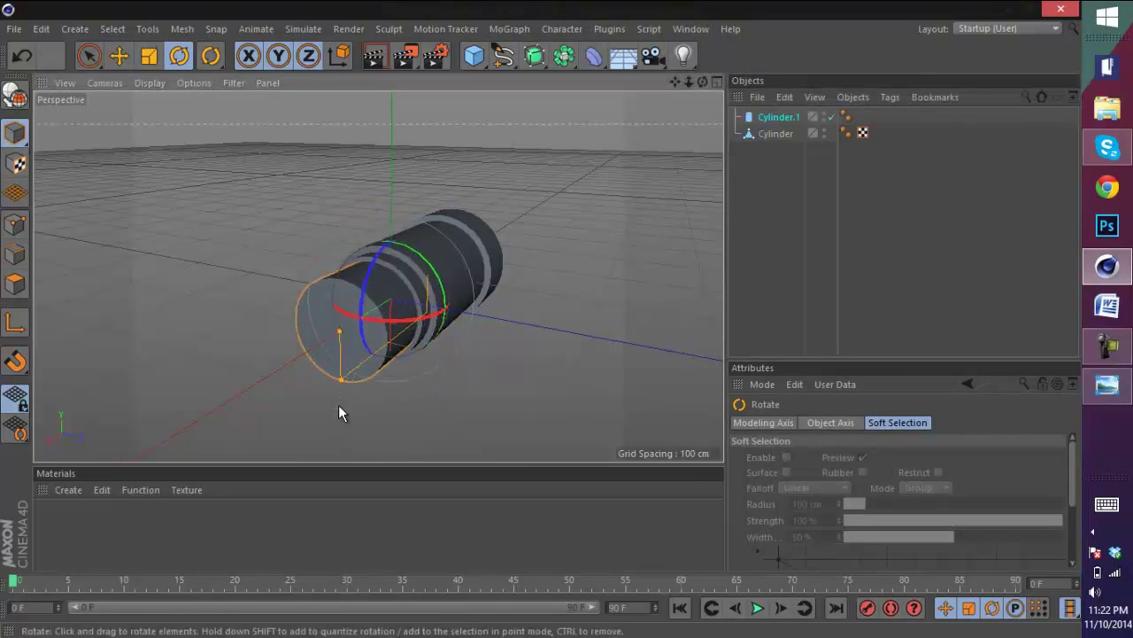
- Resize the new cylinder into a barrel of about 7.67 cm radius and 306.5 cm height, and move it forward out of the body
{"action": "left_click", "coordinate": [119, 55]}
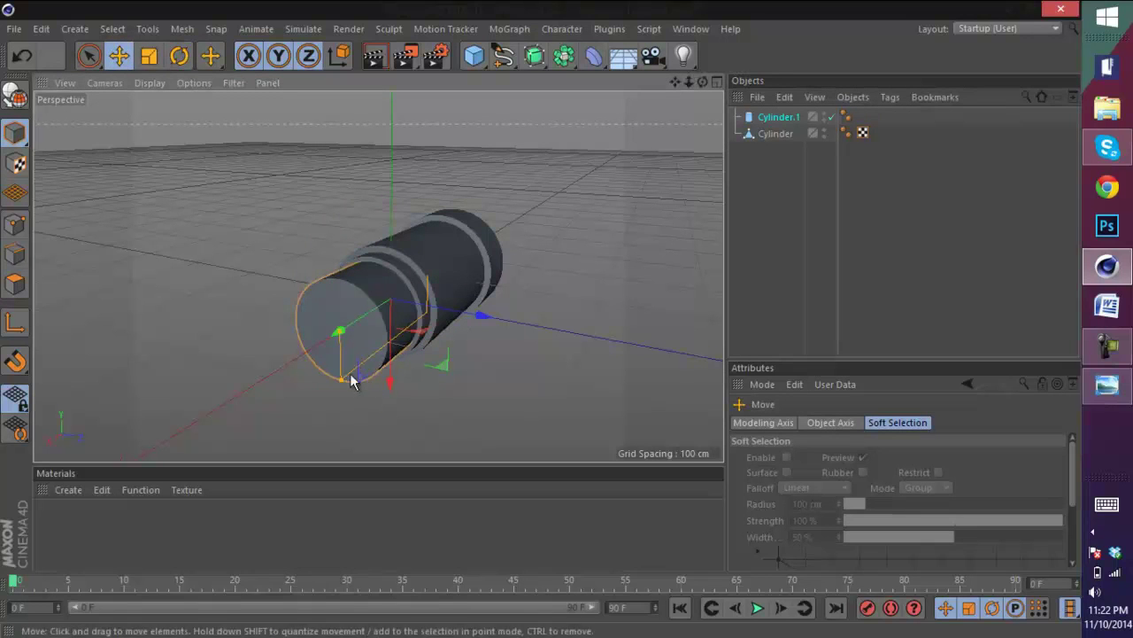
{"action": "left_click_drag", "start_coordinate": [355, 377], "coordinate": [217, 409]}
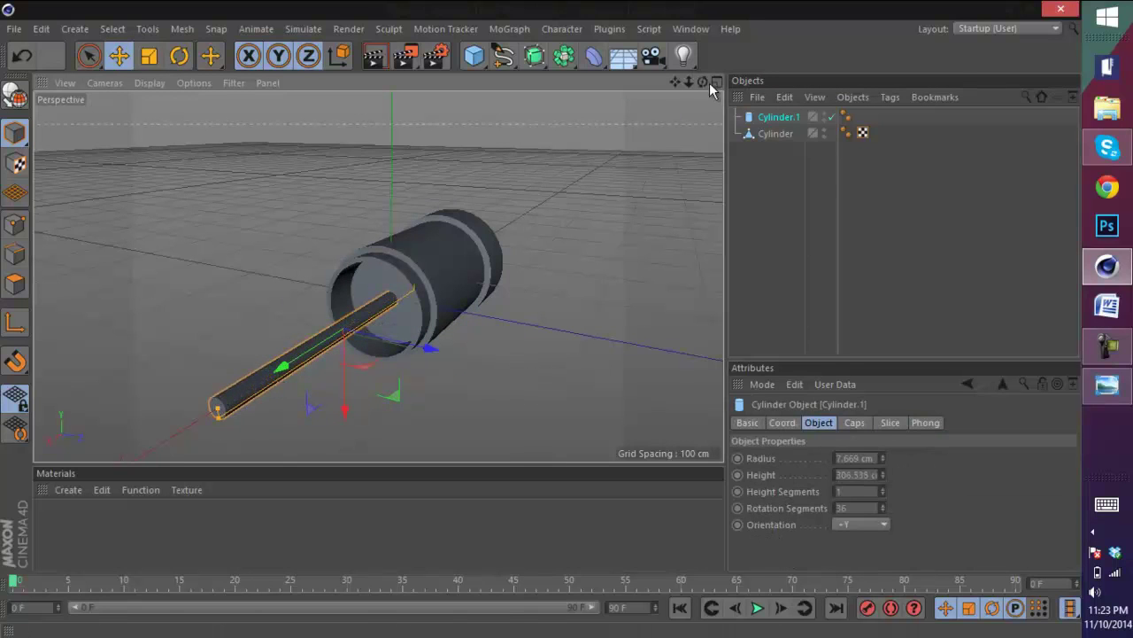
{"action": "left_click_drag", "start_coordinate": [709, 82], "coordinate": [542, 319]}
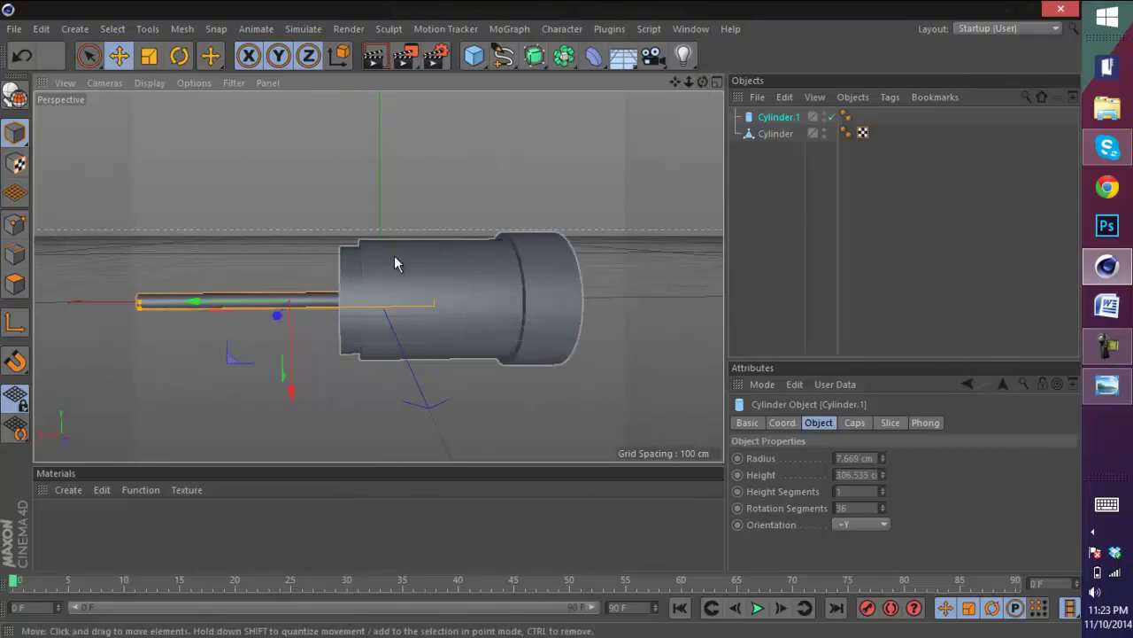
{"action": "left_click_drag", "start_coordinate": [248, 305], "coordinate": [218, 307]}
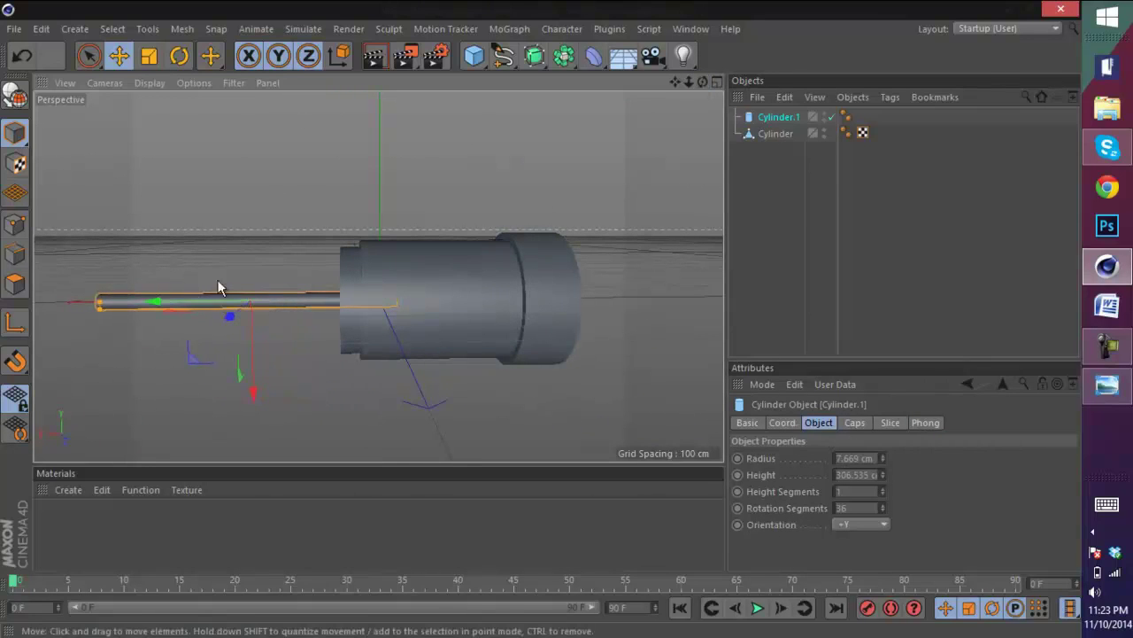
{"action": "left_click", "coordinate": [1108, 387]}
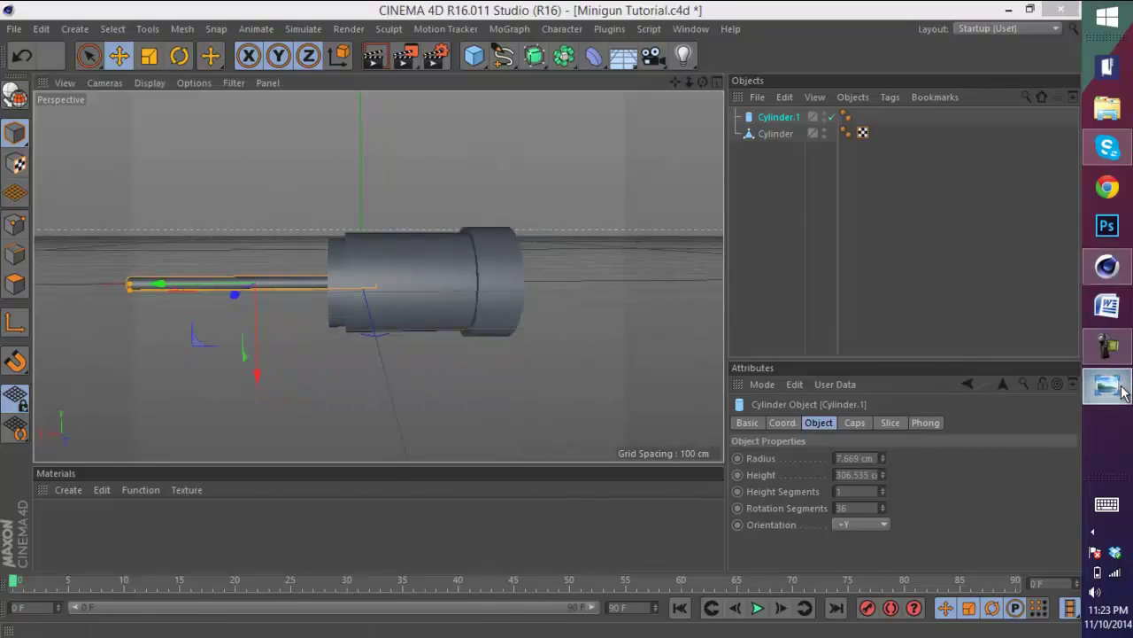
- Check the angled reference photo and widen the barrel cylinder to a 10 cm radius
{"action": "left_click", "coordinate": [1109, 386]}
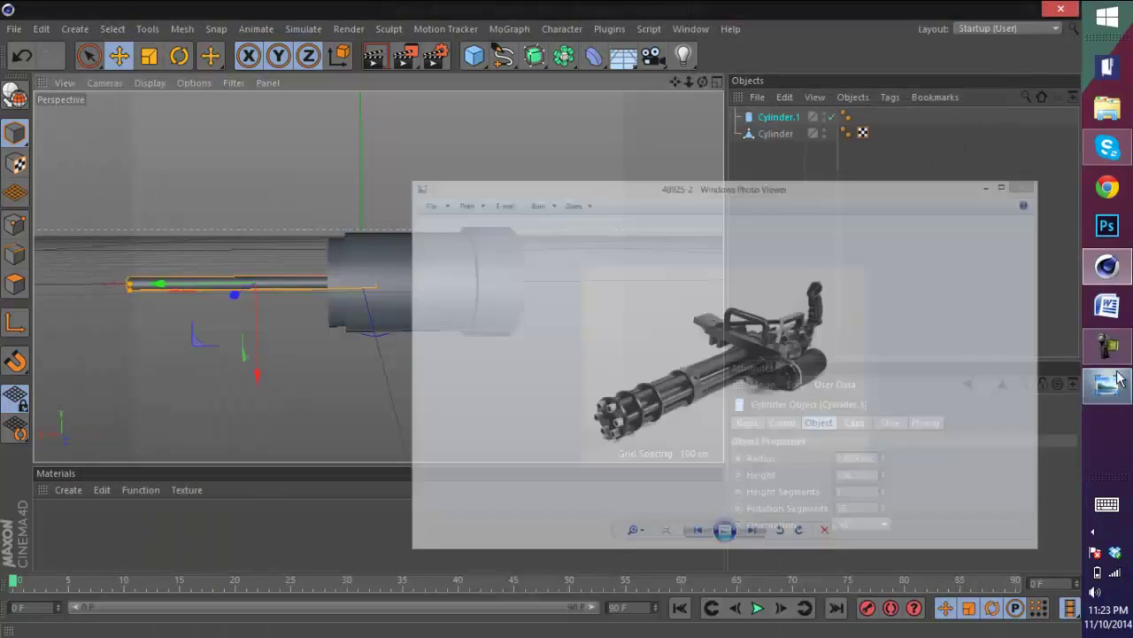
{"action": "left_click_drag", "start_coordinate": [705, 81], "coordinate": [541, 323]}
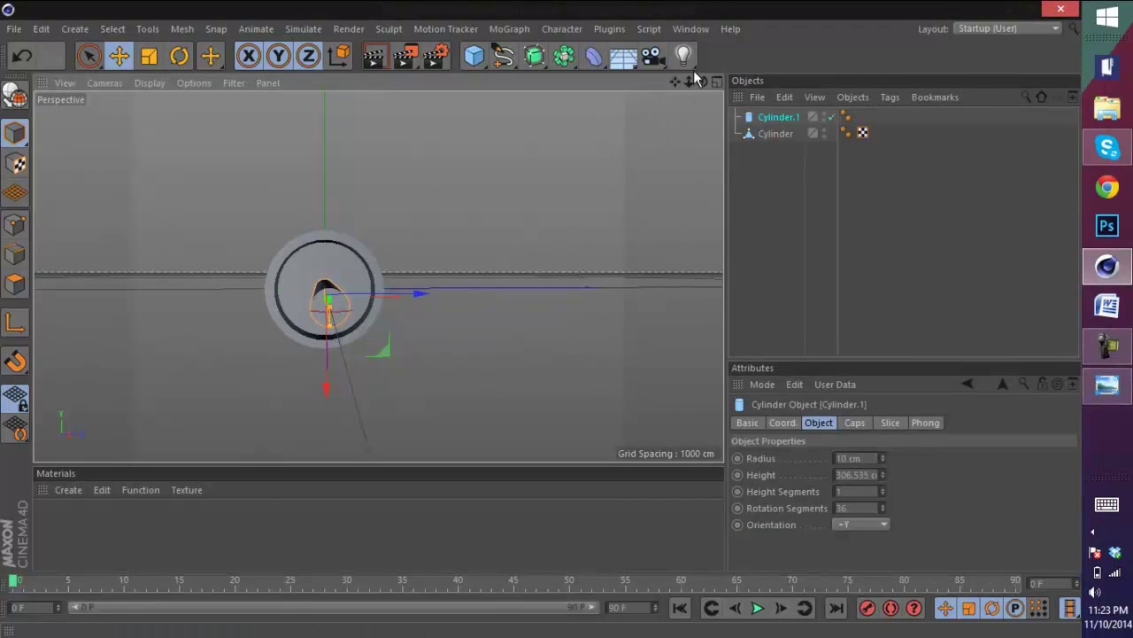
{"action": "left_click_drag", "start_coordinate": [703, 82], "coordinate": [542, 319]}
{"action": "left_click", "coordinate": [1104, 389]}
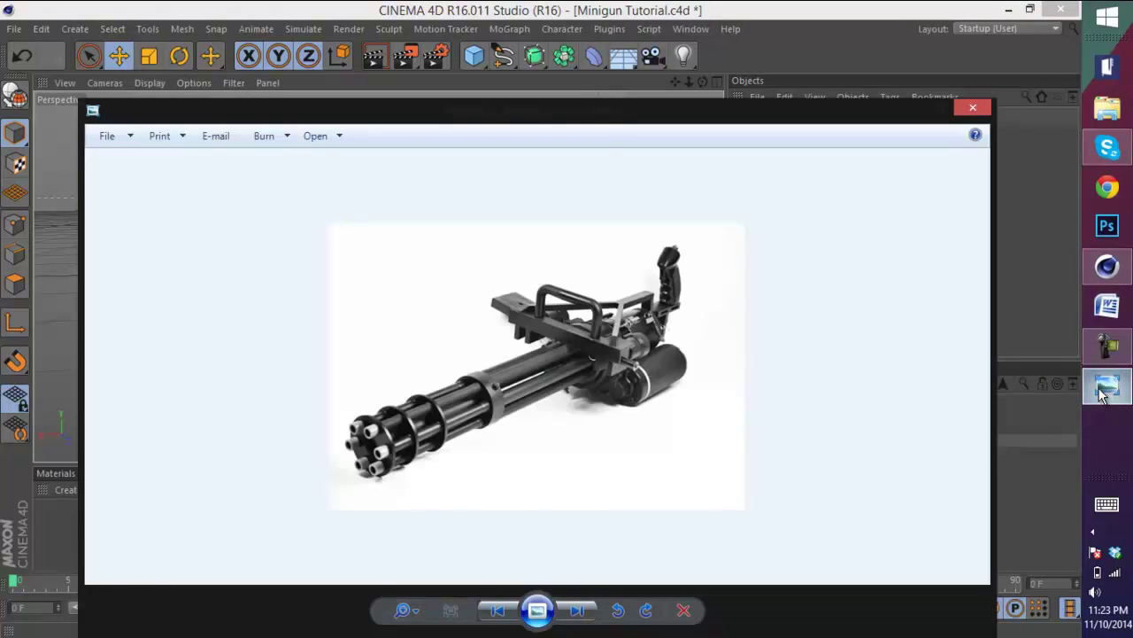
{"action": "left_click", "coordinate": [1103, 390]}
- Shorten the barrel to a height of about 193 cm and slide it back toward the body, comparing it with the reference photo
{"action": "left_click_drag", "start_coordinate": [347, 271], "coordinate": [411, 280]}
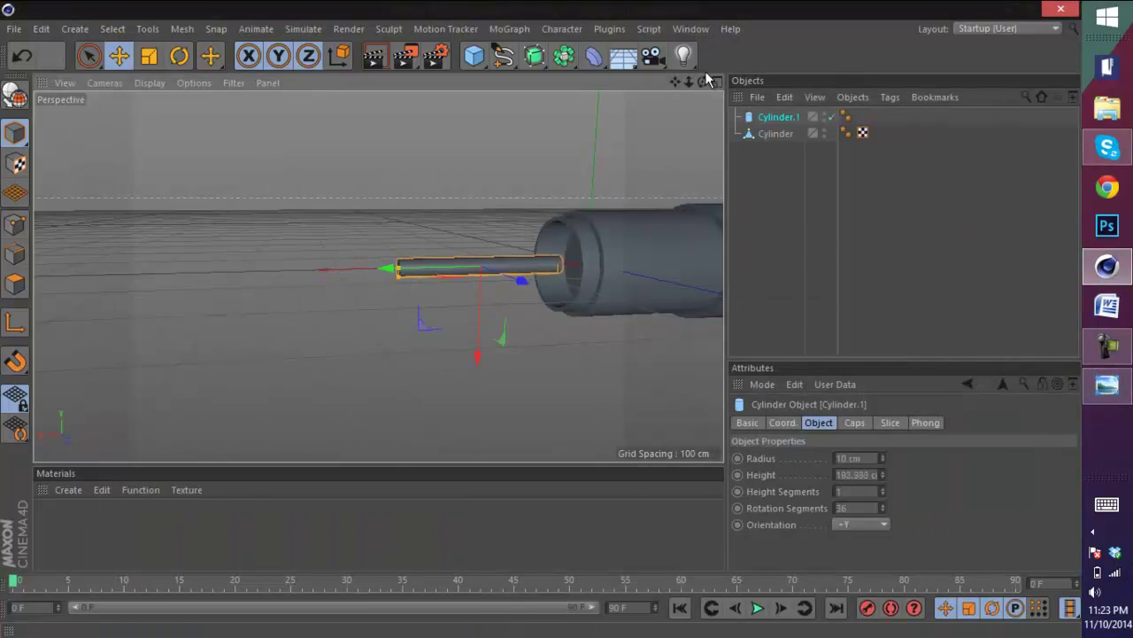
{"action": "left_click_drag", "start_coordinate": [703, 82], "coordinate": [653, 175]}
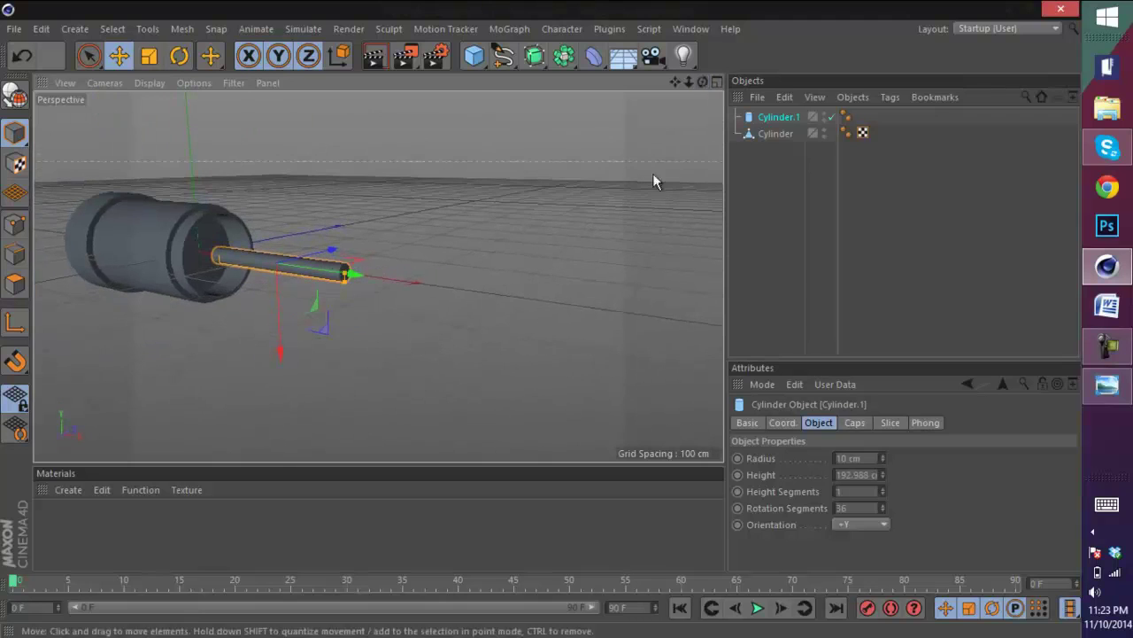
{"action": "left_click_drag", "start_coordinate": [309, 270], "coordinate": [276, 265]}
{"action": "left_click_drag", "start_coordinate": [700, 82], "coordinate": [541, 326]}
{"action": "left_click", "coordinate": [1114, 399]}
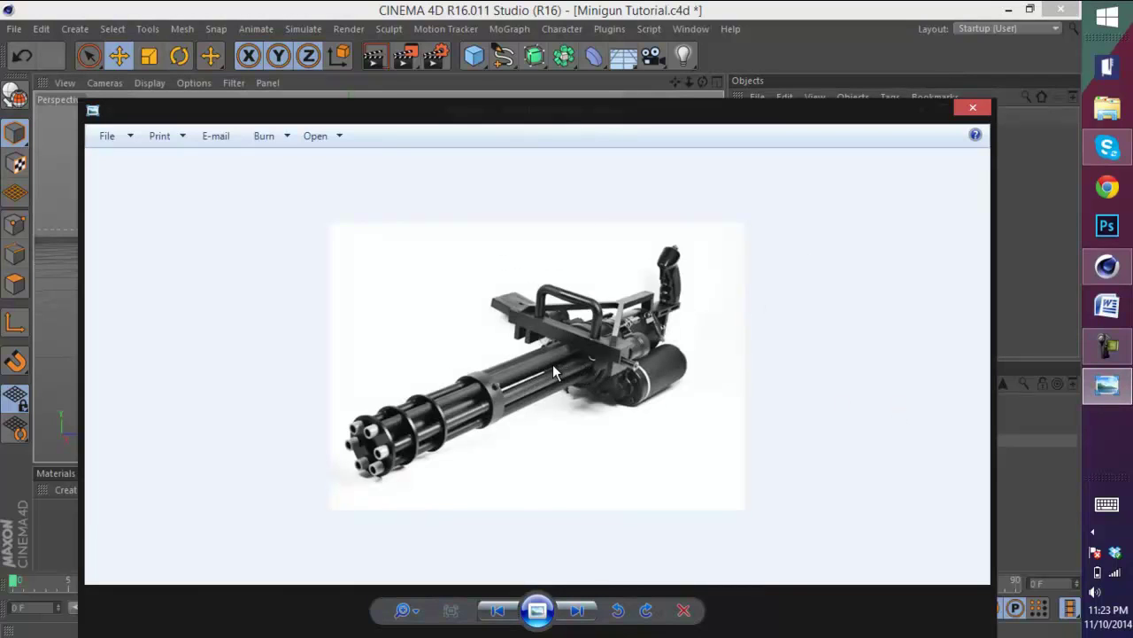
{"action": "left_click", "coordinate": [1020, 221]}
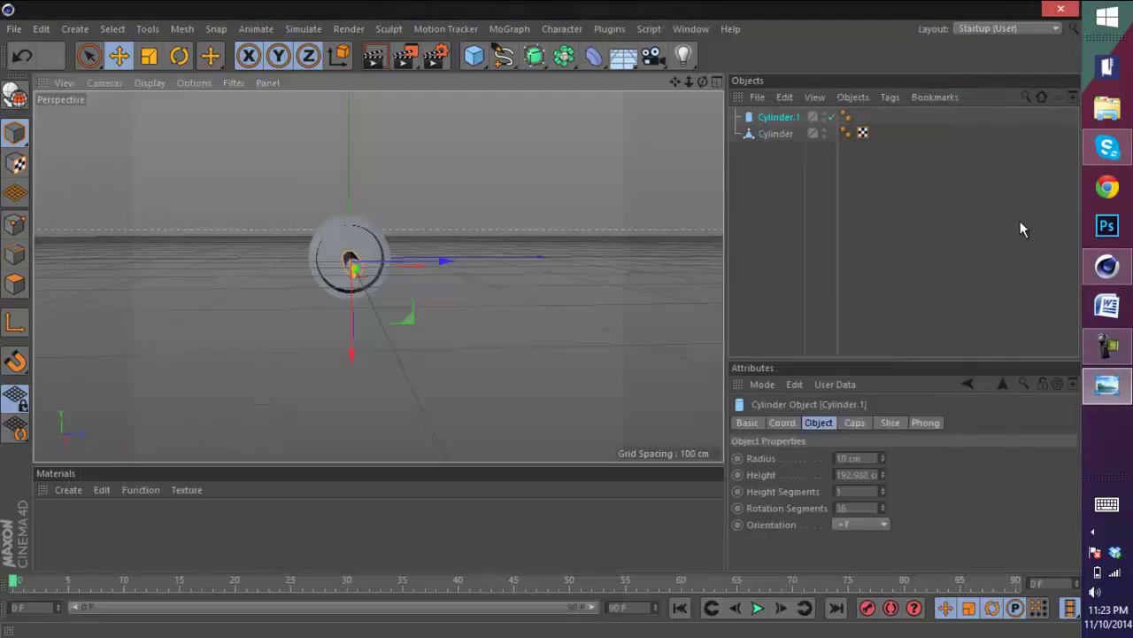
- In the Right view, move the barrel horizontally off the body's centre toward its rim
{"action": "left_click", "coordinate": [717, 79]}
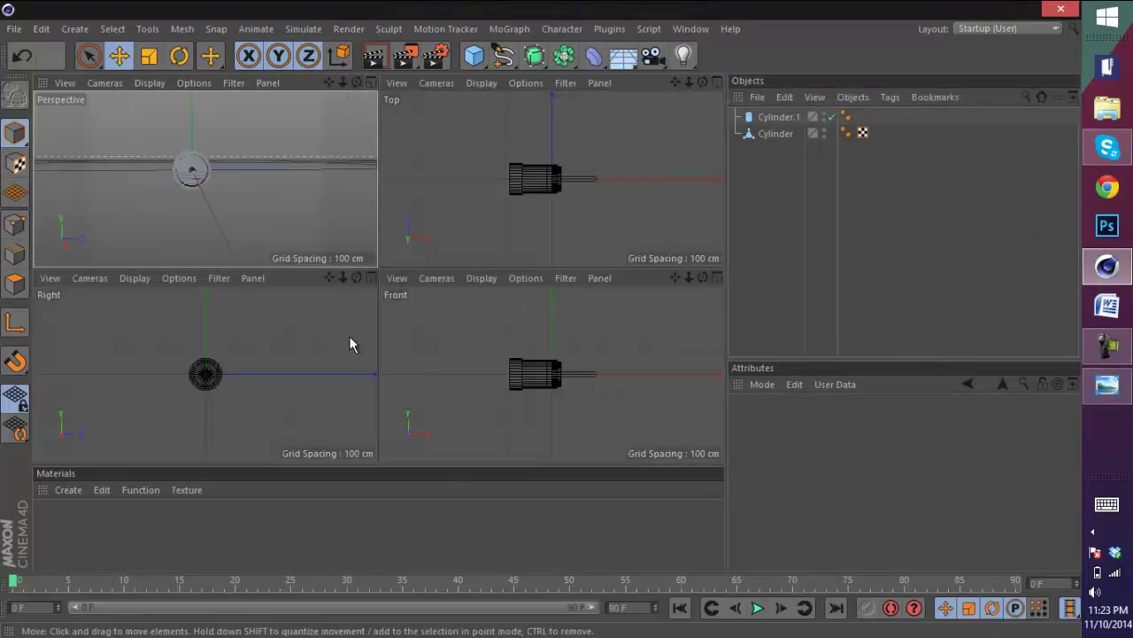
{"action": "scroll", "coordinate": [161, 381], "scroll_direction": "up", "scroll_amount": 8}
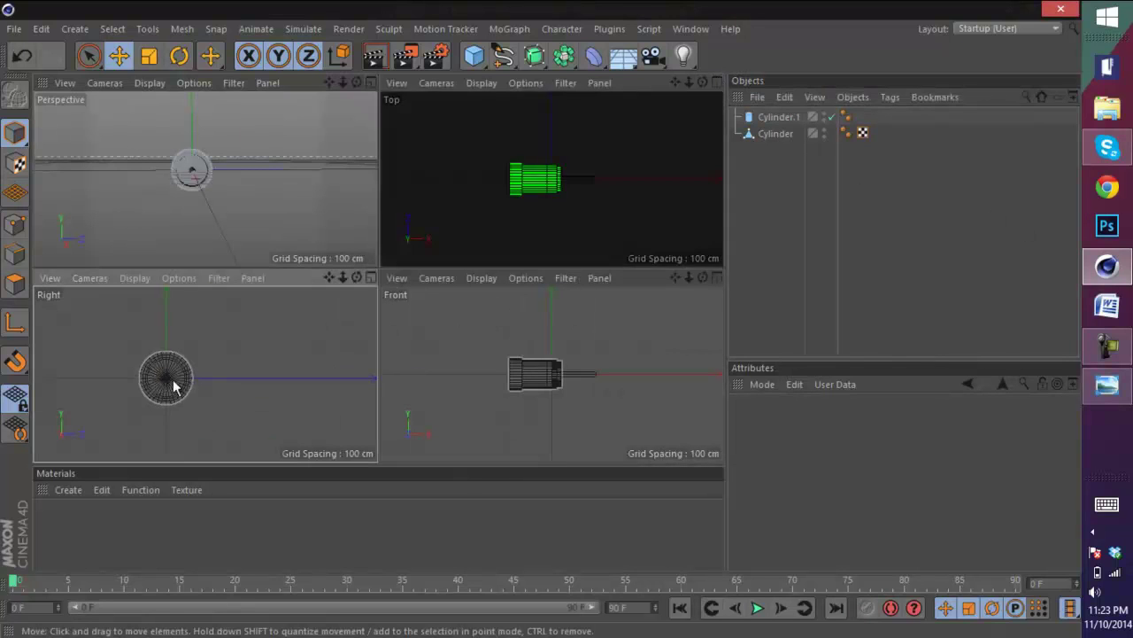
{"action": "scroll", "coordinate": [141, 382], "scroll_direction": "up", "scroll_amount": 1}
{"action": "scroll", "coordinate": [217, 369], "scroll_direction": "down", "scroll_amount": 1}
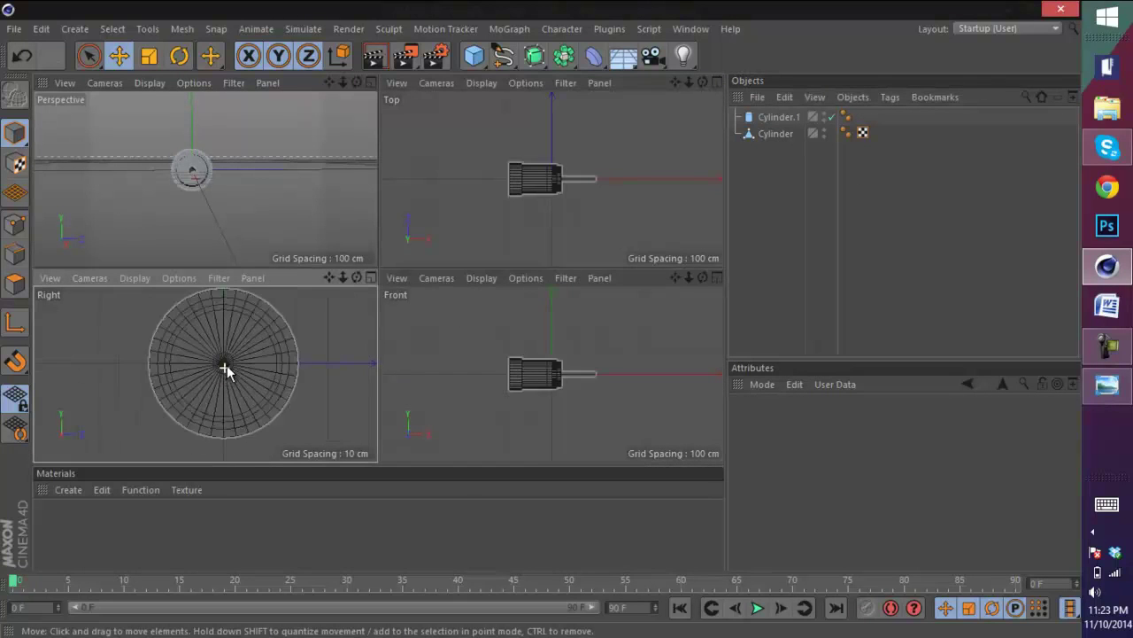
{"action": "left_click", "coordinate": [766, 117]}
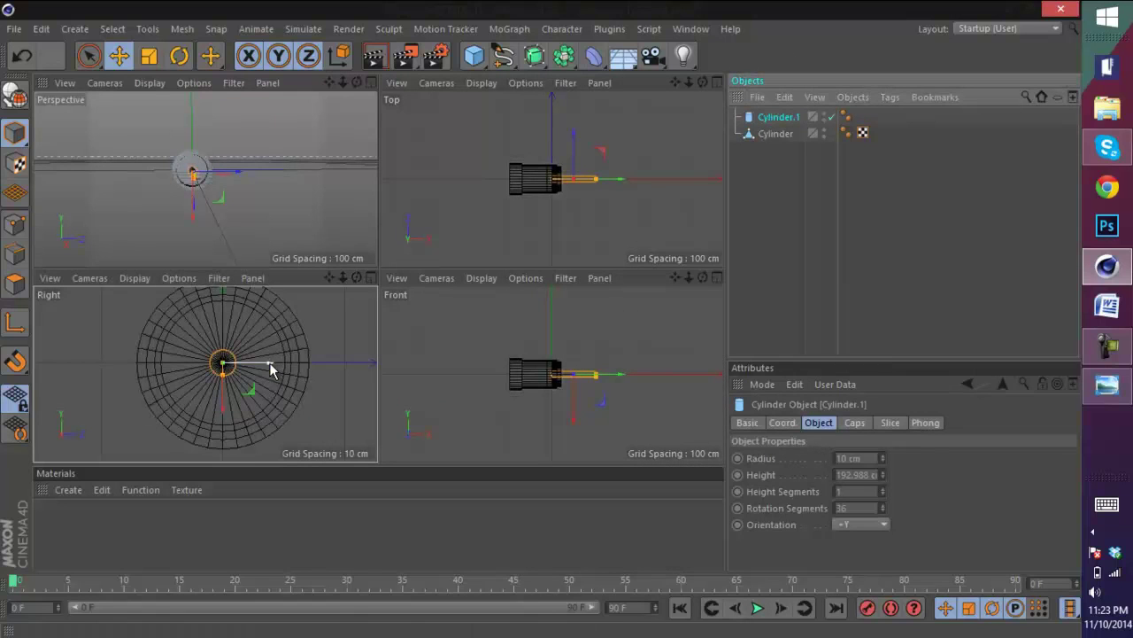
{"action": "left_click_drag", "start_coordinate": [271, 366], "coordinate": [226, 368]}
- Study the barrels in the angled and side reference photos and lengthen the barrel to a height of about 309 cm
{"action": "left_click", "coordinate": [1107, 385]}
{"action": "scroll", "coordinate": [556, 374], "scroll_direction": "up", "scroll_amount": 2}
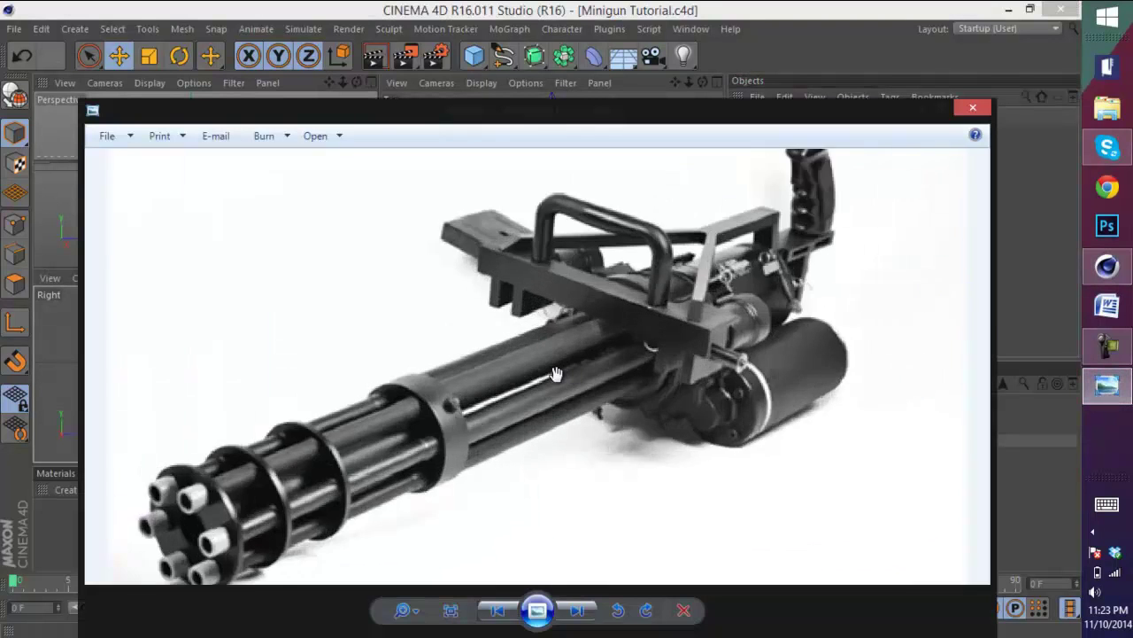
{"action": "scroll", "coordinate": [701, 322], "scroll_direction": "up", "scroll_amount": 3}
{"action": "scroll", "coordinate": [628, 387], "scroll_direction": "down", "scroll_amount": 5}
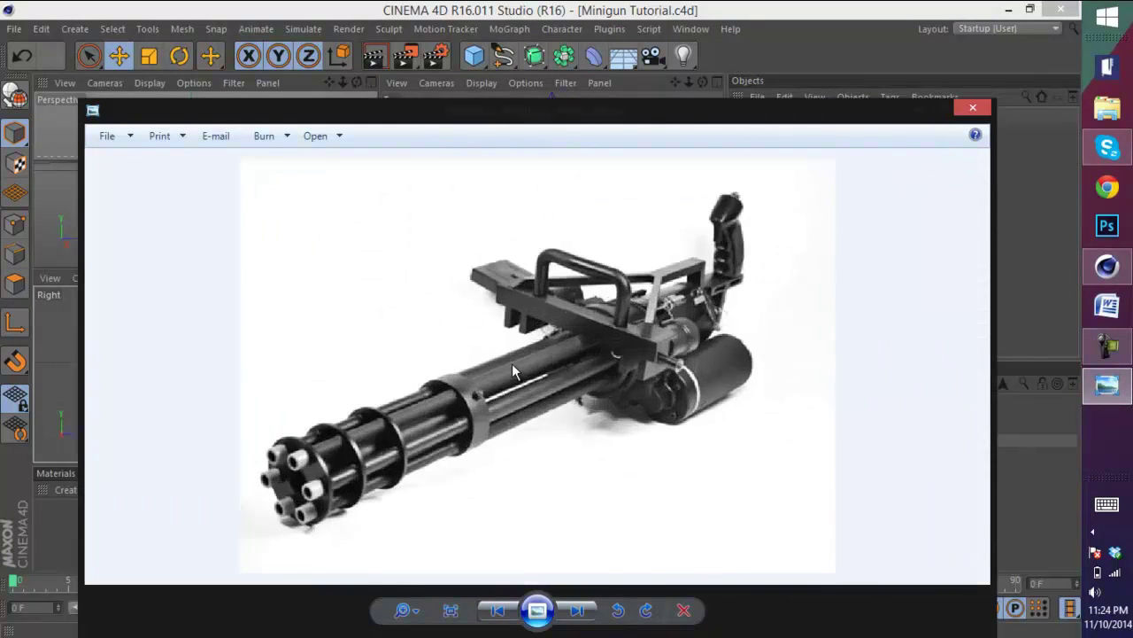
{"action": "left_click", "coordinate": [855, 9]}
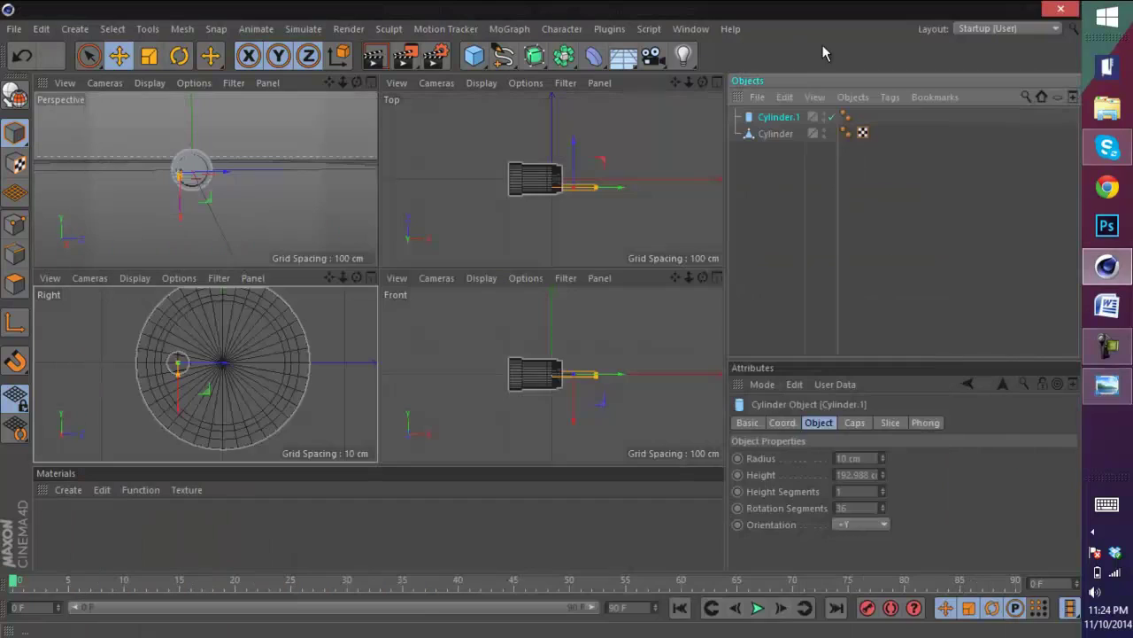
{"action": "left_click_drag", "start_coordinate": [357, 84], "coordinate": [108, 203]}
{"action": "left_click", "coordinate": [1108, 387]}
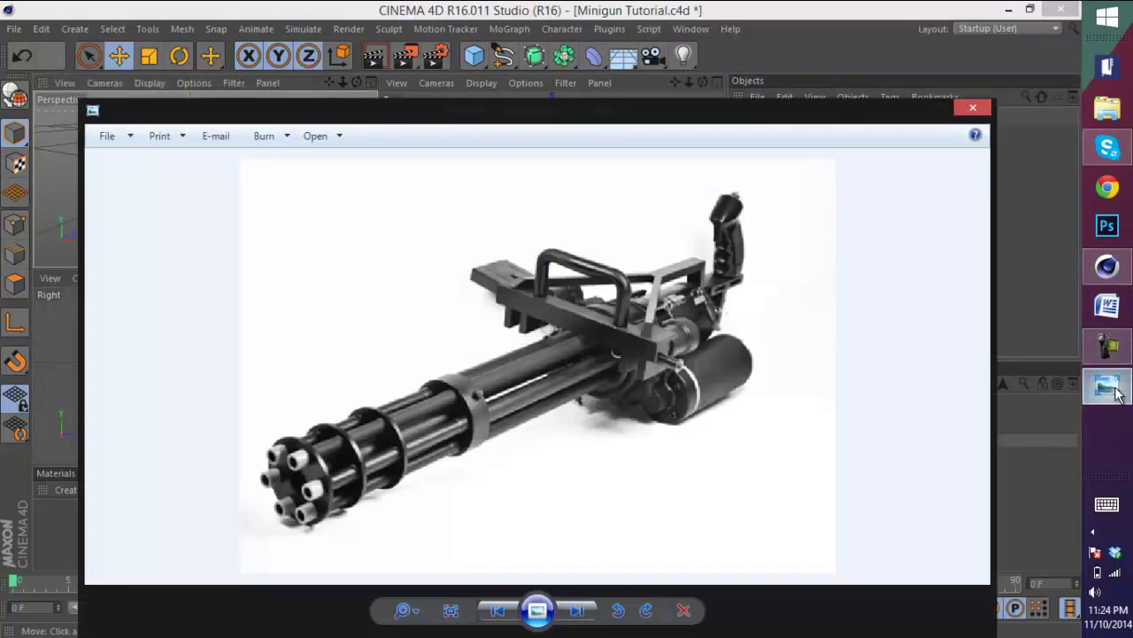
{"action": "left_click", "coordinate": [499, 611]}
{"action": "left_click", "coordinate": [577, 611]}
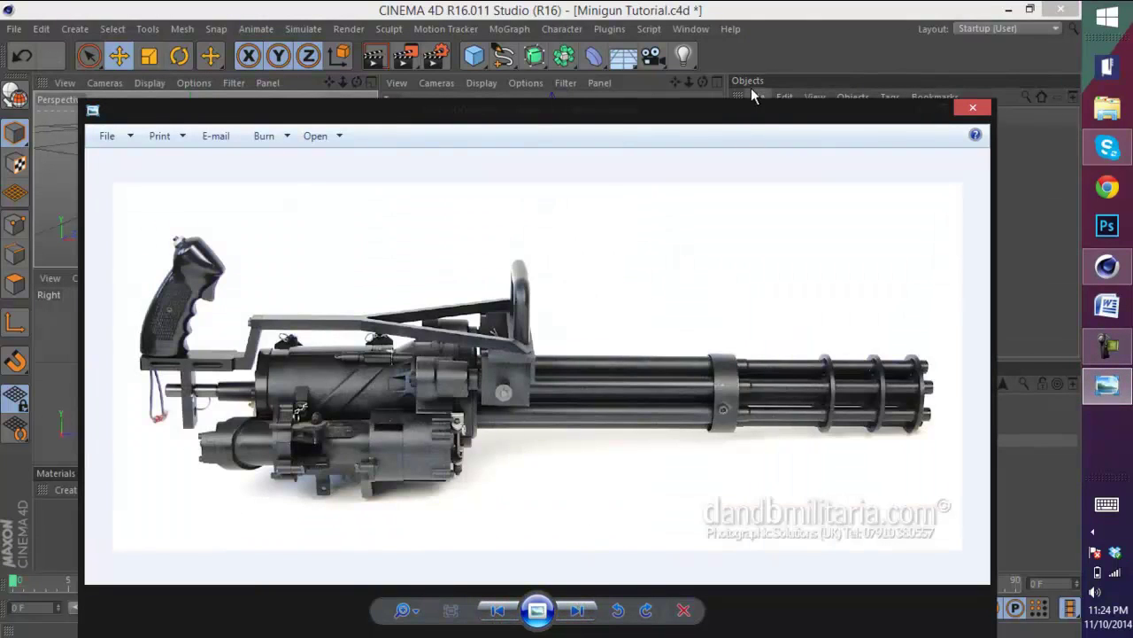
{"action": "left_click", "coordinate": [797, 24]}
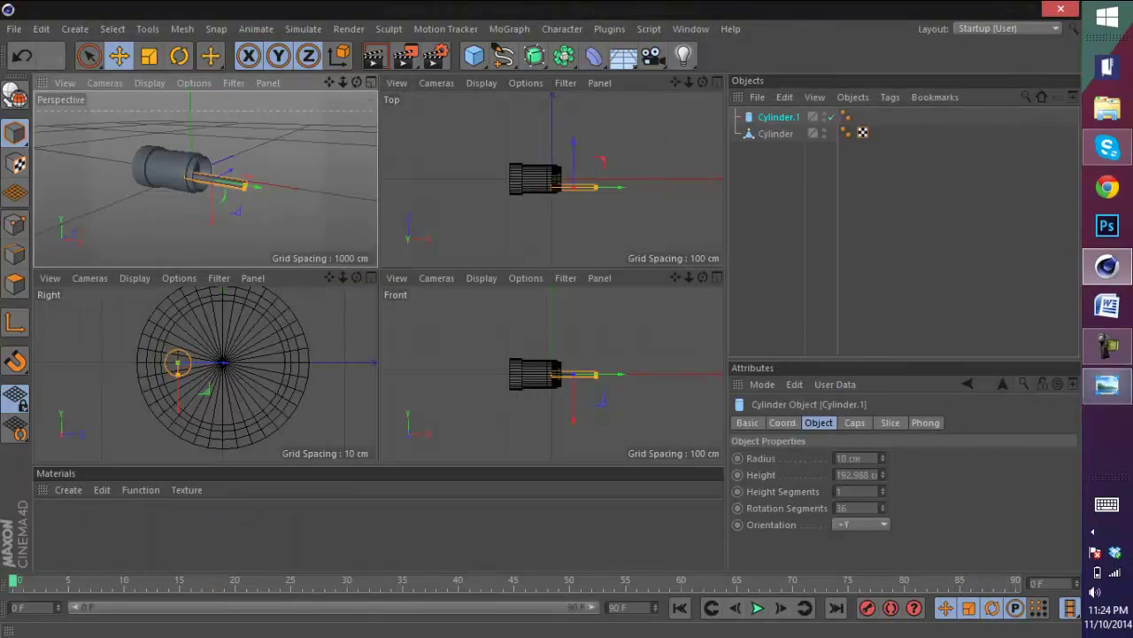
{"action": "left_click", "coordinate": [1107, 383]}
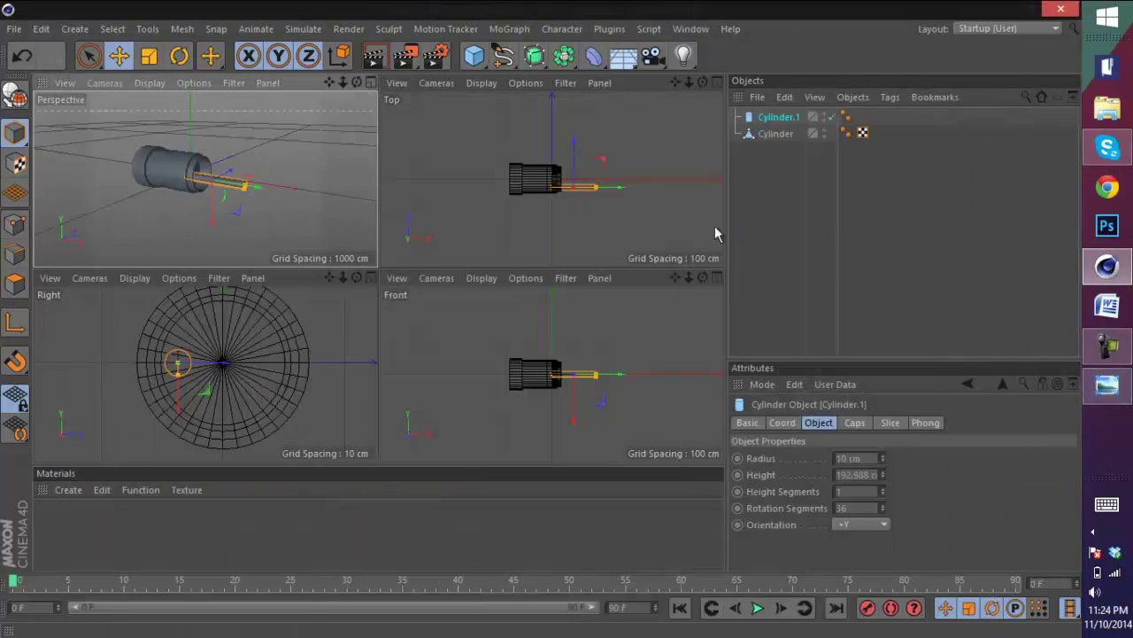
{"action": "left_click_drag", "start_coordinate": [593, 193], "coordinate": [599, 195]}
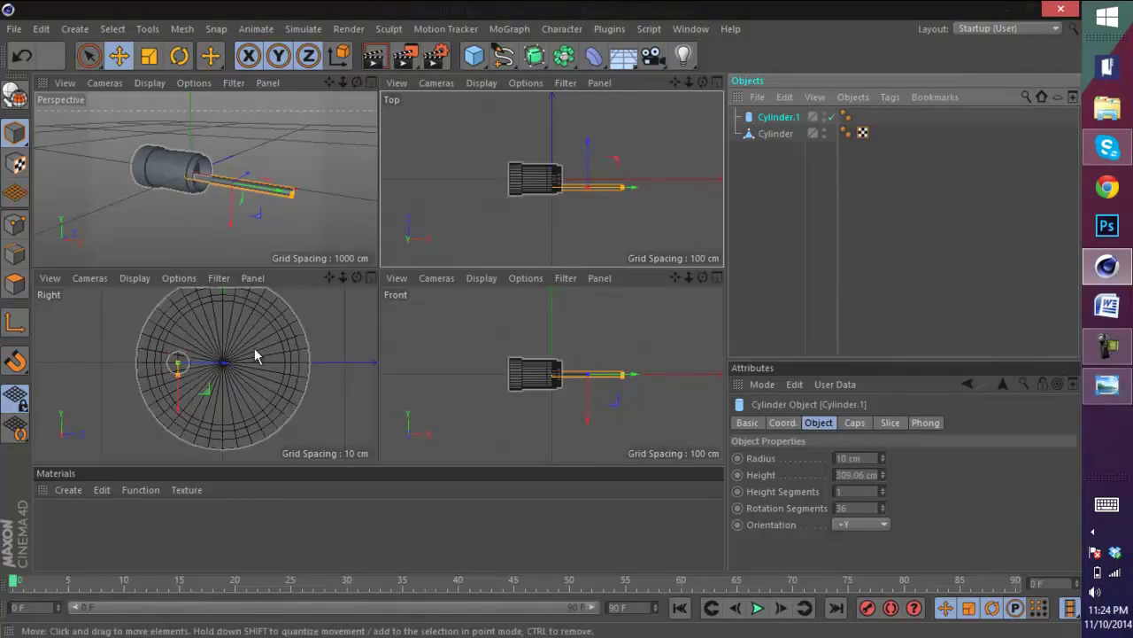
- Duplicate the barrel three times, placing the copies opposite it and straight above and below the body's centre
{"action": "left_click_drag", "start_coordinate": [222, 366], "coordinate": [255, 365], "text": "ctrl"}
{"action": "left_click_drag", "start_coordinate": [222, 403], "coordinate": [227, 455], "text": "ctrl"}
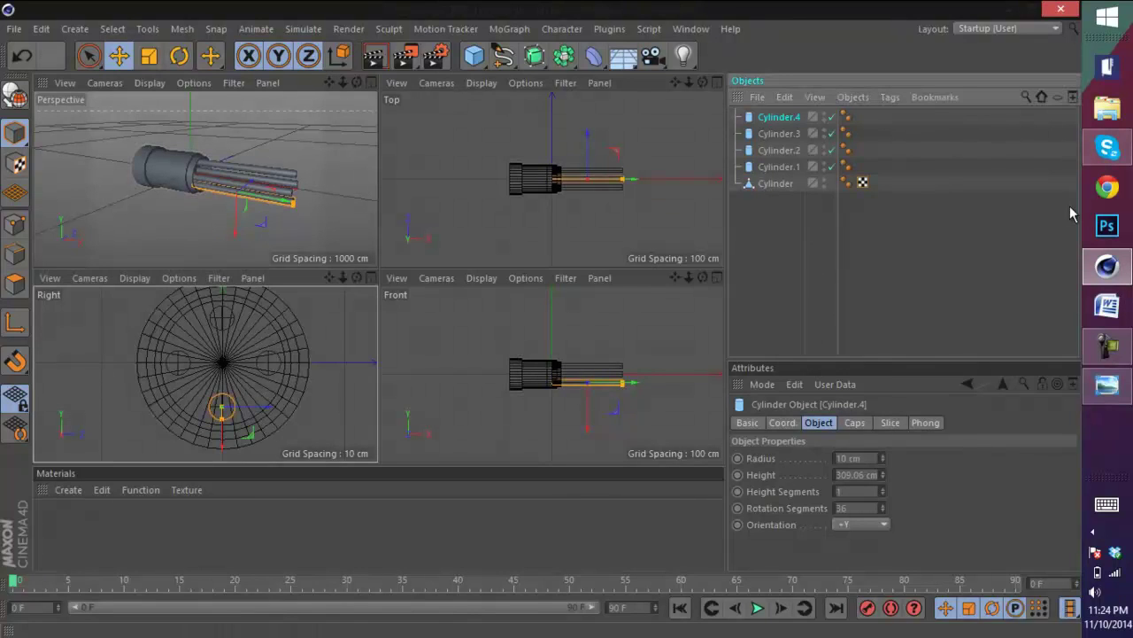
- Check the side reference photo, shift the lowest barrel off the vertical centreline and upward, and place a copy on the opposite side
{"action": "left_click_drag", "start_coordinate": [358, 83], "coordinate": [380, 273]}
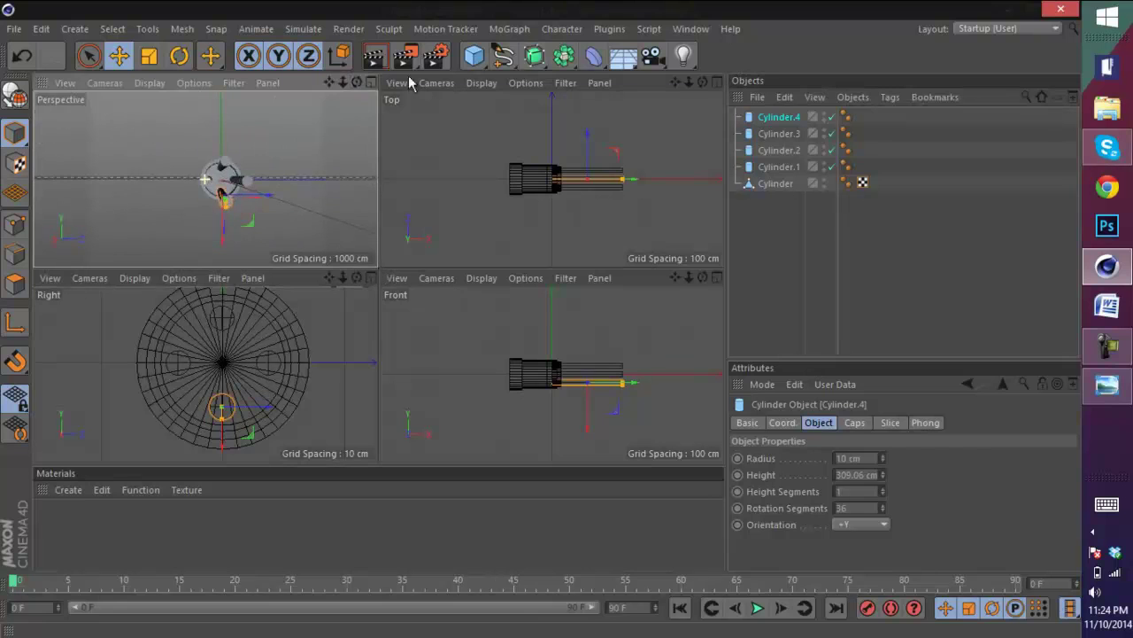
{"action": "left_click", "coordinate": [1107, 386]}
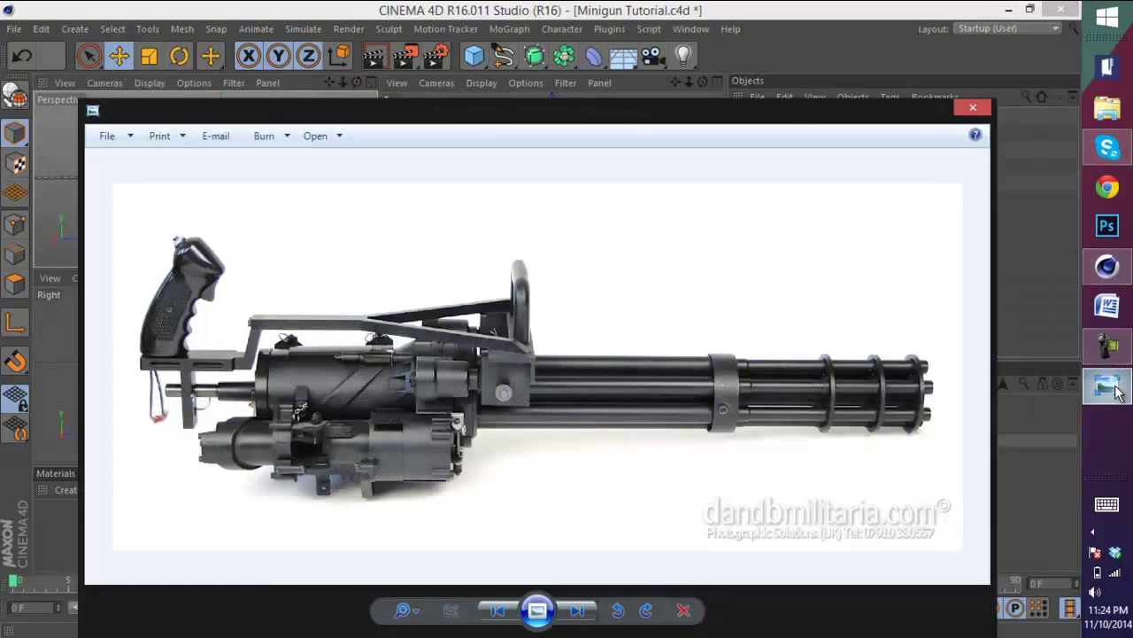
{"action": "left_click", "coordinate": [1108, 387]}
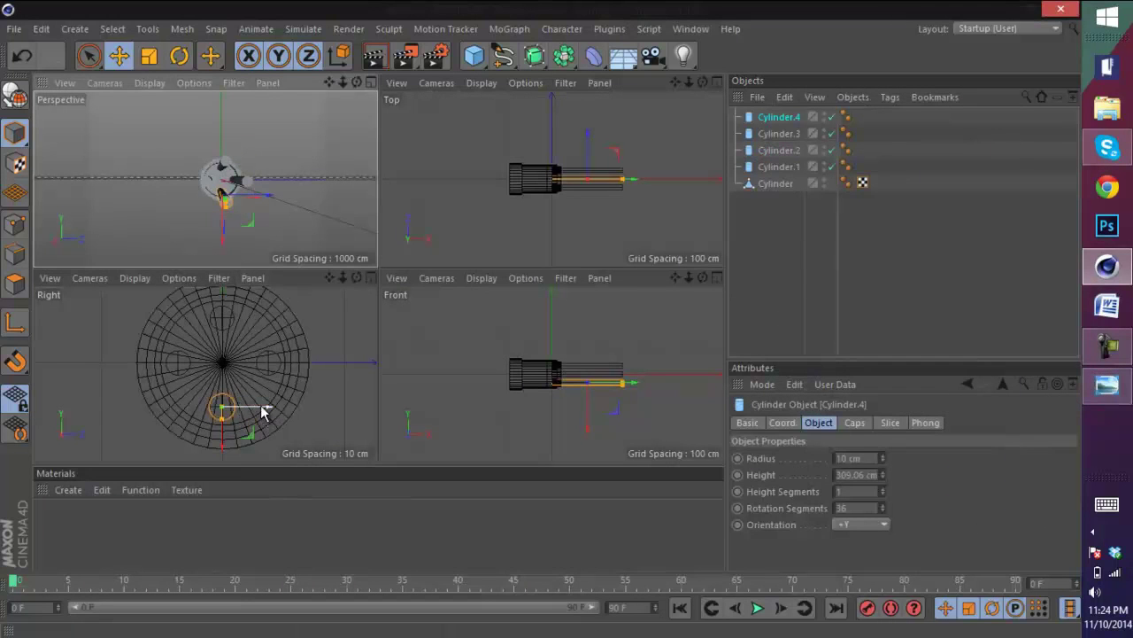
{"action": "left_click_drag", "start_coordinate": [263, 411], "coordinate": [243, 408]}
{"action": "left_click_drag", "start_coordinate": [201, 441], "coordinate": [200, 436]}
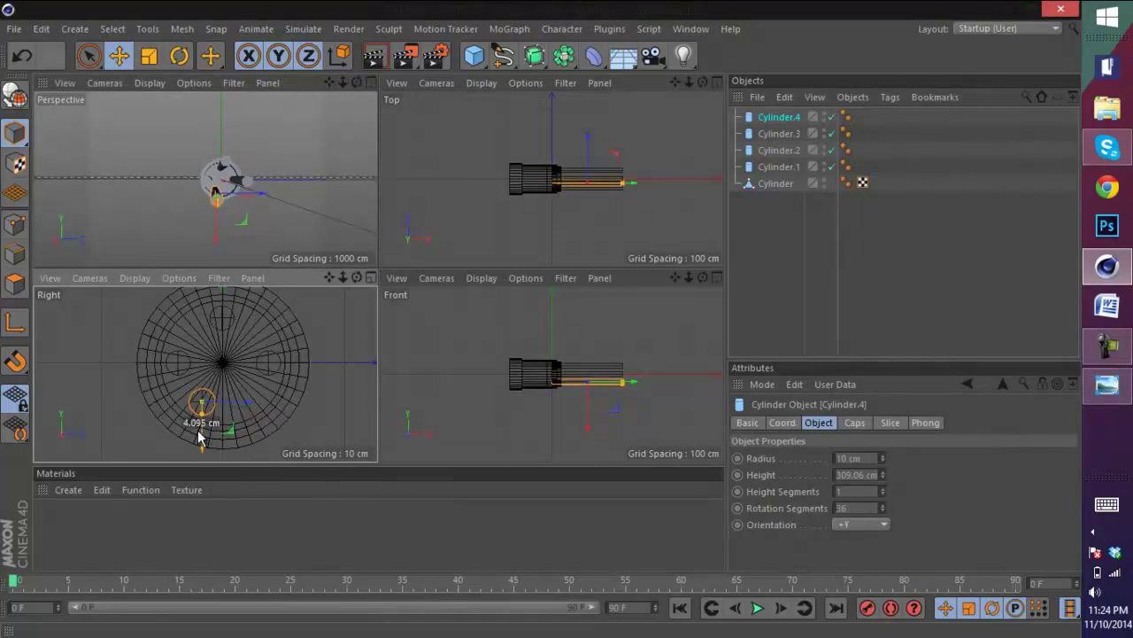
{"action": "mouse_move", "coordinate": [246, 407]}
{"action": "left_mouse_down"}
{"action": "mouse_move", "coordinate": [299, 403]}
{"action": "mouse_move", "coordinate": [255, 406]}
{"action": "left_mouse_up"}
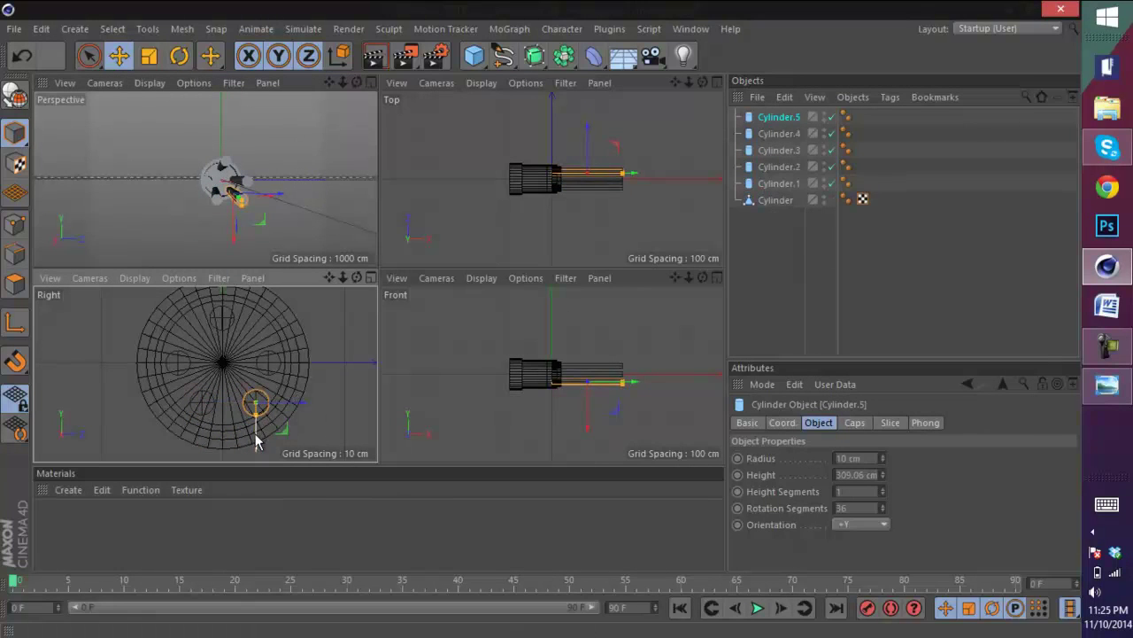
- Raise Cylinder.2 above the horizontal centreline and shift the topmost barrel, Cylinder.3, sideways above Cylinder.4
{"action": "left_click", "coordinate": [271, 365]}
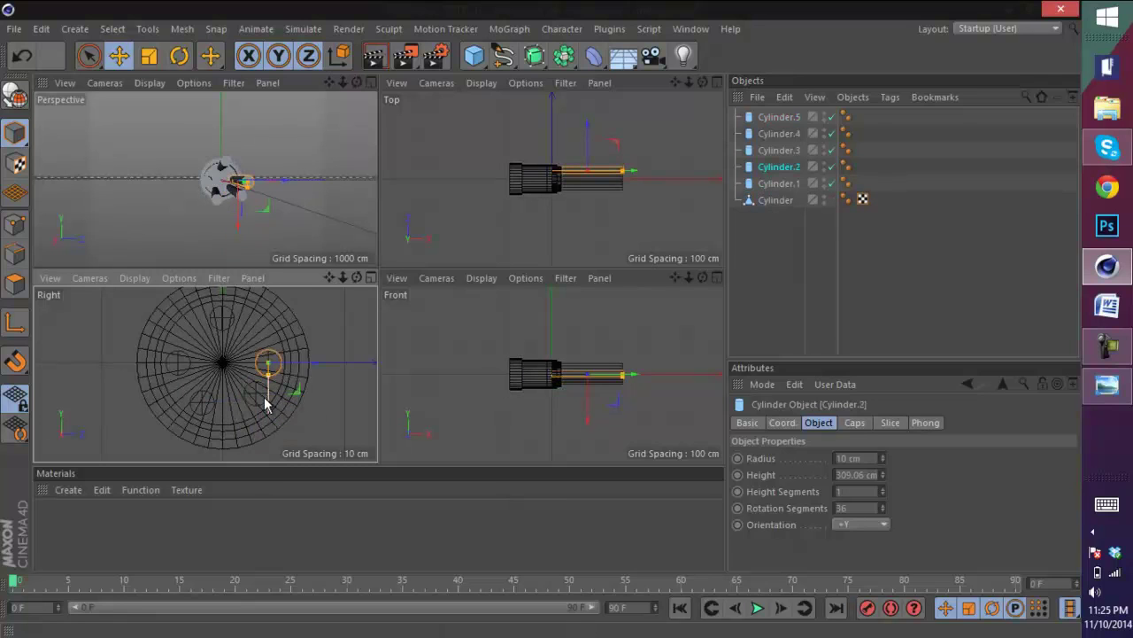
{"action": "left_click_drag", "start_coordinate": [266, 403], "coordinate": [273, 382]}
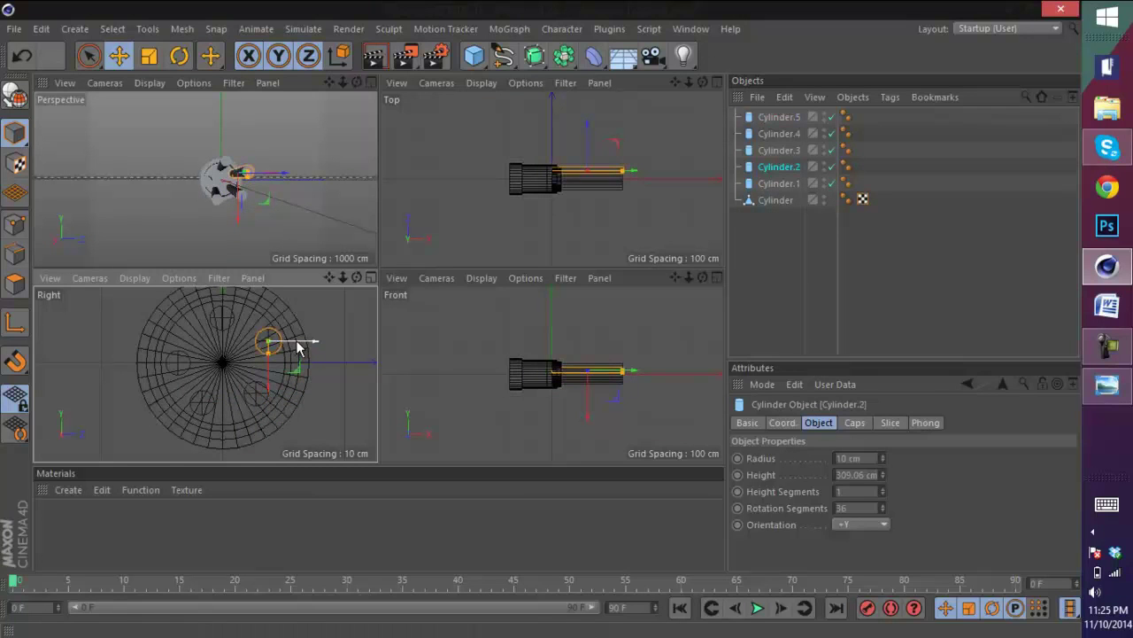
{"action": "left_click", "coordinate": [226, 319]}
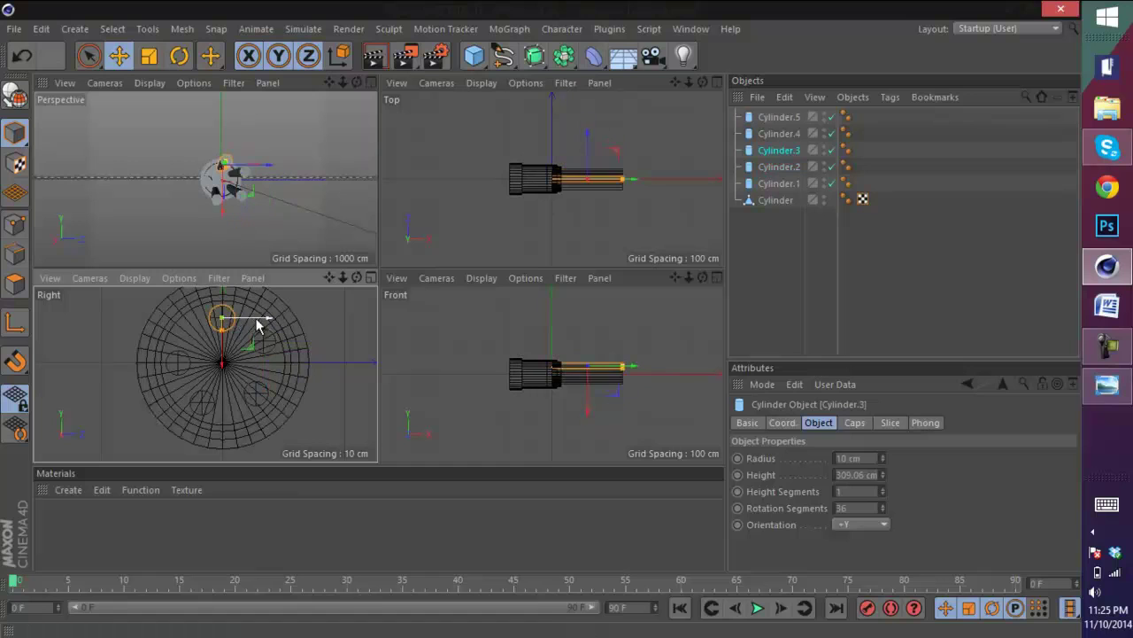
{"action": "left_click_drag", "start_coordinate": [257, 323], "coordinate": [239, 328]}
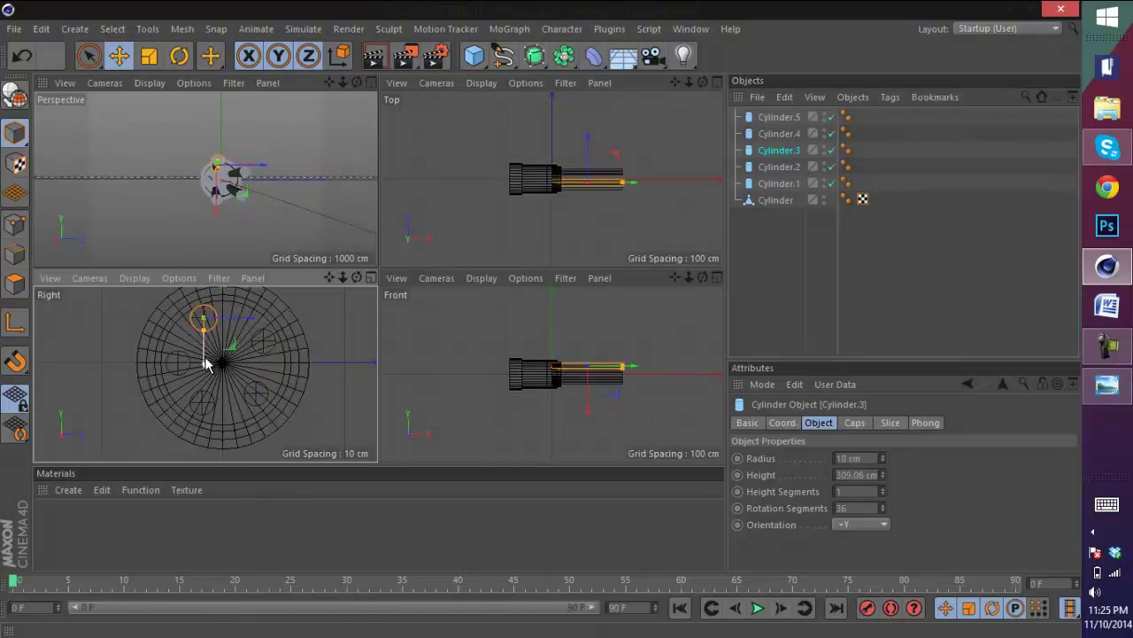
{"action": "left_click_drag", "start_coordinate": [205, 363], "coordinate": [207, 367]}
- Duplicate the shifted top barrel to the opposite upper side and lower Cylinder.2 back near the horizontal centreline
{"action": "left_click_drag", "start_coordinate": [248, 325], "coordinate": [257, 408], "text": "ctrl"}
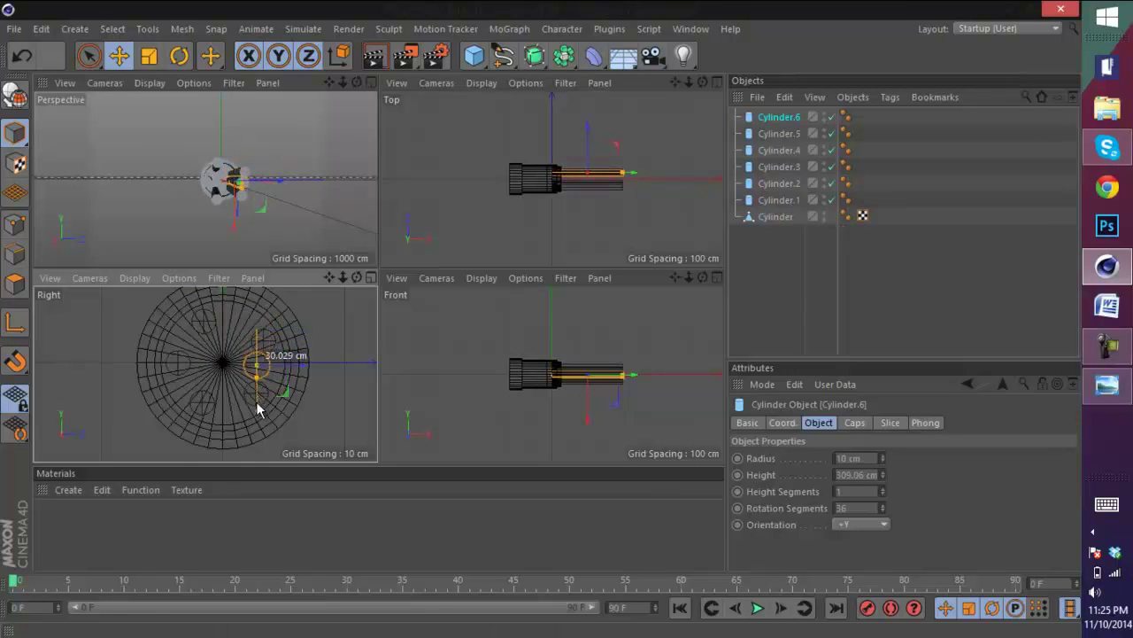
{"action": "left_click", "coordinate": [271, 356]}
{"action": "left_click_drag", "start_coordinate": [264, 383], "coordinate": [265, 405]}
{"action": "left_click_drag", "start_coordinate": [285, 366], "coordinate": [289, 366]}
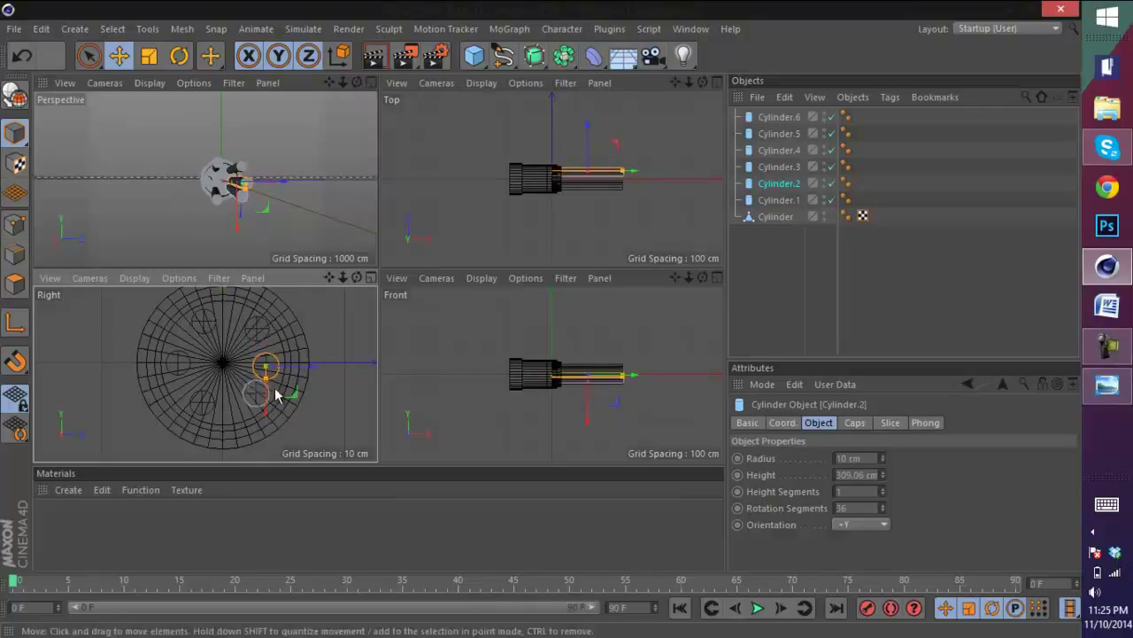
- Adjust the positions of the two lower barrels, Cylinder.5 and Cylinder.4, to space the six barrels evenly in a ring
{"action": "left_click", "coordinate": [255, 399]}
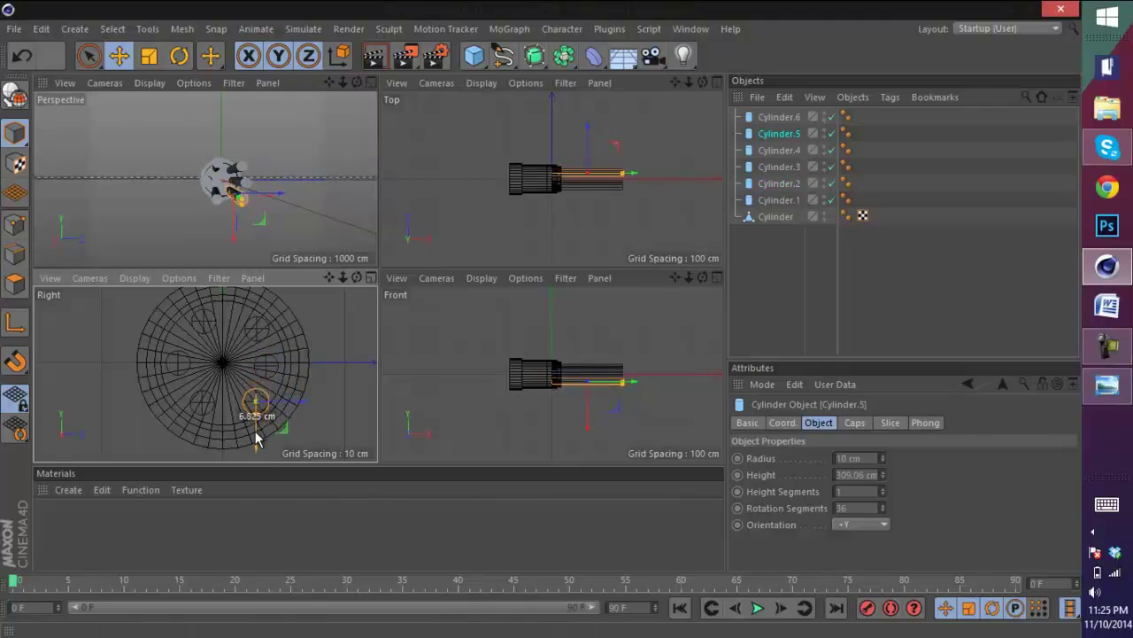
{"action": "left_click_drag", "start_coordinate": [291, 404], "coordinate": [270, 409]}
{"action": "left_click", "coordinate": [204, 407]}
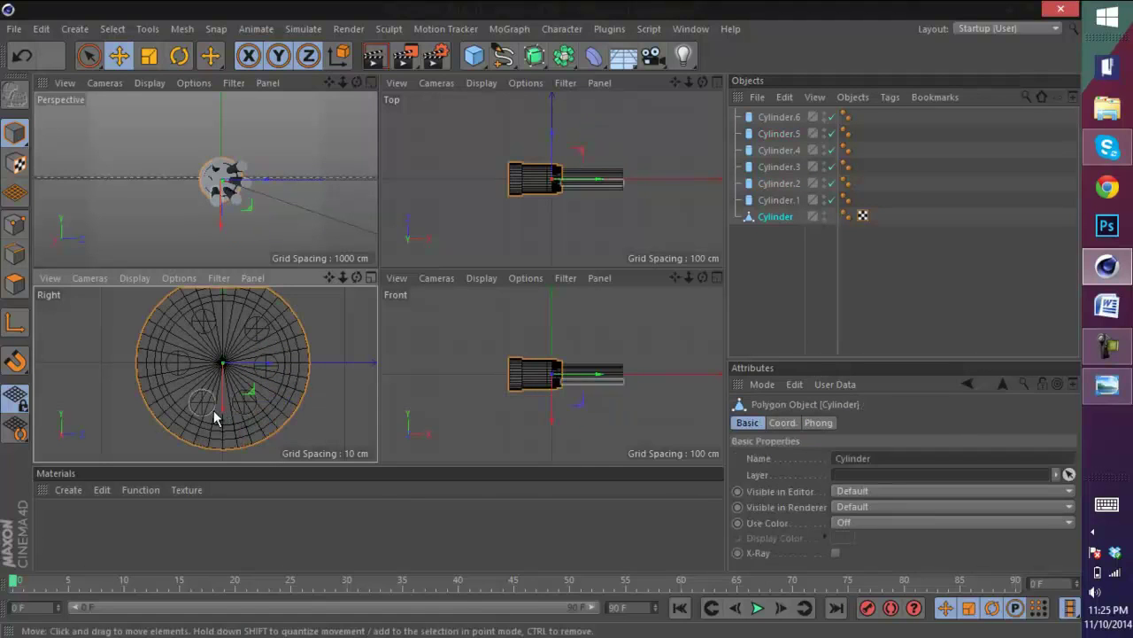
{"action": "left_click", "coordinate": [212, 415]}
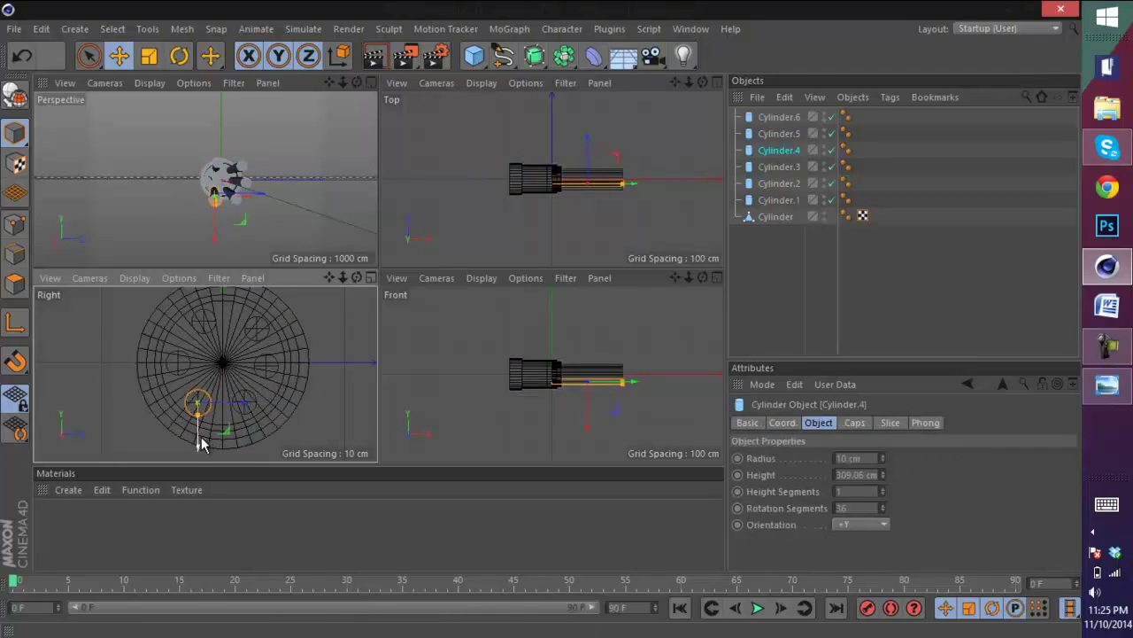
{"action": "left_click_drag", "start_coordinate": [202, 433], "coordinate": [200, 432]}
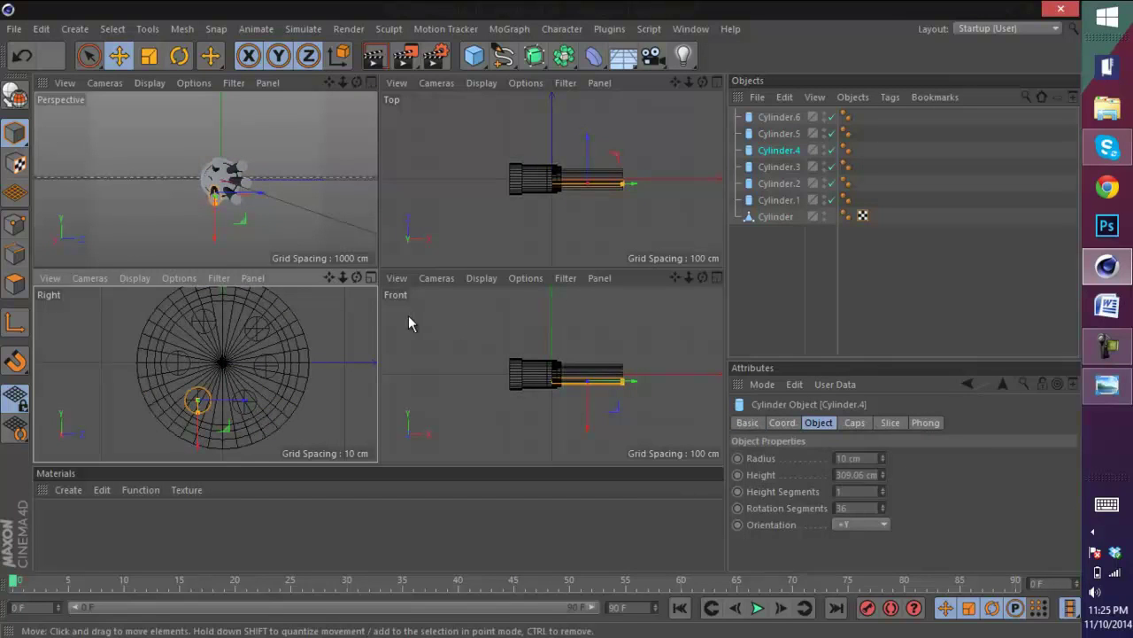
- Examine the ring of six barrels and the body from several angles in an enlarged perspective view
{"action": "left_click", "coordinate": [255, 327]}
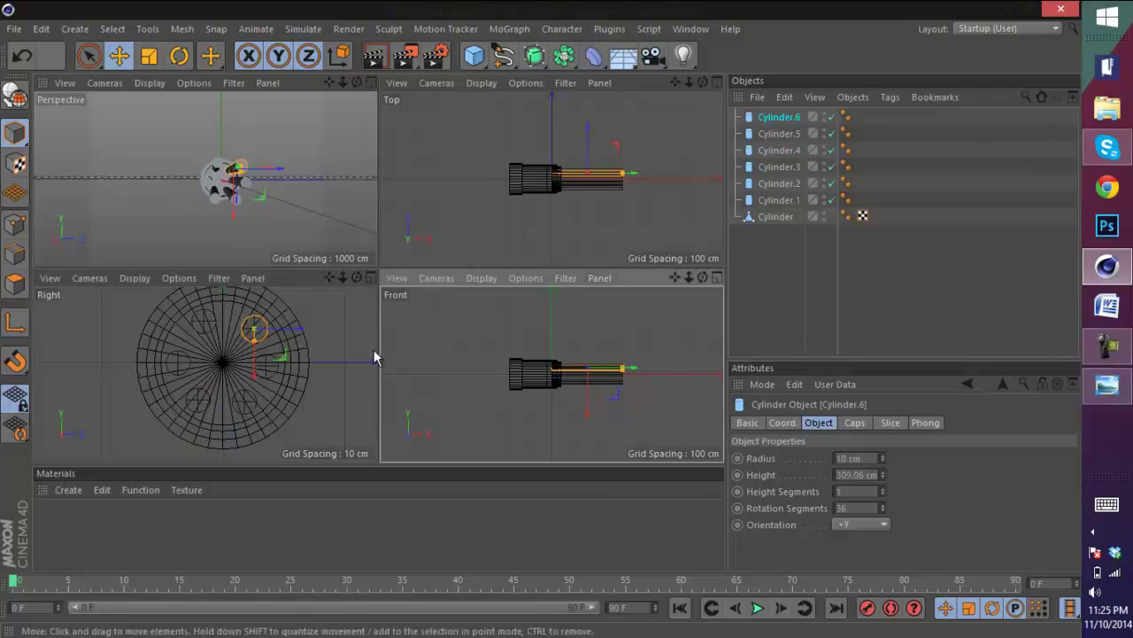
{"action": "left_click_drag", "start_coordinate": [357, 83], "coordinate": [845, 239]}
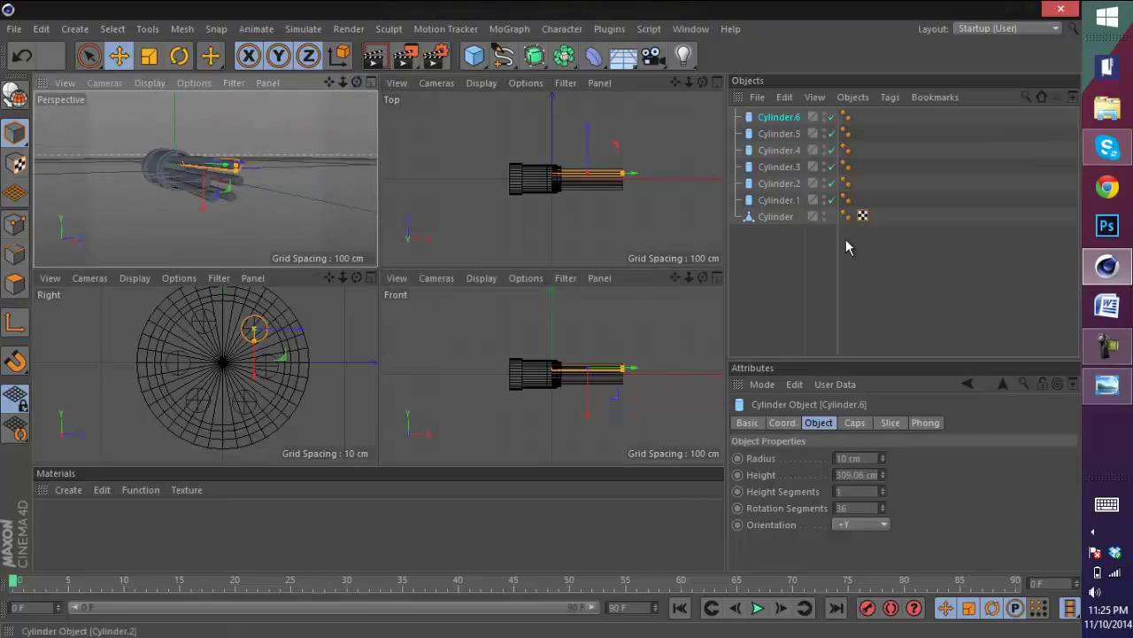
{"action": "left_click", "coordinate": [1107, 347]}
{"action": "left_click", "coordinate": [1109, 349]}
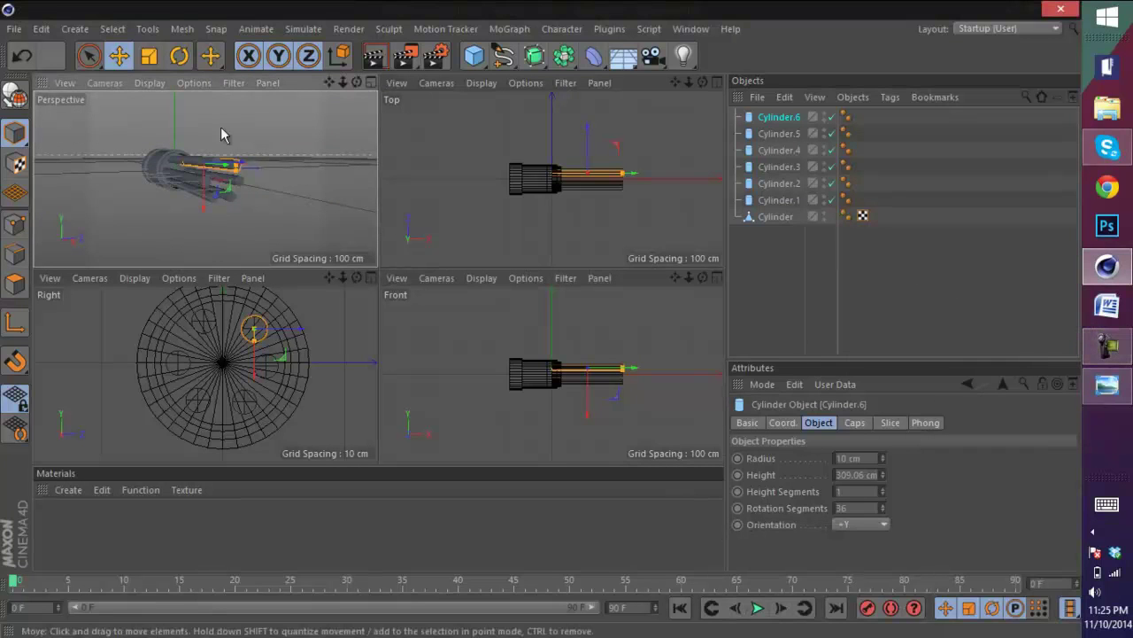
{"action": "scroll", "coordinate": [182, 142], "scroll_direction": "up", "scroll_amount": 5}
{"action": "scroll", "coordinate": [315, 214], "scroll_direction": "down", "scroll_amount": 1}
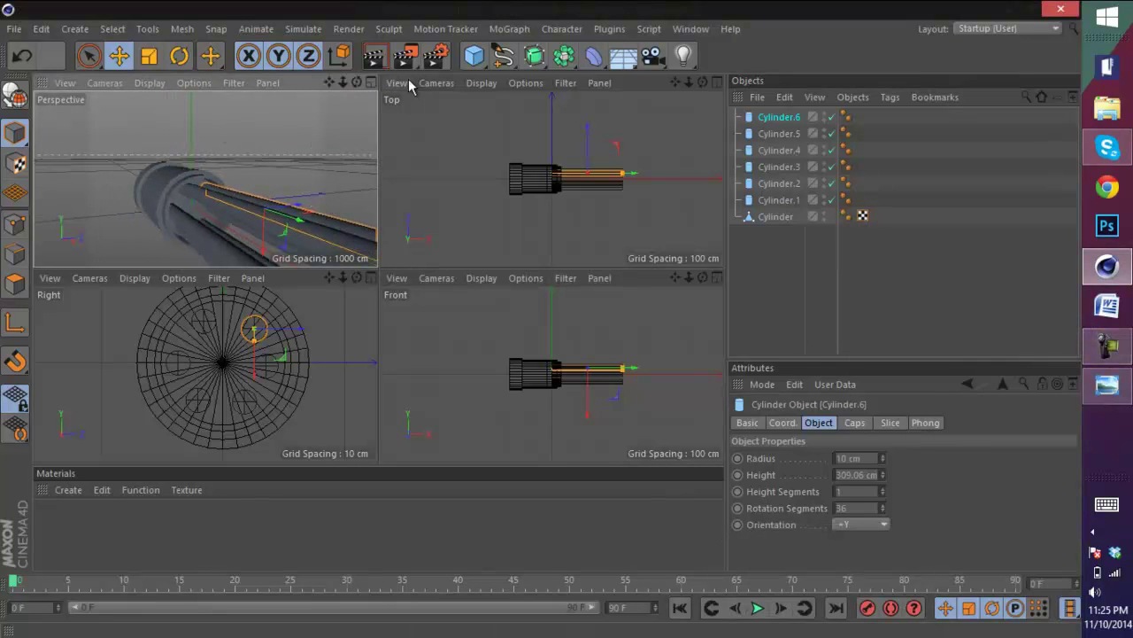
{"action": "left_click", "coordinate": [371, 82]}
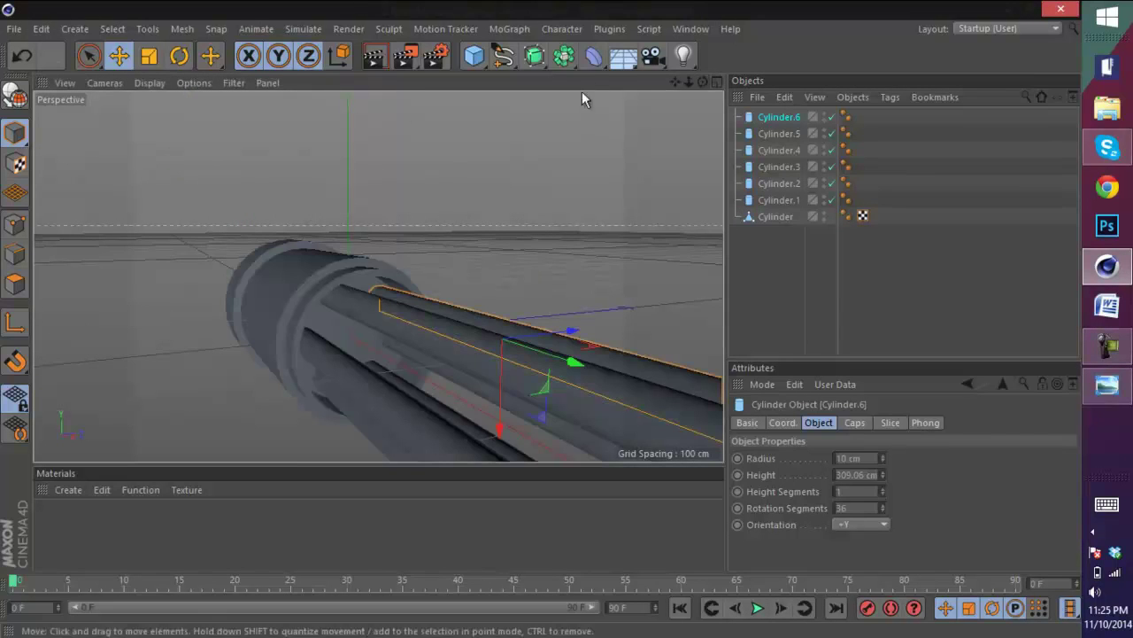
{"action": "scroll", "coordinate": [541, 325], "scroll_direction": "down", "scroll_amount": 6}
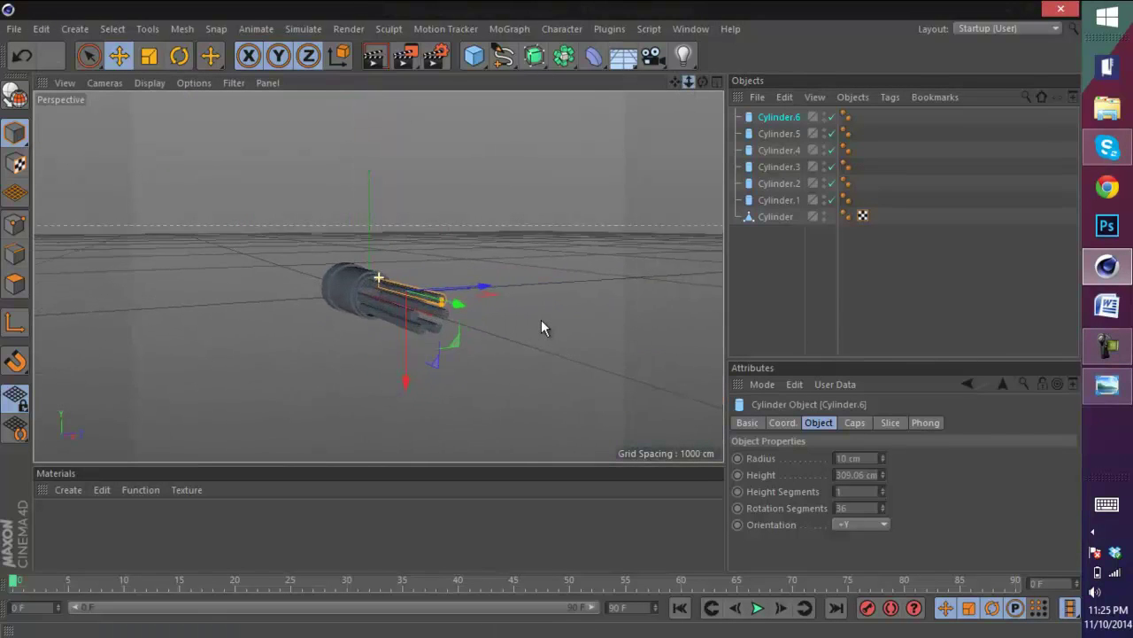
{"action": "left_click_drag", "start_coordinate": [702, 82], "coordinate": [541, 320]}
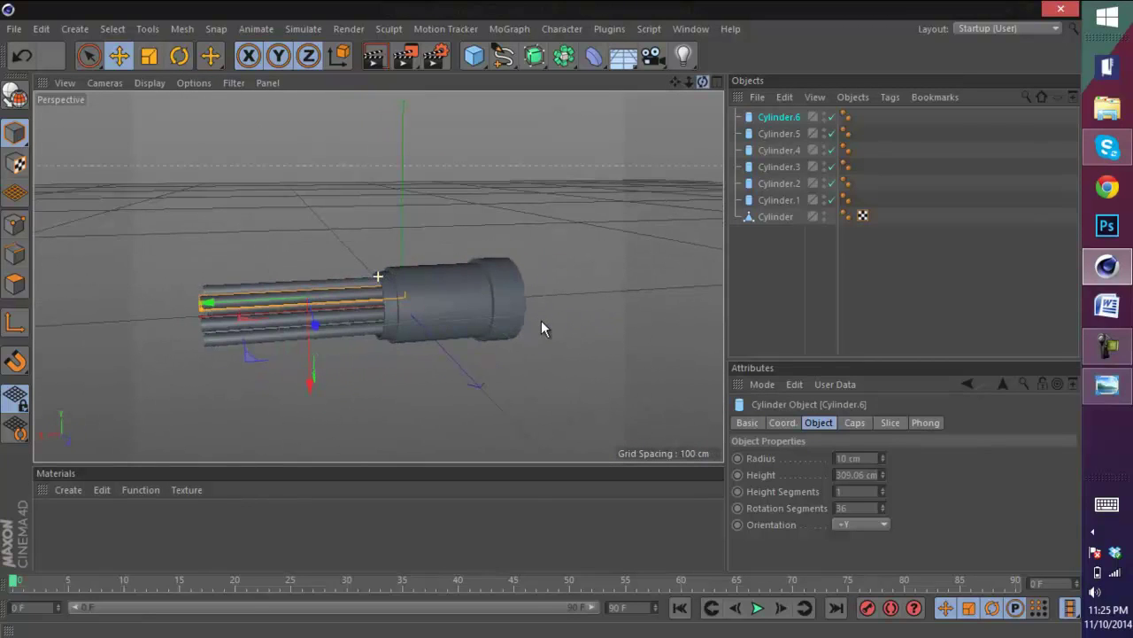
- Add a cylinder of 50 cm radius, aligned with the barrels and about 20 cm thick, as a disc on their front ends
{"action": "left_click_drag", "start_coordinate": [486, 64], "coordinate": [796, 78]}
{"action": "key", "text": "r"}
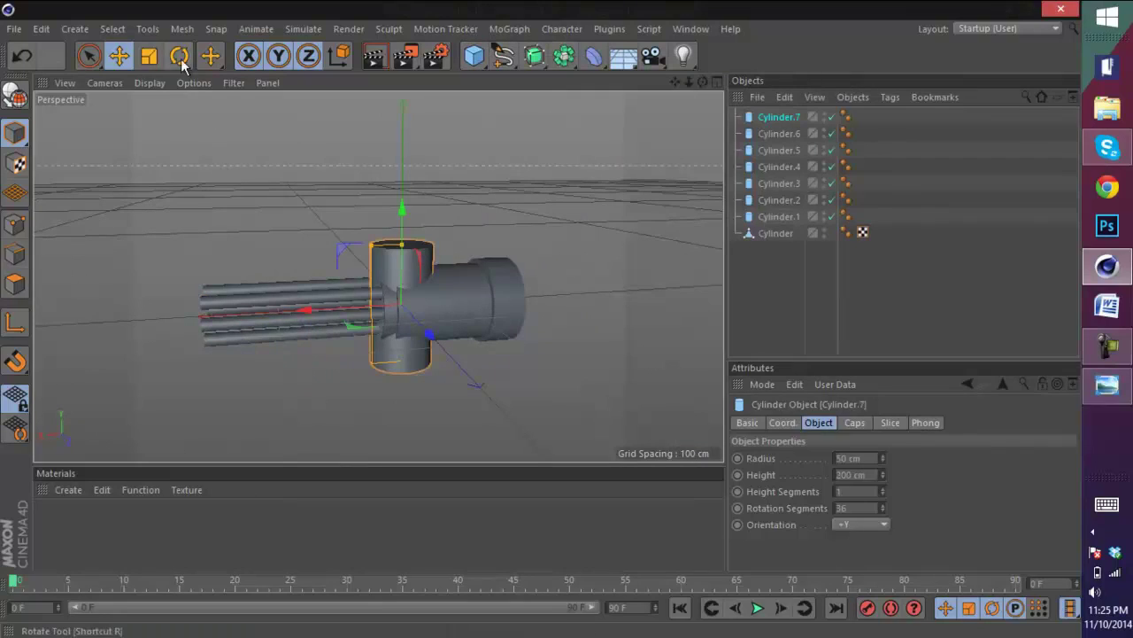
{"action": "left_click_drag", "start_coordinate": [363, 264], "coordinate": [326, 375]}
{"action": "key", "text": "e"}
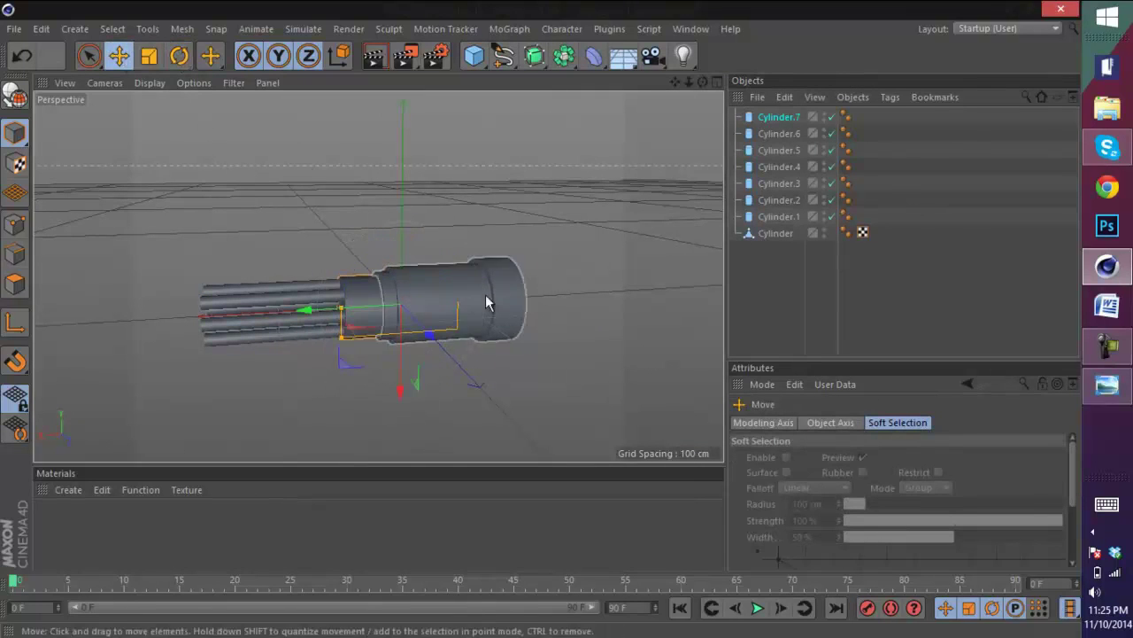
{"action": "left_click_drag", "start_coordinate": [488, 303], "coordinate": [170, 325]}
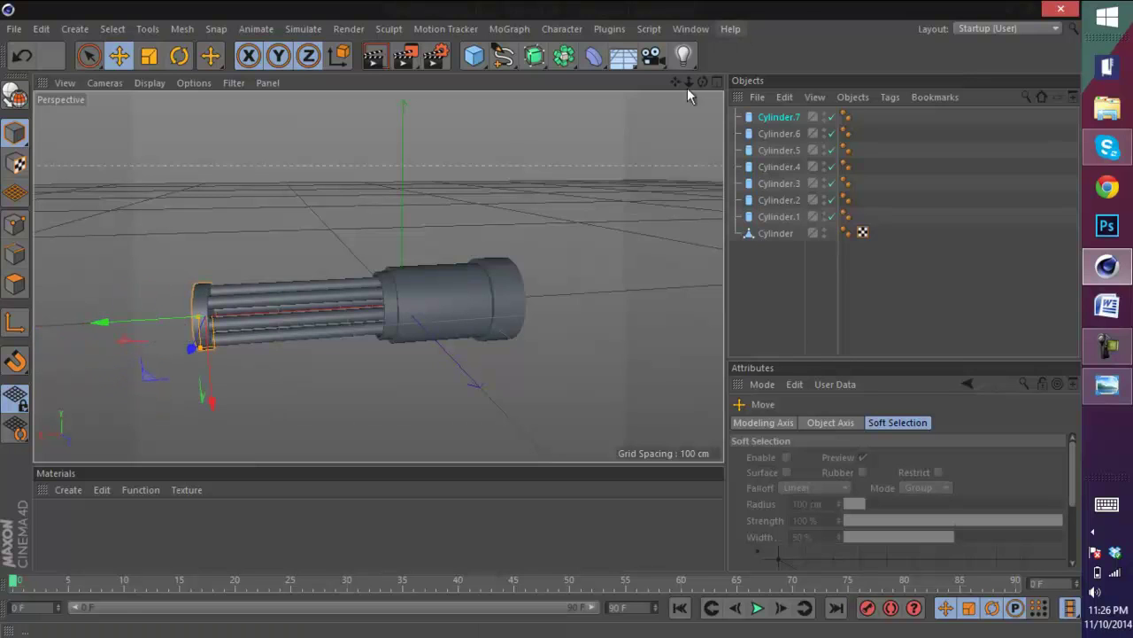
{"action": "mouse_move", "coordinate": [554, 327]}
{"action": "left_mouse_down", "text": "alt"}
{"action": "mouse_move", "coordinate": [530, 325]}
{"action": "mouse_move", "coordinate": [543, 328]}
{"action": "left_mouse_up", "text": "alt"}
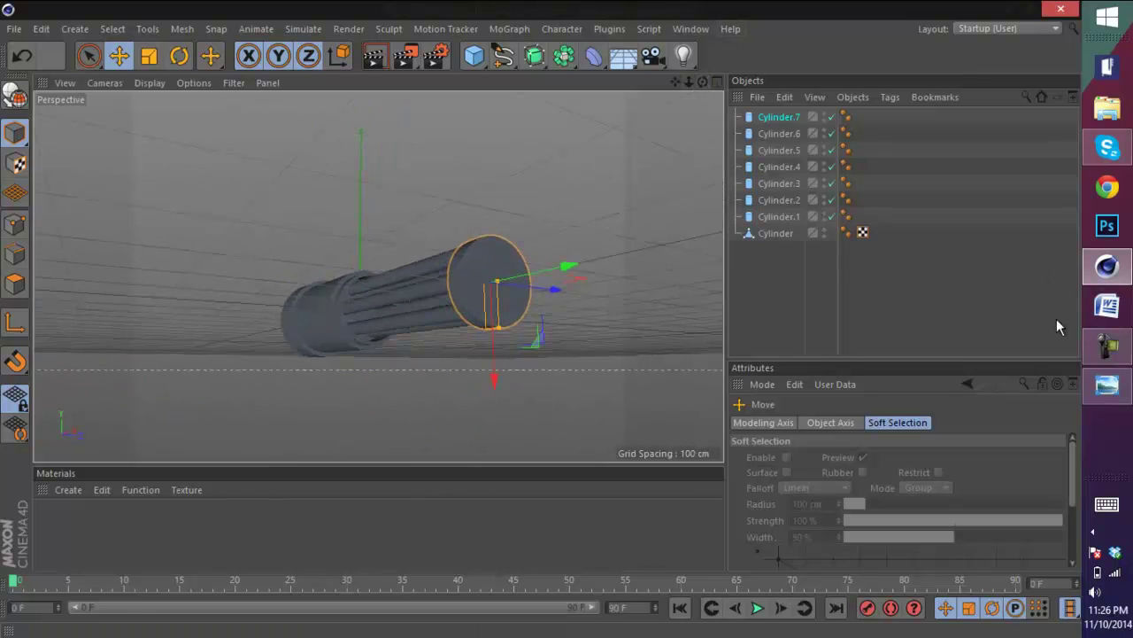
- Check the minigun reference photos and duplicate the end disc, placing the copy farther forward along the barrel axis
{"action": "left_click", "coordinate": [1107, 384]}
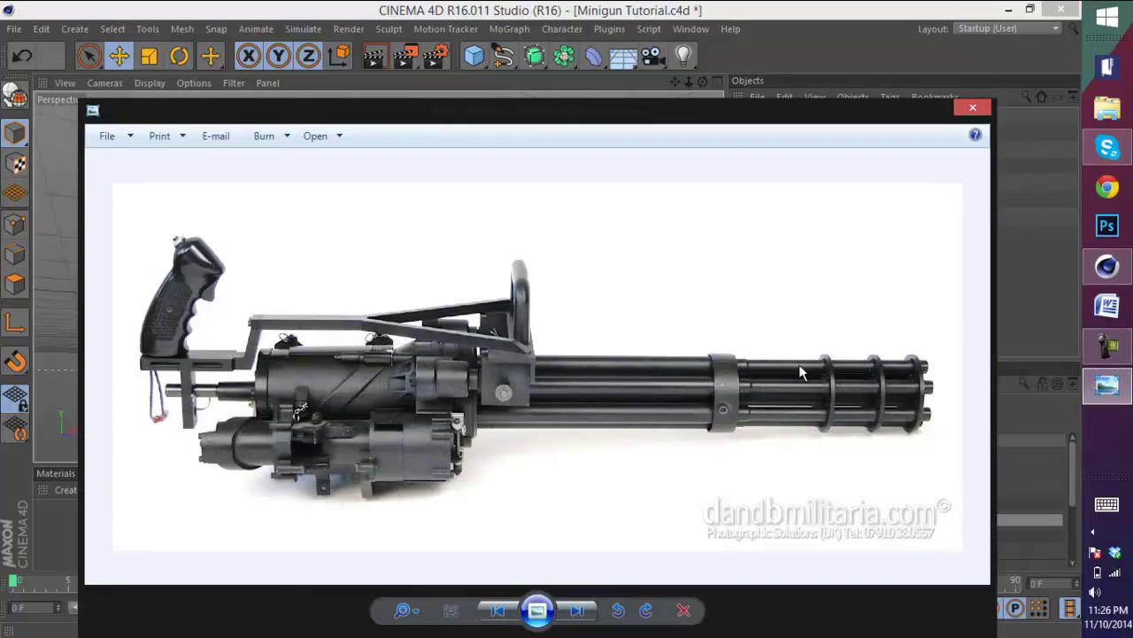
{"action": "left_click", "coordinate": [580, 613]}
{"action": "left_click", "coordinate": [499, 611]}
{"action": "left_click", "coordinate": [499, 611]}
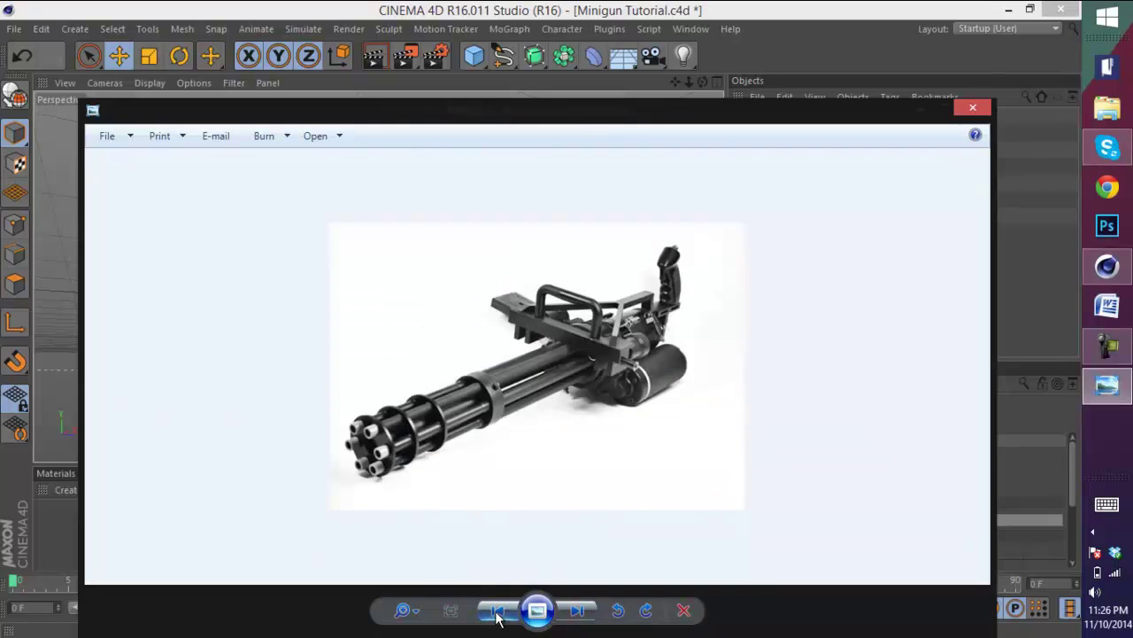
{"action": "left_click", "coordinate": [1034, 258]}
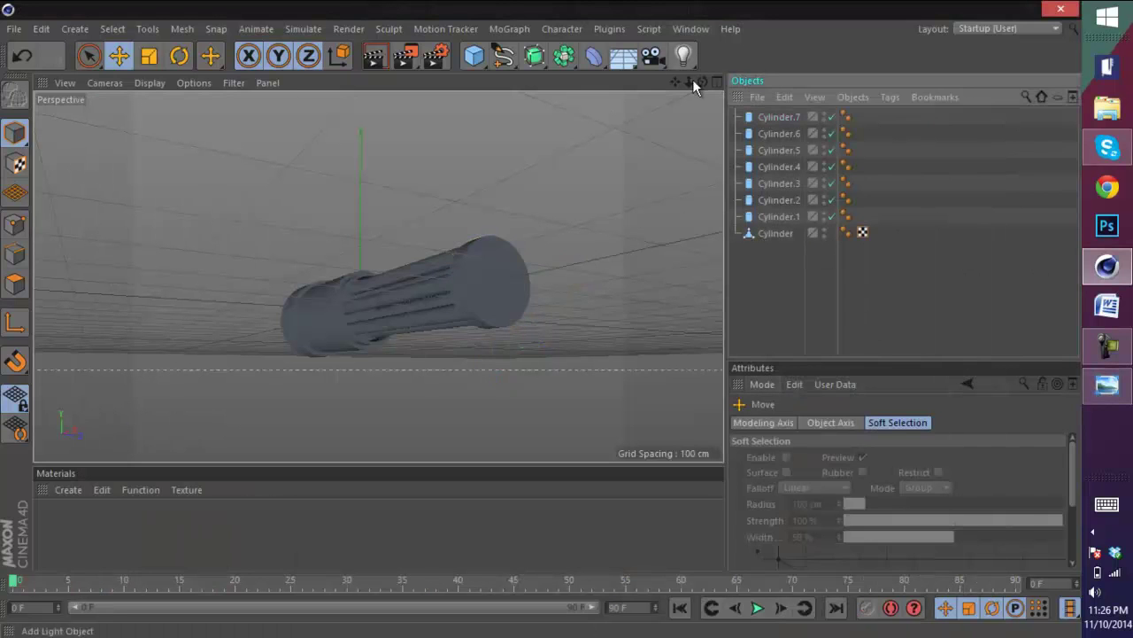
{"action": "left_click_drag", "start_coordinate": [702, 82], "coordinate": [543, 321]}
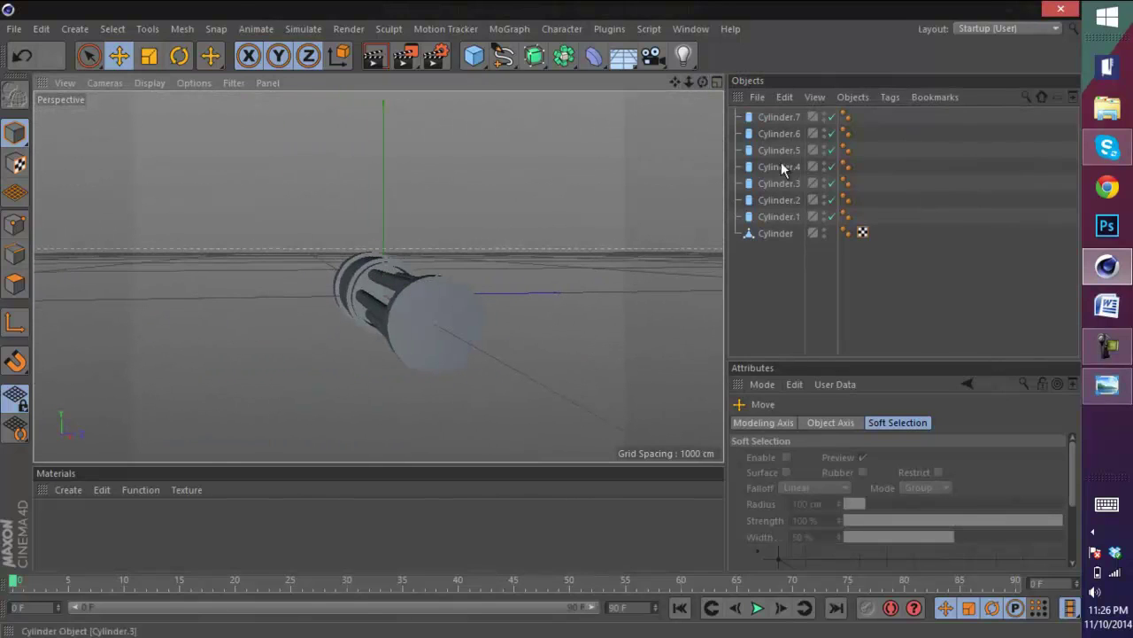
{"action": "left_click", "coordinate": [774, 117]}
{"action": "left_click_drag", "start_coordinate": [460, 344], "coordinate": [549, 321], "text": "ctrl"}
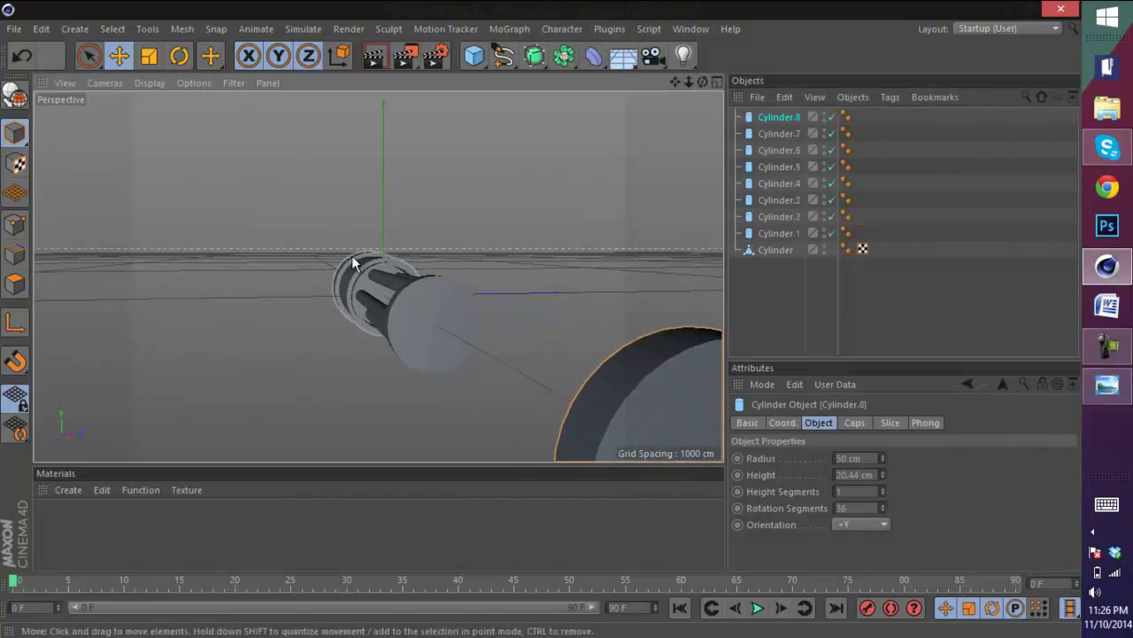
- Make the disc on the barrel ends, Cylinder.7, editable and inset its front face polygons by about 4.5 cm
{"action": "scroll", "coordinate": [490, 326], "scroll_direction": "up", "scroll_amount": 4}
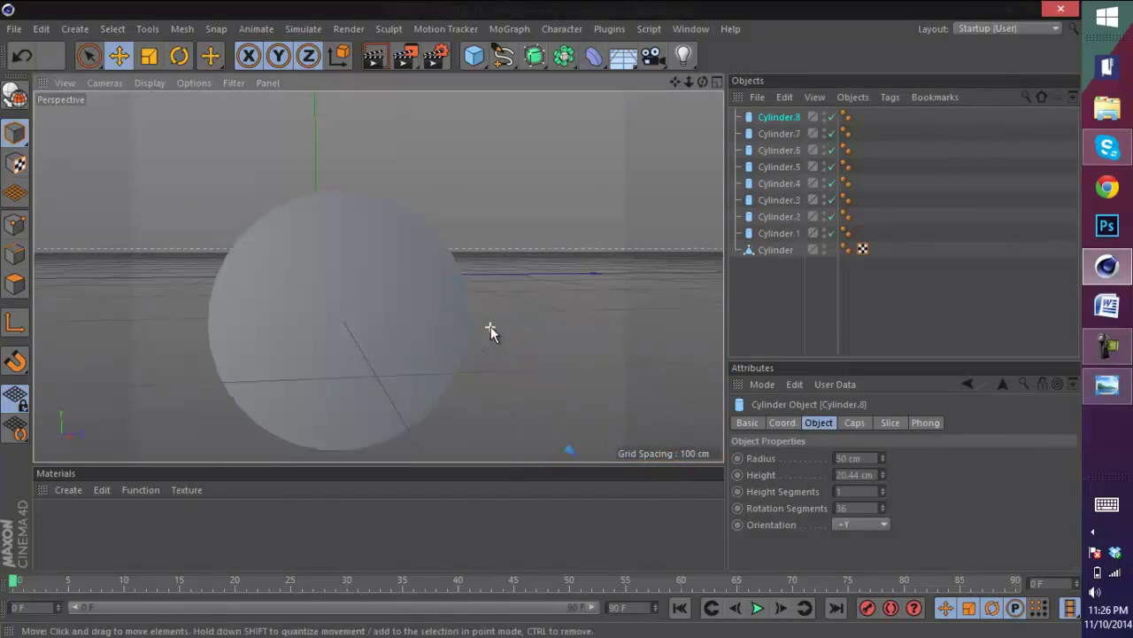
{"action": "left_click", "coordinate": [777, 134]}
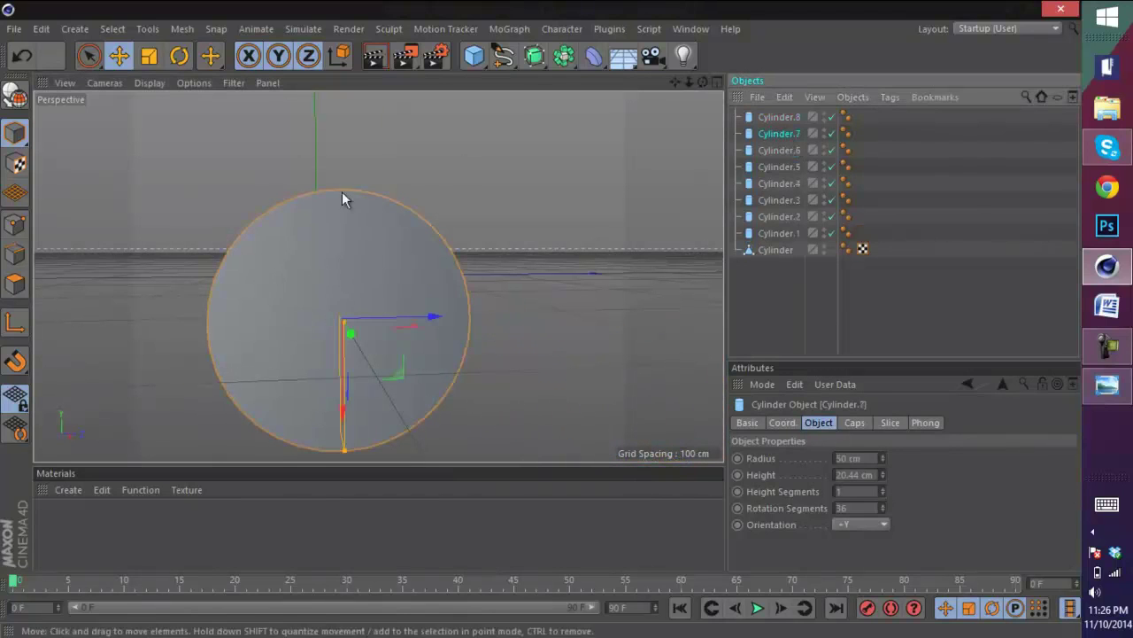
{"action": "left_click", "coordinate": [16, 95]}
{"action": "left_click", "coordinate": [14, 283]}
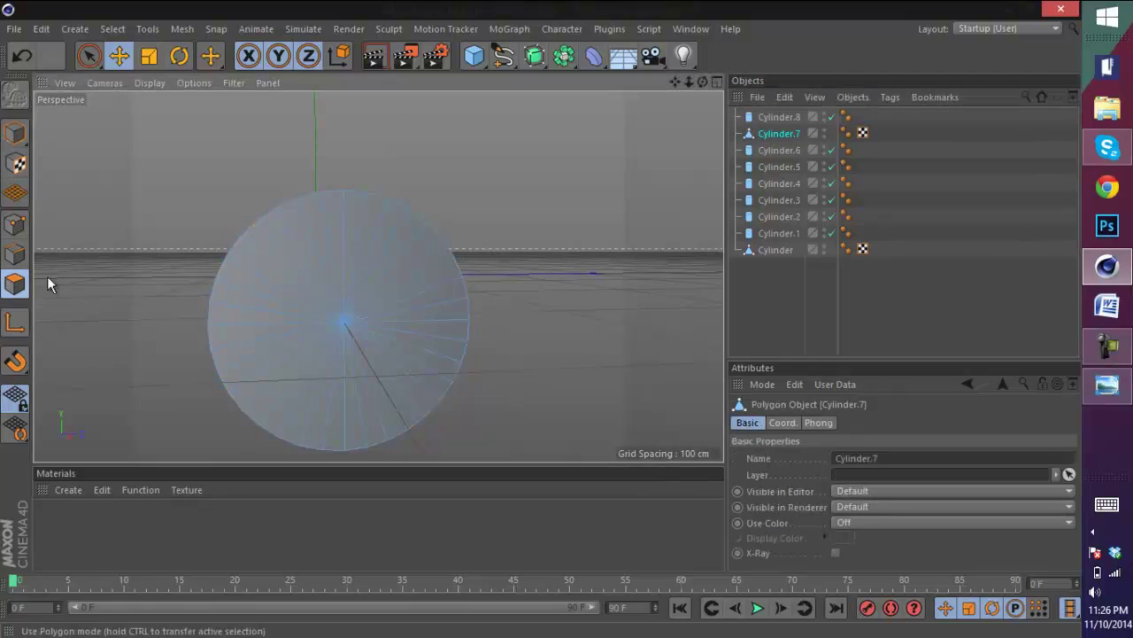
{"action": "left_click", "coordinate": [112, 28]}
{"action": "left_click", "coordinate": [138, 117]}
{"action": "left_click", "coordinate": [339, 275]}
{"action": "right_click", "coordinate": [339, 275]}
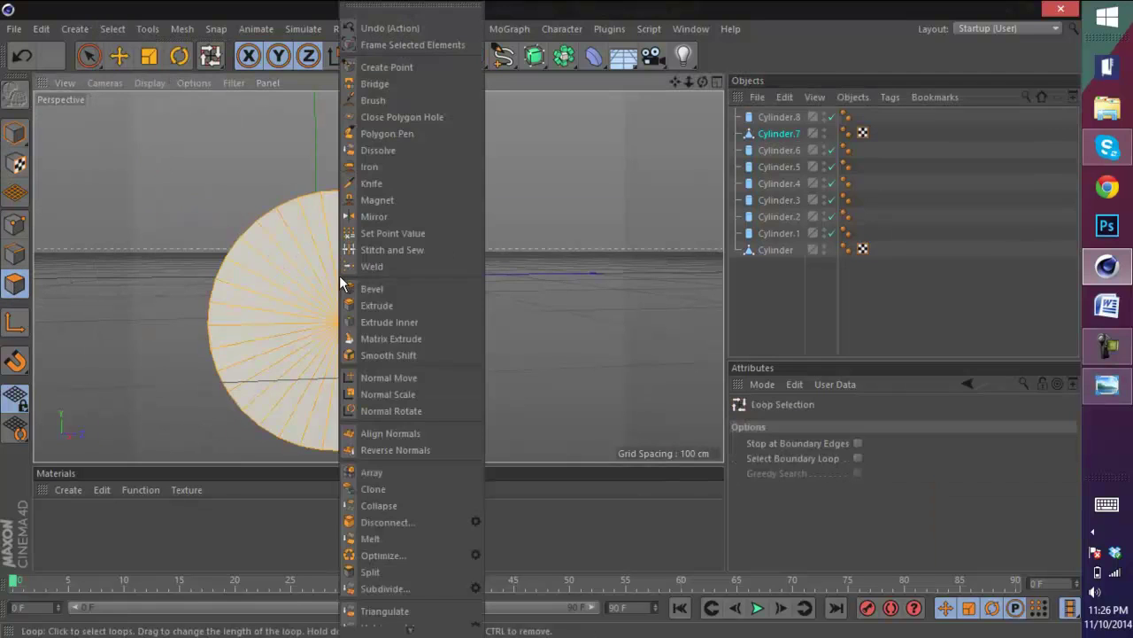
{"action": "left_click", "coordinate": [430, 323]}
{"action": "left_click_drag", "start_coordinate": [420, 271], "coordinate": [541, 321]}
- Extrude the inset front face of the disc inward by about 8.9 cm to leave a raised rim
{"action": "right_click", "coordinate": [413, 264]}
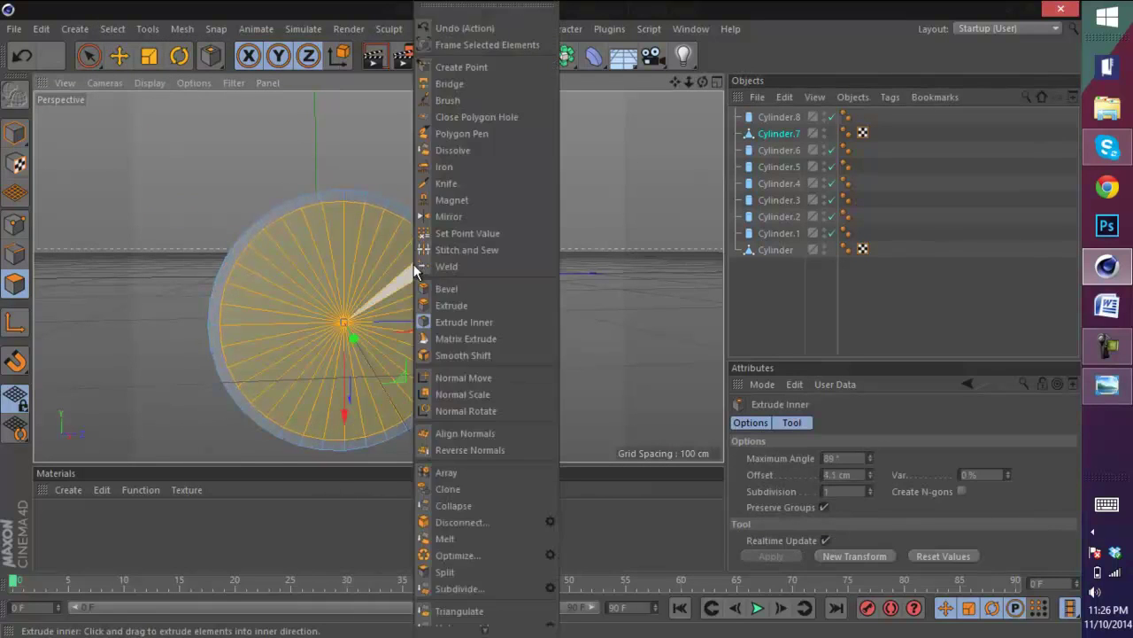
{"action": "left_click", "coordinate": [418, 305]}
{"action": "left_click_drag", "start_coordinate": [416, 303], "coordinate": [539, 320]}
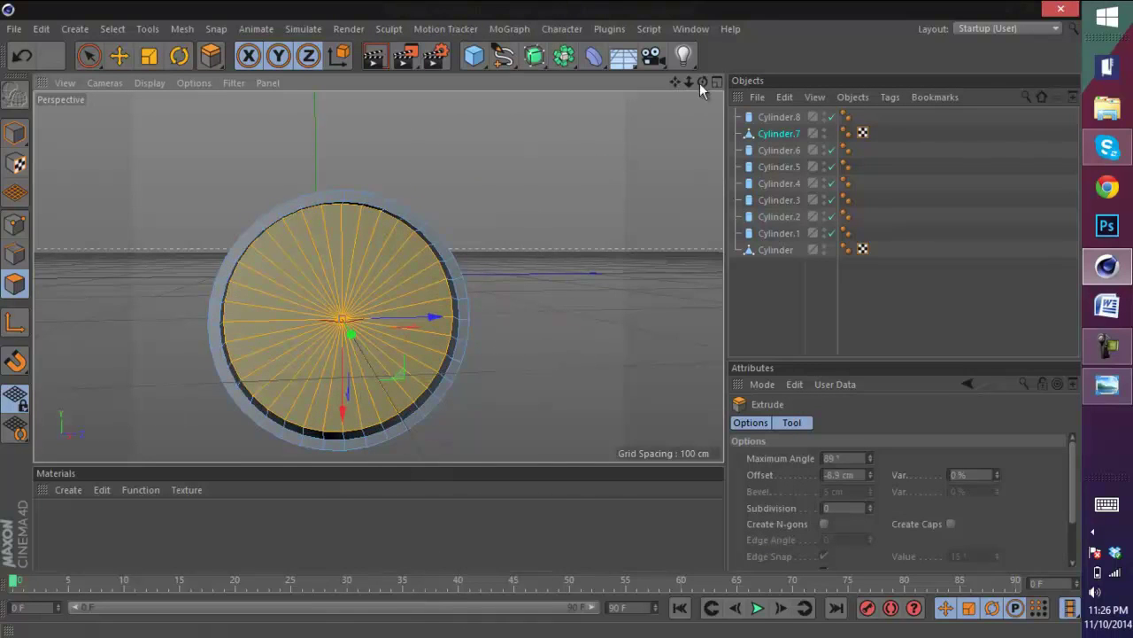
- Loop-select the polygons around the disc's outer side and inset them by about 6.8 cm to form a narrow middle band
{"action": "left_click_drag", "start_coordinate": [701, 83], "coordinate": [544, 320]}
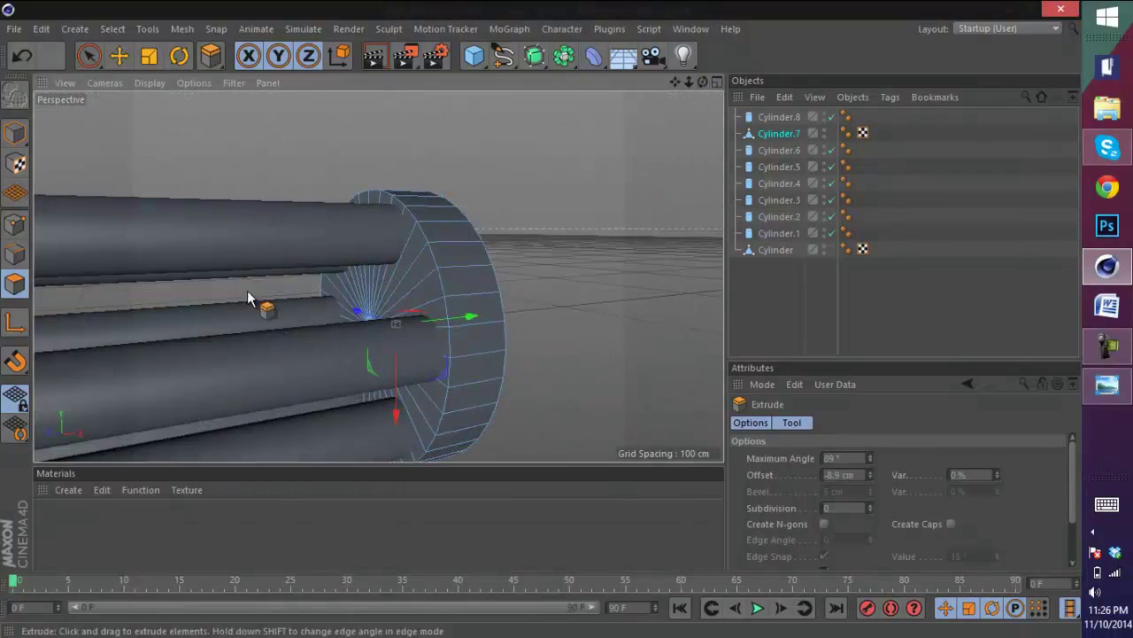
{"action": "left_click_drag", "start_coordinate": [703, 82], "coordinate": [541, 321]}
{"action": "left_click", "coordinate": [115, 32]}
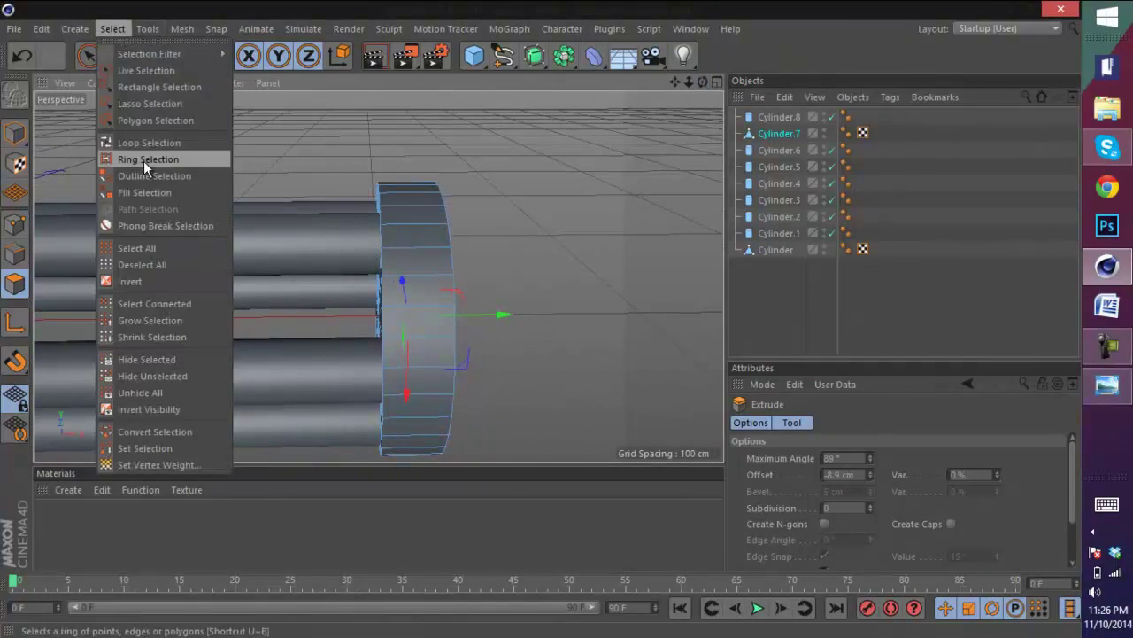
{"action": "left_click", "coordinate": [143, 156]}
{"action": "left_click", "coordinate": [443, 264]}
{"action": "right_click", "coordinate": [447, 250]}
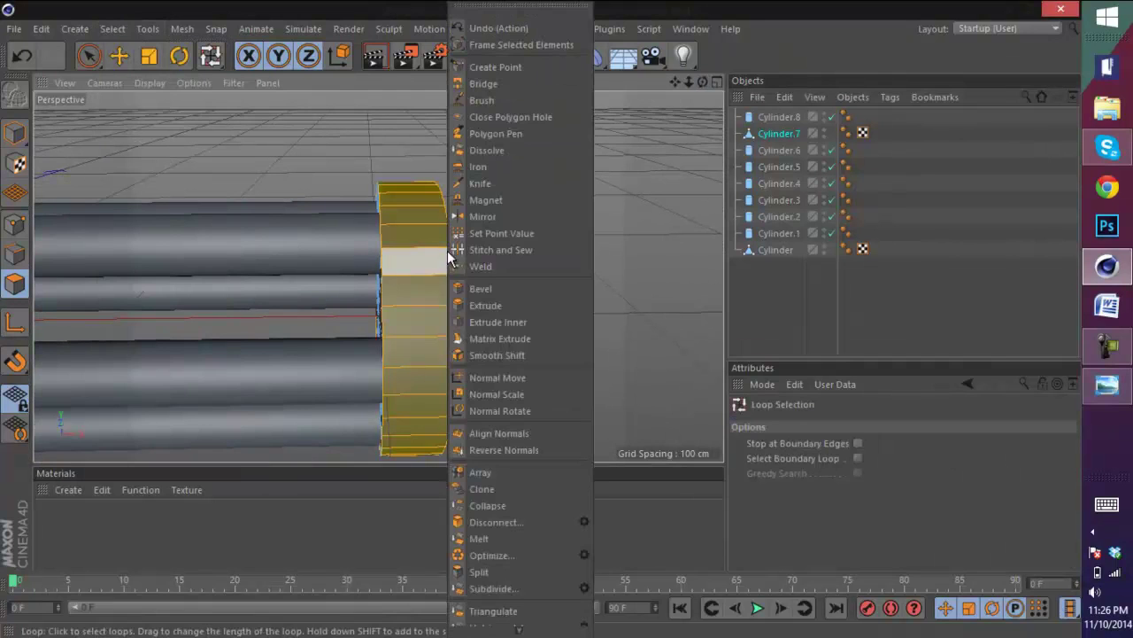
{"action": "left_click", "coordinate": [489, 330]}
{"action": "right_click", "coordinate": [461, 299]}
{"action": "left_click", "coordinate": [487, 319]}
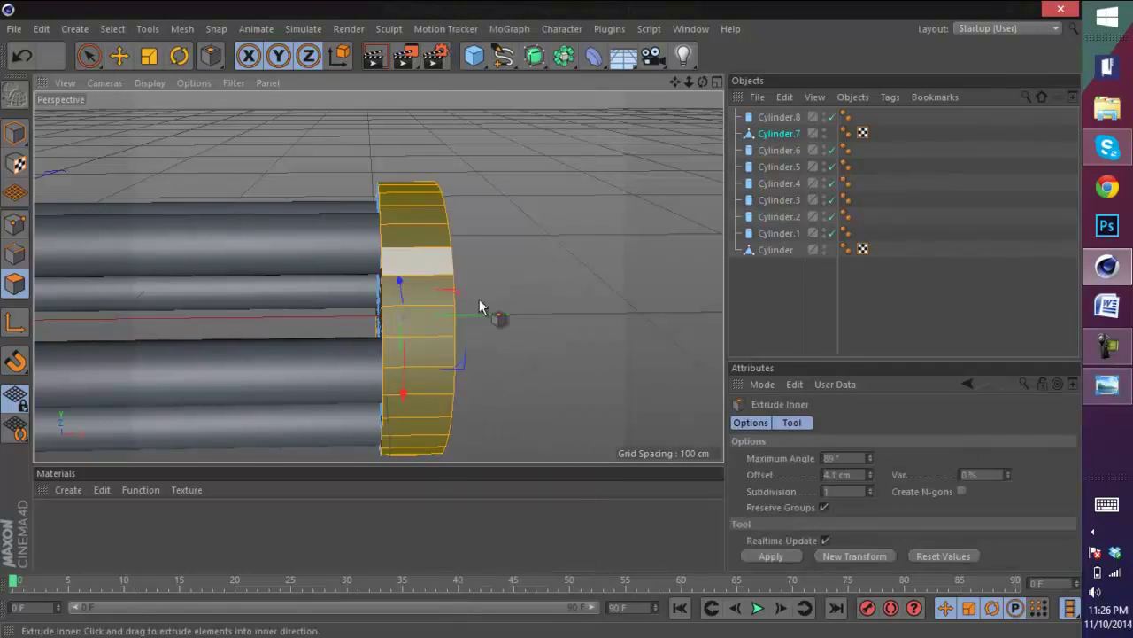
{"action": "left_click_drag", "start_coordinate": [489, 315], "coordinate": [542, 321]}
- Extrude the middle band inward by about 0.9 cm as a shallow groove around the disc and return to whole-object editing
{"action": "right_click", "coordinate": [428, 285]}
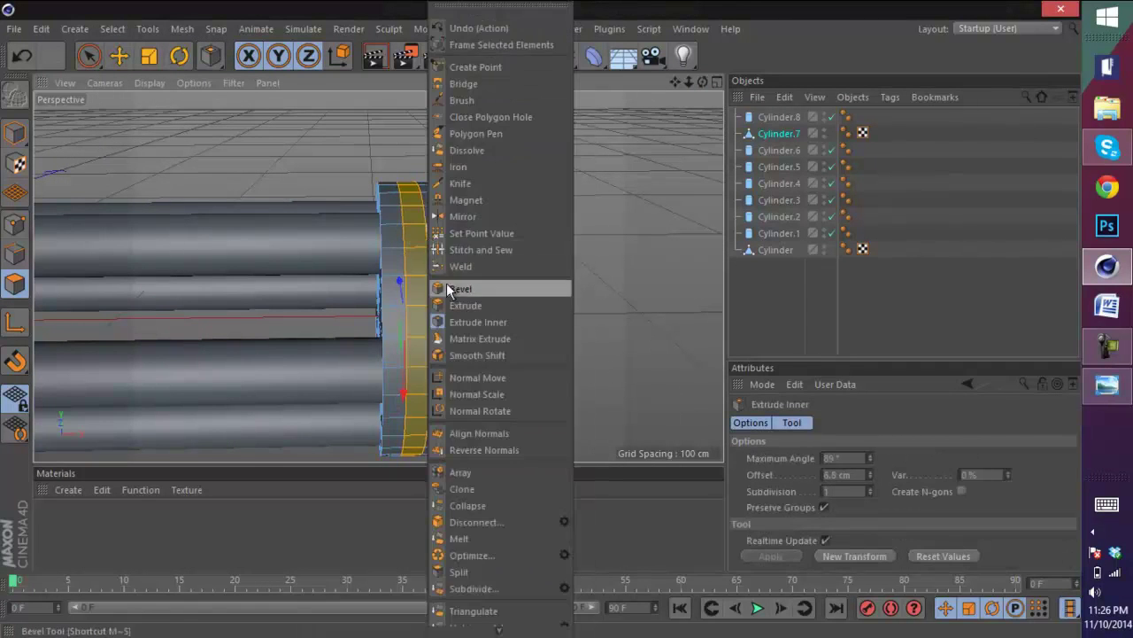
{"action": "left_click", "coordinate": [442, 287]}
{"action": "left_click_drag", "start_coordinate": [419, 283], "coordinate": [541, 327]}
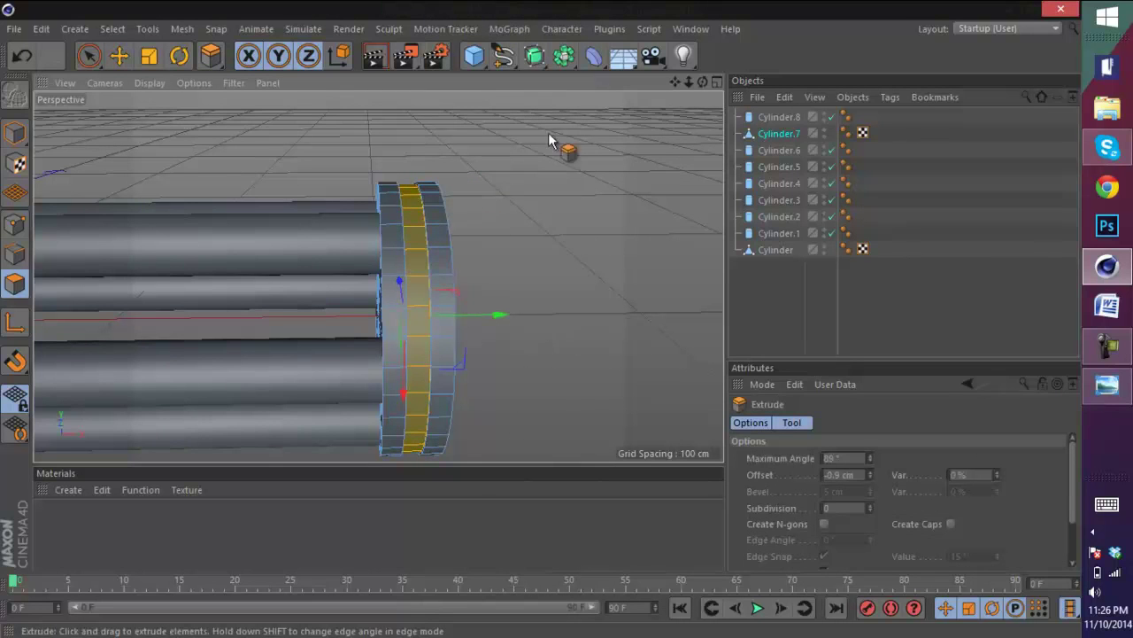
{"action": "left_click_drag", "start_coordinate": [703, 83], "coordinate": [541, 319]}
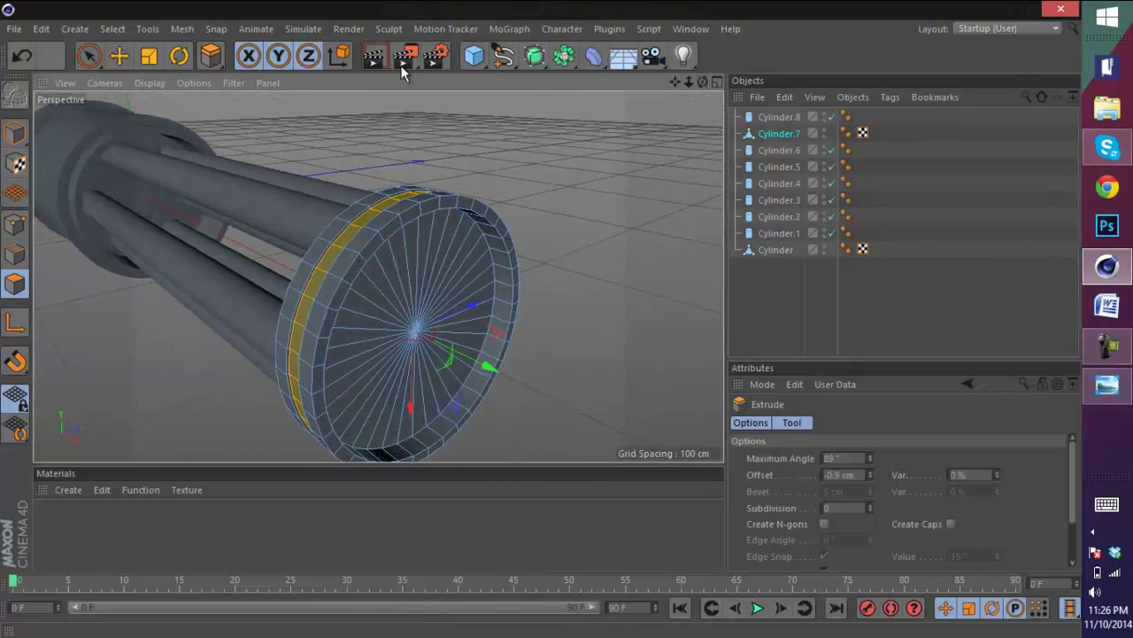
{"action": "left_click", "coordinate": [16, 133]}
- Duplicate the barrel Cylinder.6 and move the copy forward along its axis, between the two discs
{"action": "left_click_drag", "start_coordinate": [704, 78], "coordinate": [541, 318]}
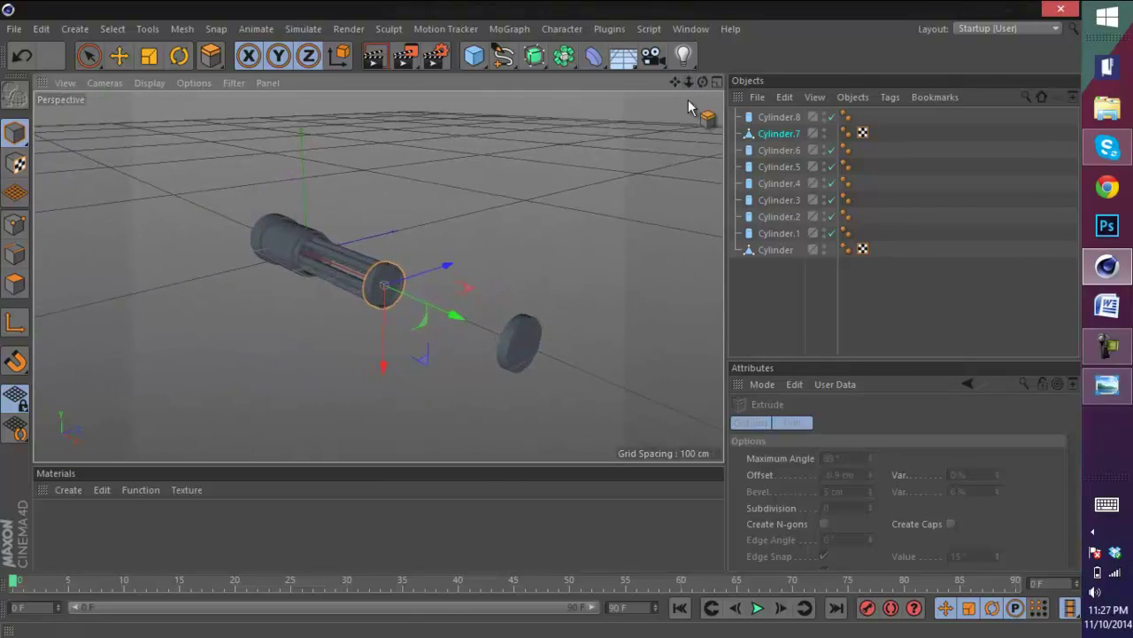
{"action": "left_click", "coordinate": [778, 119]}
{"action": "left_click", "coordinate": [782, 140]}
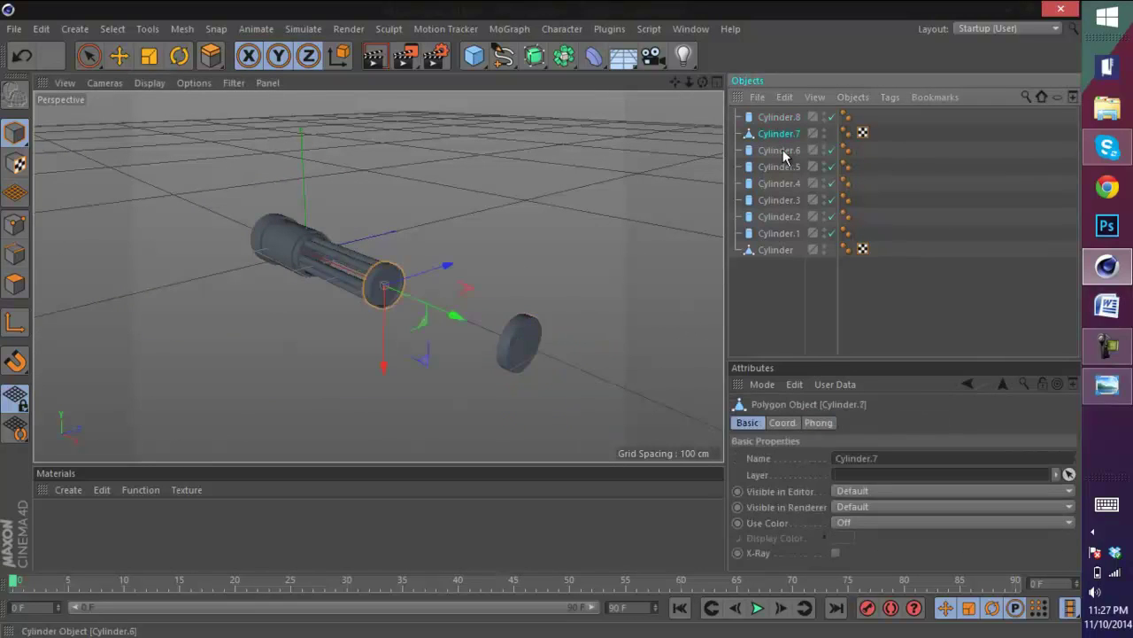
{"action": "left_click", "coordinate": [782, 152]}
{"action": "key", "text": "ctrl+c"}
{"action": "key", "text": "ctrl+v"}
{"action": "left_click_drag", "start_coordinate": [417, 282], "coordinate": [518, 321]}
- Reduce the radius of the copied front barrel so it is thinner than the original barrels, and check the minigun reference photo
{"action": "scroll", "coordinate": [493, 295], "scroll_direction": "up", "scroll_amount": 4}
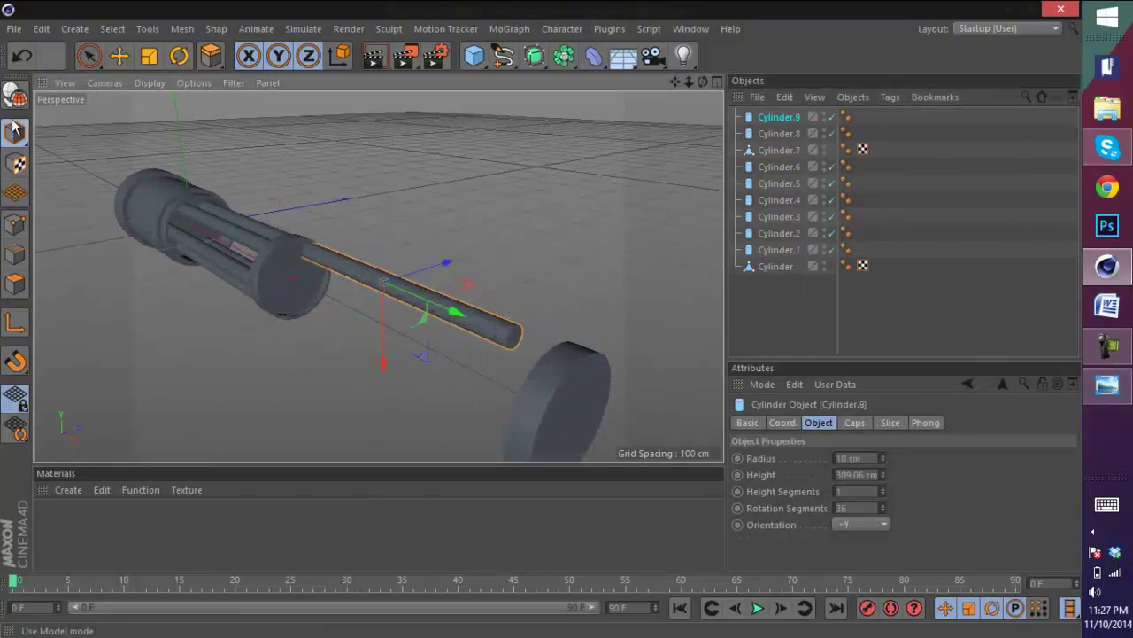
{"action": "left_click", "coordinate": [118, 55]}
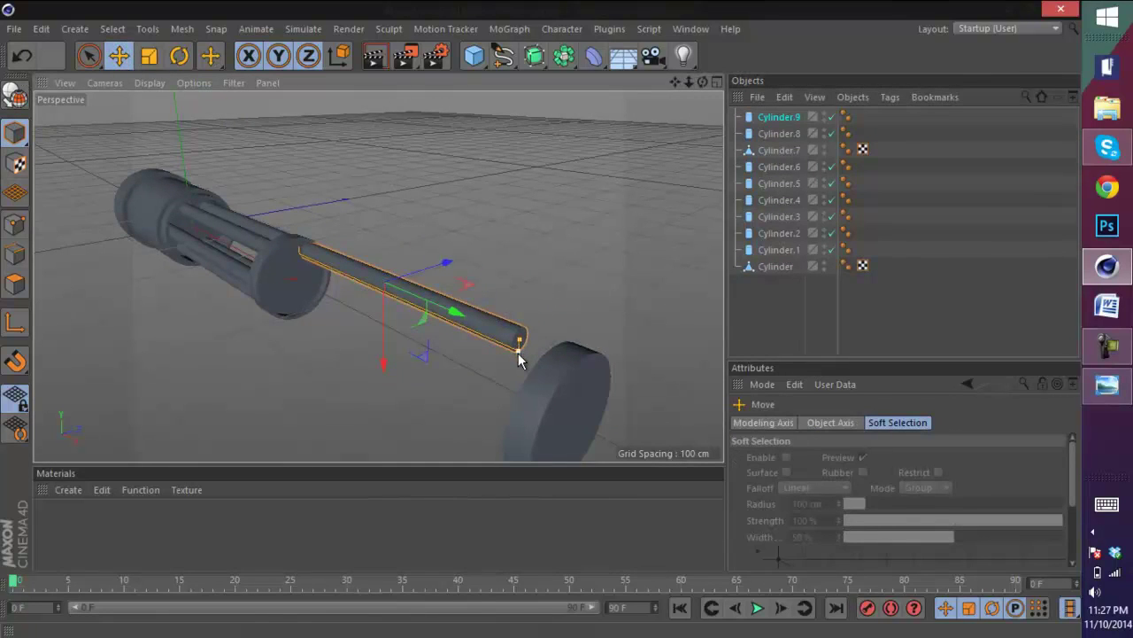
{"action": "key", "text": "ctrl+z"}
{"action": "left_click_drag", "start_coordinate": [515, 349], "coordinate": [515, 341]}
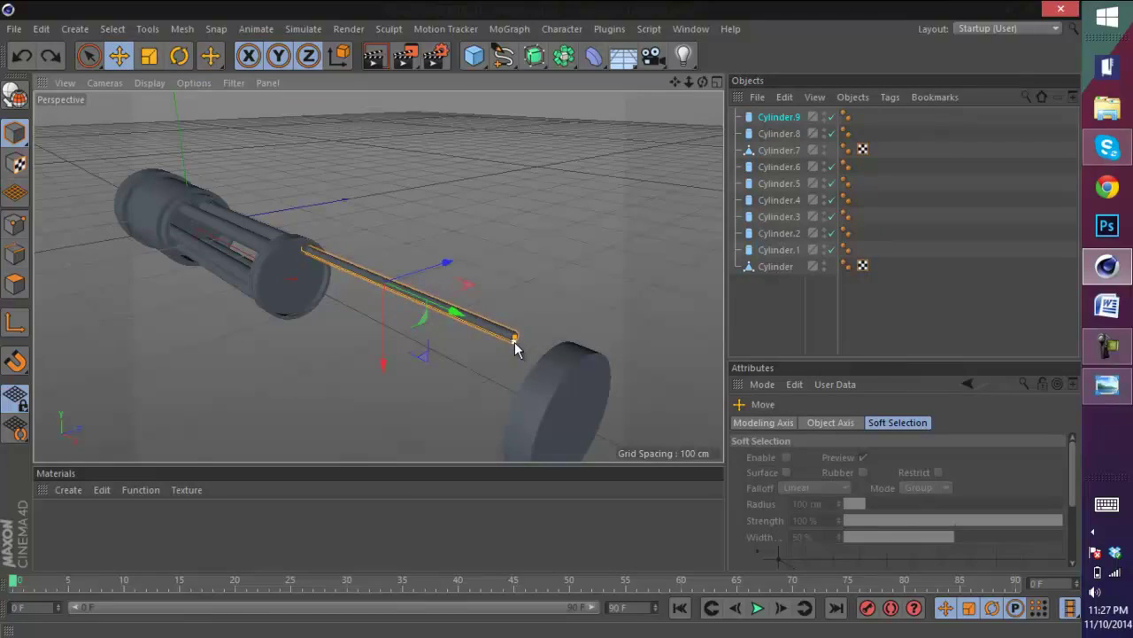
{"action": "left_click", "coordinate": [1107, 386]}
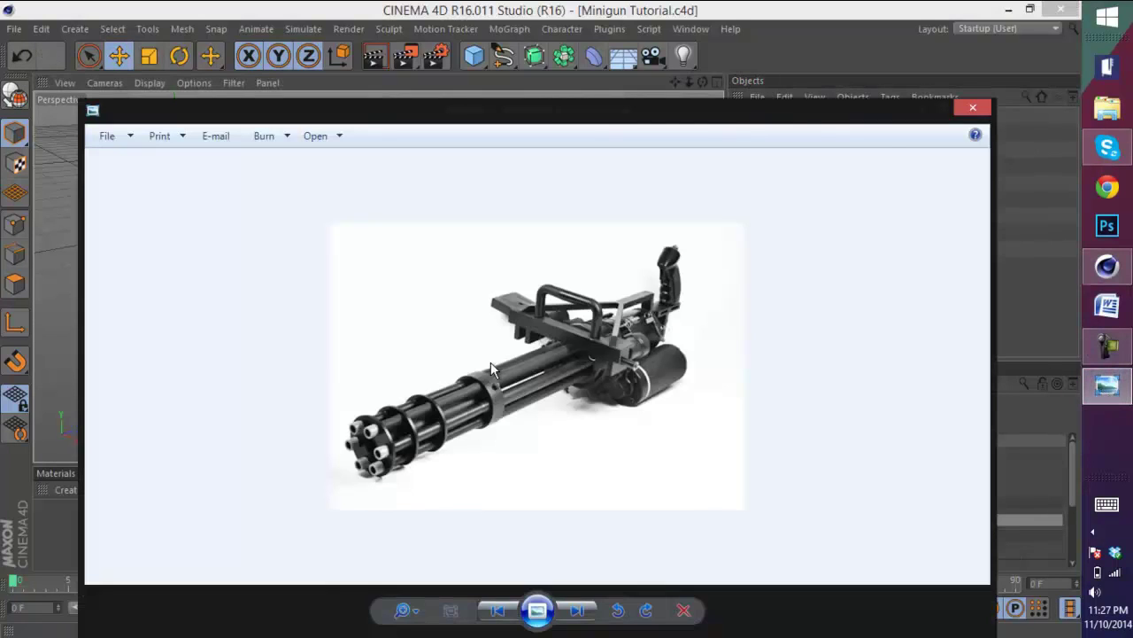
- Shorten the copied front barrel to about 130 cm, move it back against the grooved disc and save the file
{"action": "scroll", "coordinate": [492, 369], "scroll_direction": "up", "scroll_amount": 2}
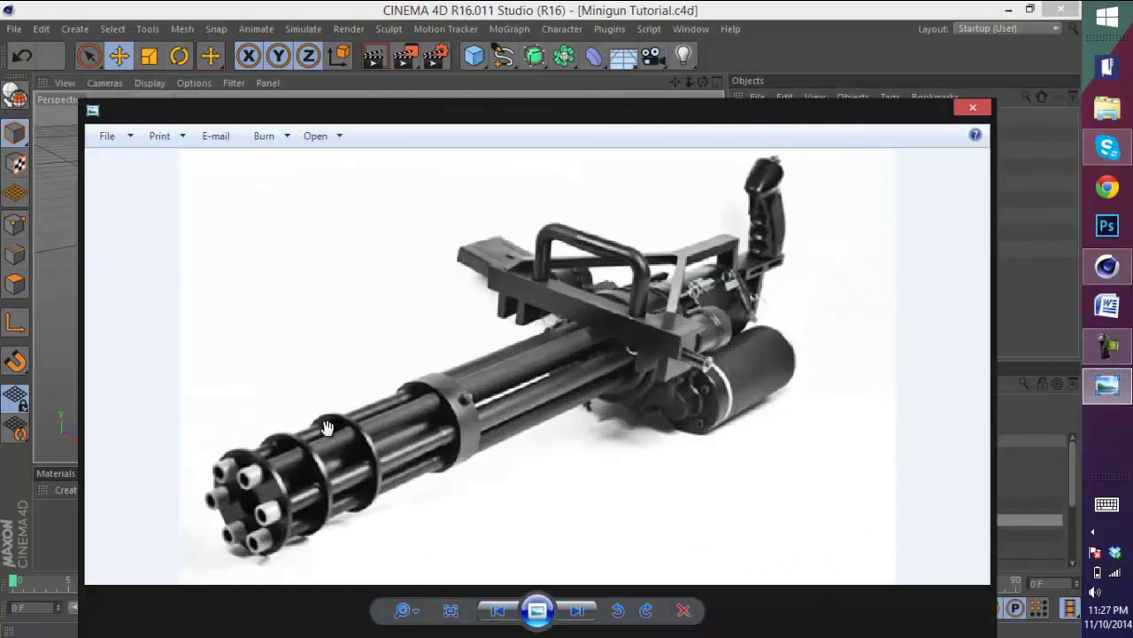
{"action": "left_click", "coordinate": [1001, 313]}
{"action": "scroll", "coordinate": [375, 273], "scroll_direction": "up", "scroll_amount": 3}
{"action": "left_click", "coordinate": [423, 293]}
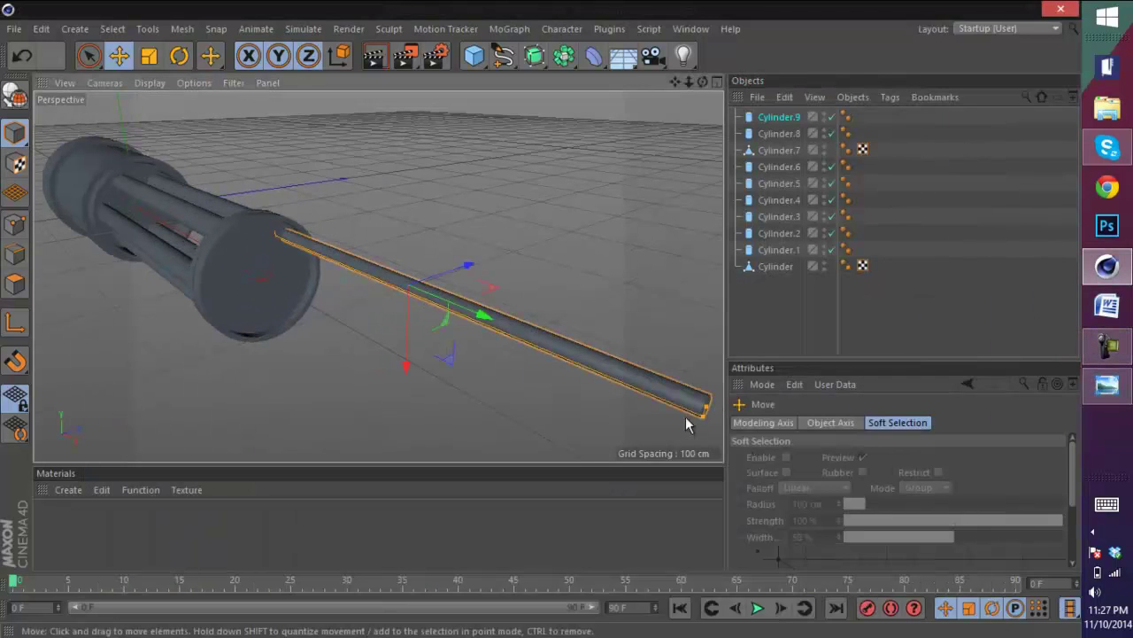
{"action": "left_click_drag", "start_coordinate": [705, 408], "coordinate": [502, 332]}
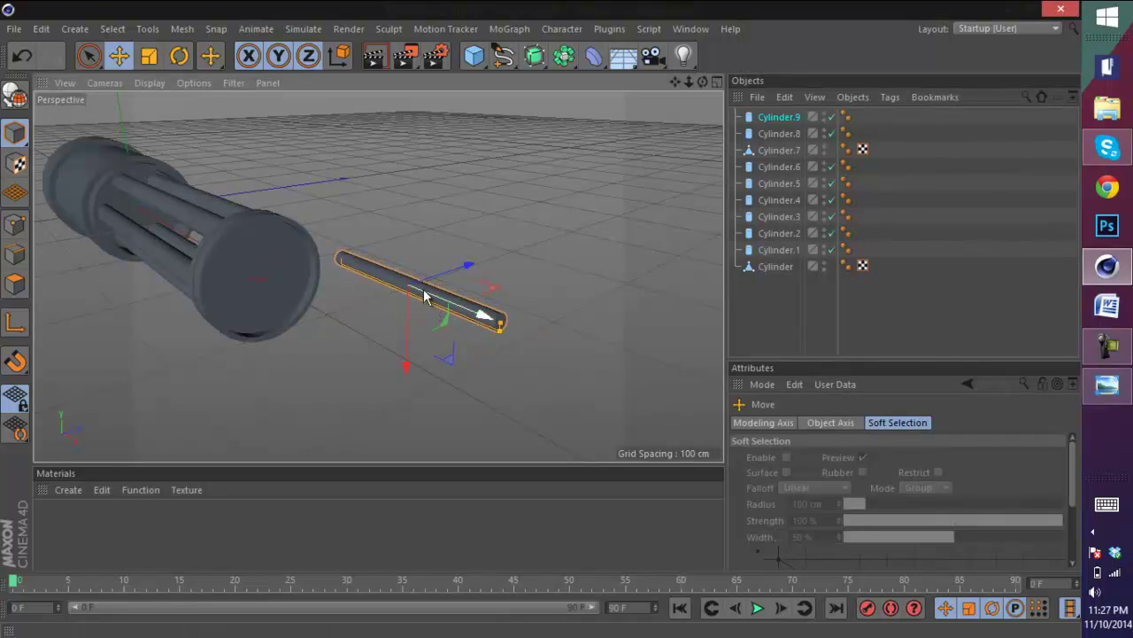
{"action": "left_click_drag", "start_coordinate": [434, 322], "coordinate": [396, 250]}
{"action": "key", "text": "ctrl+s"}
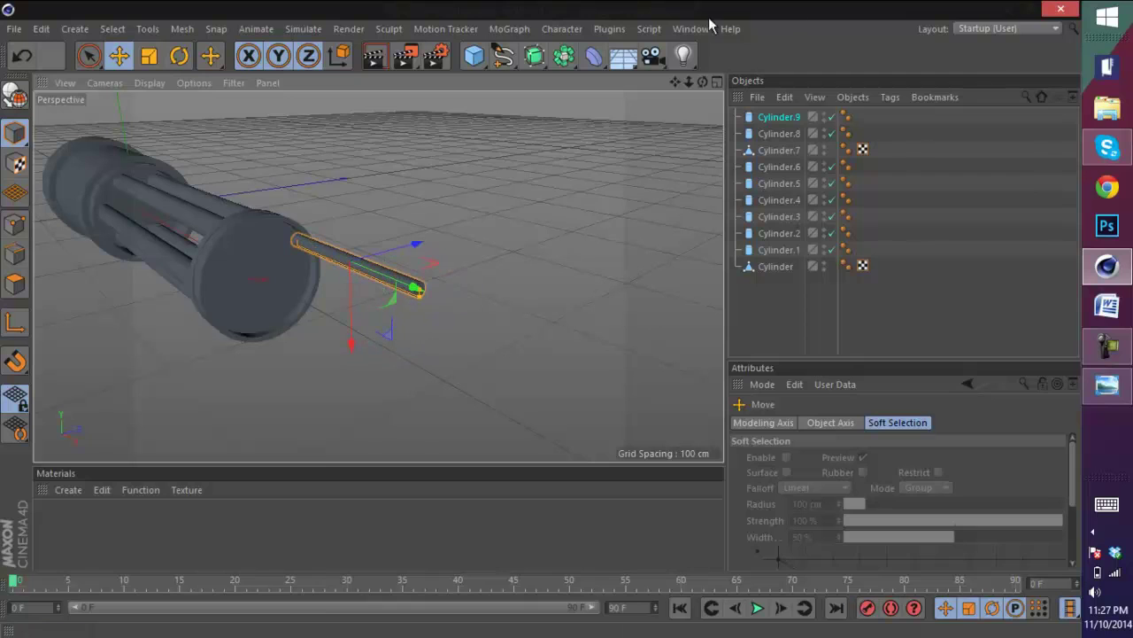
- Duplicate the thin front barrel three times in the Right view, placing each copy in line with a barrel of the rear ring
{"action": "left_click", "coordinate": [717, 81]}
{"action": "scroll", "coordinate": [253, 319], "scroll_direction": "up", "scroll_amount": 3}
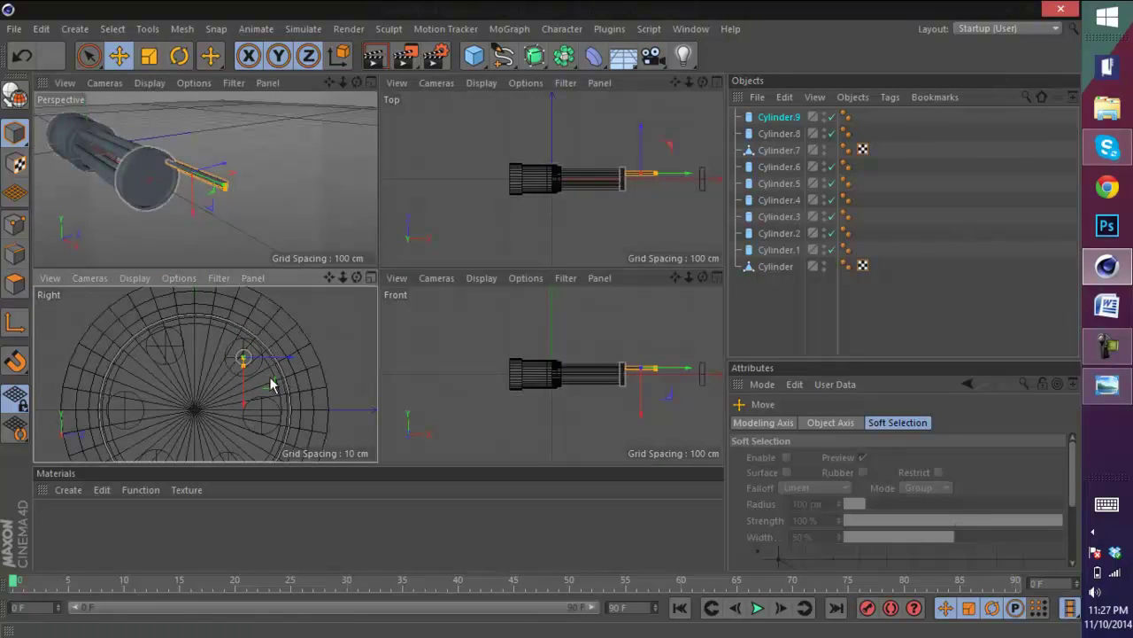
{"action": "left_click_drag", "start_coordinate": [246, 406], "coordinate": [249, 467], "text": "ctrl"}
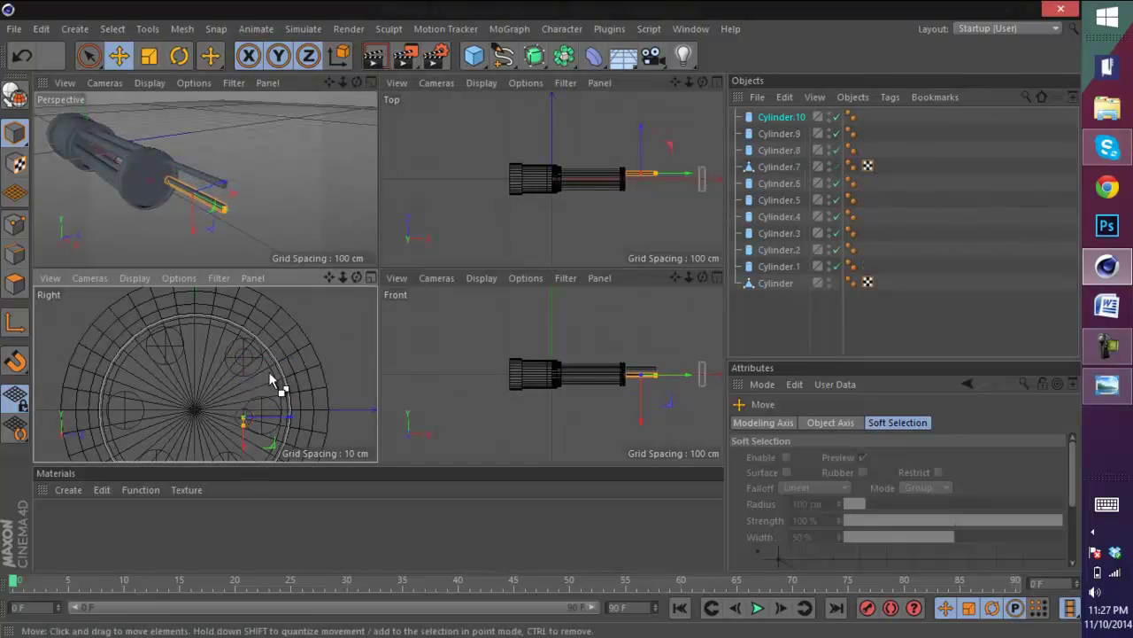
{"action": "left_click_drag", "start_coordinate": [299, 425], "coordinate": [304, 390]}
{"action": "scroll", "coordinate": [304, 390], "scroll_direction": "down", "scroll_amount": 3}
{"action": "scroll", "coordinate": [268, 431], "scroll_direction": "up", "scroll_amount": 2}
{"action": "scroll", "coordinate": [268, 431], "scroll_direction": "up", "scroll_amount": 2}
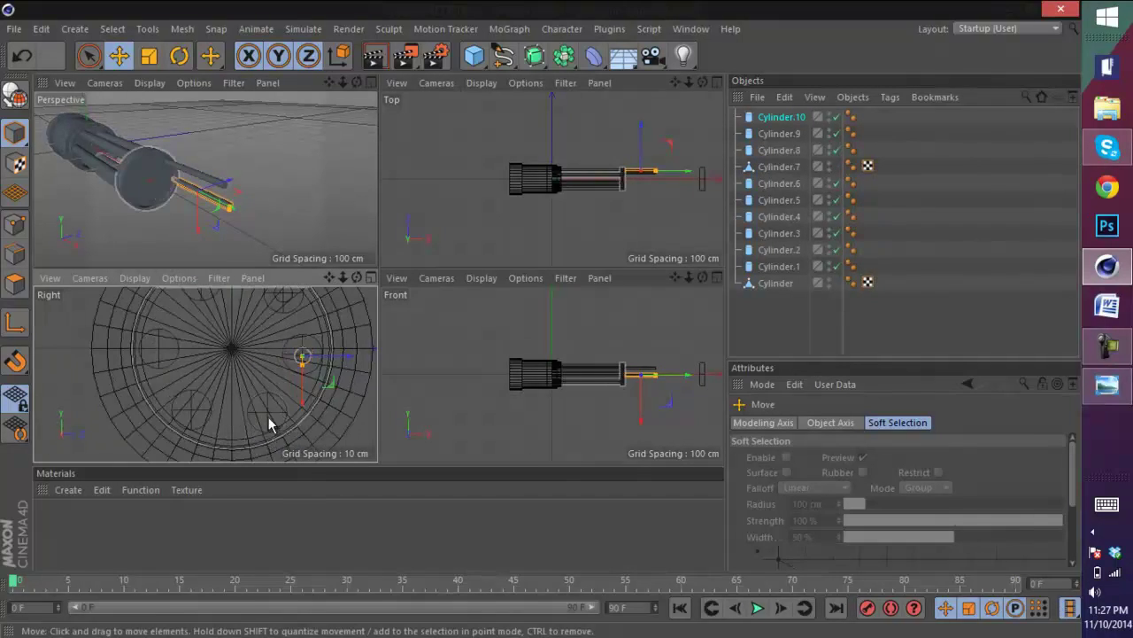
{"action": "left_click_drag", "start_coordinate": [339, 356], "coordinate": [222, 413], "text": "ctrl"}
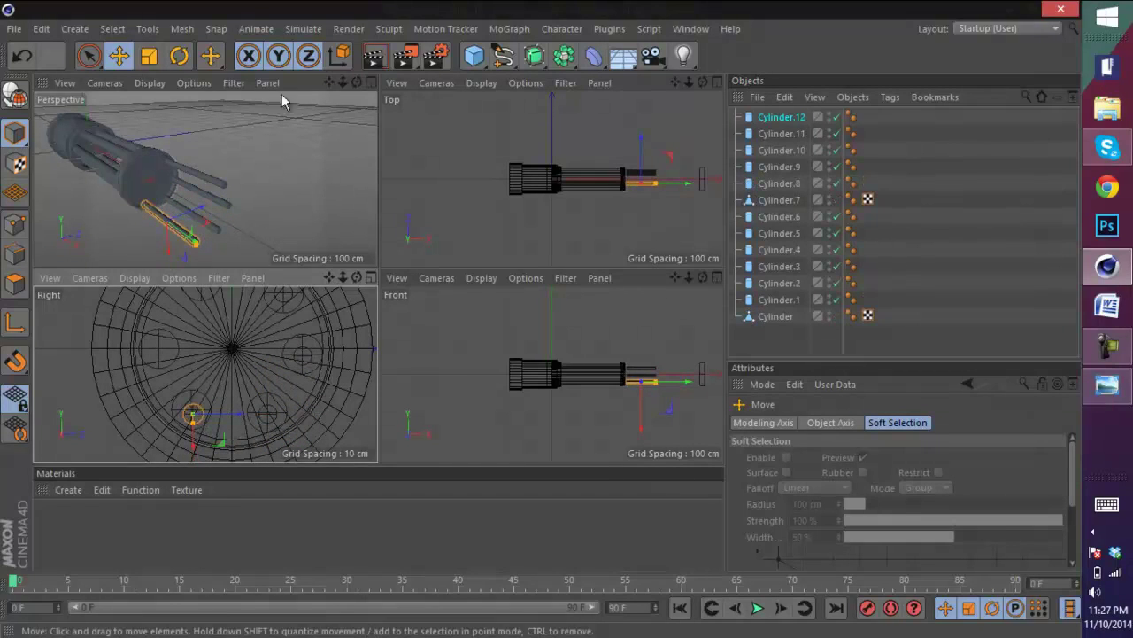
- Compare the front barrels with the reference photo, select all four and set their radius to about 5.6 cm
{"action": "left_click", "coordinate": [370, 84]}
{"action": "scroll", "coordinate": [159, 233], "scroll_direction": "up", "scroll_amount": 3}
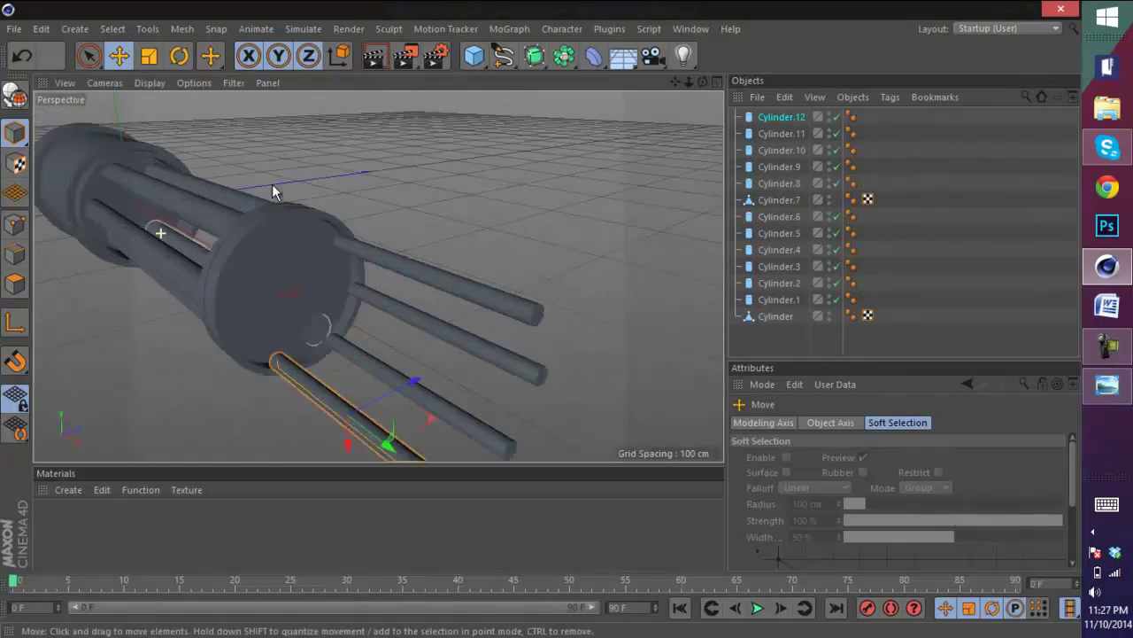
{"action": "scroll", "coordinate": [434, 156], "scroll_direction": "down", "scroll_amount": 5}
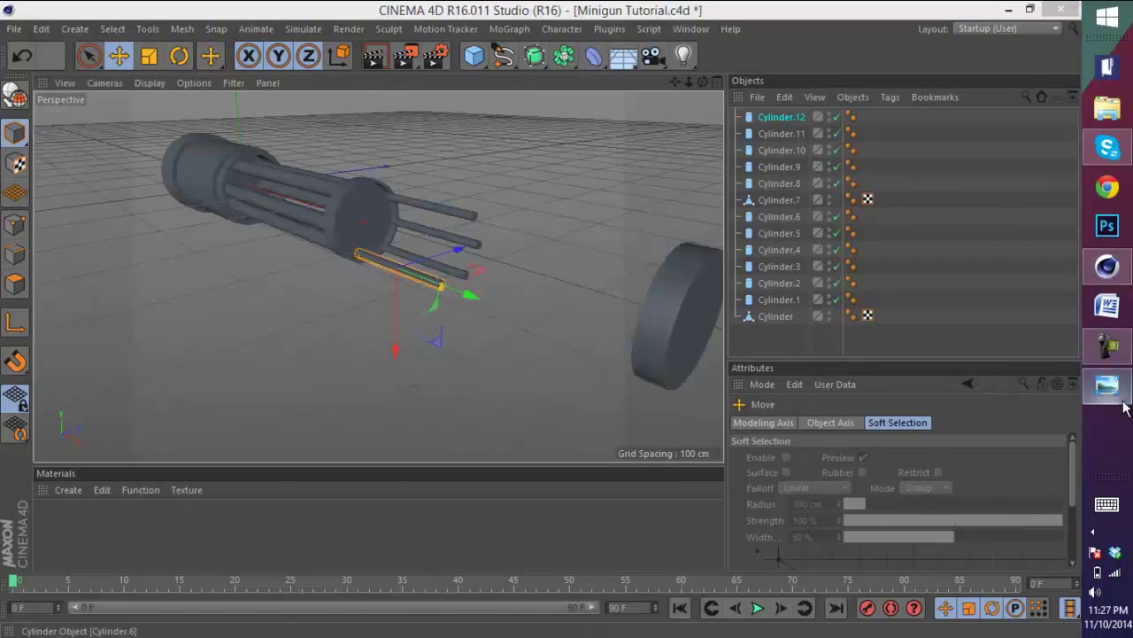
{"action": "left_click", "coordinate": [1107, 385]}
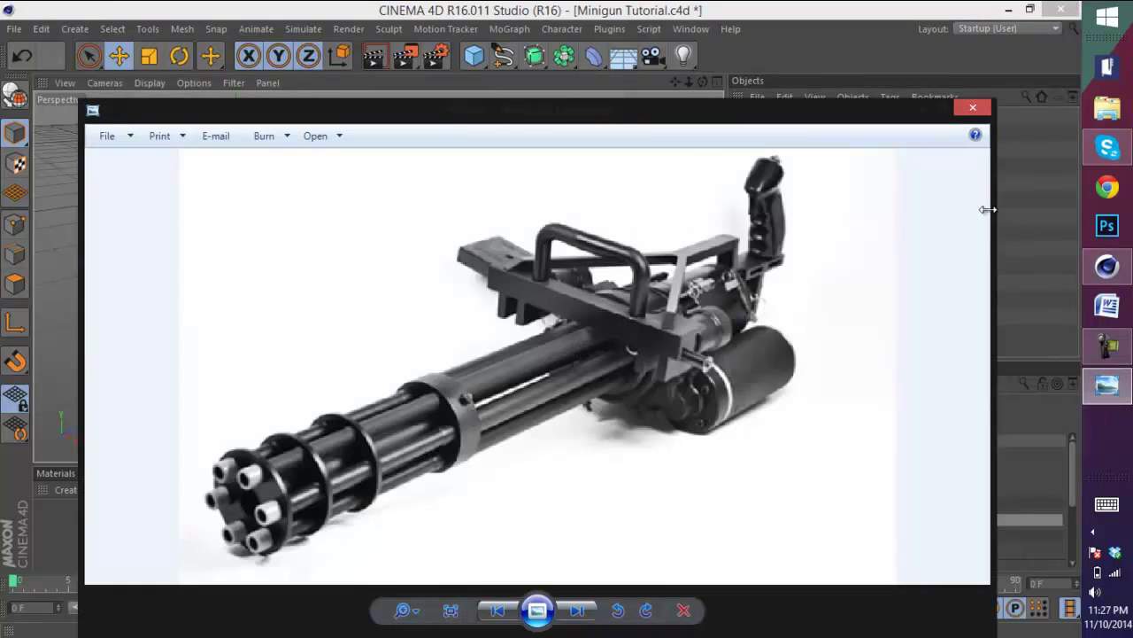
{"action": "left_click", "coordinate": [1010, 251]}
{"action": "left_click_drag", "start_coordinate": [354, 177], "coordinate": [387, 151], "text": "alt"}
{"action": "scroll", "coordinate": [410, 222], "scroll_direction": "up", "scroll_amount": 3}
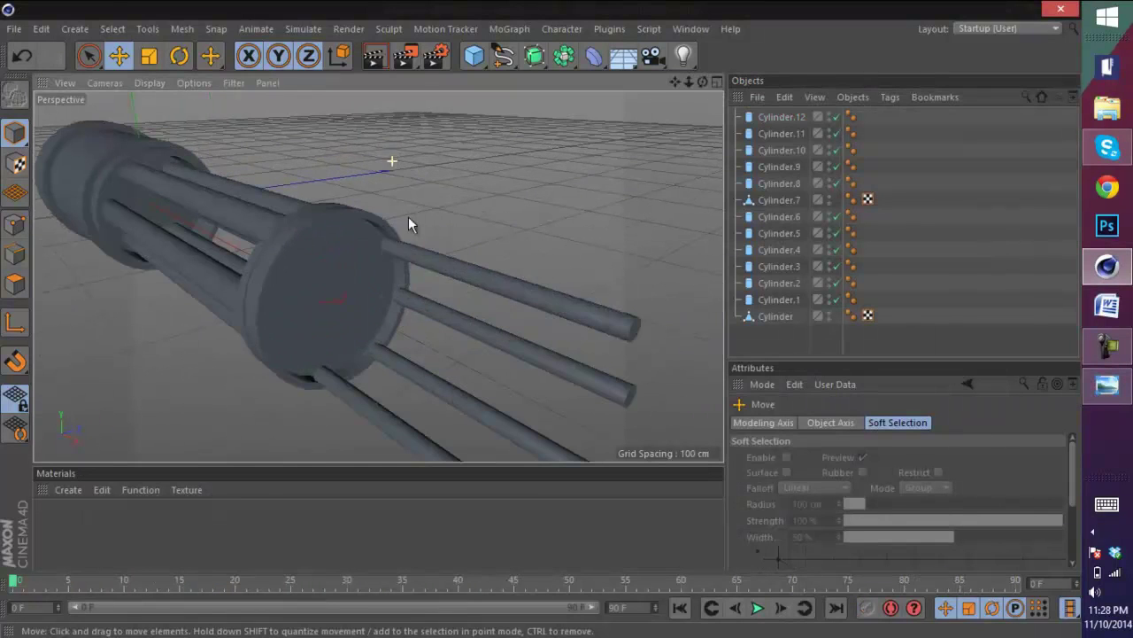
{"action": "left_click", "coordinate": [475, 288]}
{"action": "left_click", "coordinate": [496, 346], "text": "shift"}
{"action": "left_click", "coordinate": [508, 413], "text": "shift"}
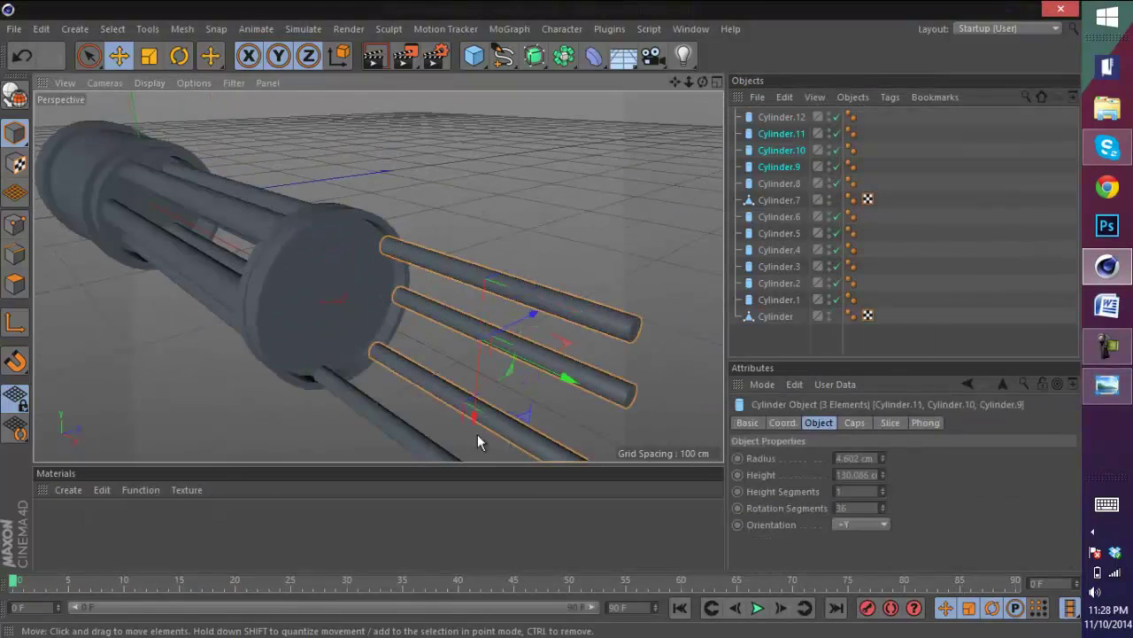
{"action": "left_click", "coordinate": [414, 439], "text": "shift"}
{"action": "left_click_drag", "start_coordinate": [883, 458], "coordinate": [883, 460]}
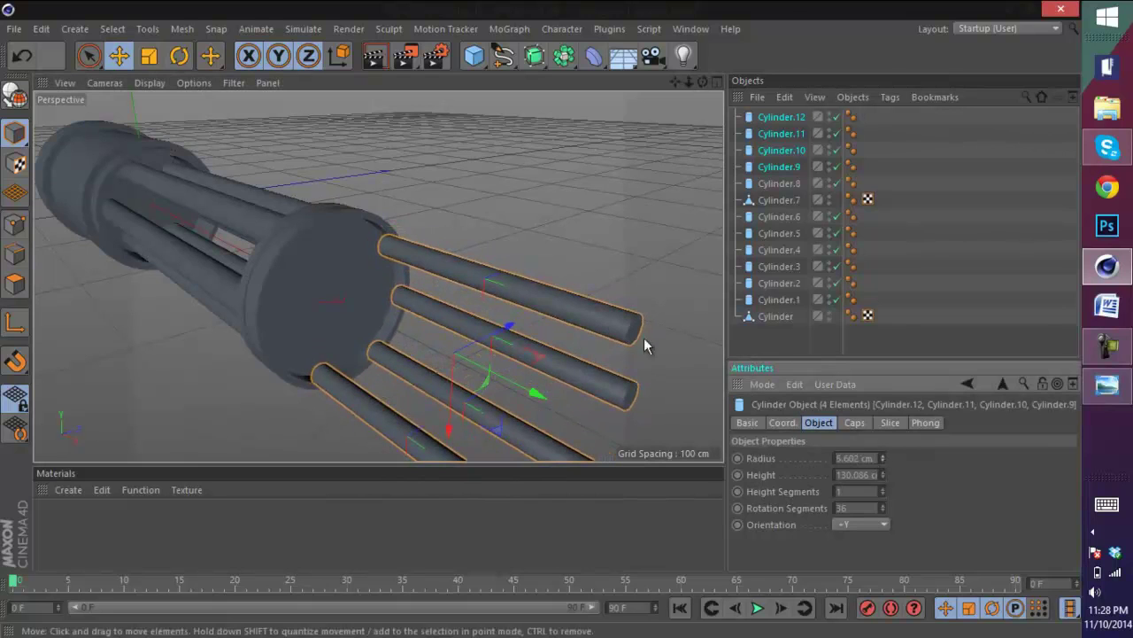
- Move the four thin front barrels slightly back along their axis into the grooved disc and save the file
{"action": "left_click_drag", "start_coordinate": [702, 81], "coordinate": [545, 322]}
{"action": "left_click_drag", "start_coordinate": [630, 322], "coordinate": [587, 309]}
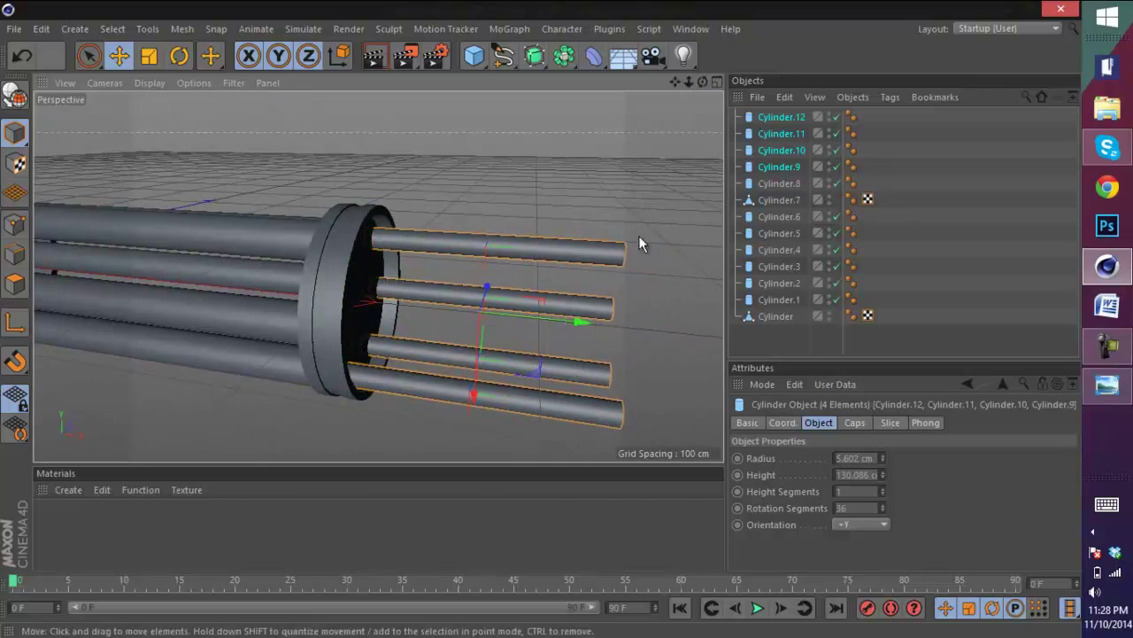
{"action": "left_click_drag", "start_coordinate": [704, 82], "coordinate": [540, 320]}
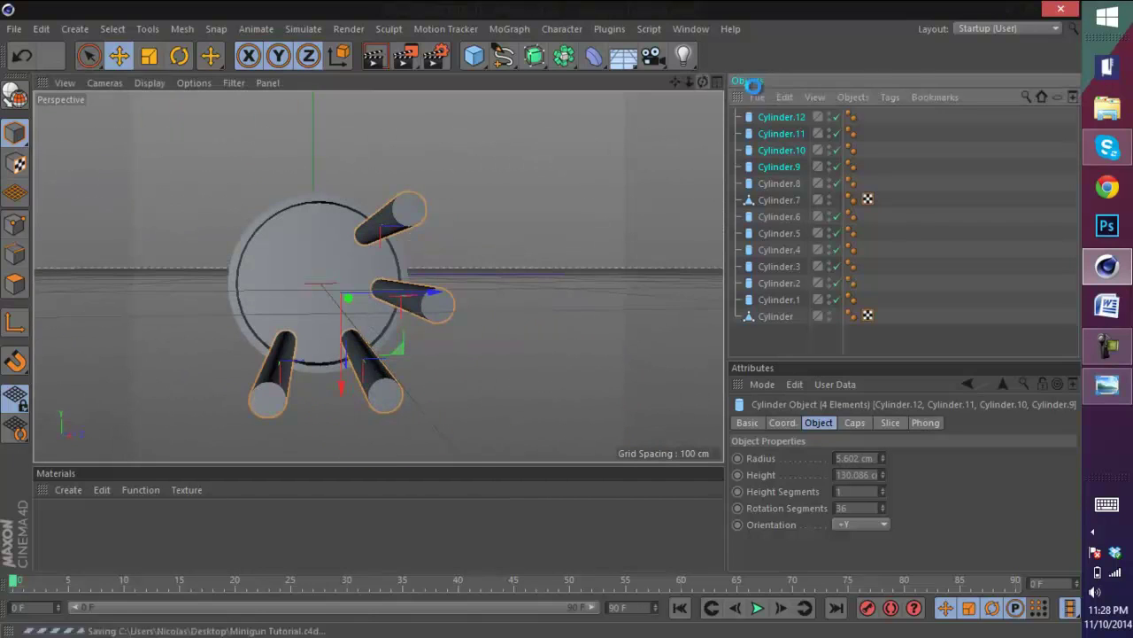
{"action": "left_click", "coordinate": [717, 81]}
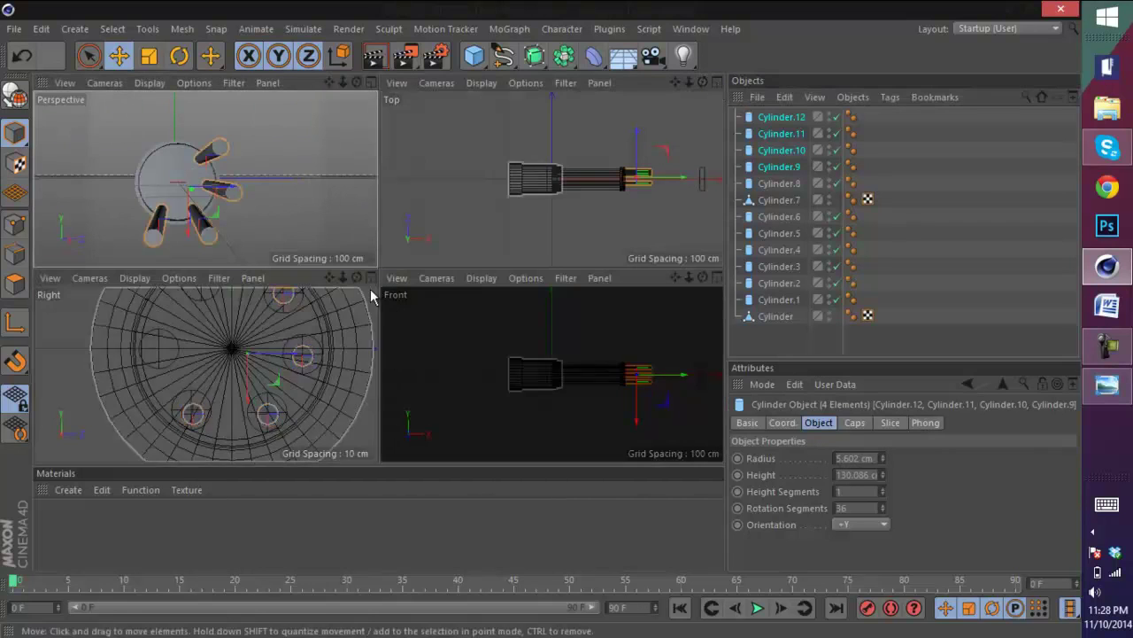
- Check the side-view reference photo and delete the four thin front barrels and the far front disc, Cylinder.8 through Cylinder.12
{"action": "left_click", "coordinate": [1107, 385]}
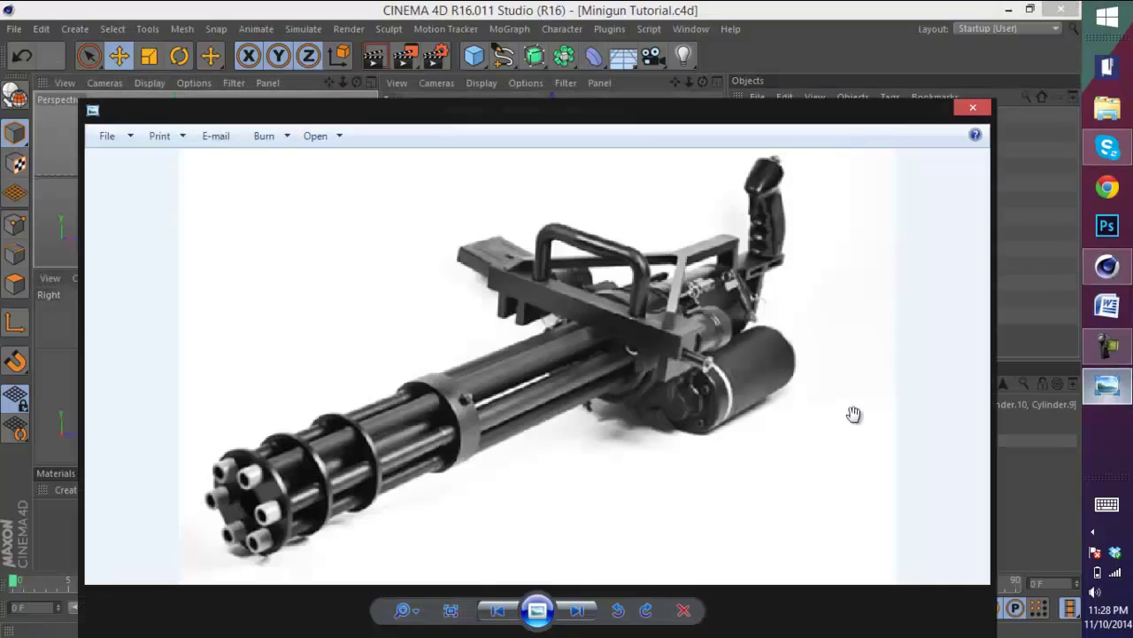
{"action": "left_click", "coordinate": [577, 611]}
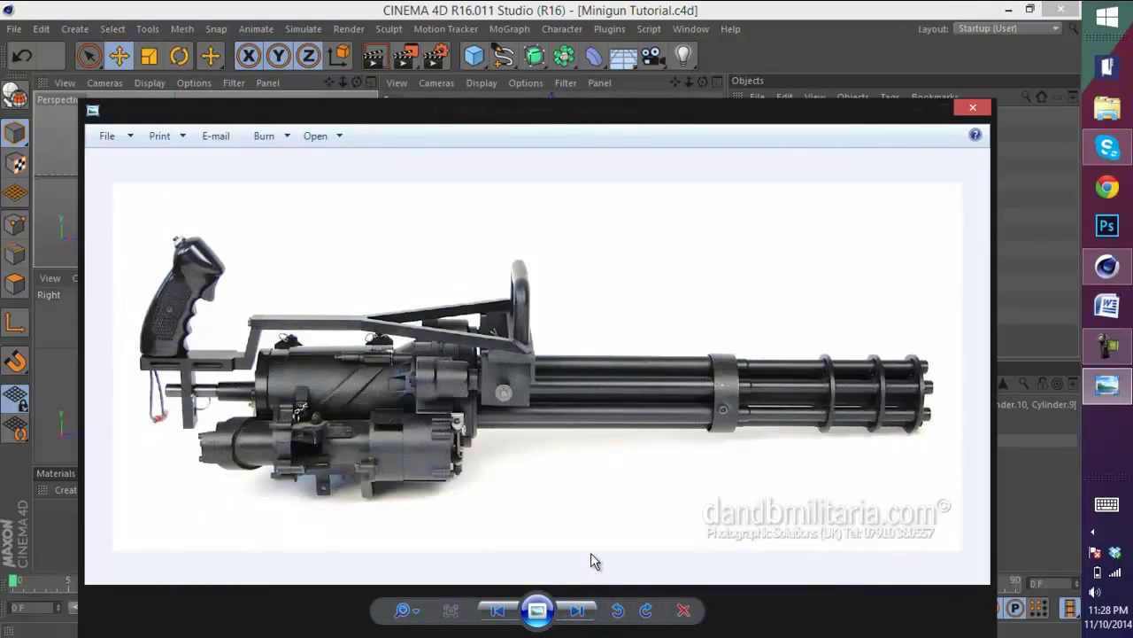
{"action": "left_click", "coordinate": [1035, 271]}
{"action": "scroll", "coordinate": [149, 181], "scroll_direction": "up", "scroll_amount": 5}
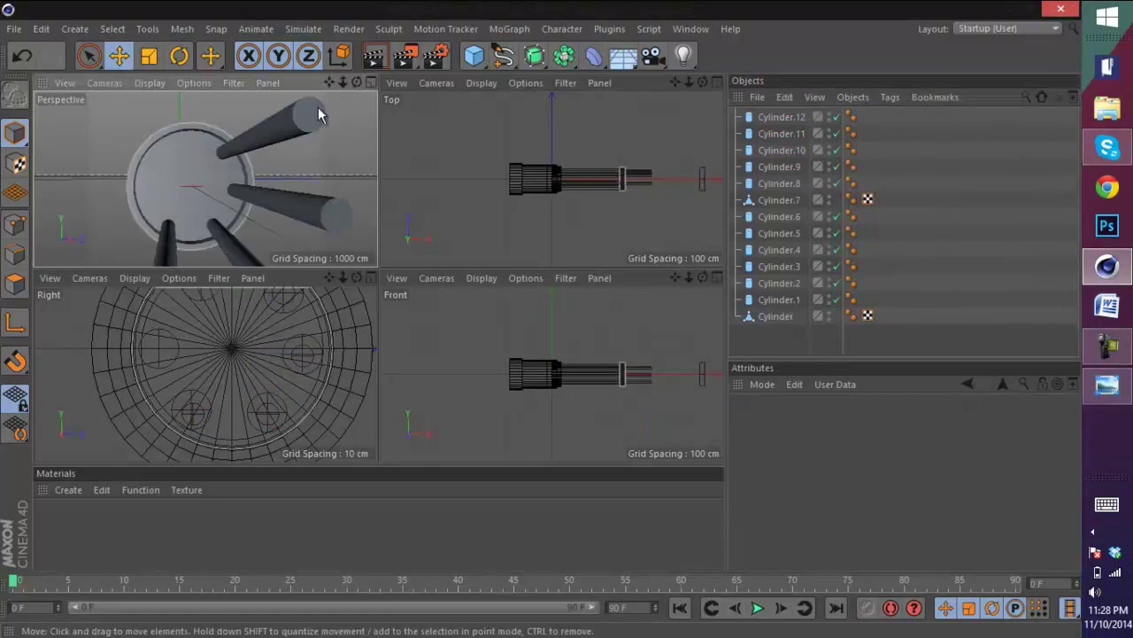
{"action": "left_click_drag", "start_coordinate": [353, 83], "coordinate": [354, 277]}
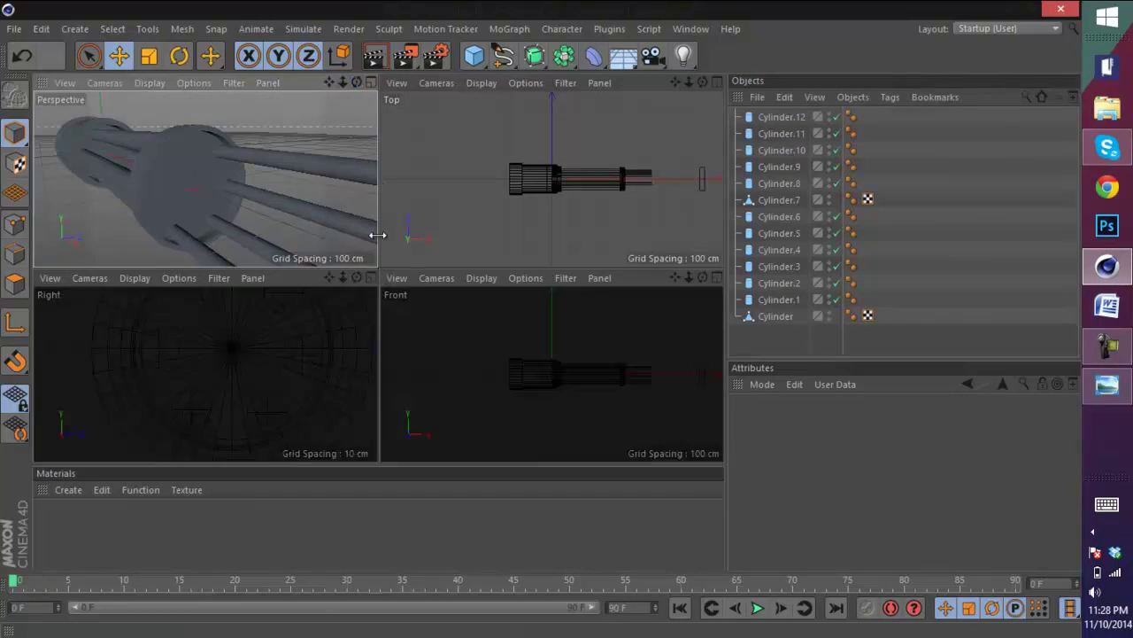
{"action": "left_click", "coordinate": [777, 120]}
{"action": "left_click", "coordinate": [781, 184], "text": "shift"}
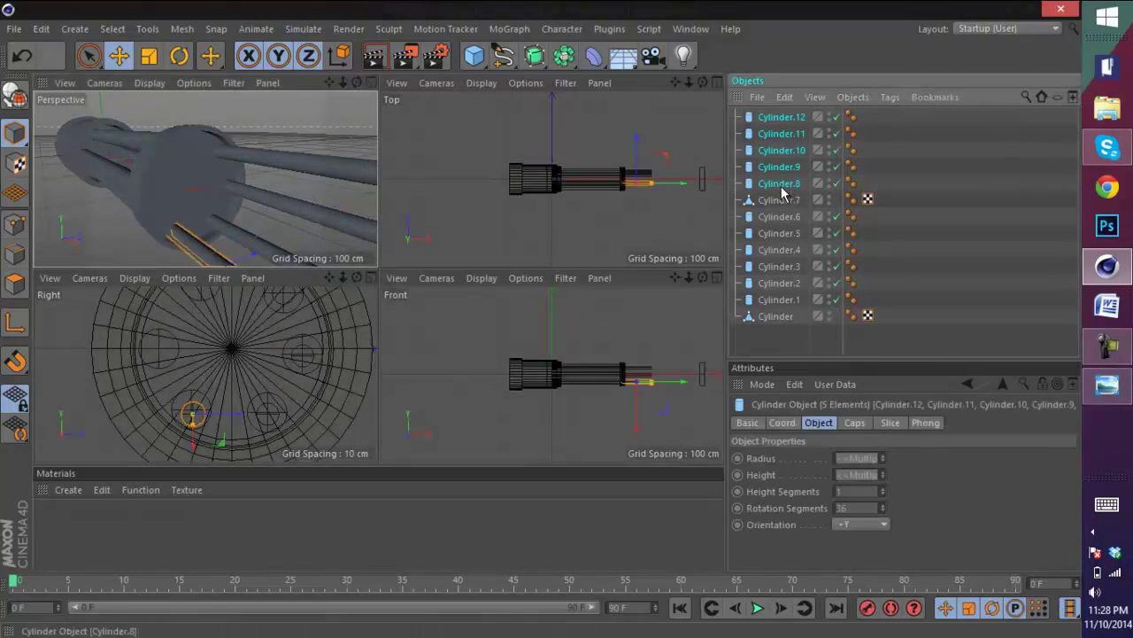
{"action": "key", "text": "Delete"}
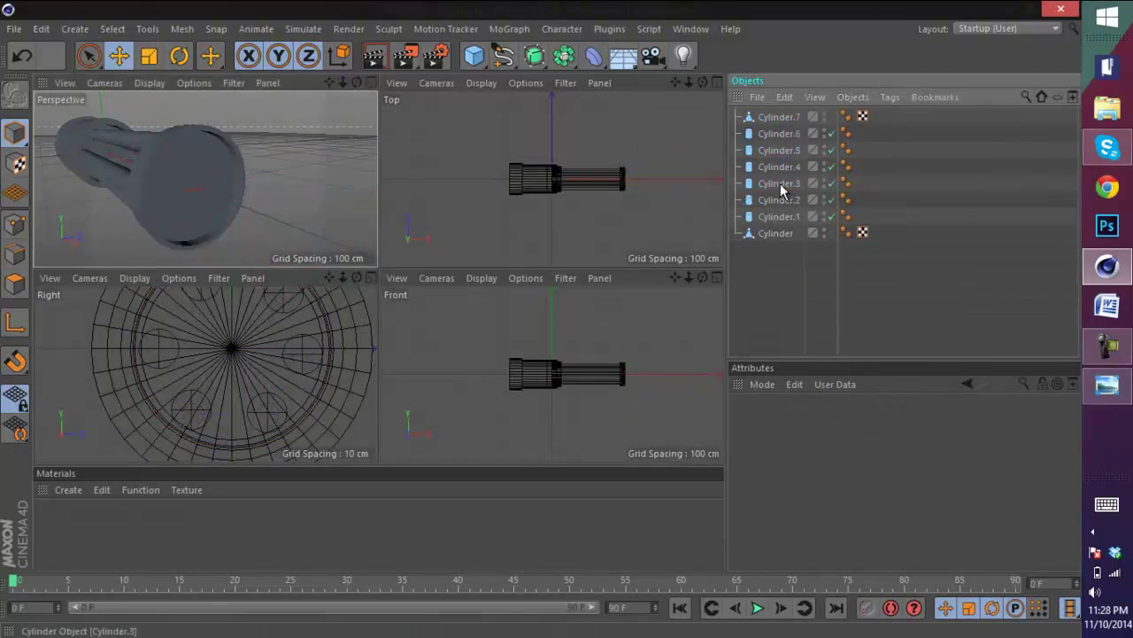
- Select the six original barrels, Cylinder.1 through Cylinder.6, and duplicate them forward along their axis, ahead of the grooved disc
{"action": "left_click", "coordinate": [774, 134]}
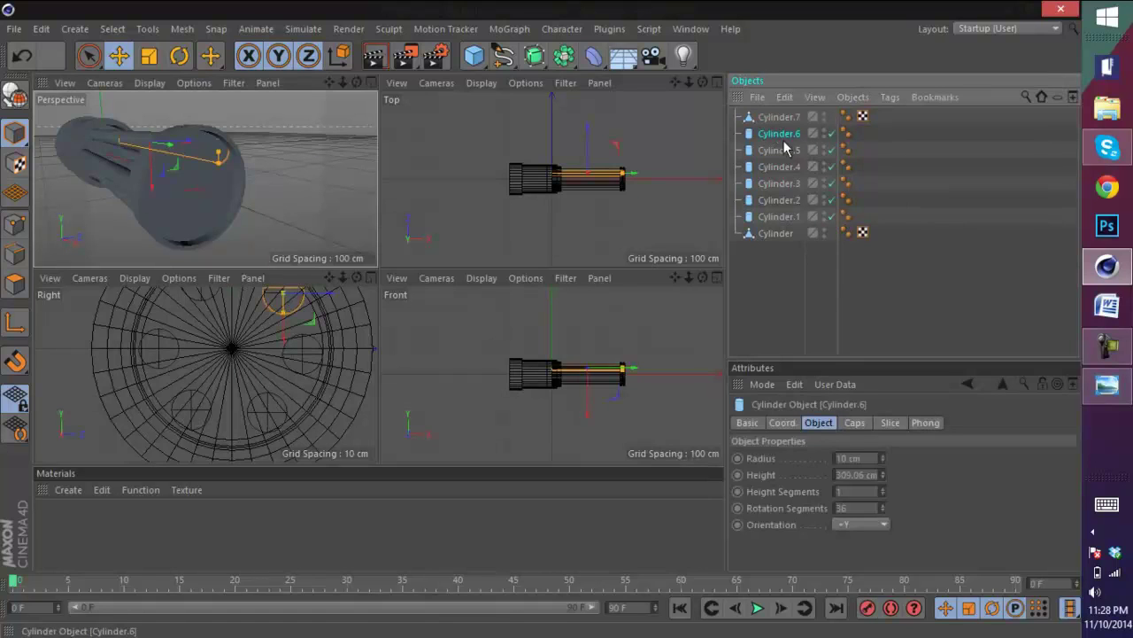
{"action": "left_click", "coordinate": [782, 200], "text": "shift"}
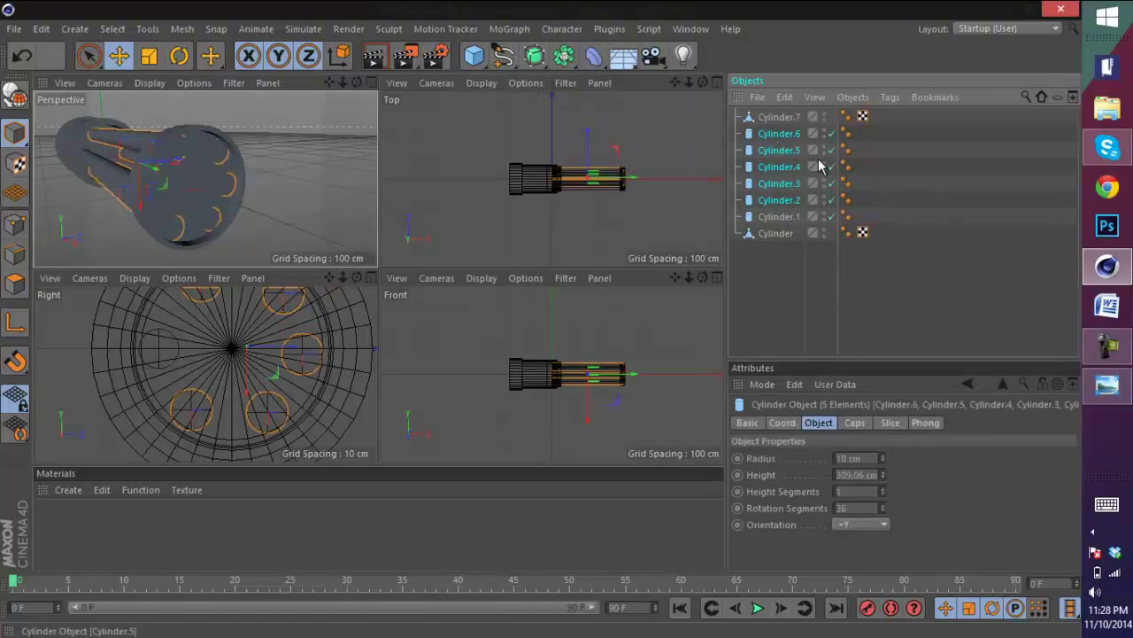
{"action": "left_click", "coordinate": [788, 217], "text": "shift"}
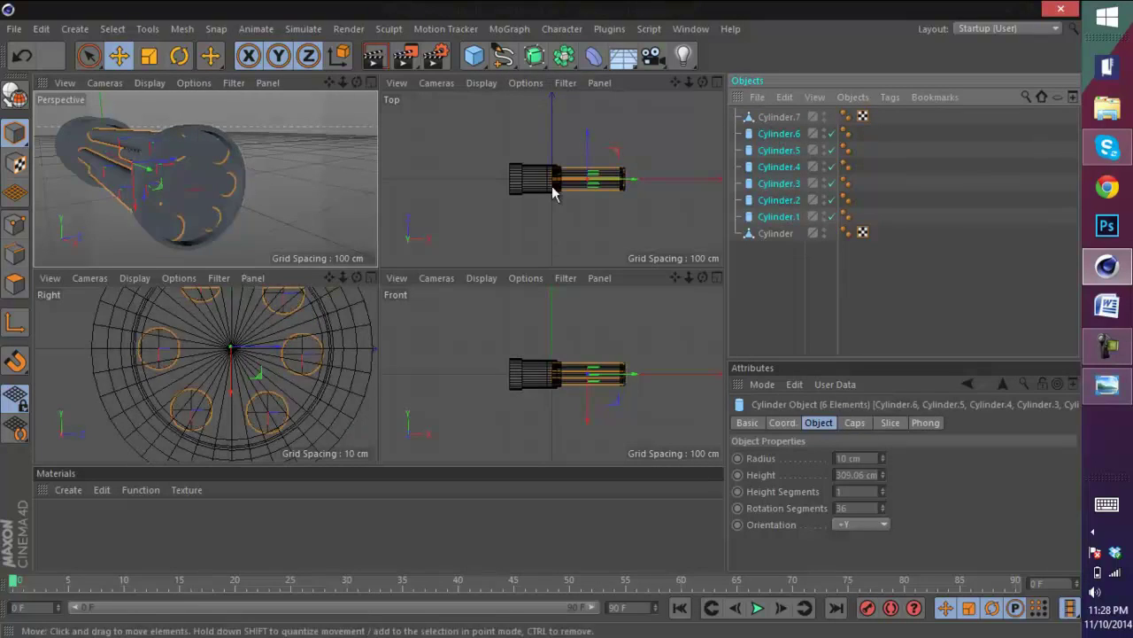
{"action": "left_click_drag", "start_coordinate": [615, 177], "coordinate": [685, 178], "text": "ctrl"}
{"action": "mouse_move", "coordinate": [347, 83]}
{"action": "left_mouse_down"}
{"action": "mouse_move", "coordinate": [380, 270]}
{"action": "mouse_move", "coordinate": [356, 84]}
{"action": "left_mouse_up"}
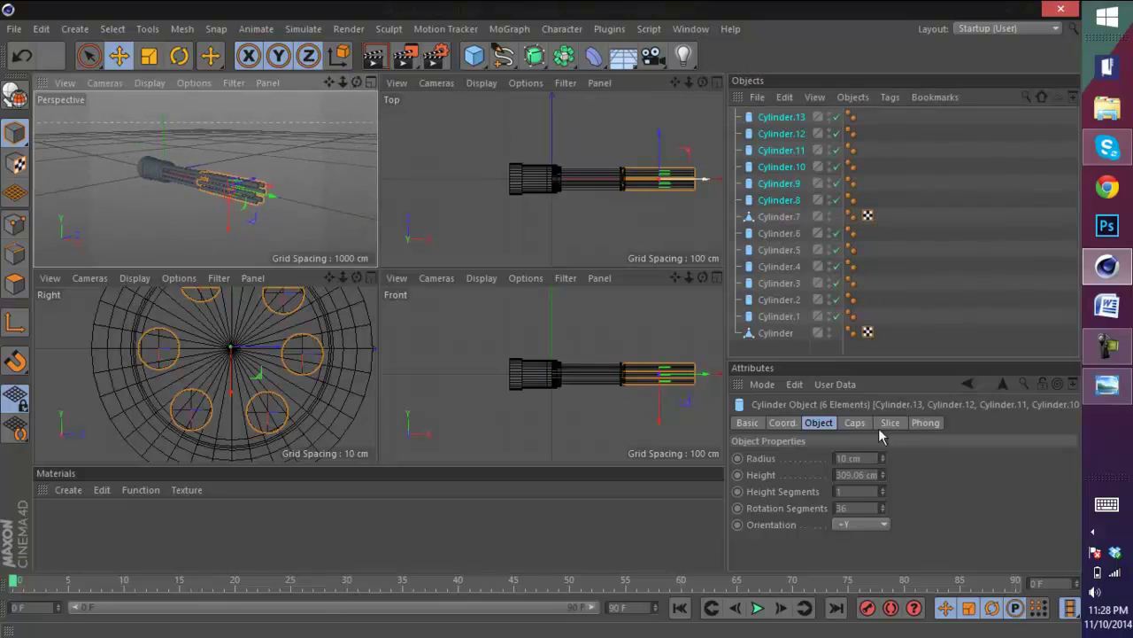
- Shorten the six copied barrels to a height of about 100 cm and slide them back into the grooved disc
{"action": "left_click_drag", "start_coordinate": [884, 473], "coordinate": [886, 489]}
{"action": "left_click_drag", "start_coordinate": [916, 611], "coordinate": [885, 466]}
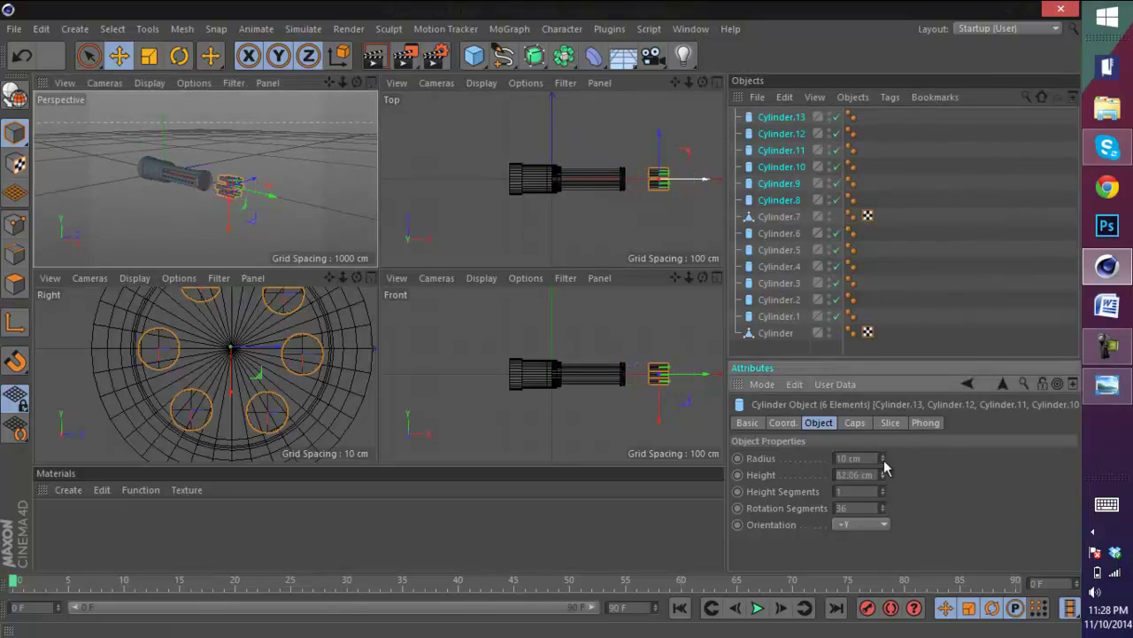
{"action": "scroll", "coordinate": [206, 202], "scroll_direction": "up", "scroll_amount": 5}
{"action": "scroll", "coordinate": [315, 159], "scroll_direction": "up", "scroll_amount": 3}
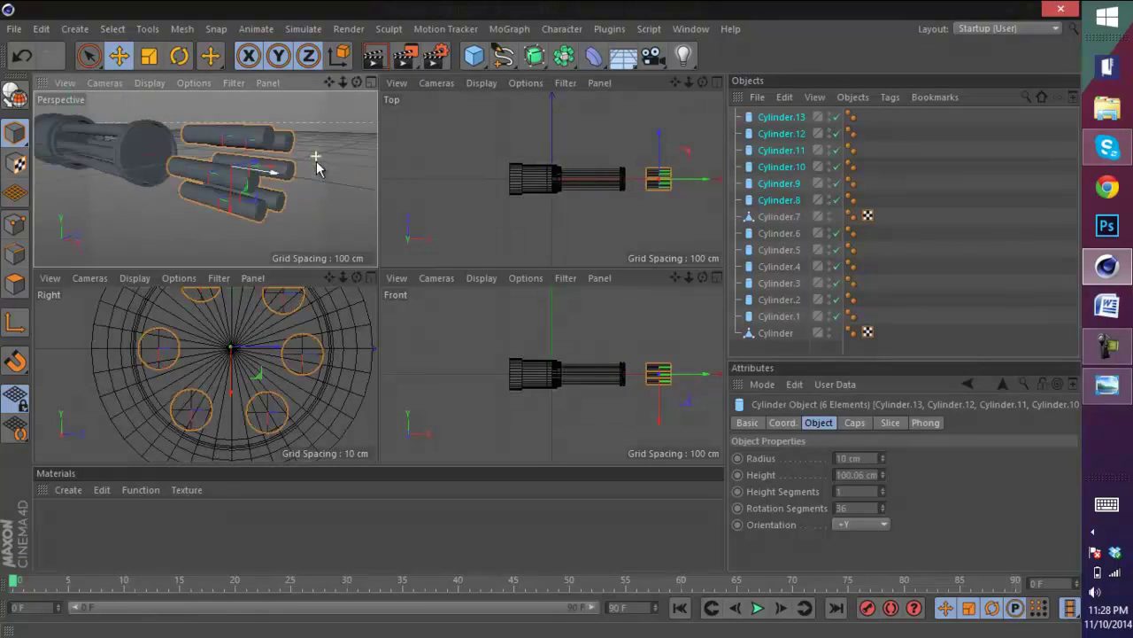
{"action": "left_click_drag", "start_coordinate": [273, 182], "coordinate": [198, 161]}
{"action": "scroll", "coordinate": [112, 100], "scroll_direction": "up", "scroll_amount": 4}
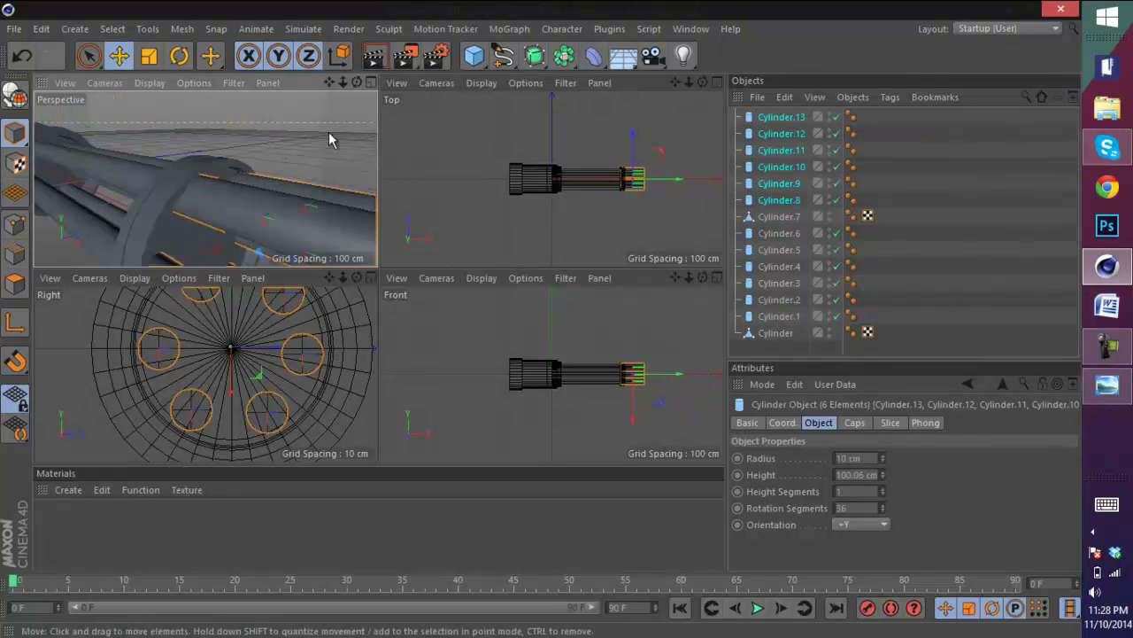
{"action": "left_click_drag", "start_coordinate": [356, 83], "coordinate": [378, 269]}
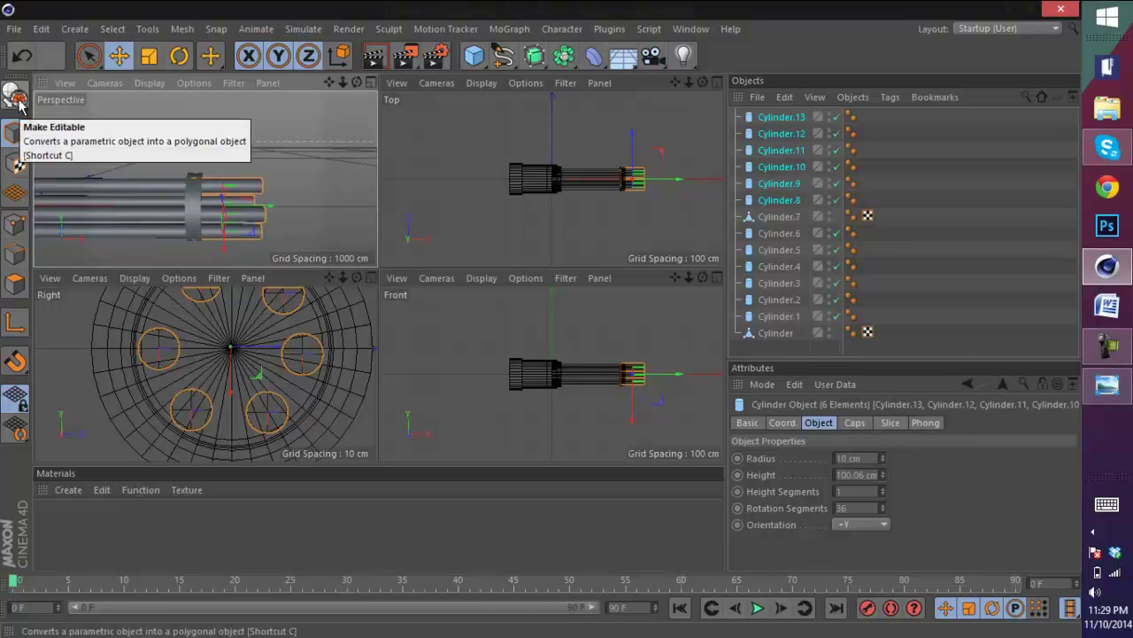
- Lengthen the six front barrels to about 127 cm and shift them along their axis so their rear ends sit in the disc
{"action": "left_click_drag", "start_coordinate": [253, 215], "coordinate": [279, 213]}
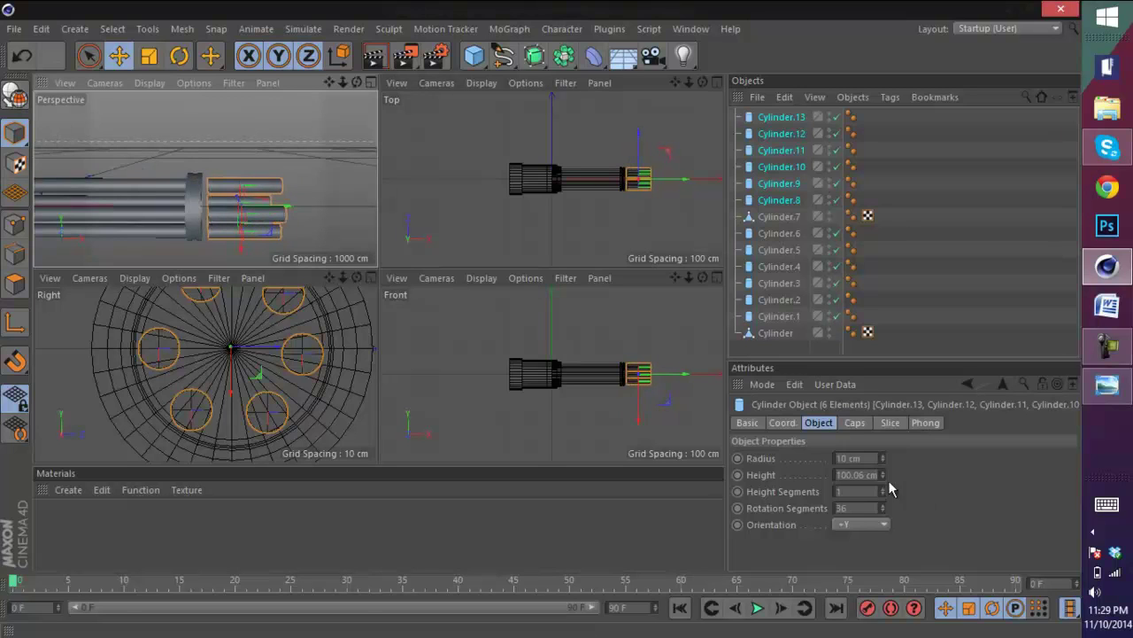
{"action": "mouse_move", "coordinate": [882, 475]}
{"action": "left_mouse_down"}
{"action": "mouse_move", "coordinate": [880, 458]}
{"action": "mouse_move", "coordinate": [880, 473]}
{"action": "left_mouse_up"}
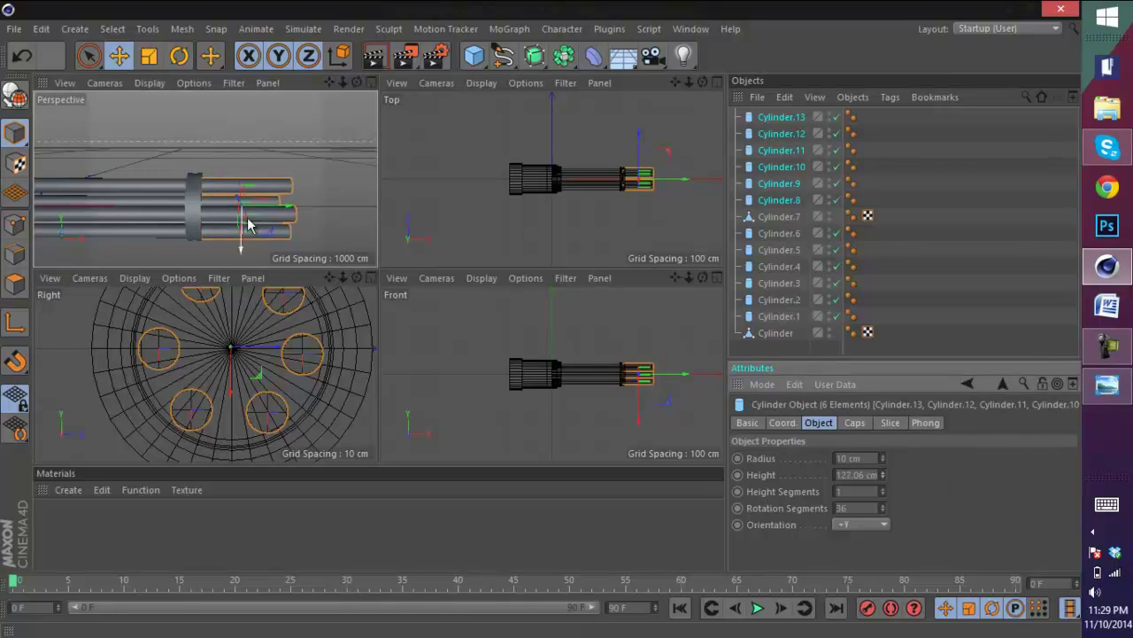
{"action": "mouse_move", "coordinate": [286, 213]}
{"action": "left_mouse_down"}
{"action": "mouse_move", "coordinate": [311, 216]}
{"action": "mouse_move", "coordinate": [277, 213]}
{"action": "left_mouse_up"}
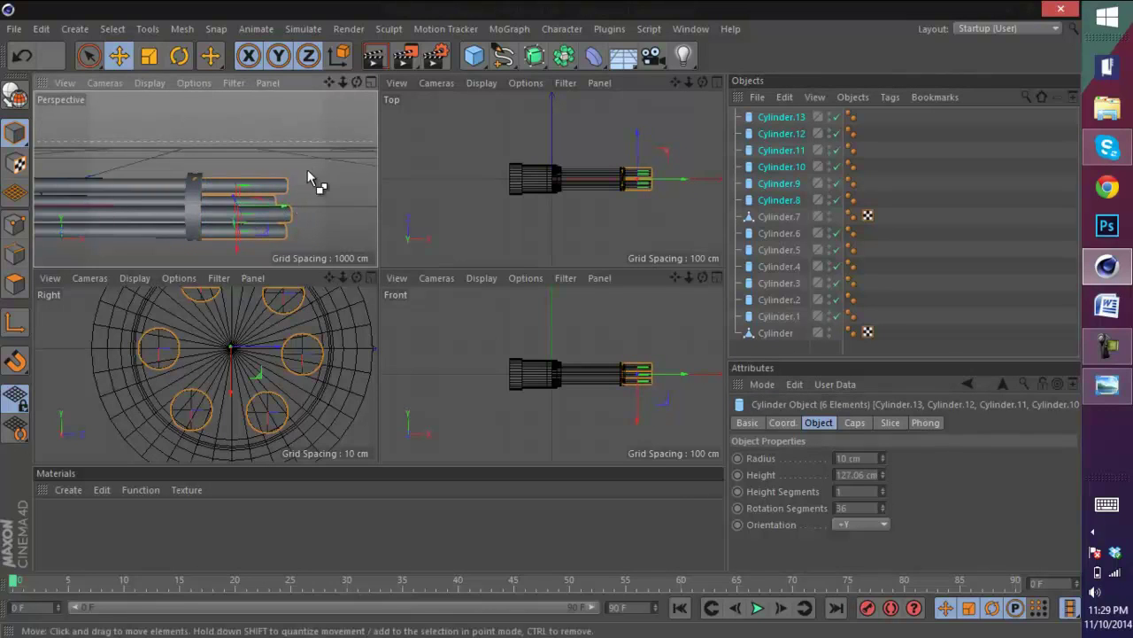
{"action": "scroll", "coordinate": [216, 162], "scroll_direction": "up", "scroll_amount": 5}
{"action": "scroll", "coordinate": [226, 157], "scroll_direction": "down", "scroll_amount": 3}
{"action": "scroll", "coordinate": [276, 134], "scroll_direction": "down", "scroll_amount": 3}
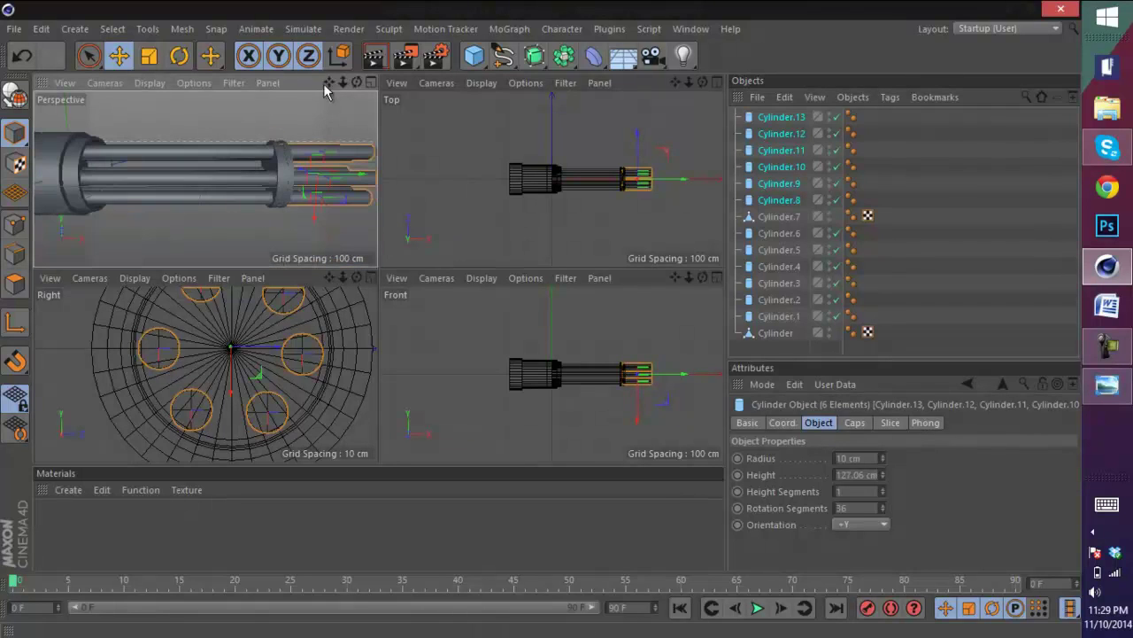
- Render a close-up of the perspective view to check where the front barrels meet the grooved disc
{"action": "left_click_drag", "start_coordinate": [328, 81], "coordinate": [251, 95]}
{"action": "scroll", "coordinate": [212, 162], "scroll_direction": "up", "scroll_amount": 4}
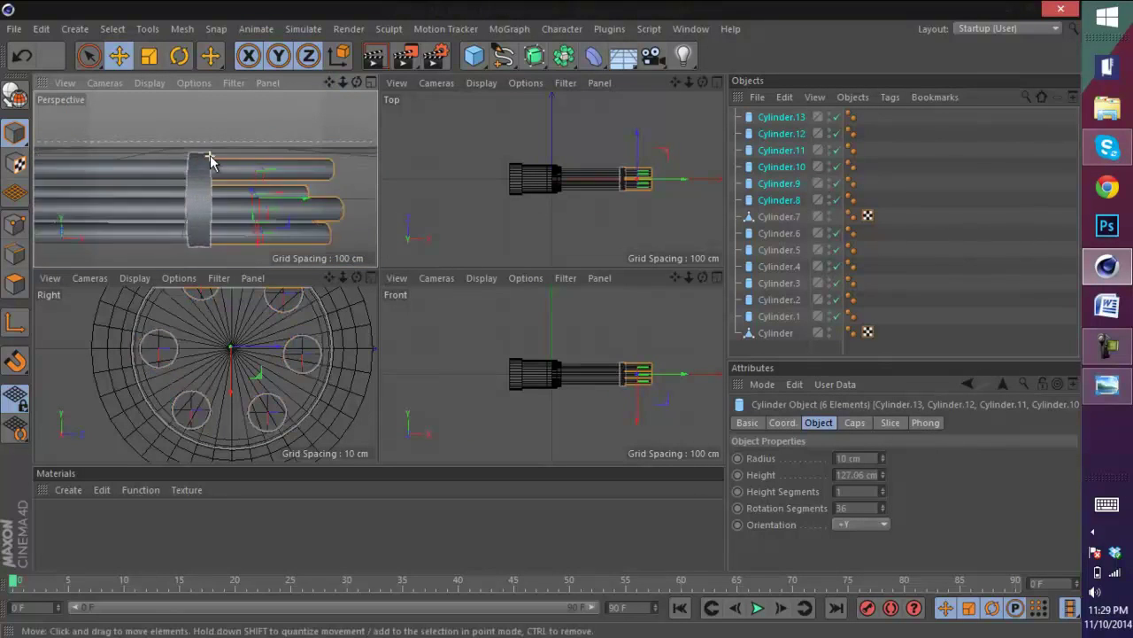
{"action": "left_click", "coordinate": [372, 61]}
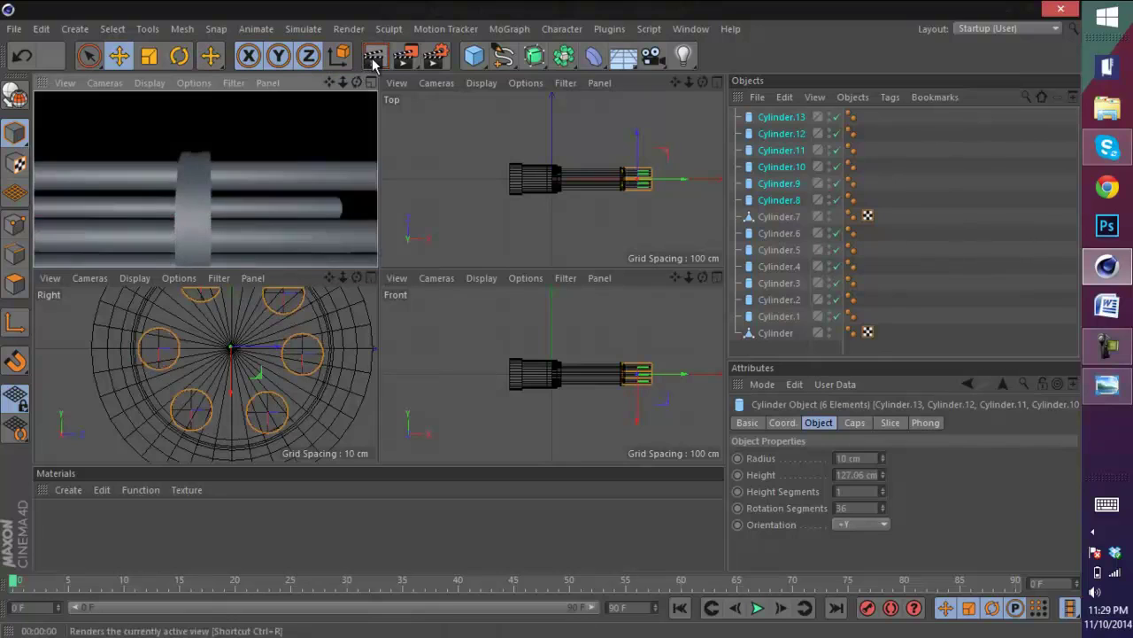
{"action": "left_click_drag", "start_coordinate": [344, 271], "coordinate": [377, 269]}
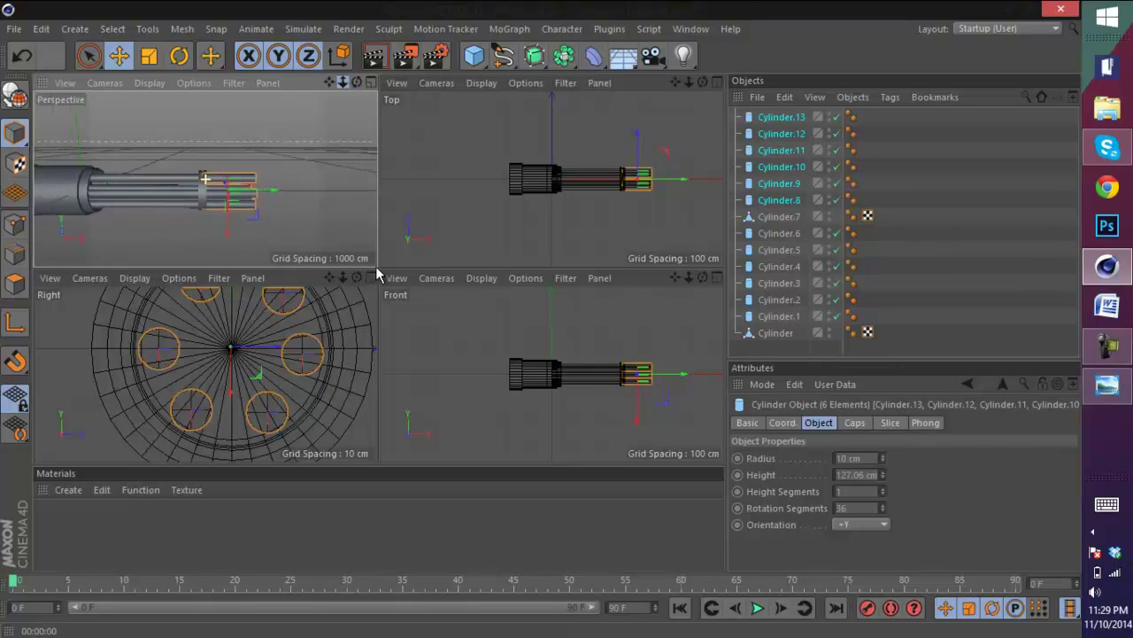
- Make the six front barrels editable and knife-cut straight across their polygons just ahead of the grooved disc, with Visible Only off
{"action": "left_click", "coordinate": [15, 93]}
{"action": "left_click", "coordinate": [14, 284]}
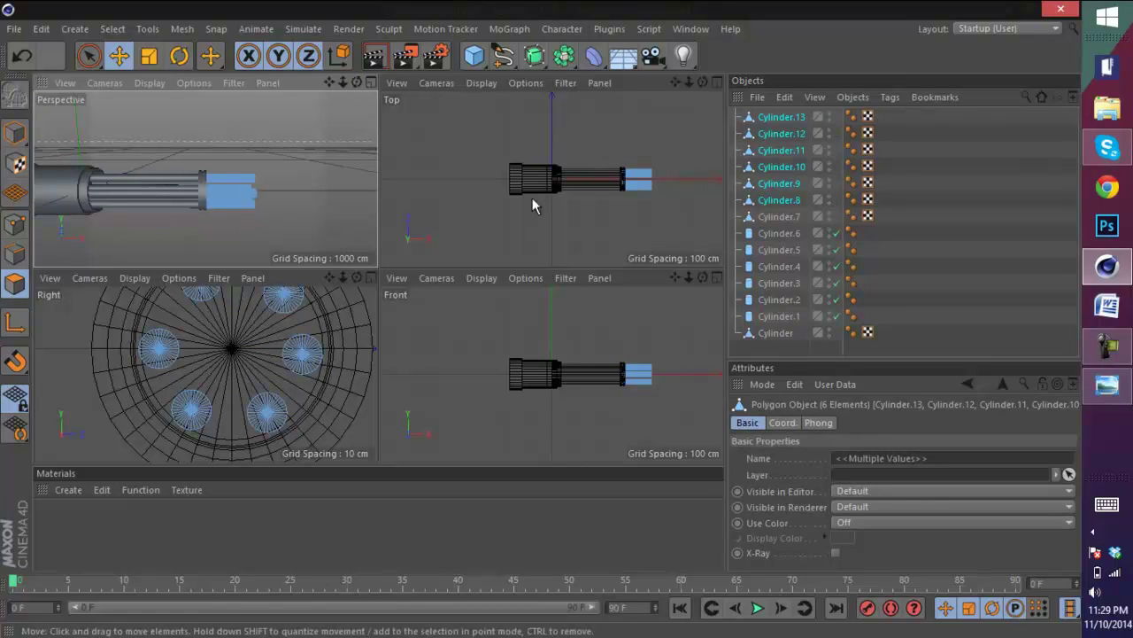
{"action": "key", "text": "k"}
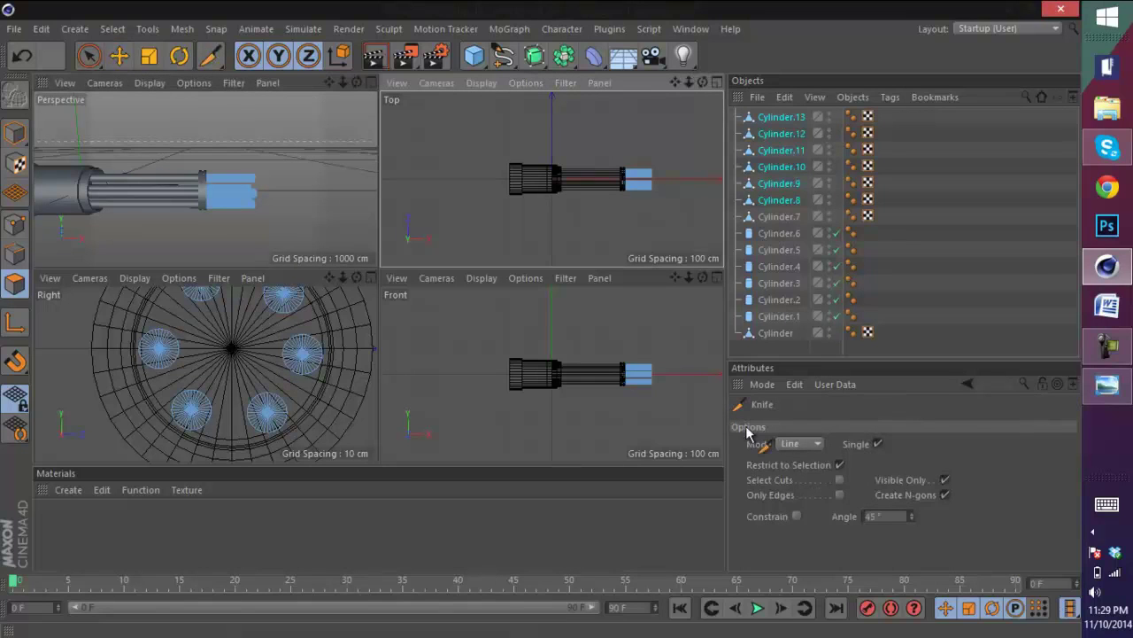
{"action": "left_click", "coordinate": [945, 480]}
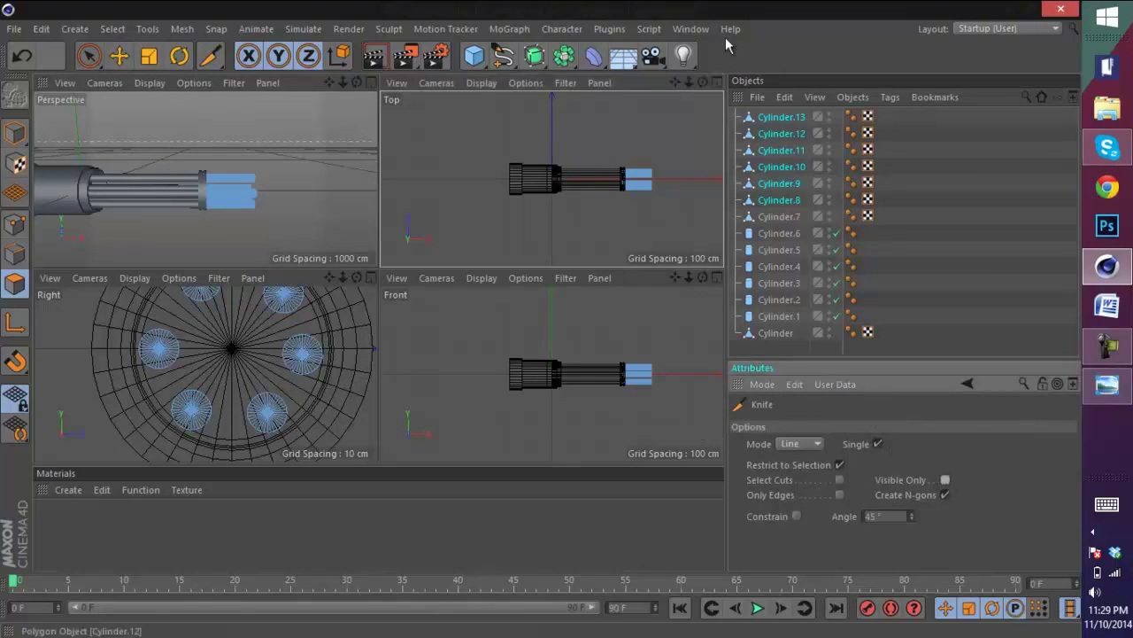
{"action": "scroll", "coordinate": [651, 158], "scroll_direction": "up", "scroll_amount": 5}
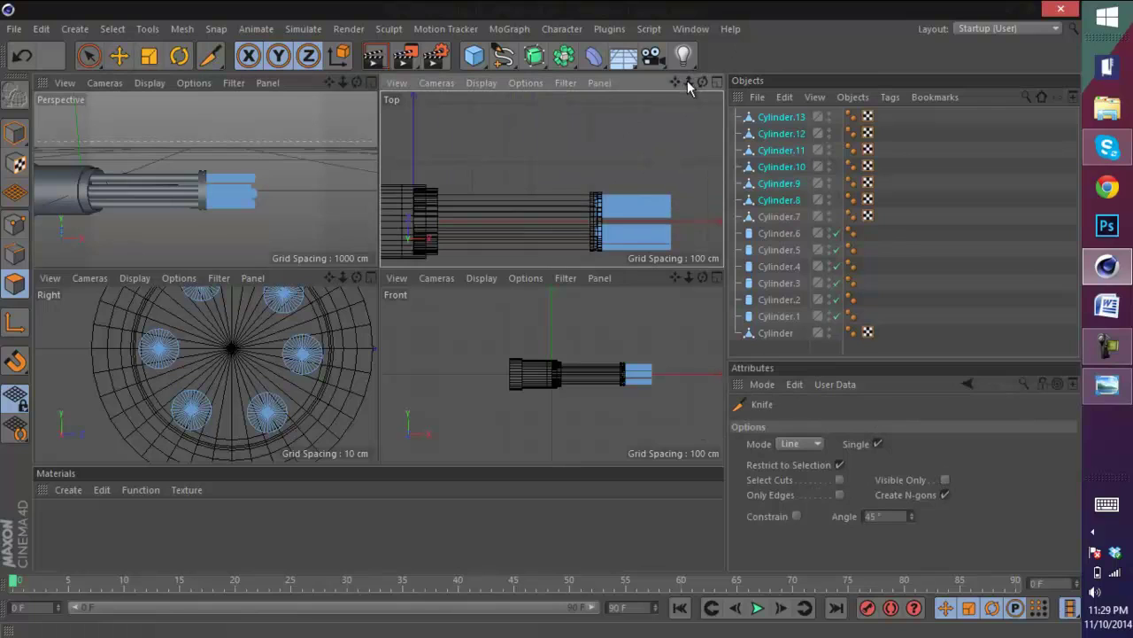
{"action": "left_click_drag", "start_coordinate": [688, 82], "coordinate": [547, 283]}
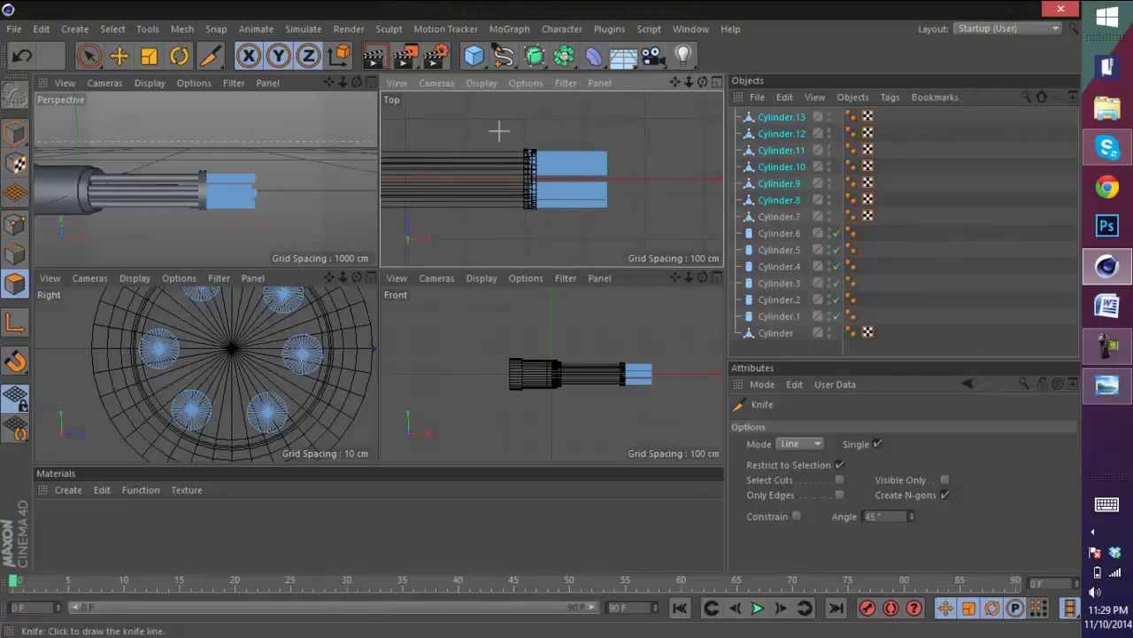
- Loop-select the short polygon bands beside the grooved disc on the front barrels in the enlarged perspective view
{"action": "left_click", "coordinate": [370, 82]}
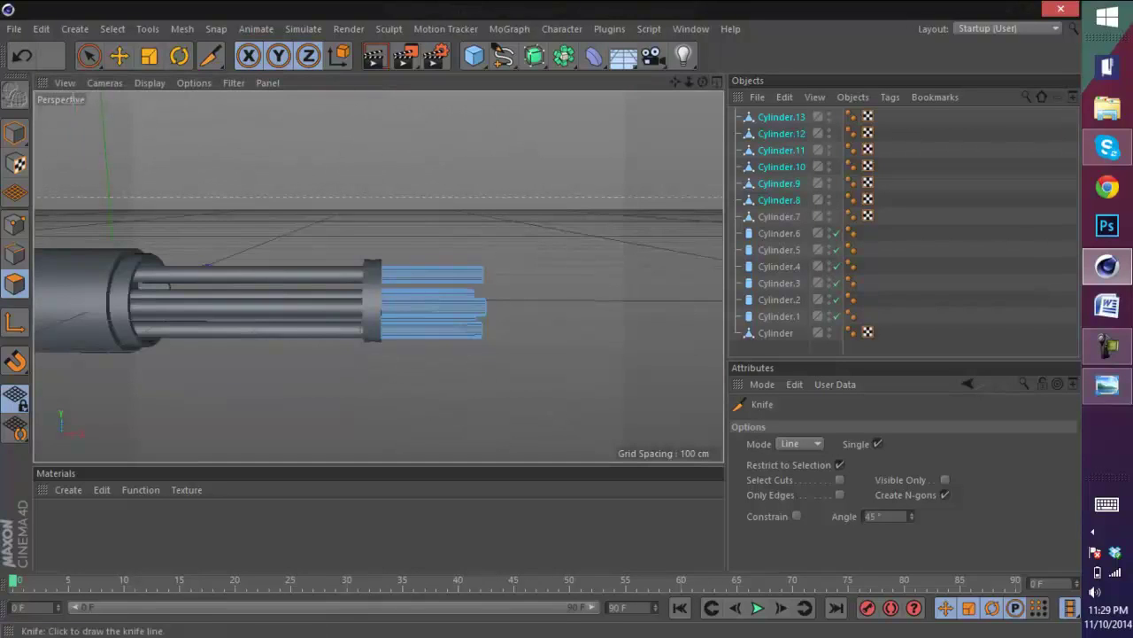
{"action": "left_click", "coordinate": [119, 55]}
{"action": "left_click", "coordinate": [113, 29]}
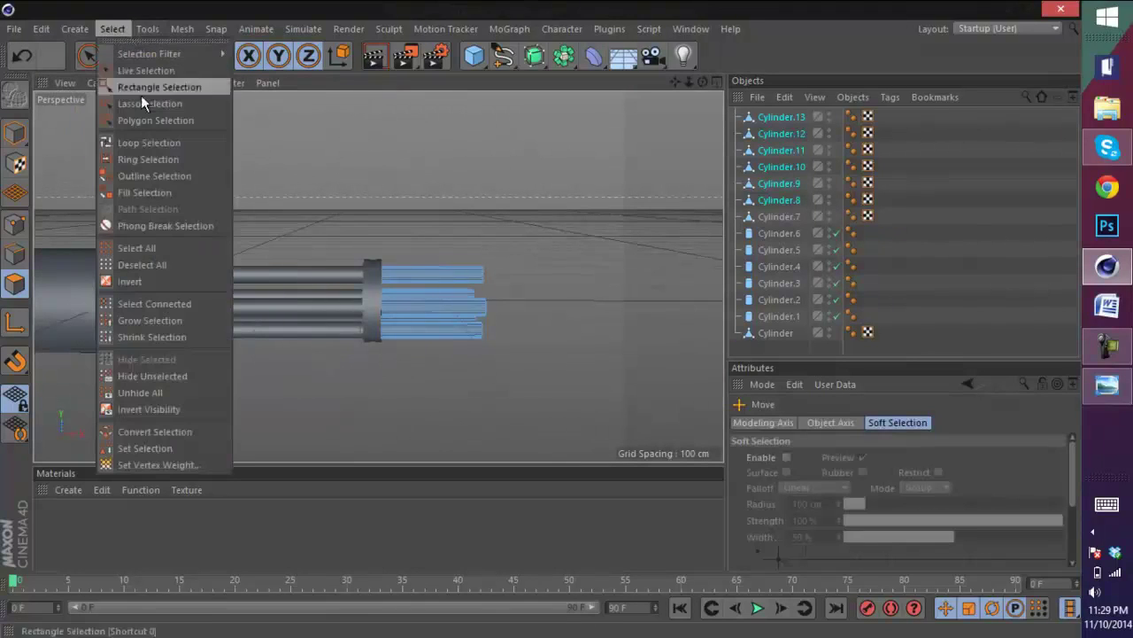
{"action": "left_click", "coordinate": [146, 142]}
{"action": "left_click", "coordinate": [392, 278]}
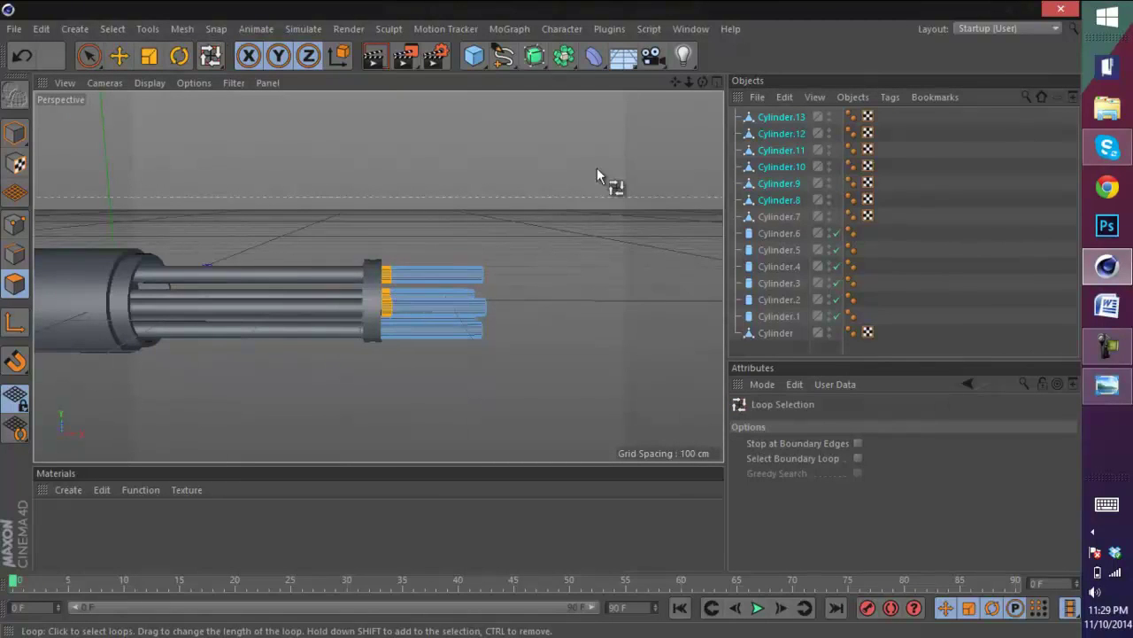
- Loop-select the long side polygons on all six barrels in front of the collar
{"action": "left_click_drag", "start_coordinate": [702, 83], "coordinate": [535, 328]}
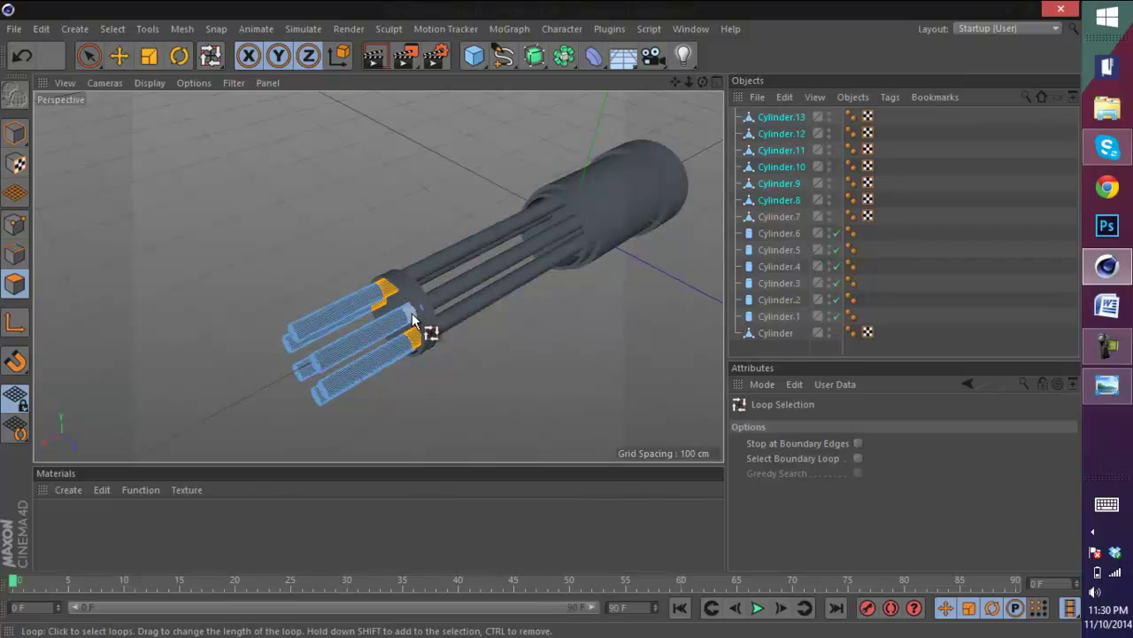
{"action": "left_click_drag", "start_coordinate": [704, 81], "coordinate": [565, 255]}
{"action": "left_click", "coordinate": [425, 325], "text": "shift"}
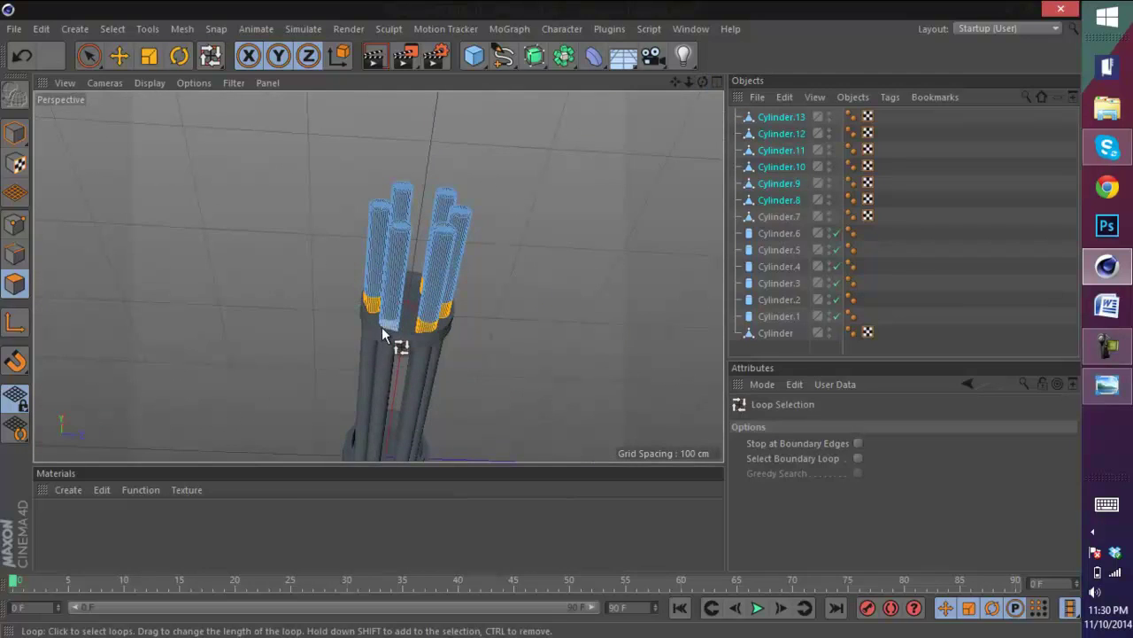
{"action": "scroll", "coordinate": [443, 266], "scroll_direction": "up", "scroll_amount": 2}
{"action": "left_click", "coordinate": [464, 237]}
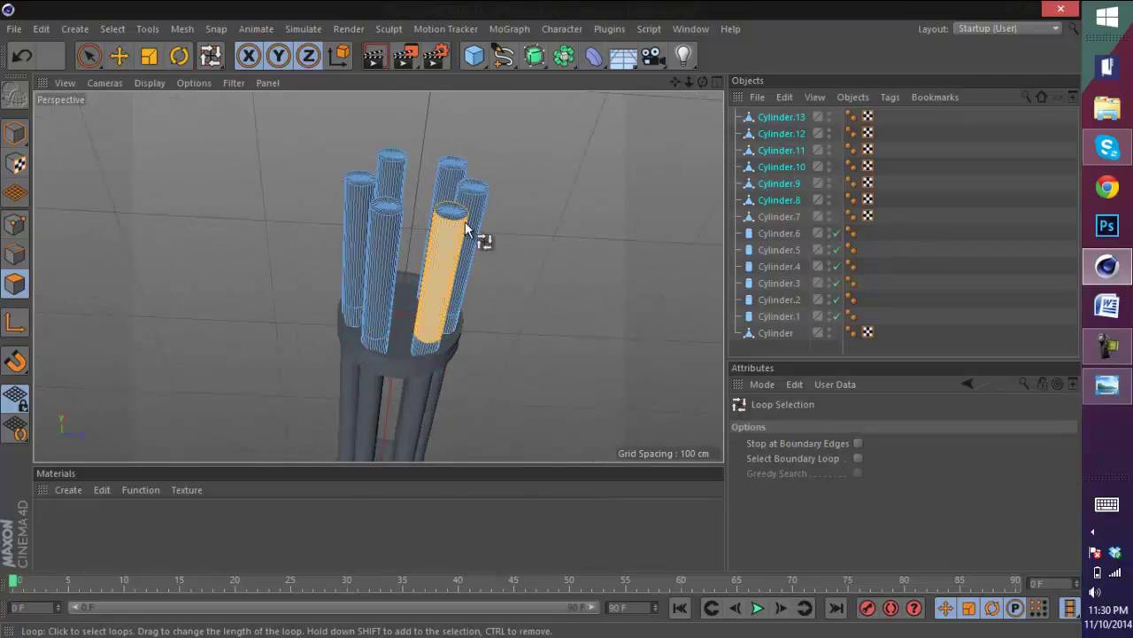
{"action": "left_click", "coordinate": [473, 205], "text": "shift"}
{"action": "left_click", "coordinate": [450, 182], "text": "shift"}
{"action": "left_click", "coordinate": [381, 228], "text": "shift"}
{"action": "left_click", "coordinate": [368, 190], "text": "shift"}
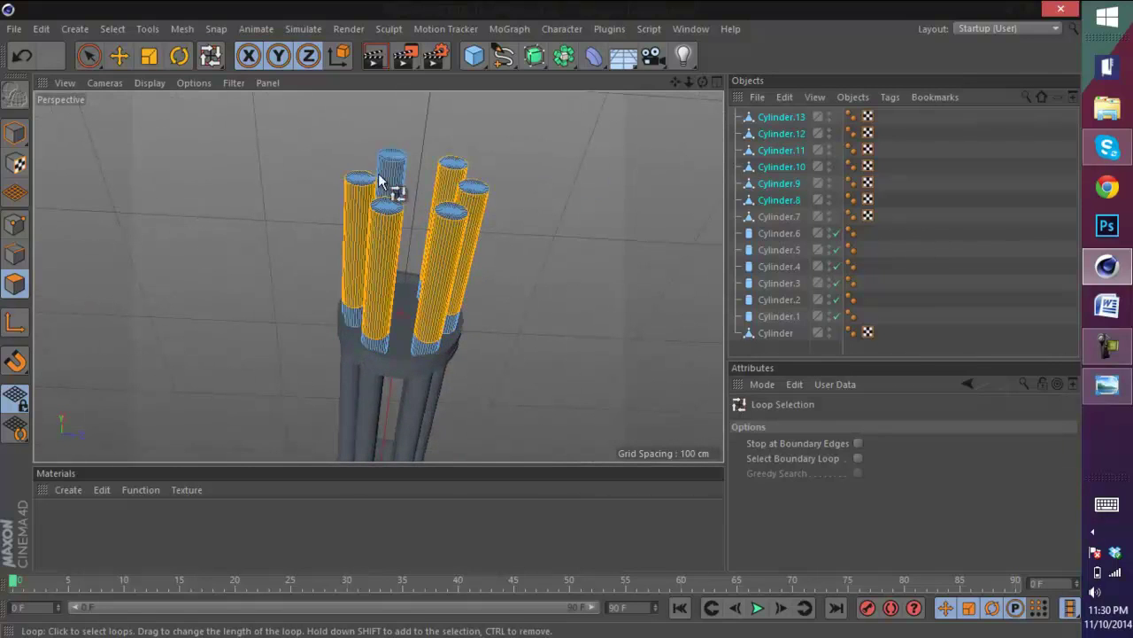
{"action": "left_click", "coordinate": [393, 170], "text": "shift"}
- Add the round end caps of the six barrels to the polygon selection
{"action": "left_click", "coordinate": [391, 157], "text": "shift"}
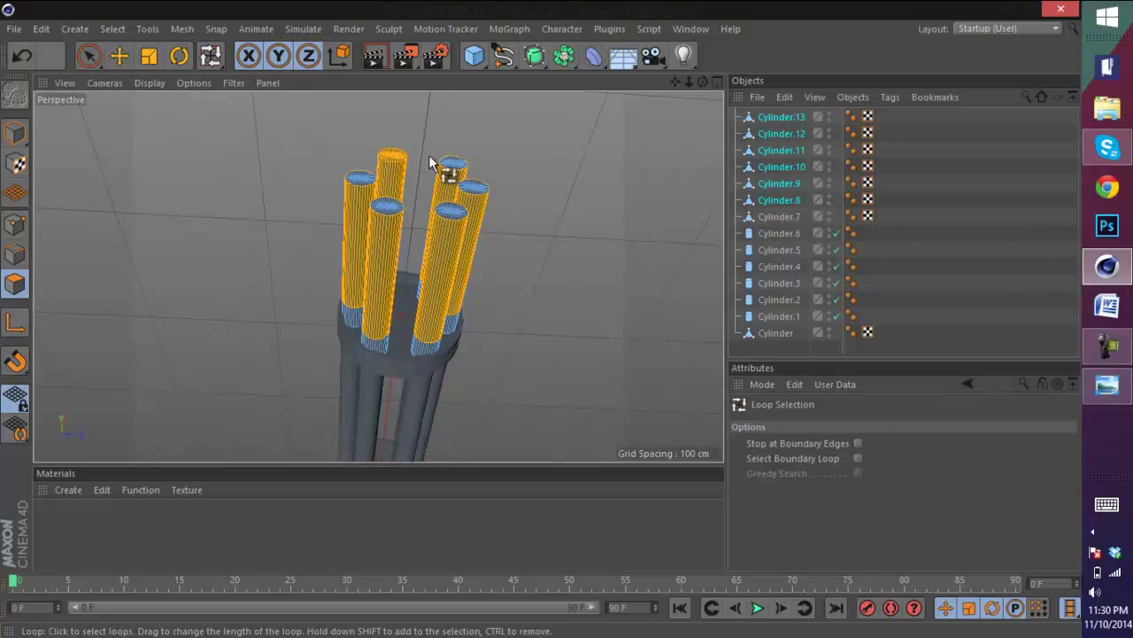
{"action": "left_click", "coordinate": [452, 163], "text": "shift"}
{"action": "left_click", "coordinate": [475, 190], "text": "shift"}
{"action": "left_click", "coordinate": [454, 211], "text": "shift"}
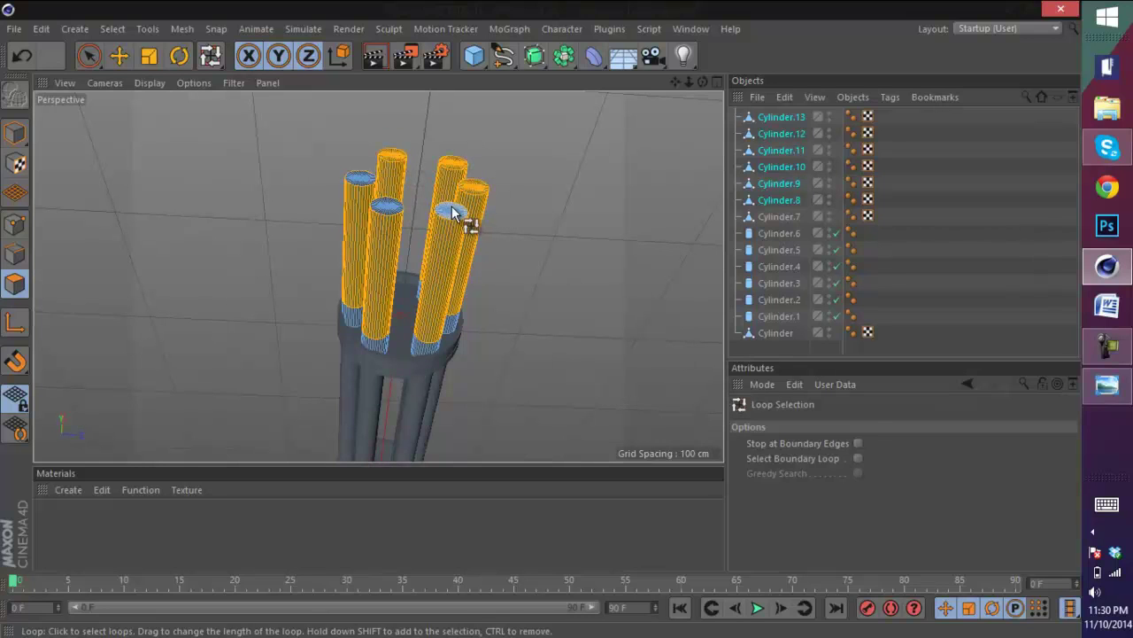
{"action": "left_click", "coordinate": [363, 180], "text": "shift"}
- Extrude the selected barrel polygons inward with an offset of about -2.6 cm
{"action": "right_click", "coordinate": [383, 268]}
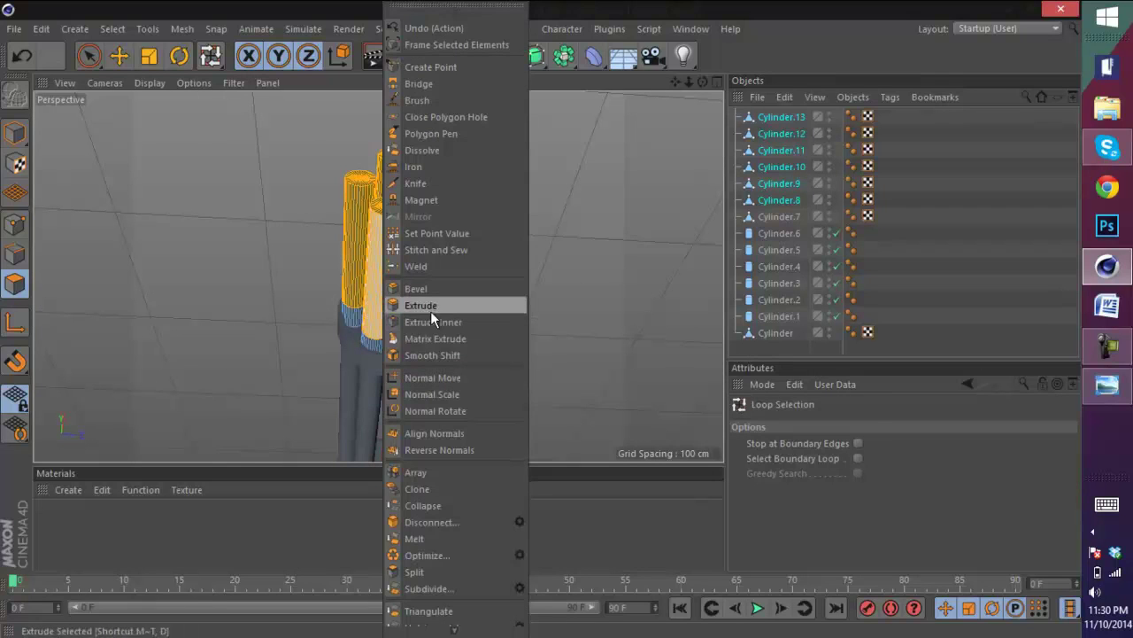
{"action": "left_click", "coordinate": [431, 307]}
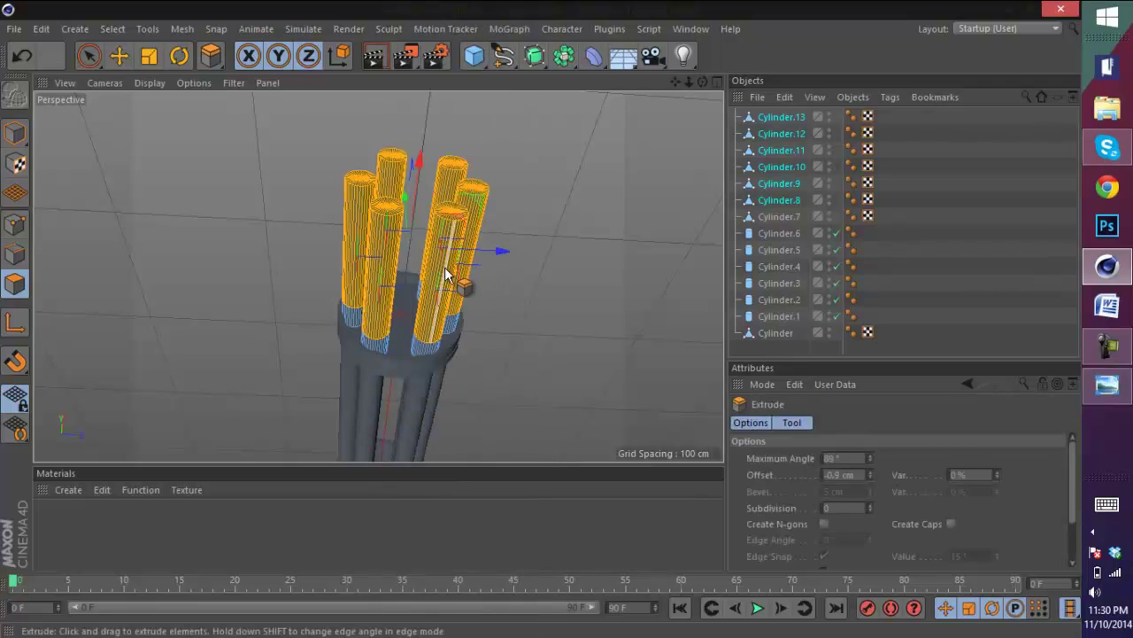
{"action": "left_click_drag", "start_coordinate": [446, 275], "coordinate": [549, 328]}
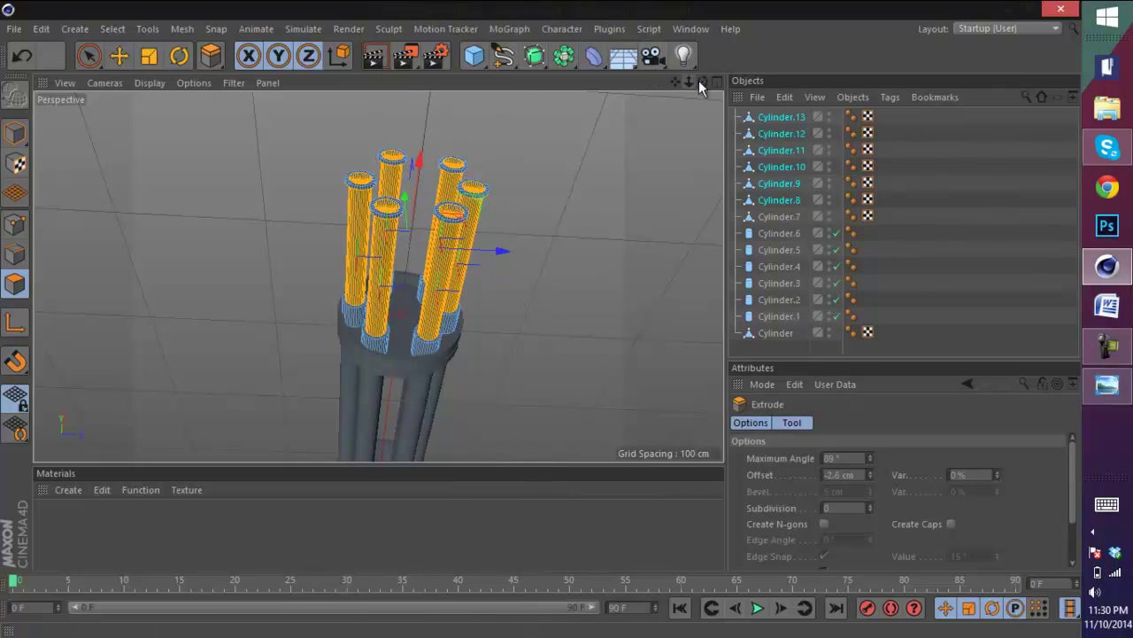
{"action": "left_click_drag", "start_coordinate": [699, 85], "coordinate": [507, 186]}
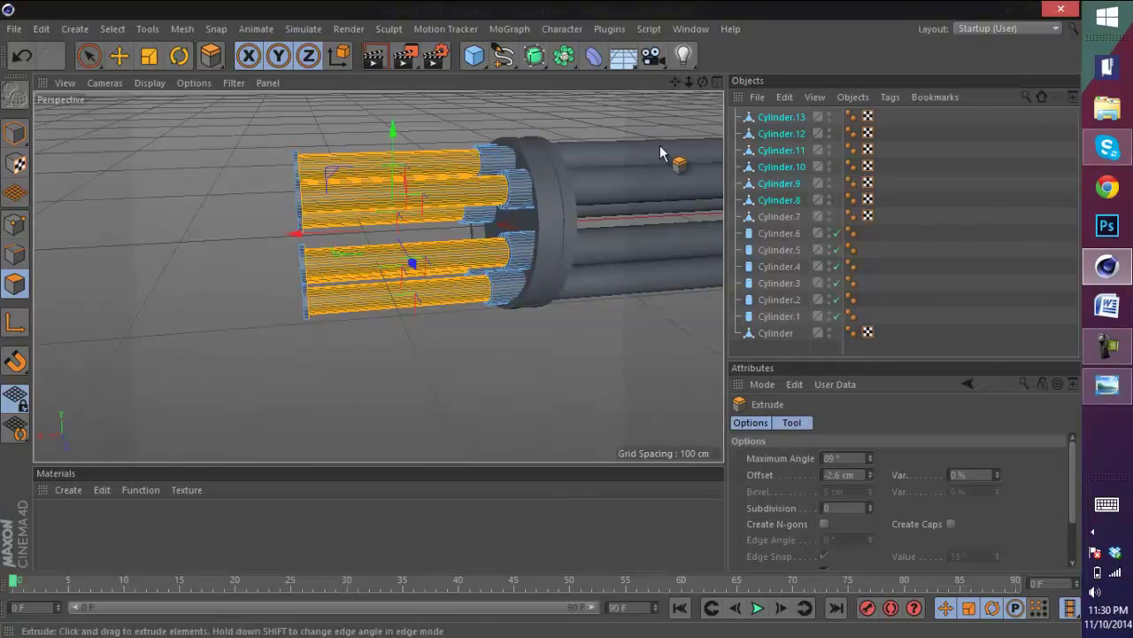
- Examine the minigun reference photo in the image viewer and return to the model in Cinema 4D
{"action": "left_click", "coordinate": [1107, 384]}
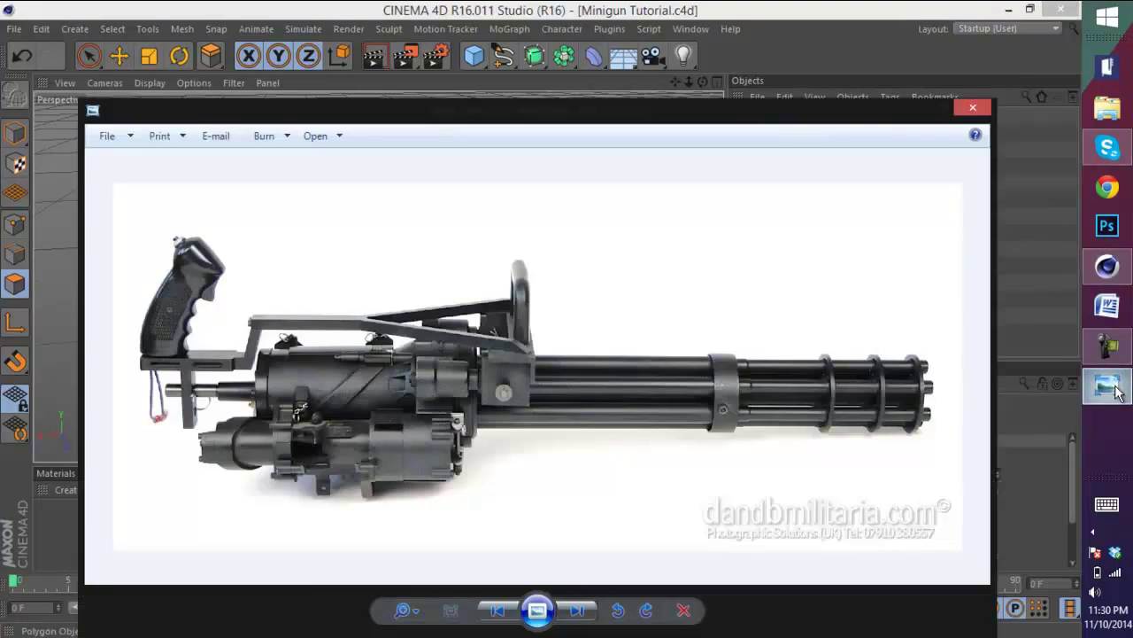
{"action": "left_click", "coordinate": [973, 109]}
{"action": "left_click_drag", "start_coordinate": [701, 83], "coordinate": [540, 318]}
- Select Cylinder.6 and activate the Move tool
{"action": "left_click", "coordinate": [769, 234]}
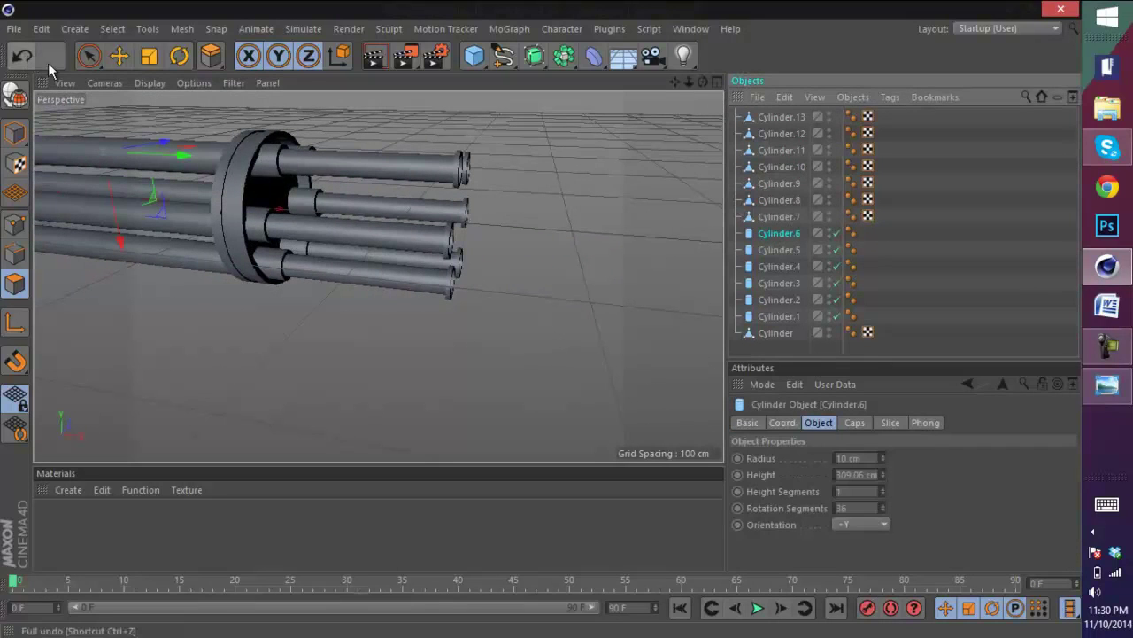
{"action": "left_click", "coordinate": [121, 67]}
{"action": "scroll", "coordinate": [300, 99], "scroll_direction": "down", "scroll_amount": 6}
{"action": "scroll", "coordinate": [430, 99], "scroll_direction": "up", "scroll_amount": 6}
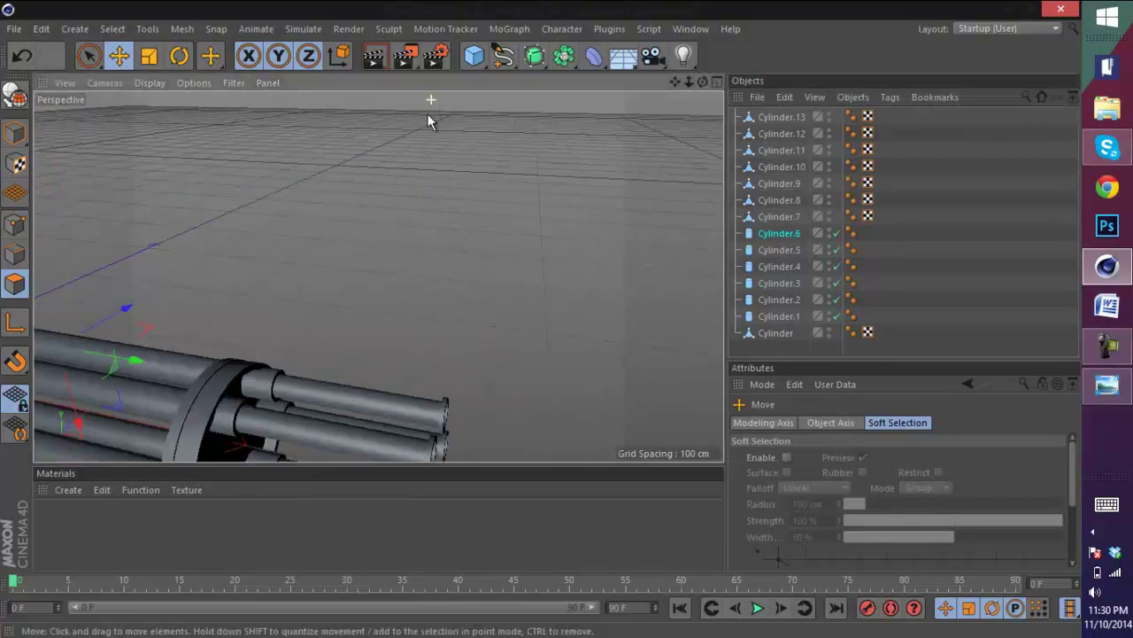
{"action": "scroll", "coordinate": [304, 257], "scroll_direction": "down", "scroll_amount": 2}
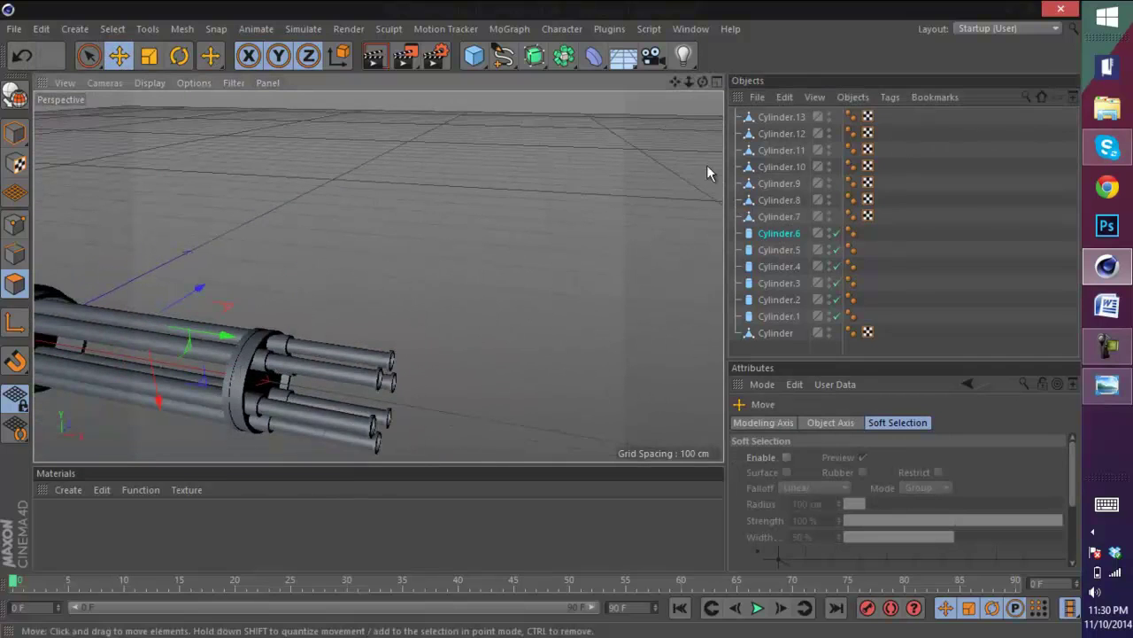
- Try to duplicate Cylinder.6 through Cylinder.13 forward along the barrel axis in Model mode
{"action": "left_click", "coordinate": [796, 118]}
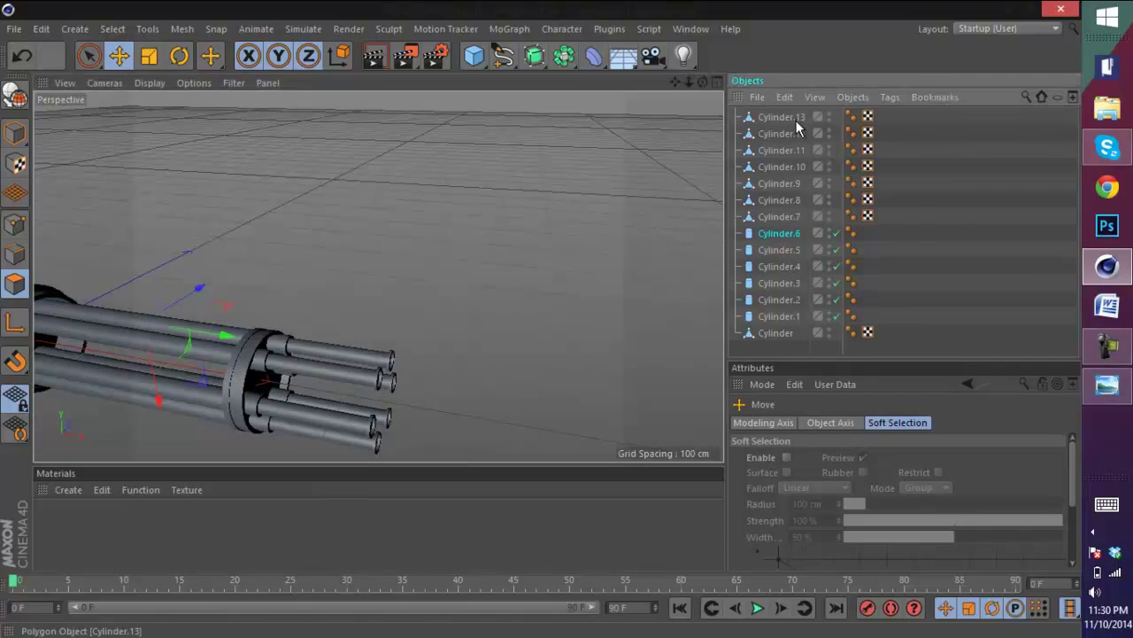
{"action": "left_click", "coordinate": [781, 234], "text": "shift"}
{"action": "left_click", "coordinate": [14, 133]}
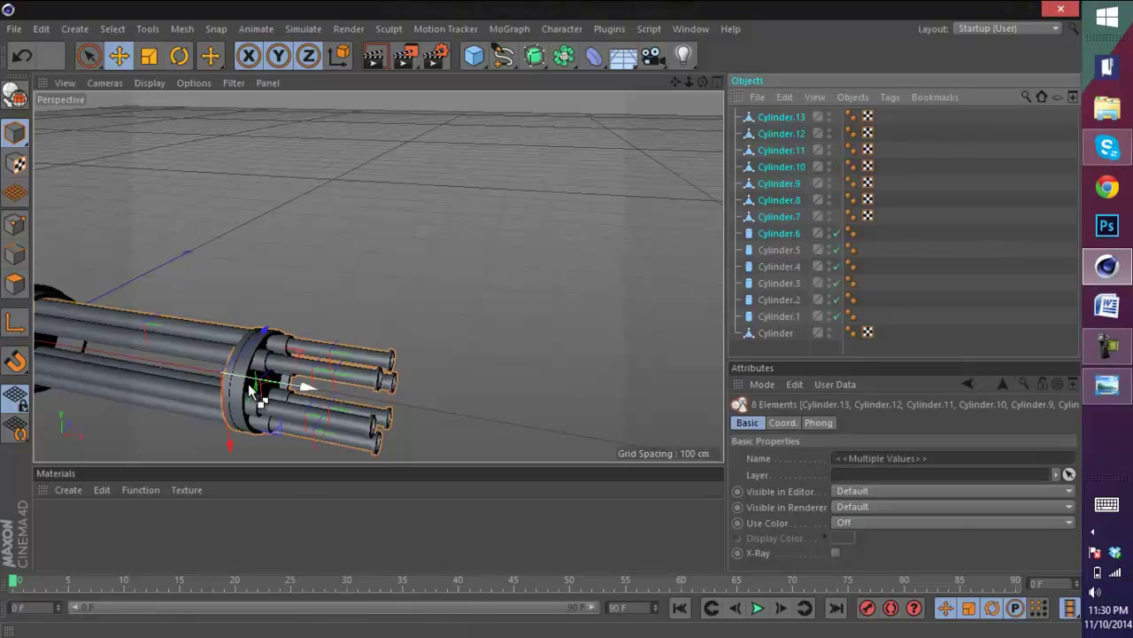
{"action": "left_click_drag", "start_coordinate": [324, 394], "coordinate": [580, 428], "text": "ctrl"}
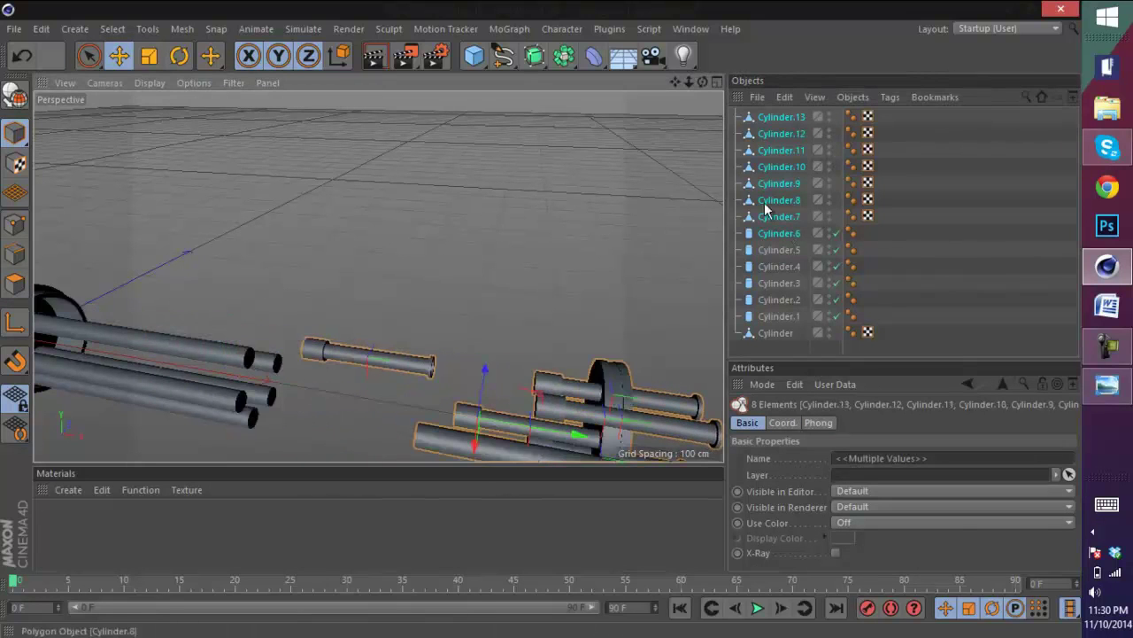
{"action": "key", "text": "ctrl+z"}
- Duplicate the collar and its six front barrels, Cylinder.7 through Cylinder.13, forward to the ends of the existing barrels
{"action": "left_click", "coordinate": [770, 219]}
{"action": "left_click", "coordinate": [788, 116], "text": "shift"}
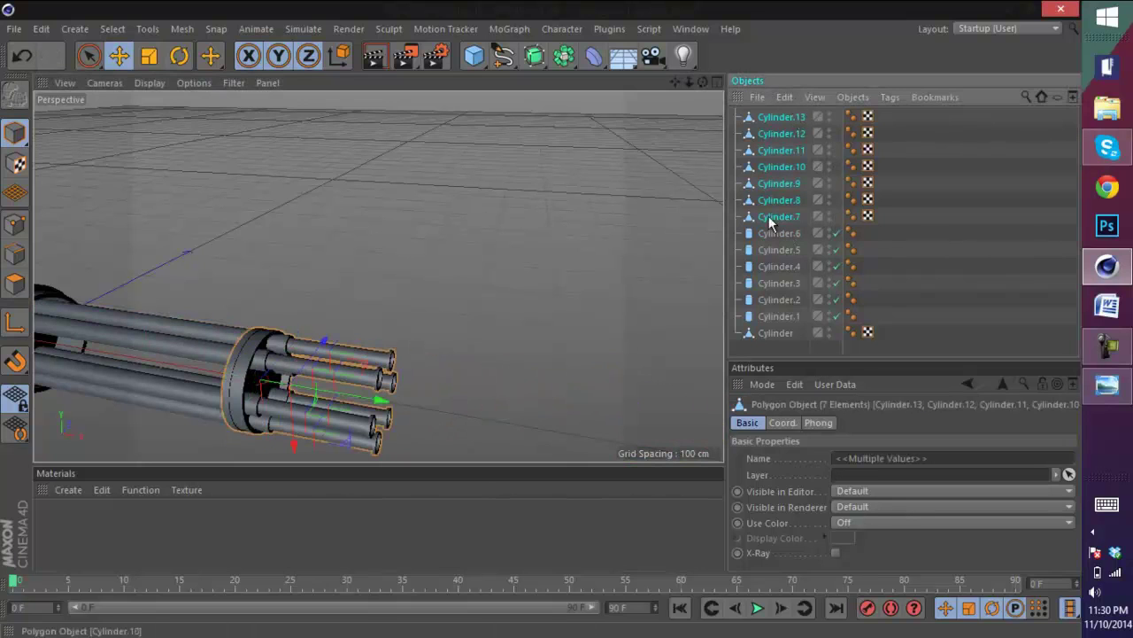
{"action": "left_click_drag", "start_coordinate": [348, 393], "coordinate": [496, 400], "text": "ctrl"}
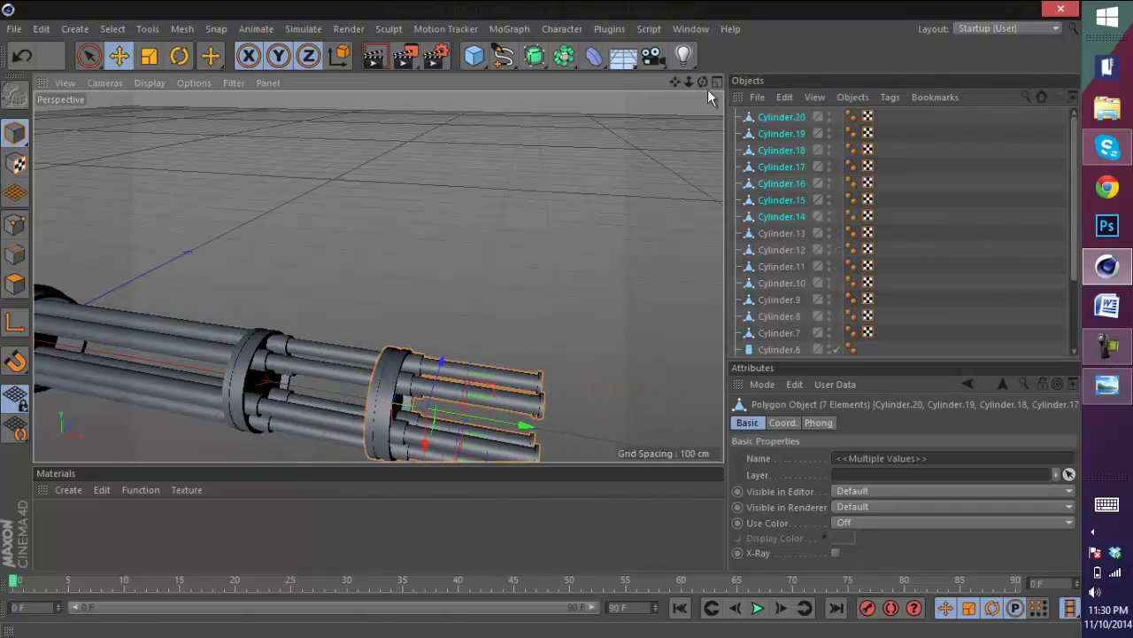
- Move the duplicated collar back along the barrel axis to an X position of about 384 cm
{"action": "left_click_drag", "start_coordinate": [705, 78], "coordinate": [544, 329]}
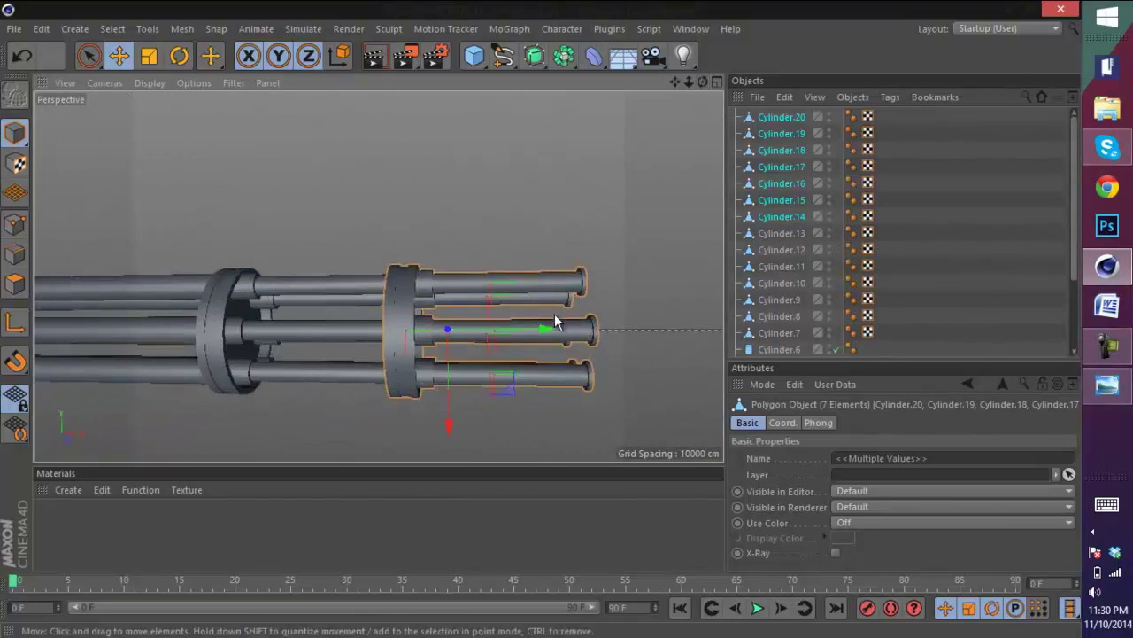
{"action": "left_click", "coordinate": [780, 216]}
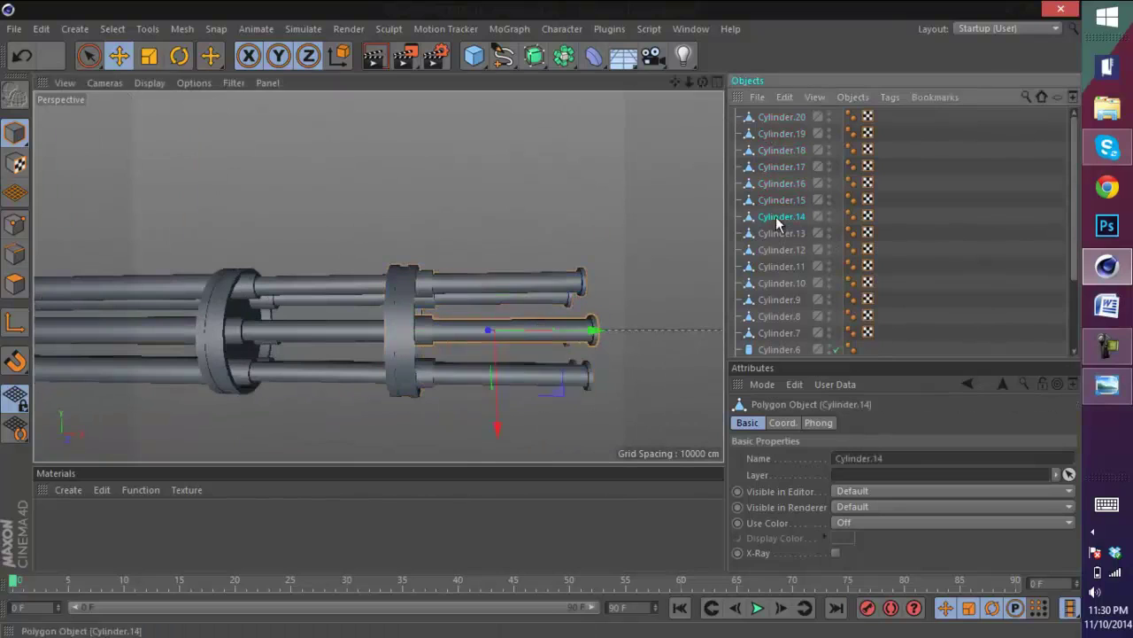
{"action": "left_click", "coordinate": [405, 323]}
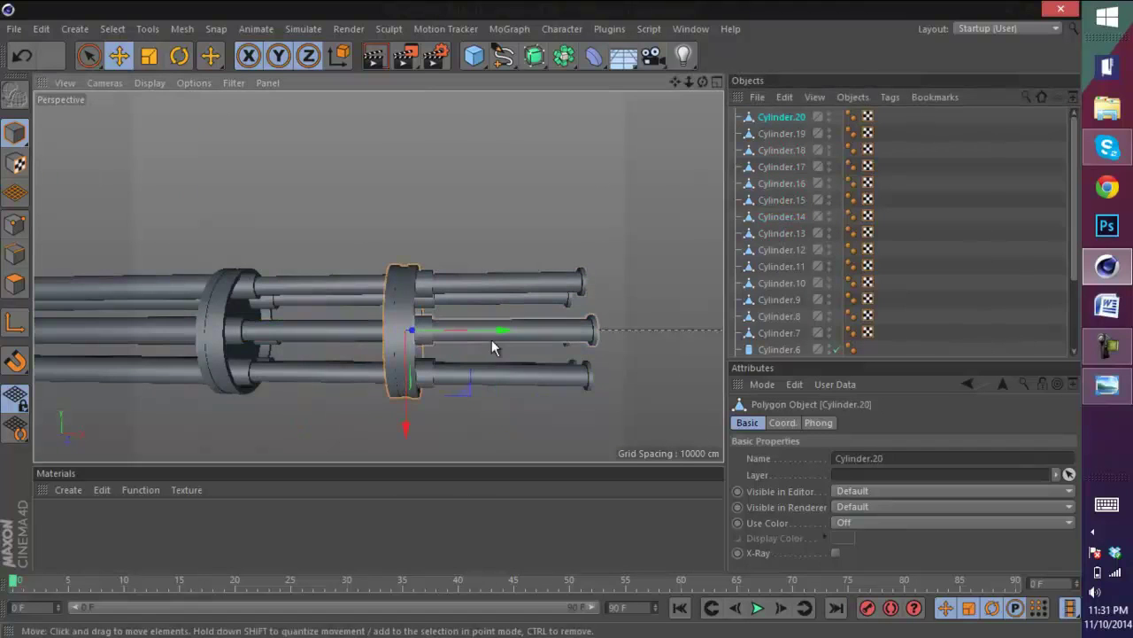
{"action": "left_click_drag", "start_coordinate": [492, 339], "coordinate": [409, 338]}
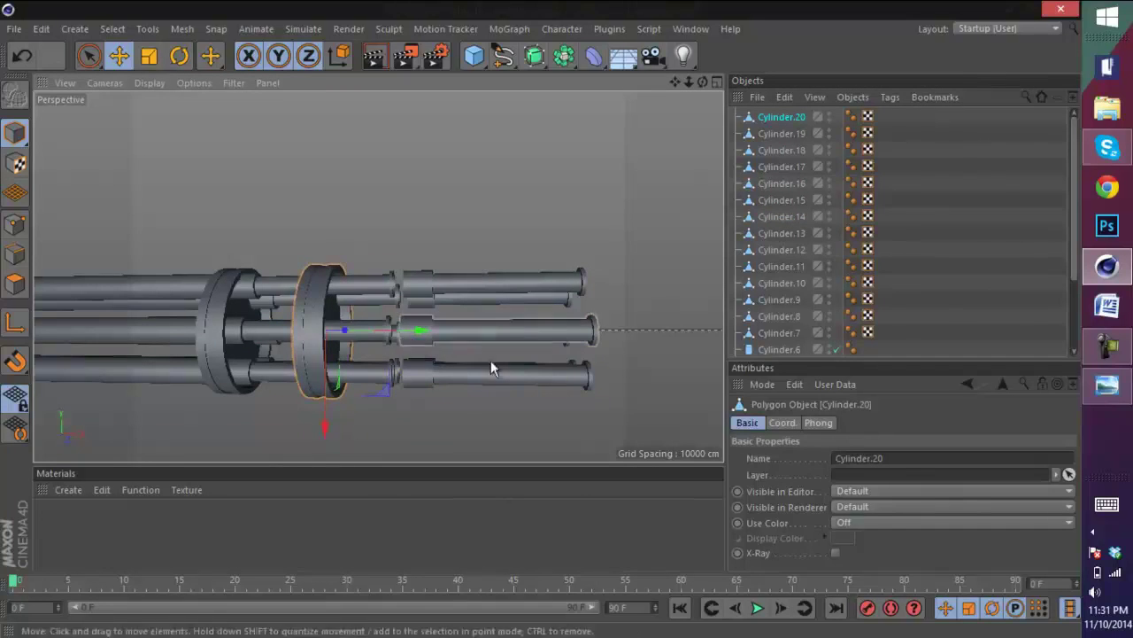
- Thin the duplicated collar to a Y scale of 0.37 and copy it forward to an X position of about 437 cm
{"action": "left_click", "coordinate": [783, 423]}
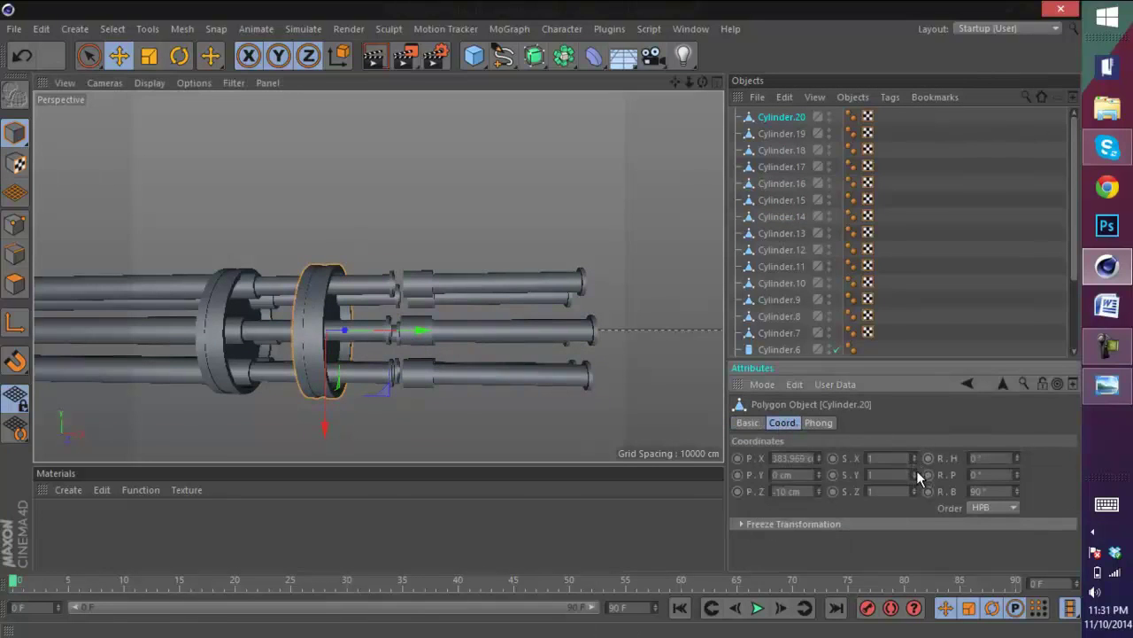
{"action": "left_click_drag", "start_coordinate": [916, 470], "coordinate": [917, 473]}
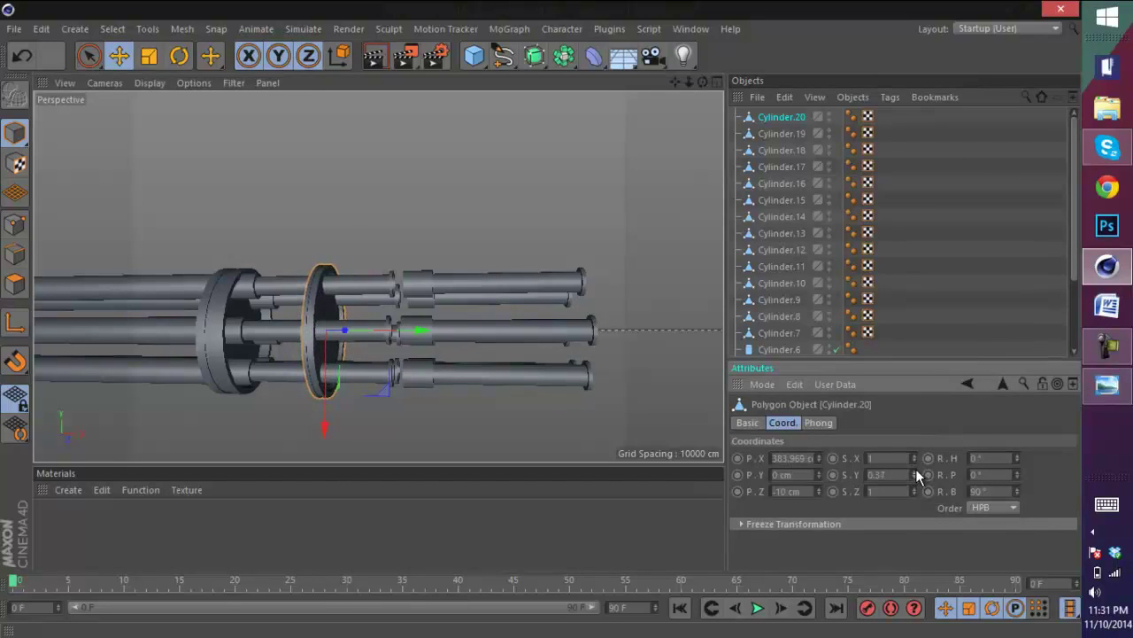
{"action": "left_click_drag", "start_coordinate": [418, 333], "coordinate": [489, 334], "text": "ctrl"}
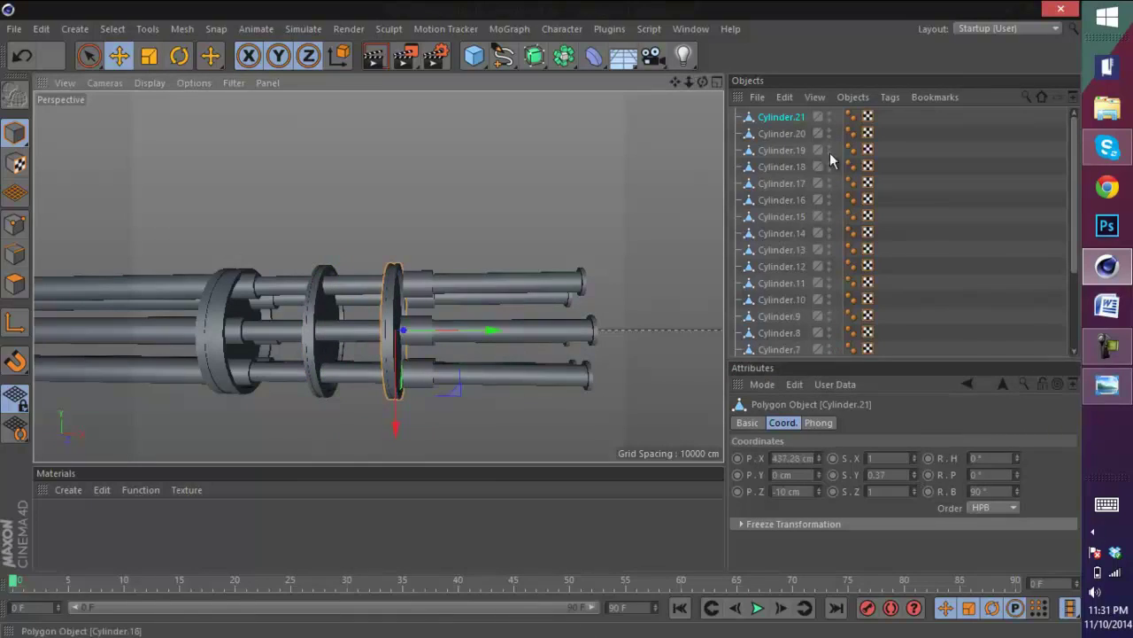
- Try to slide the six foremost barrels, Cylinder.14 through Cylinder.19, back to an X position of about 500 cm
{"action": "left_click", "coordinate": [784, 149]}
{"action": "left_click", "coordinate": [786, 234], "text": "shift"}
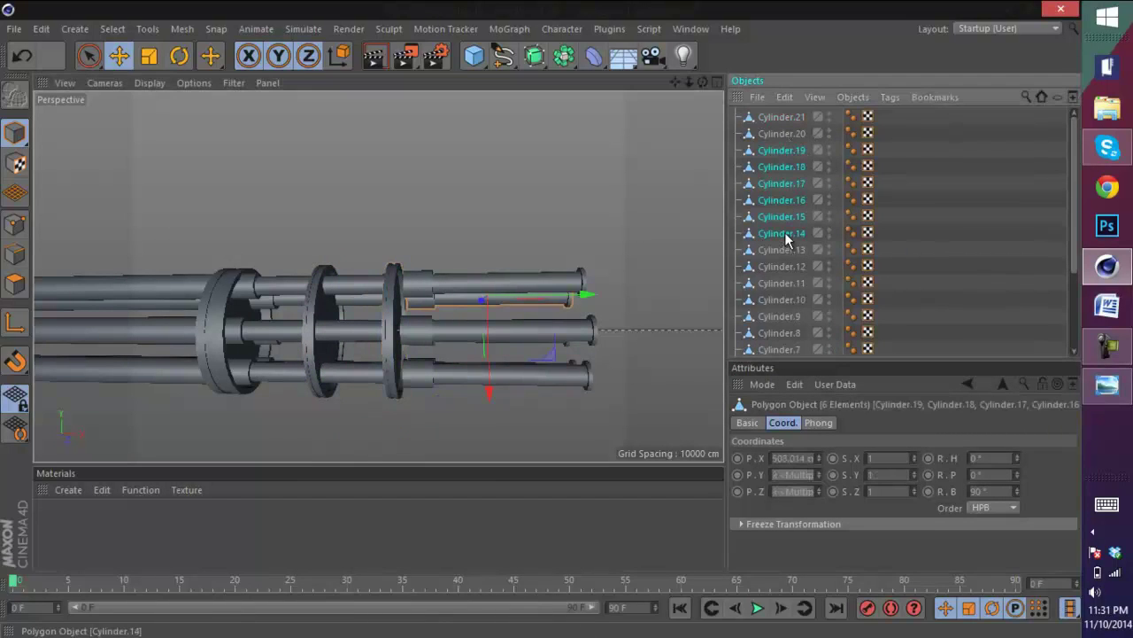
{"action": "mouse_move", "coordinate": [592, 328]}
{"action": "left_mouse_down"}
{"action": "mouse_move", "coordinate": [696, 336]}
{"action": "mouse_move", "coordinate": [578, 325]}
{"action": "left_mouse_up"}
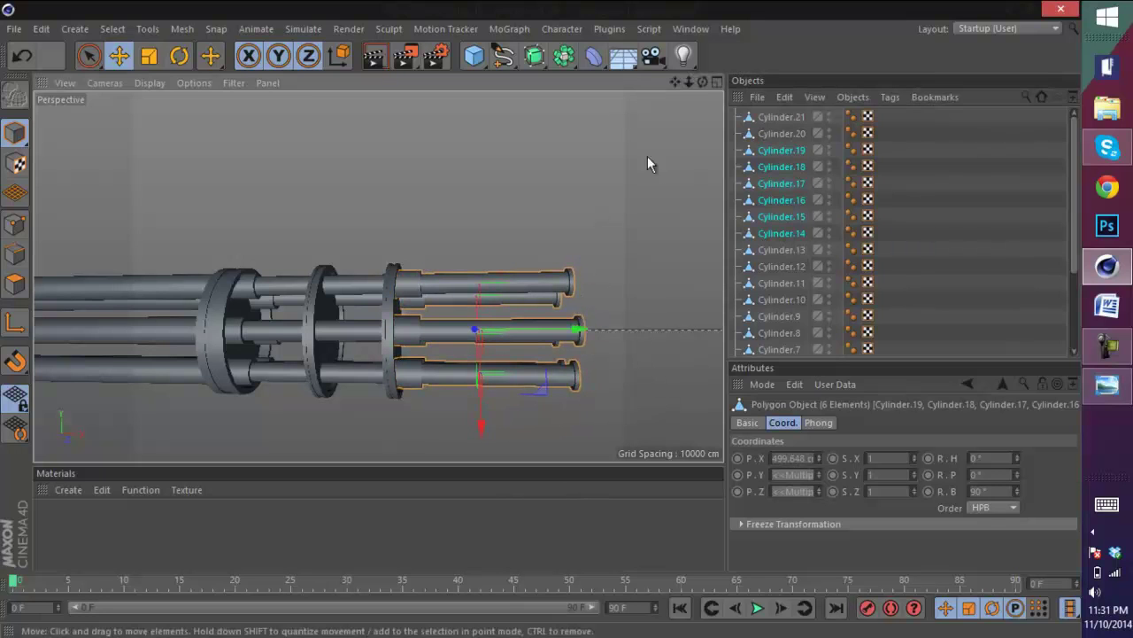
- Try to slide only the barrel Cylinder.19 back along its axis toward the front collar
{"action": "left_click_drag", "start_coordinate": [704, 85], "coordinate": [600, 246]}
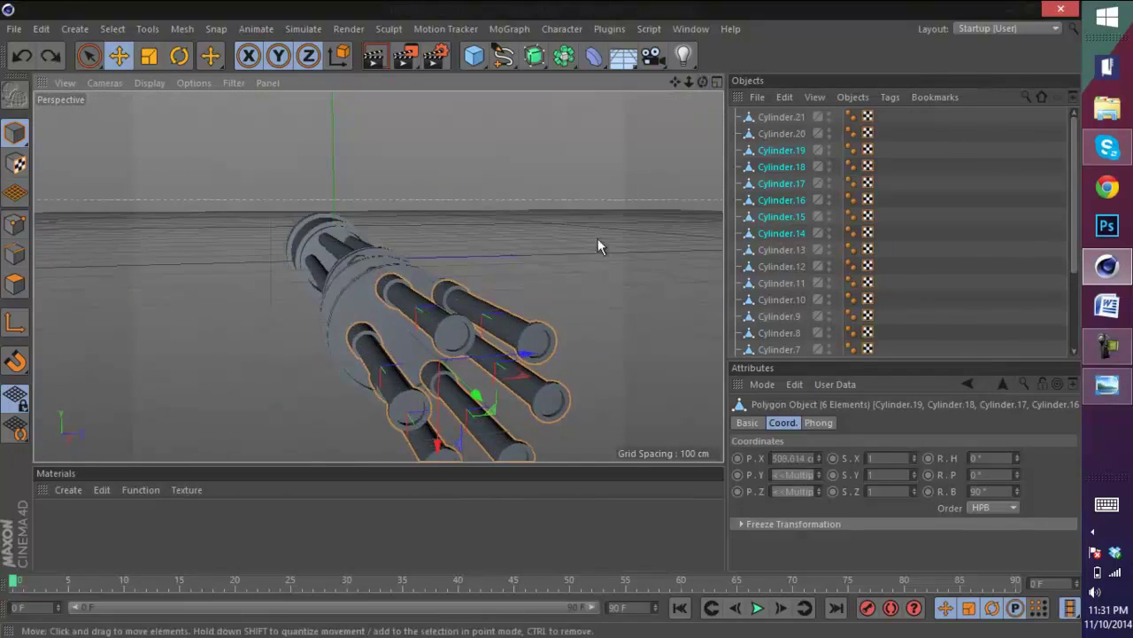
{"action": "left_click", "coordinate": [535, 350]}
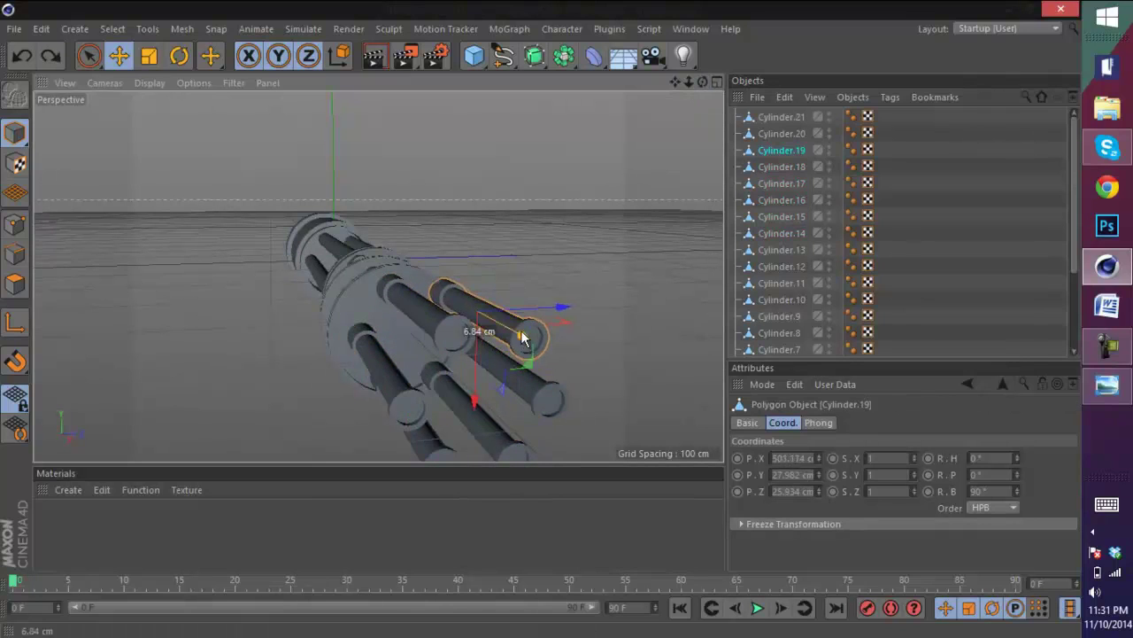
{"action": "left_click_drag", "start_coordinate": [523, 336], "coordinate": [523, 353]}
{"action": "left_click", "coordinate": [797, 118]}
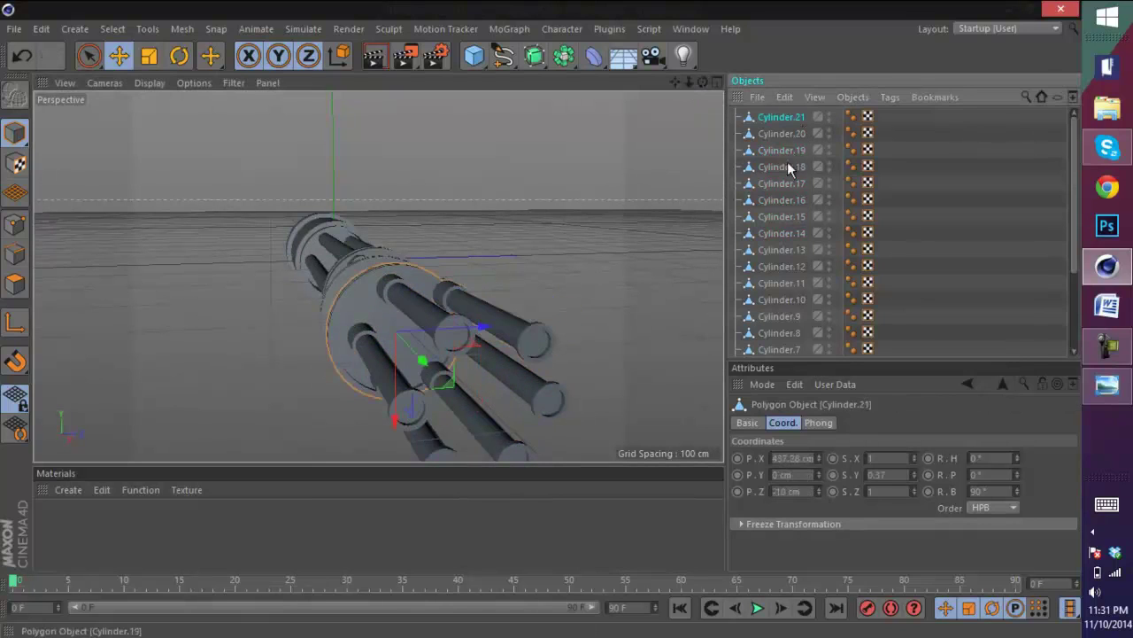
{"action": "left_click", "coordinate": [787, 183], "text": "shift"}
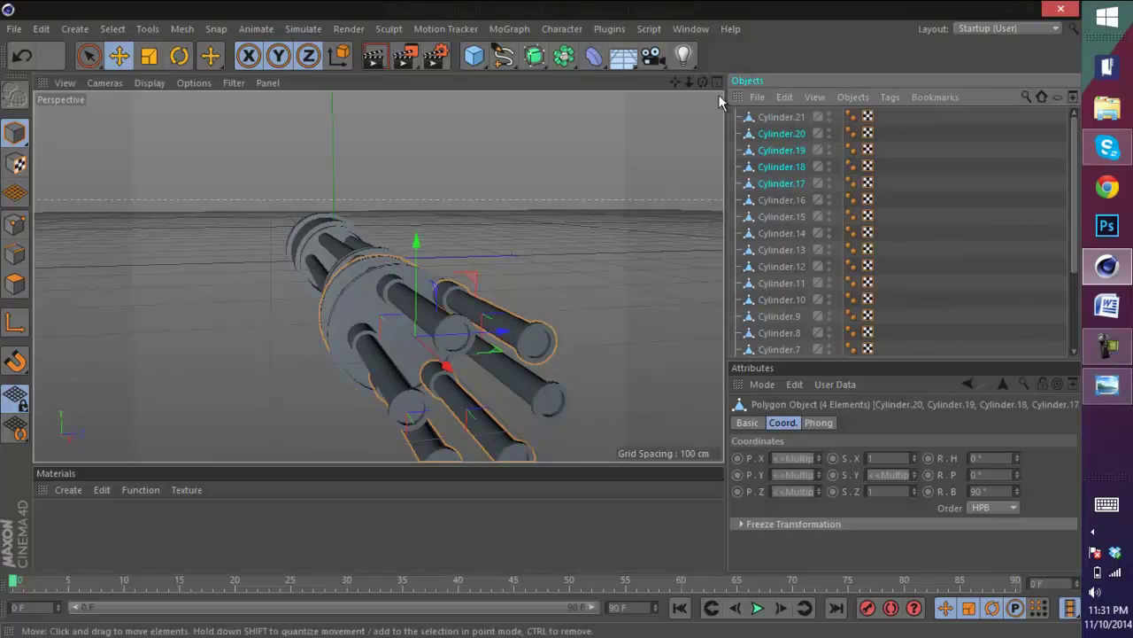
{"action": "left_click_drag", "start_coordinate": [543, 320], "coordinate": [543, 320], "text": "alt"}
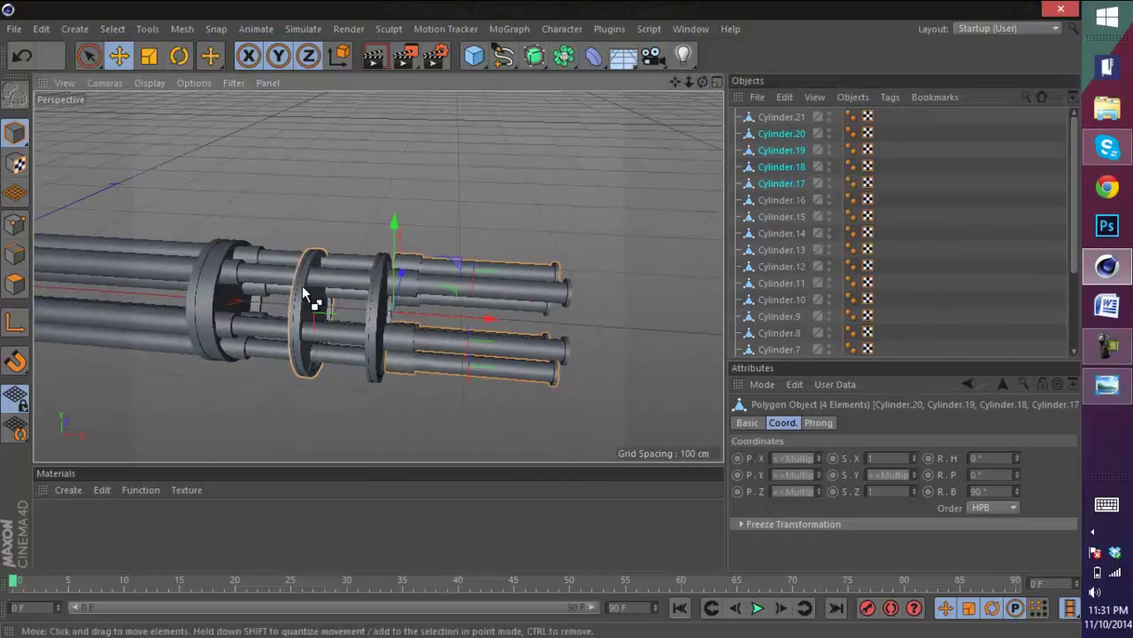
{"action": "left_click", "coordinate": [313, 297], "text": "ctrl"}
{"action": "left_click", "coordinate": [791, 262], "text": "shift"}
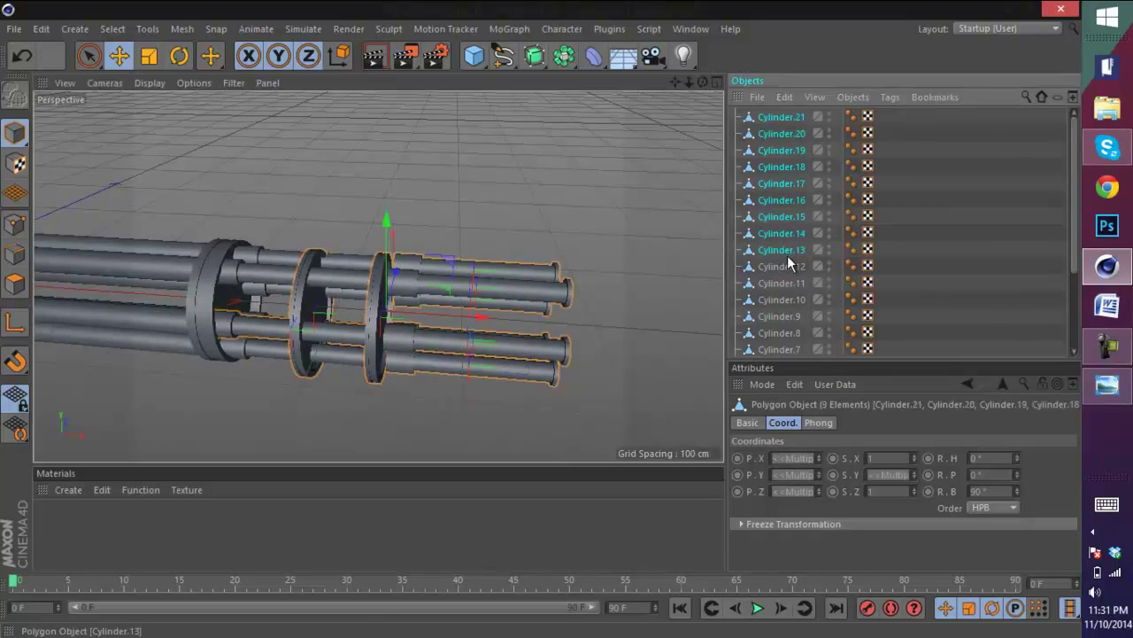
{"action": "left_click", "coordinate": [793, 282], "text": "shift"}
{"action": "left_click", "coordinate": [796, 267]}
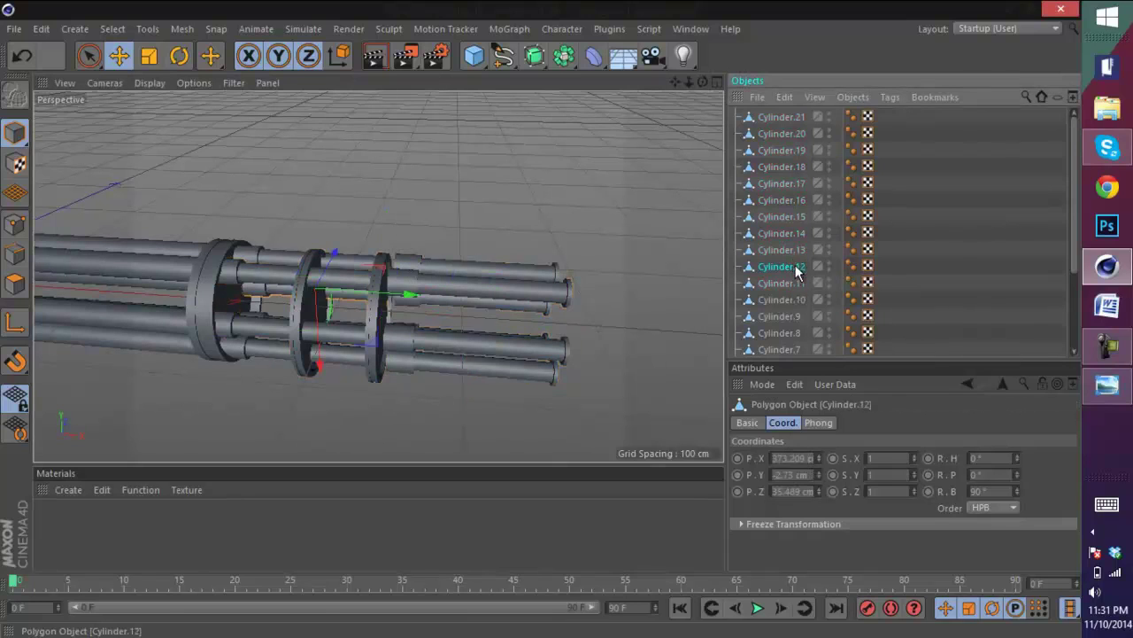
- Slide the six foremost barrels, Cylinder.14 through Cylinder.19, together back to an X position of about 499 cm
{"action": "left_click", "coordinate": [519, 296]}
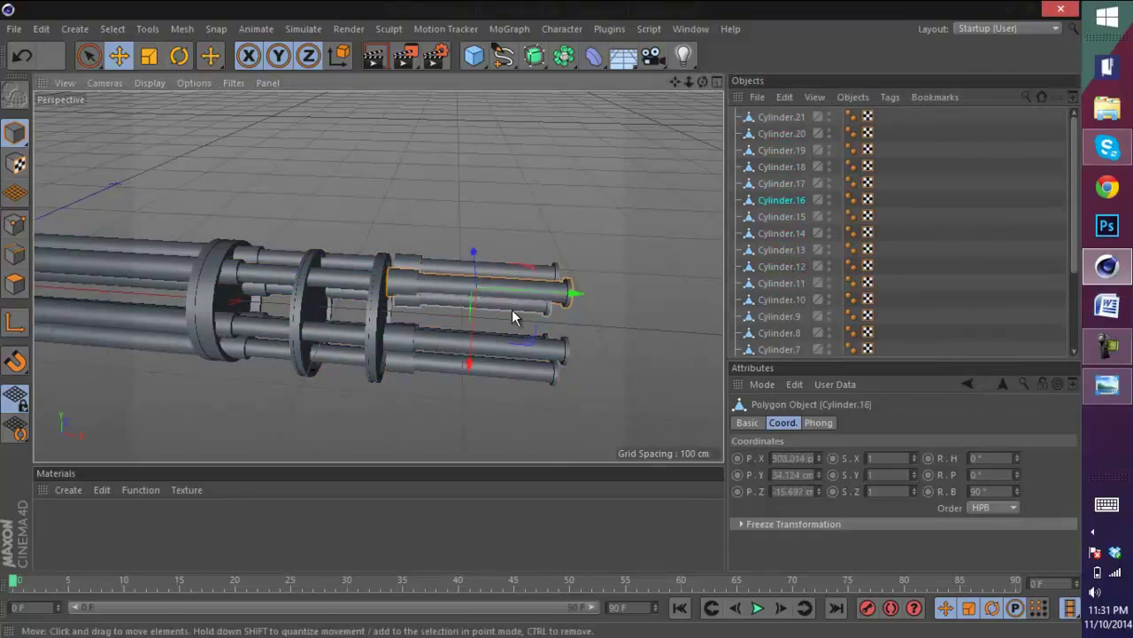
{"action": "left_click", "coordinate": [518, 279], "text": "shift"}
{"action": "left_click", "coordinate": [526, 372], "text": "shift"}
{"action": "left_click", "coordinate": [523, 340], "text": "shift"}
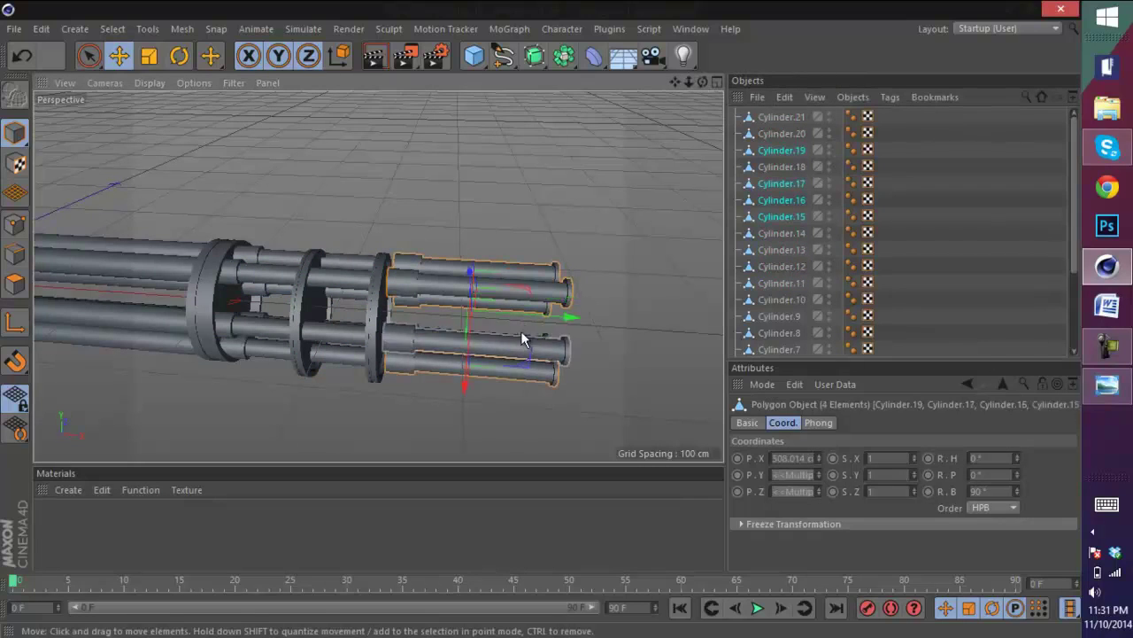
{"action": "left_click_drag", "start_coordinate": [540, 323], "coordinate": [568, 437], "text": "alt"}
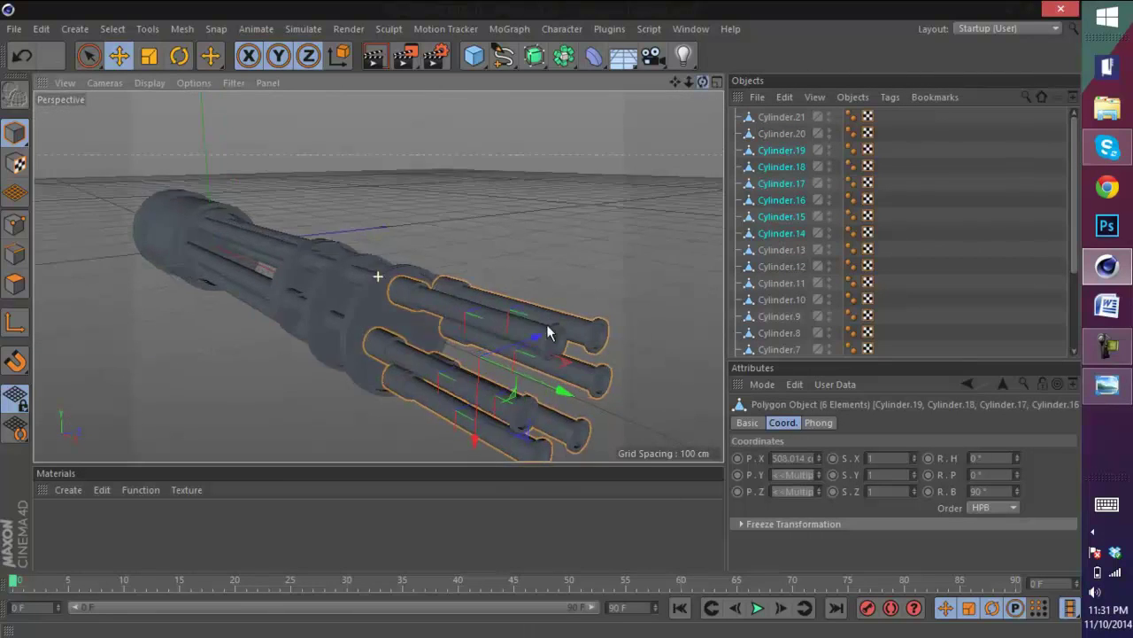
{"action": "left_click_drag", "start_coordinate": [546, 325], "coordinate": [563, 343], "text": "alt"}
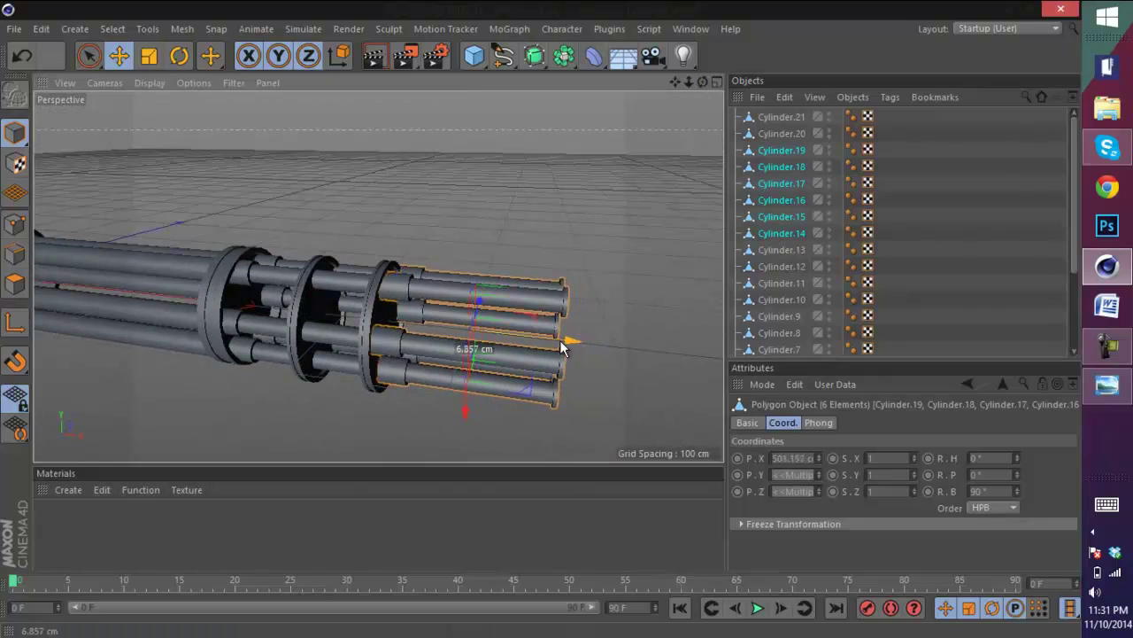
- Shift the six foremost barrels together in the negative Z direction to centre them on the offset thin collars
{"action": "left_click", "coordinate": [717, 81]}
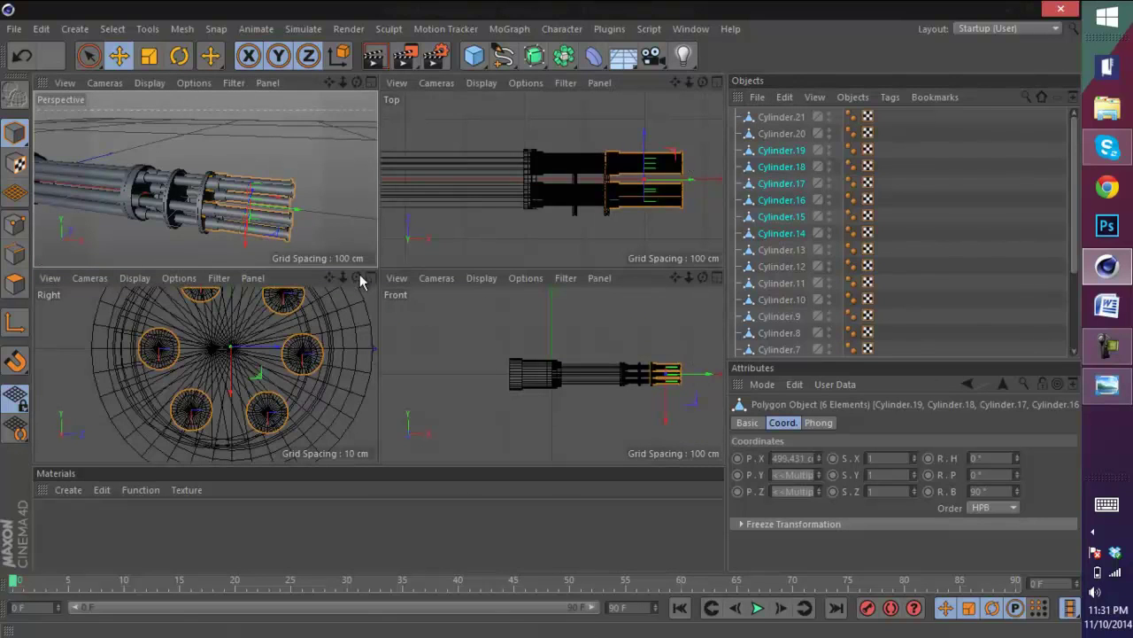
{"action": "left_click_drag", "start_coordinate": [332, 279], "coordinate": [377, 319]}
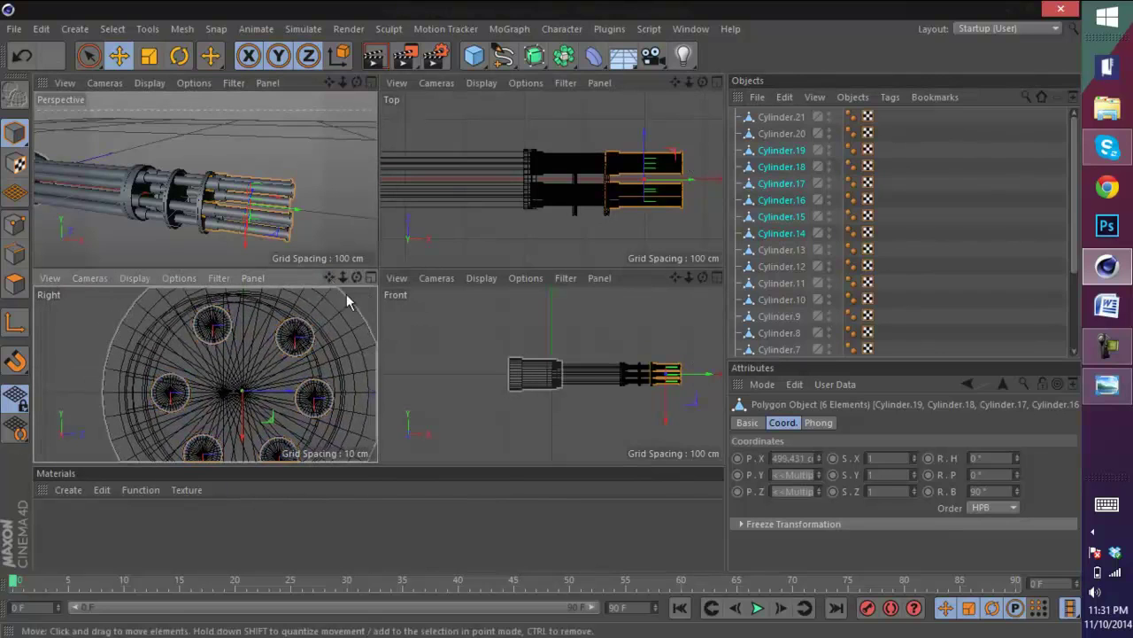
{"action": "scroll", "coordinate": [334, 373], "scroll_direction": "down", "scroll_amount": 3}
{"action": "scroll", "coordinate": [340, 379], "scroll_direction": "down", "scroll_amount": 4}
{"action": "scroll", "coordinate": [344, 383], "scroll_direction": "up", "scroll_amount": 4}
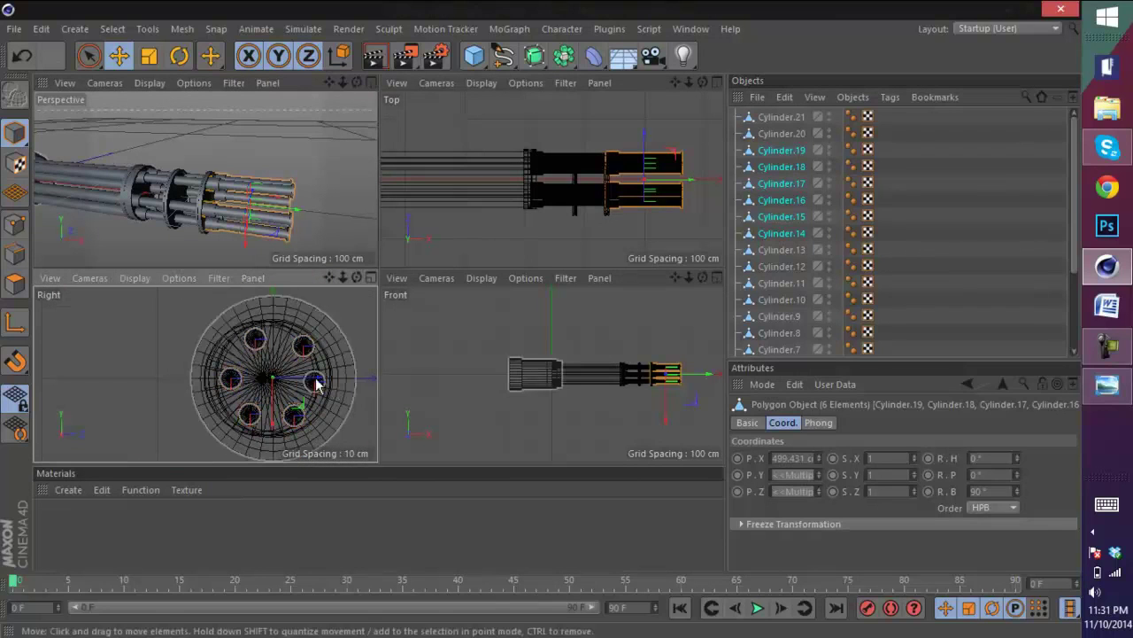
{"action": "left_click_drag", "start_coordinate": [315, 382], "coordinate": [318, 314]}
{"action": "left_click", "coordinate": [358, 86]}
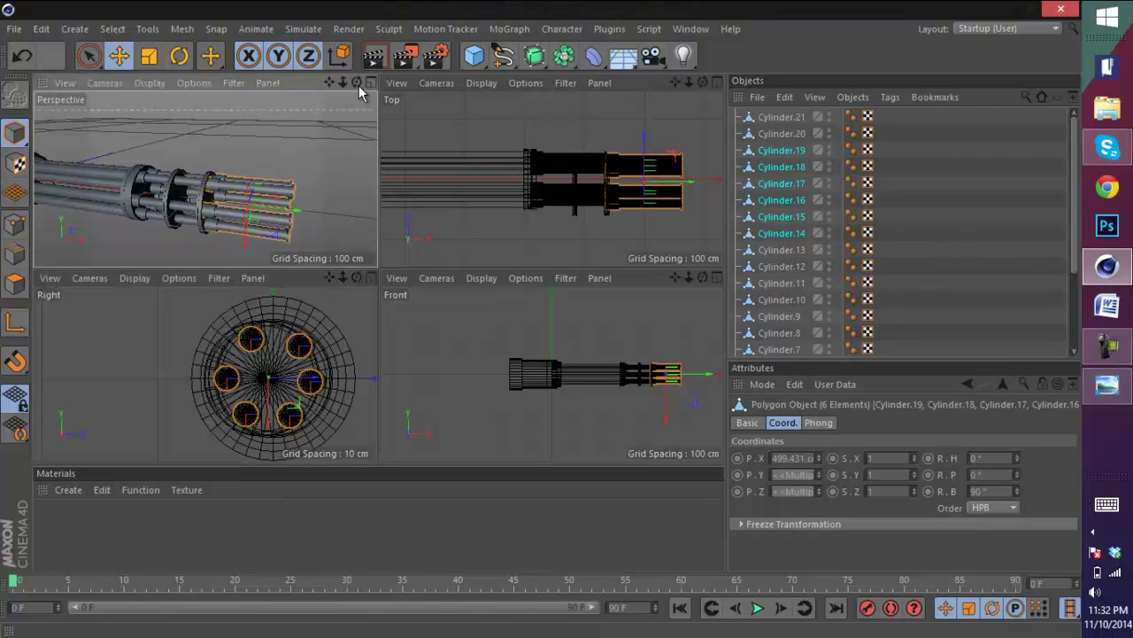
{"action": "left_click_drag", "start_coordinate": [355, 89], "coordinate": [258, 218]}
{"action": "left_click_drag", "start_coordinate": [358, 83], "coordinate": [377, 266]}
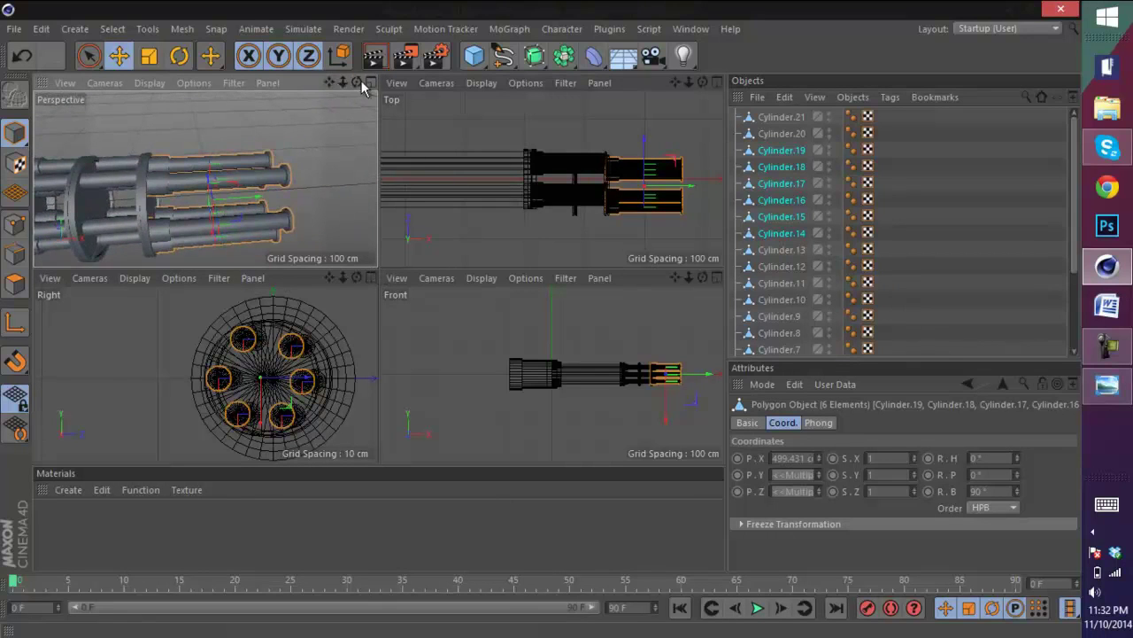
{"action": "left_click_drag", "start_coordinate": [360, 83], "coordinate": [376, 266]}
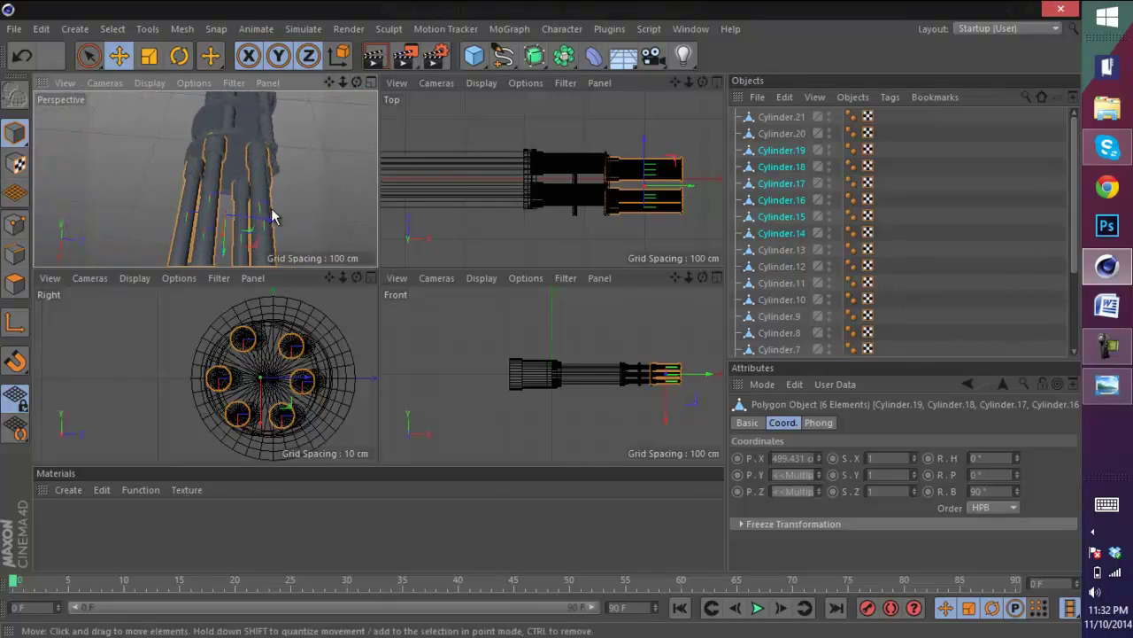
{"action": "mouse_move", "coordinate": [271, 216]}
{"action": "left_mouse_down"}
{"action": "mouse_move", "coordinate": [260, 228]}
{"action": "mouse_move", "coordinate": [272, 216]}
{"action": "left_mouse_up"}
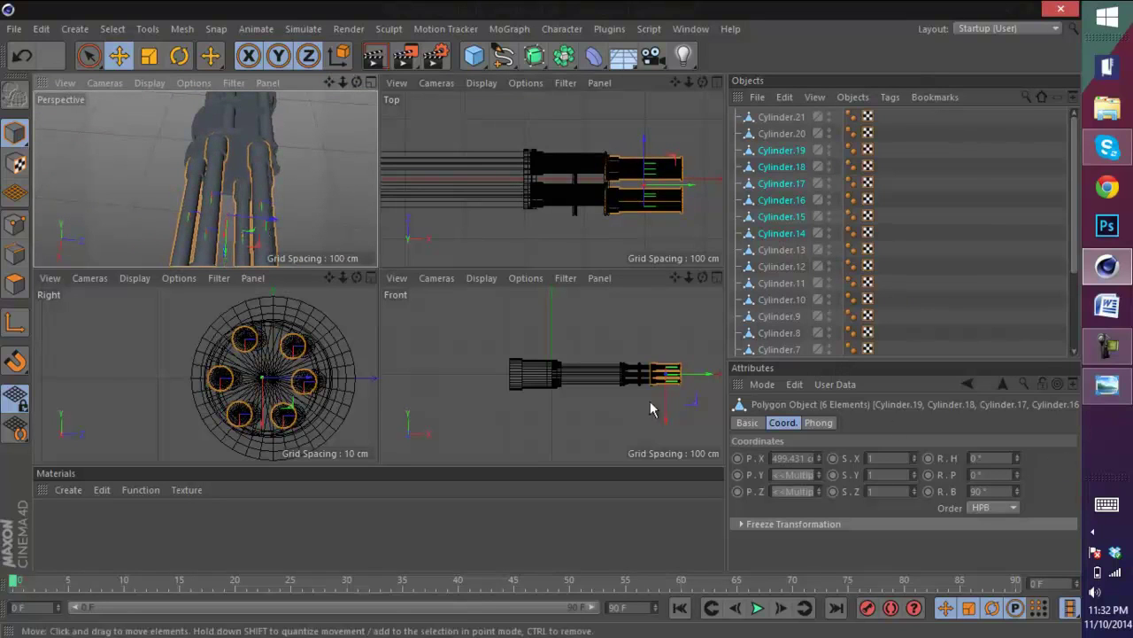
- Thin the six foremost barrels by setting their X and Z scales to 0.8
{"action": "left_click", "coordinate": [881, 456]}
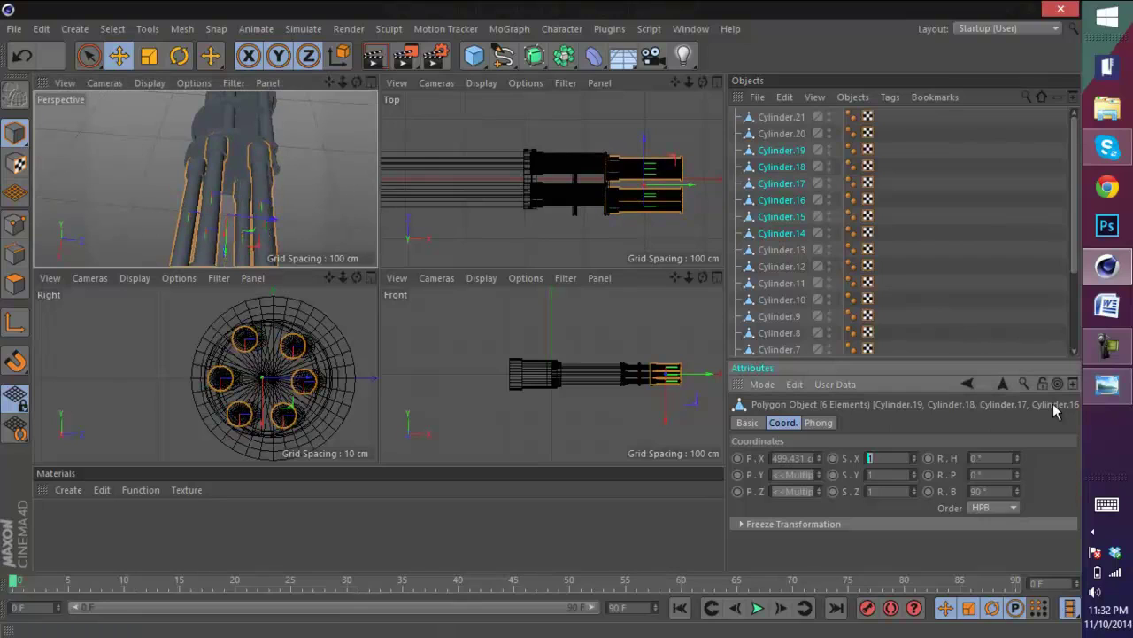
{"action": "type", "text": "0.8"}
{"action": "key", "text": "Tab"}
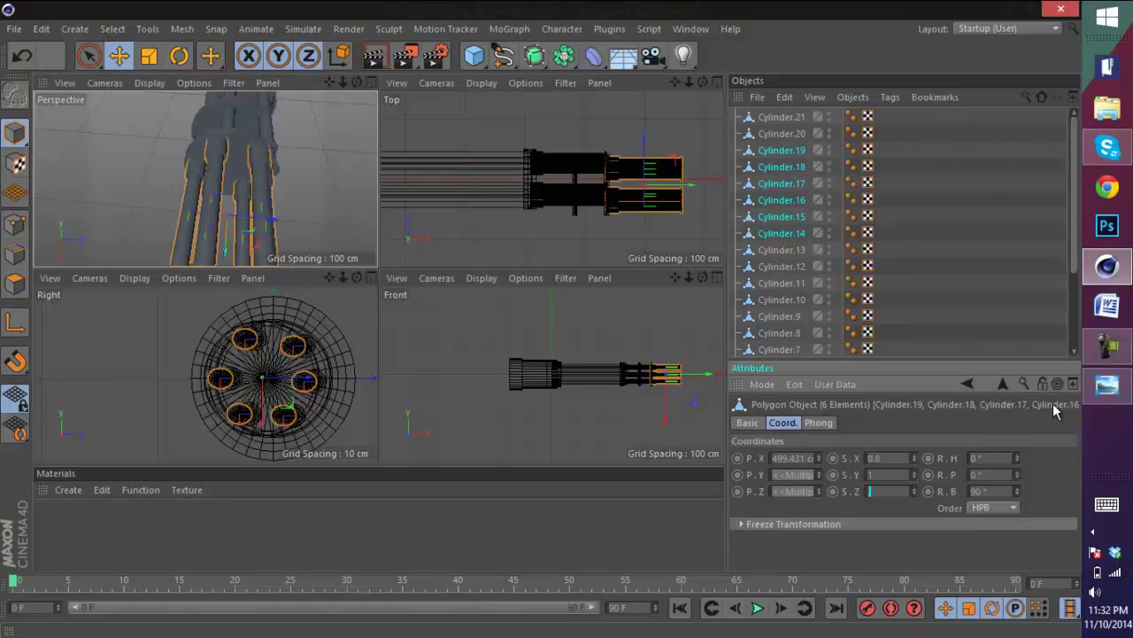
{"action": "type", "text": "0.8"}
{"action": "key", "text": "Return"}
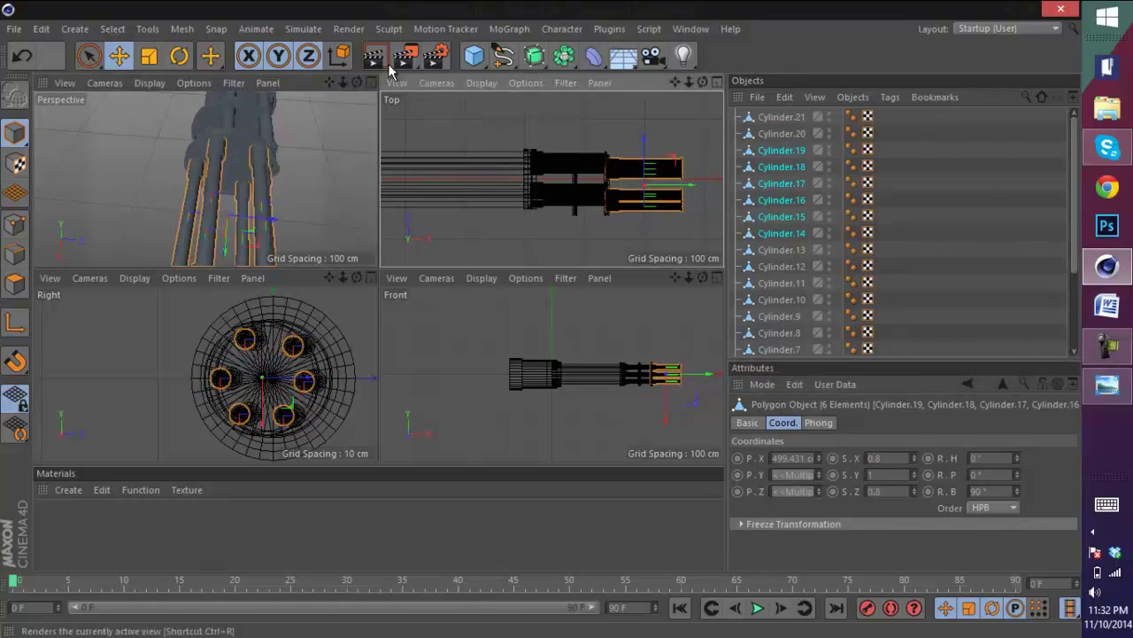
- Shift the middle-section barrel Cylinder.8 to a Z position of about 19.5 cm and move a neighbouring barrel into line with its front barrel
{"action": "left_click_drag", "start_coordinate": [359, 83], "coordinate": [377, 266]}
{"action": "left_click", "coordinate": [291, 155]}
{"action": "left_click_drag", "start_coordinate": [242, 132], "coordinate": [230, 134]}
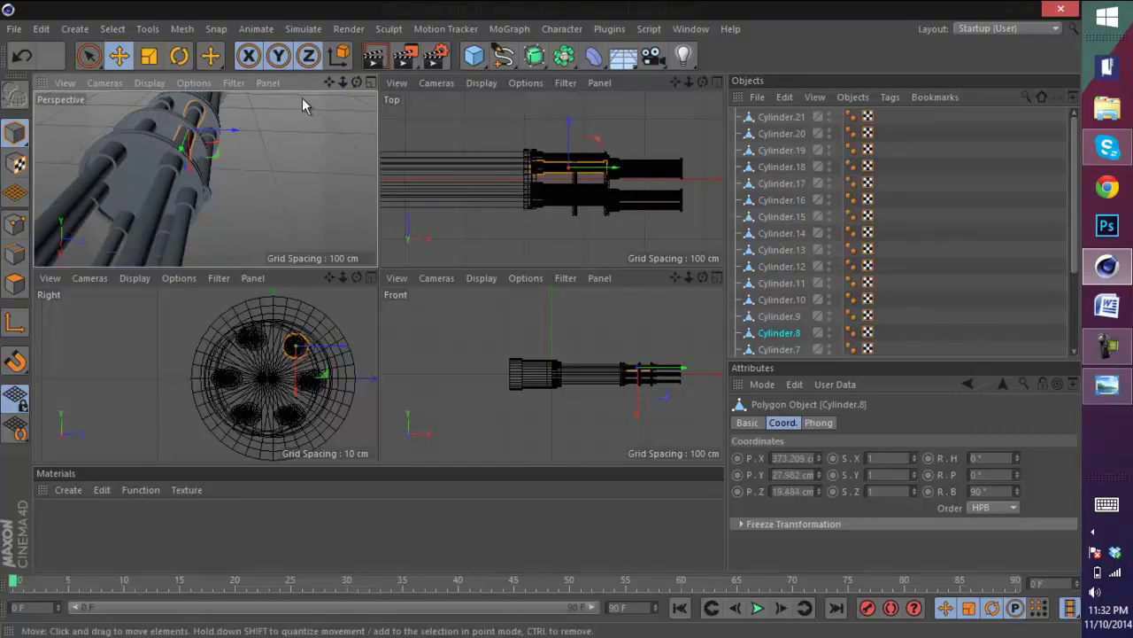
{"action": "left_click_drag", "start_coordinate": [378, 269], "coordinate": [374, 269]}
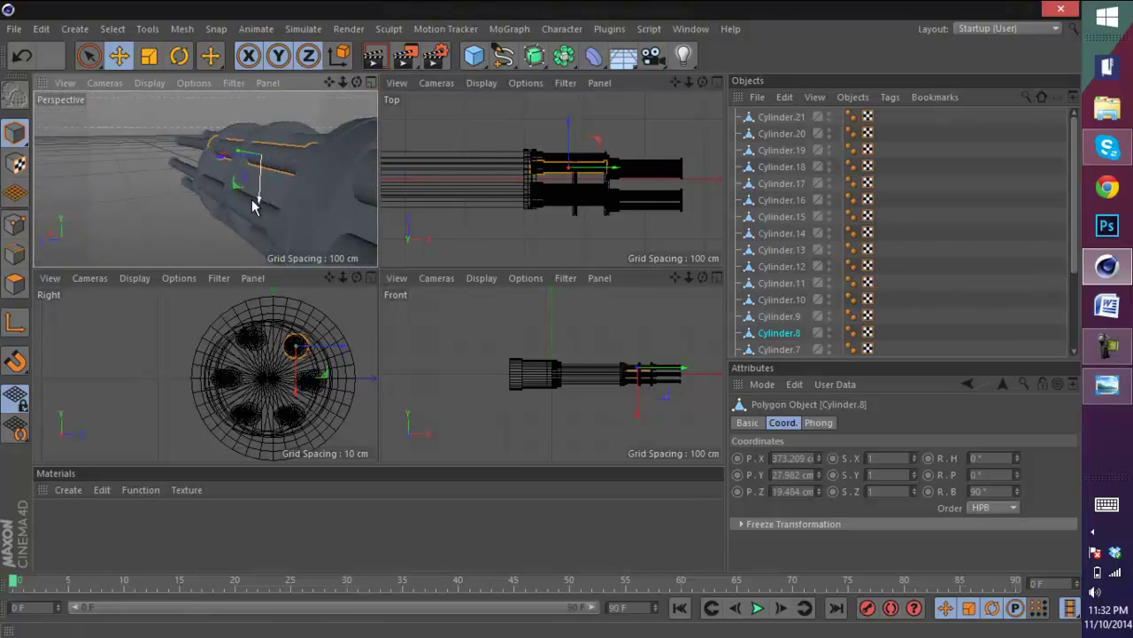
{"action": "left_click", "coordinate": [253, 204]}
{"action": "left_click_drag", "start_coordinate": [222, 211], "coordinate": [237, 212]}
- Undo the accidental X shift of barrel Cylinder.9 and move it along negative Z into line with its front barrel
{"action": "left_click_drag", "start_coordinate": [357, 82], "coordinate": [375, 268]}
{"action": "left_click", "coordinate": [253, 210]}
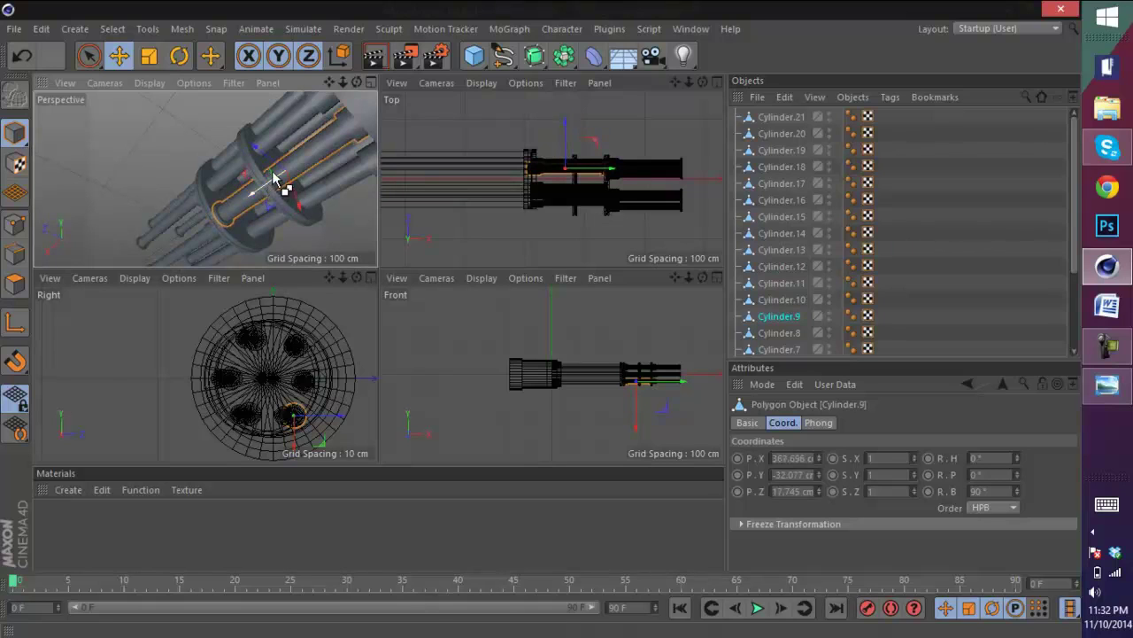
{"action": "left_click_drag", "start_coordinate": [358, 85], "coordinate": [374, 266]}
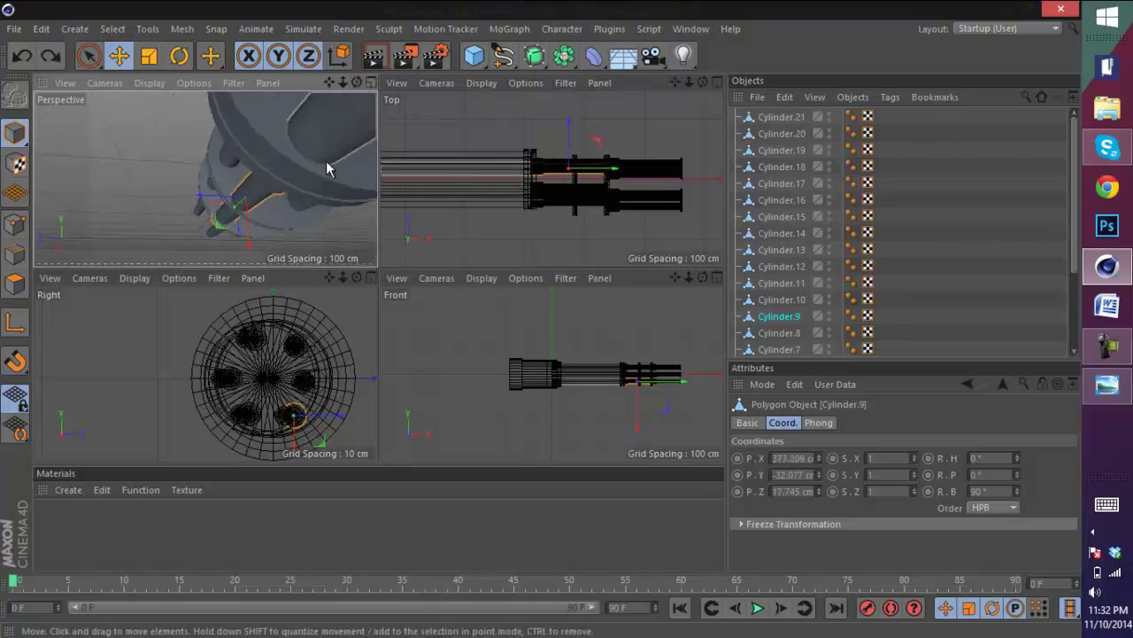
{"action": "left_click_drag", "start_coordinate": [249, 243], "coordinate": [230, 202]}
- Align Cylinder.11 with its front barrel along negative Z and move Cylinder.13 to a Z position of about -43 cm
{"action": "left_click_drag", "start_coordinate": [357, 83], "coordinate": [376, 267]}
{"action": "left_click", "coordinate": [101, 145]}
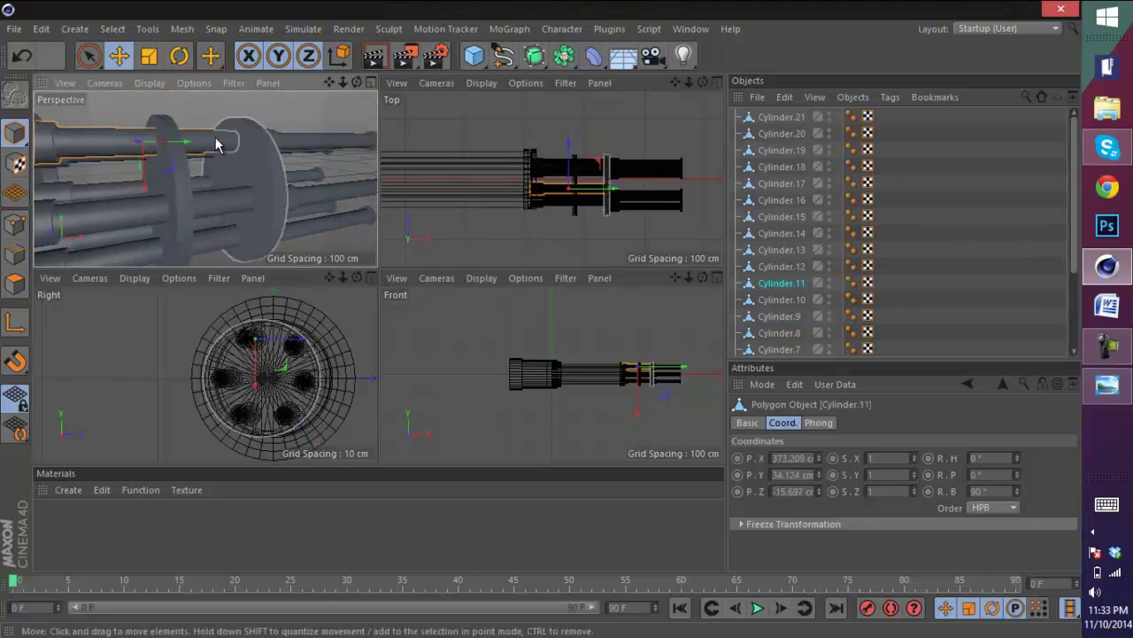
{"action": "left_click_drag", "start_coordinate": [137, 147], "coordinate": [140, 156]}
{"action": "left_click", "coordinate": [152, 210]}
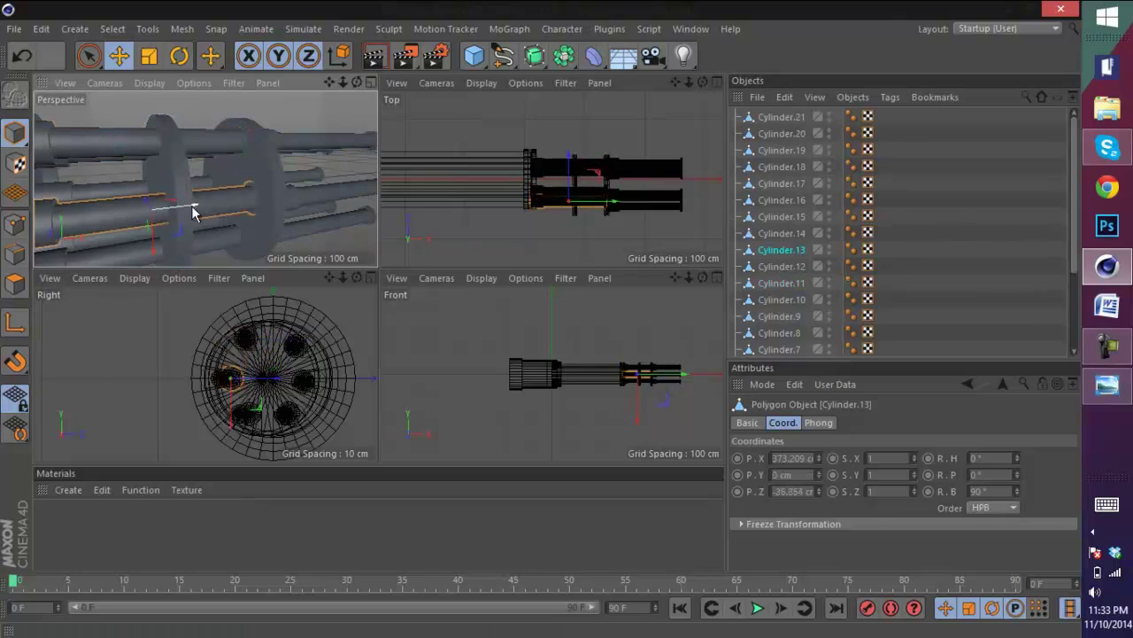
{"action": "left_click_drag", "start_coordinate": [149, 210], "coordinate": [151, 213]}
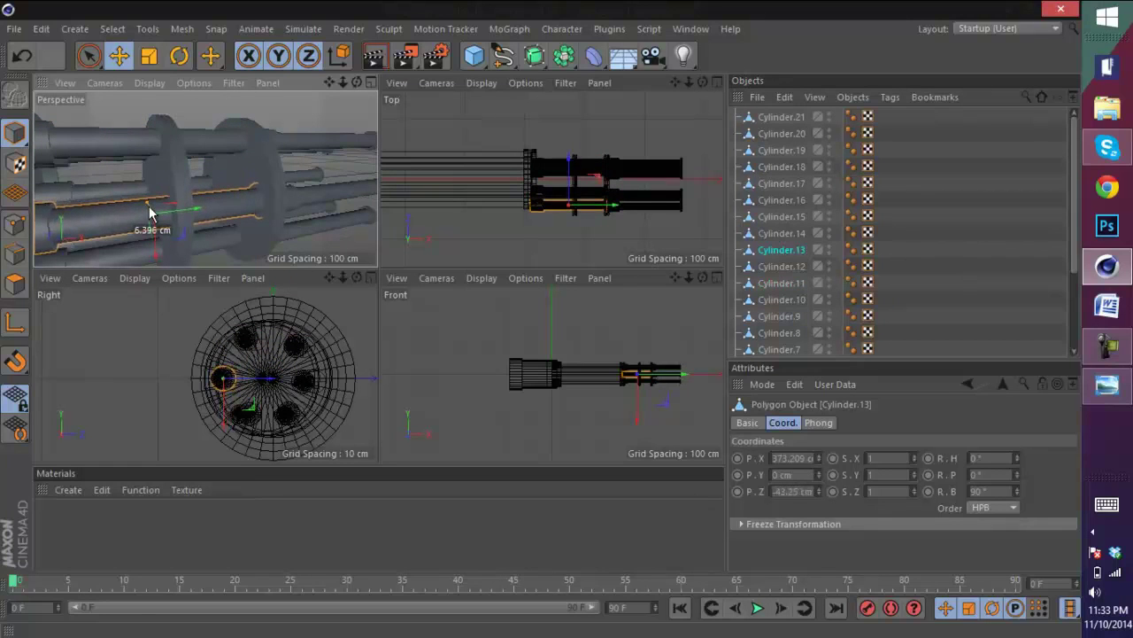
- Move the lower middle-section barrel Cylinder.10 into line with its matching front barrel
{"action": "left_click", "coordinate": [147, 250]}
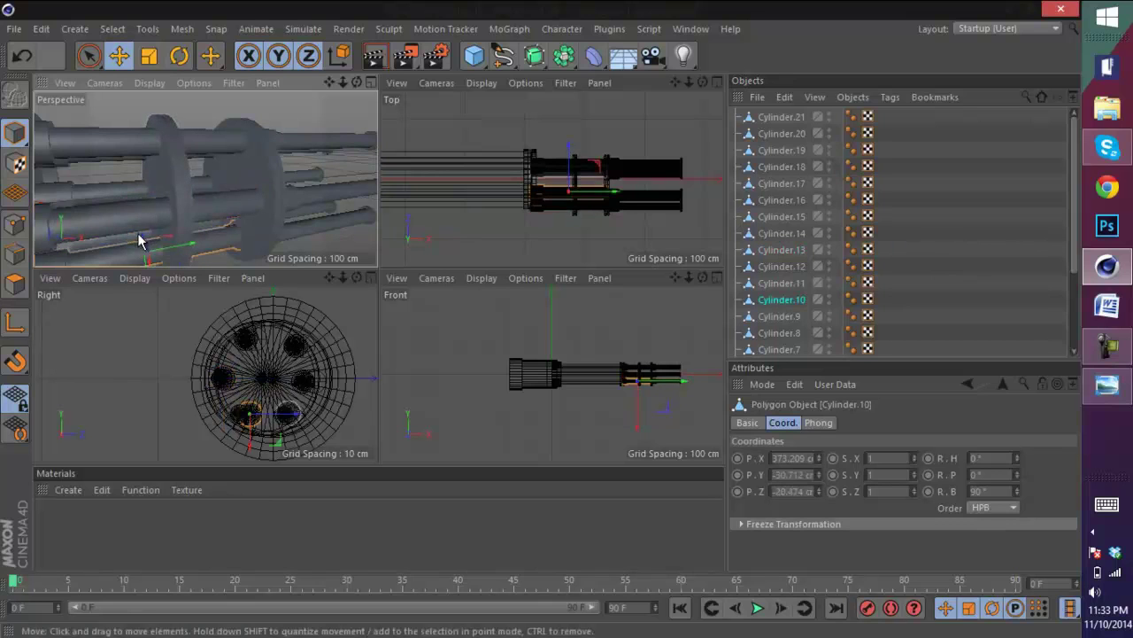
{"action": "left_click_drag", "start_coordinate": [356, 84], "coordinate": [376, 266]}
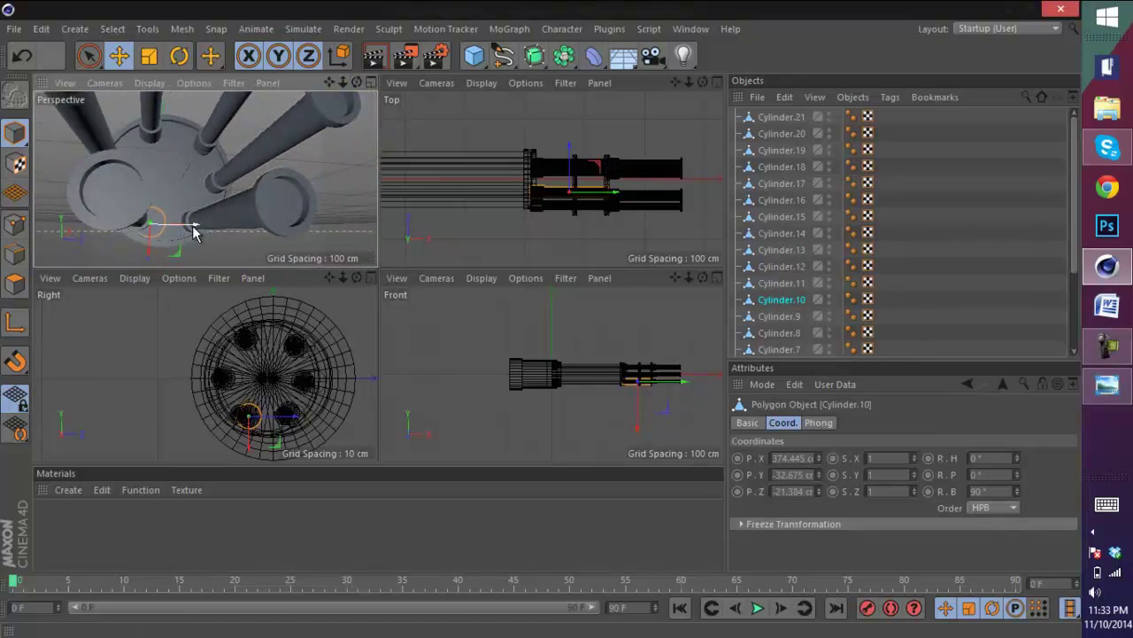
{"action": "left_click_drag", "start_coordinate": [358, 82], "coordinate": [379, 265]}
- Check the collar layout in the reference photo and copy the front thin collar forward to an X position of about 500 cm
{"action": "left_click", "coordinate": [1106, 384]}
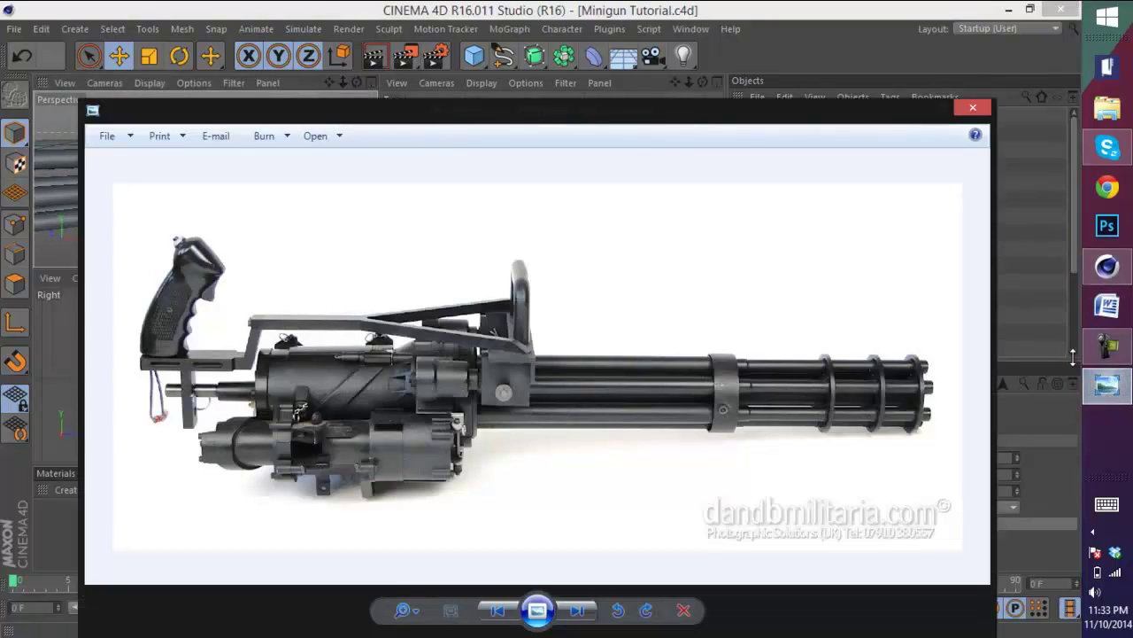
{"action": "left_click", "coordinate": [1012, 248]}
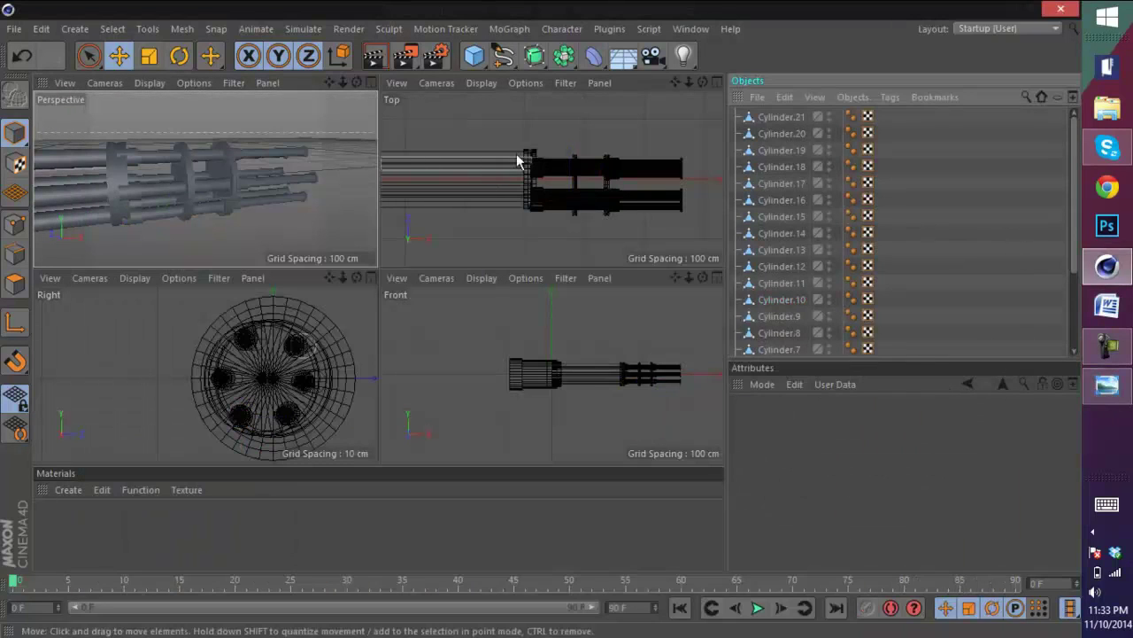
{"action": "left_click", "coordinate": [235, 177]}
{"action": "left_click_drag", "start_coordinate": [294, 186], "coordinate": [301, 182]}
{"action": "left_click_drag", "start_coordinate": [377, 267], "coordinate": [379, 265]}
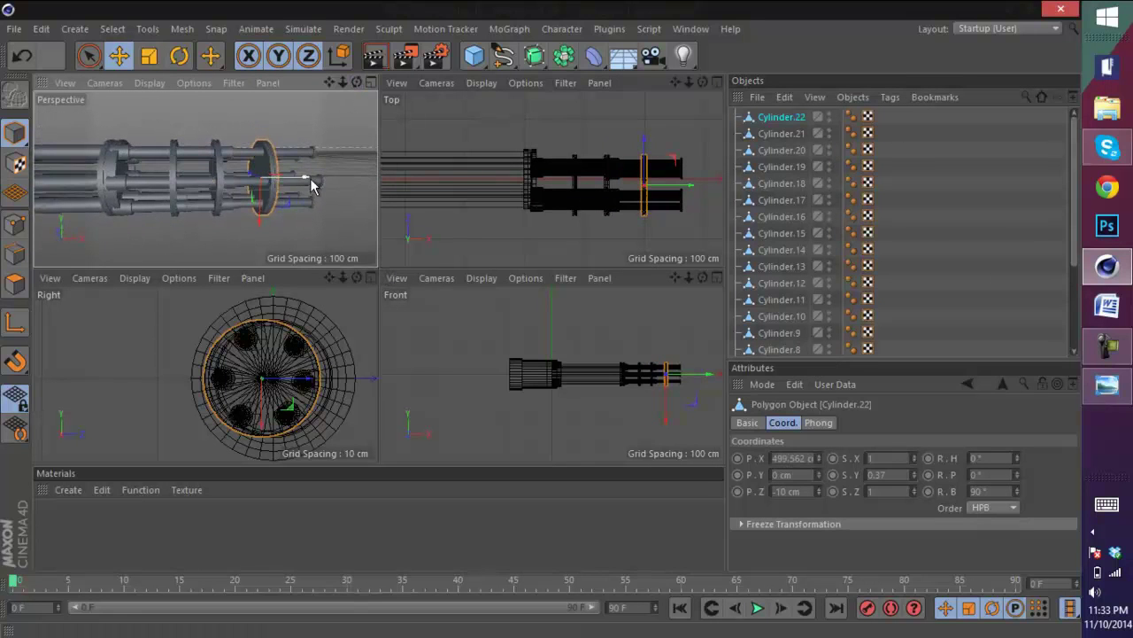
- Place the copied collar between the two thin collars at an X position of about 404 cm, sliding the rear thin collar slightly back
{"action": "left_click_drag", "start_coordinate": [248, 186], "coordinate": [209, 186]}
{"action": "left_click", "coordinate": [195, 168]}
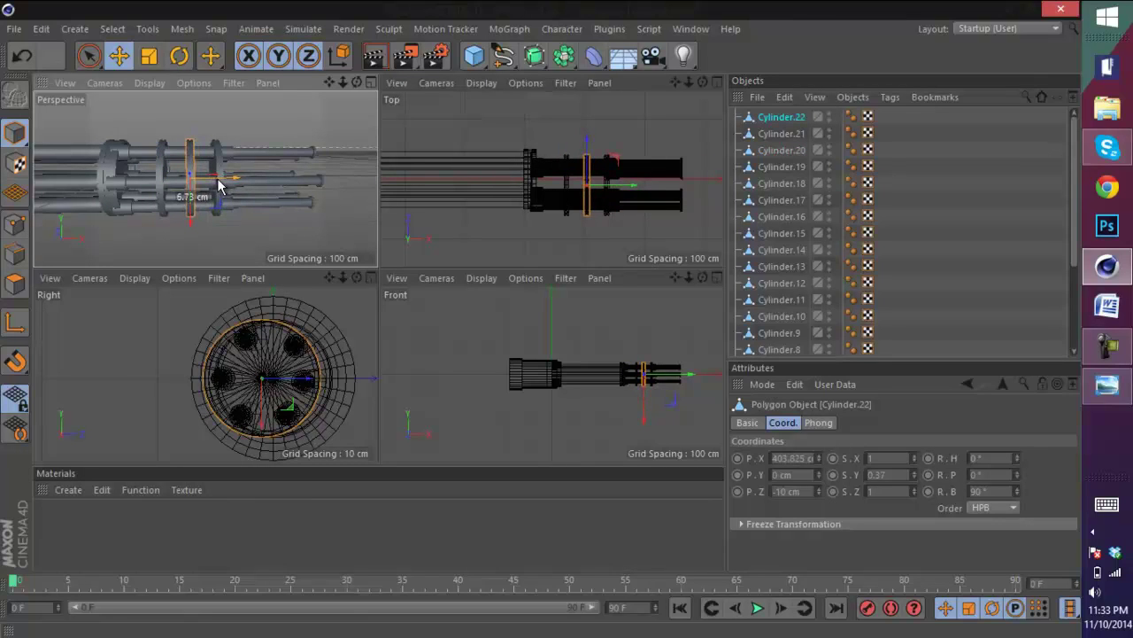
{"action": "left_click_drag", "start_coordinate": [219, 184], "coordinate": [217, 184]}
- Scale the thick collar Cylinder.7 to 1.1 on the X, Y and Z axes
{"action": "left_click", "coordinate": [119, 165]}
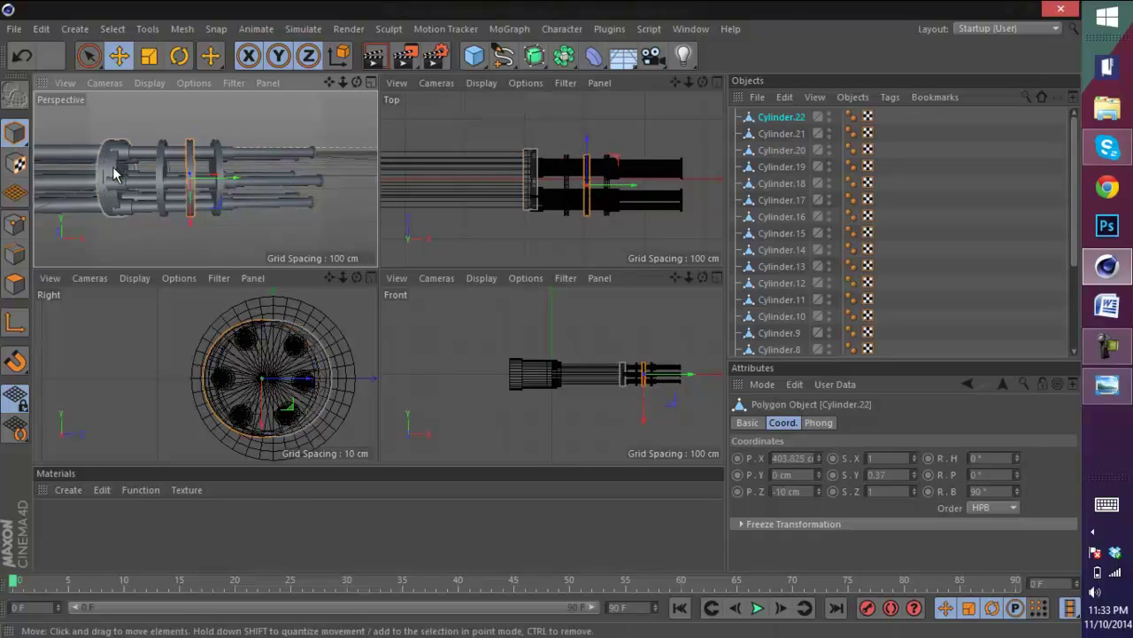
{"action": "left_click", "coordinate": [888, 458]}
{"action": "type", "text": ".1"}
{"action": "key", "text": "Return"}
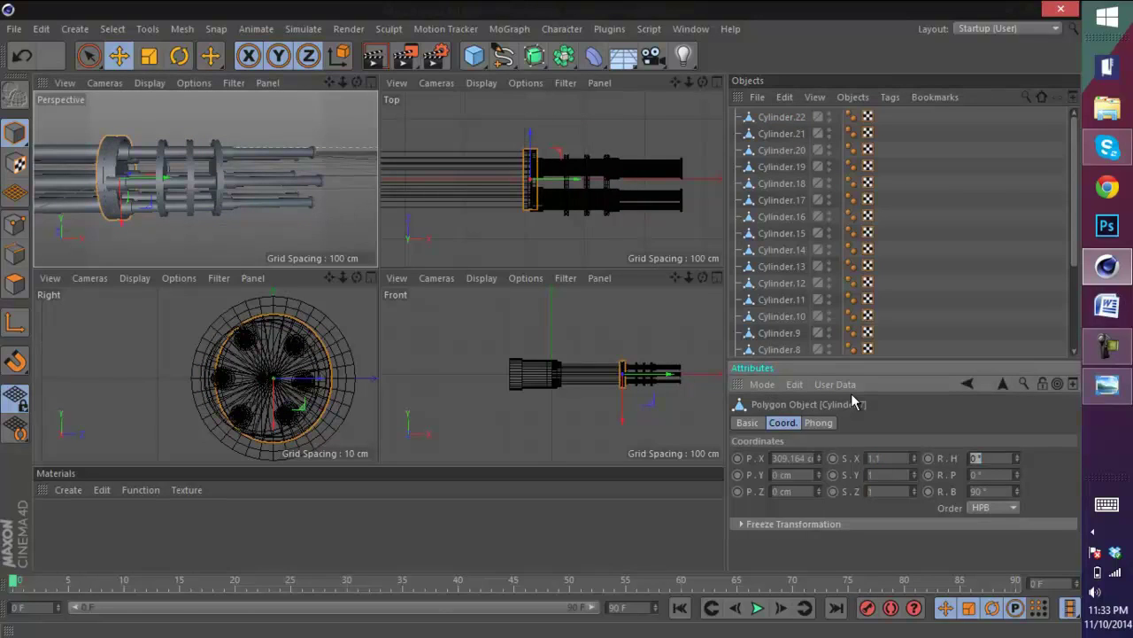
{"action": "left_click", "coordinate": [892, 475]}
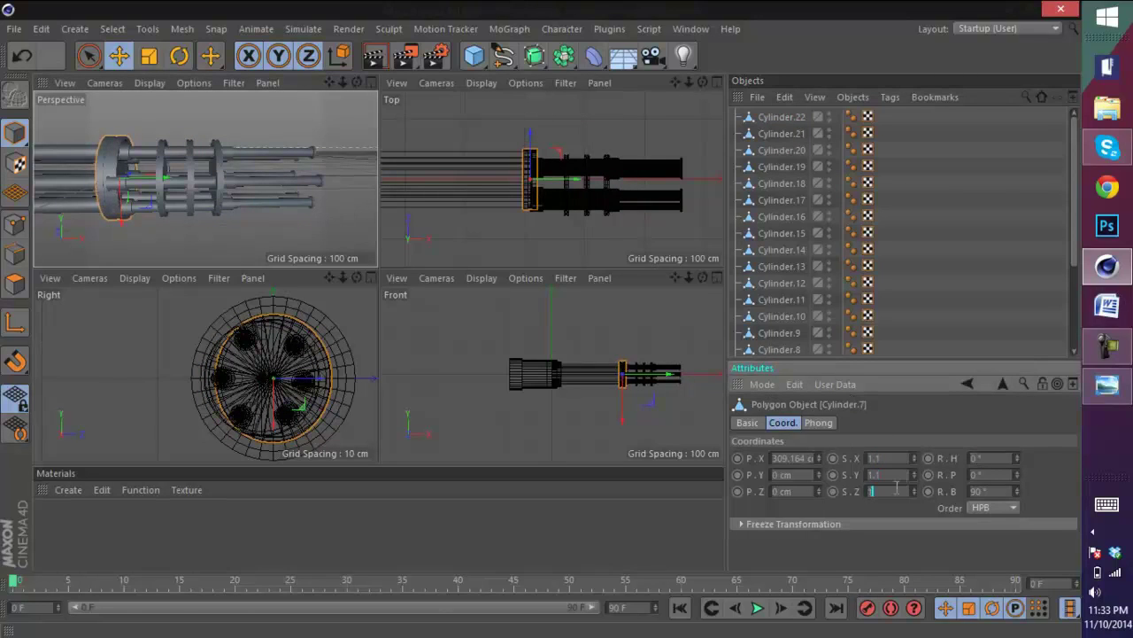
{"action": "key", "text": "Tab"}
- Examine the enlarged collar and the rear body from several angles and compare them with the minigun reference photo
{"action": "left_click_drag", "start_coordinate": [357, 83], "coordinate": [296, 213]}
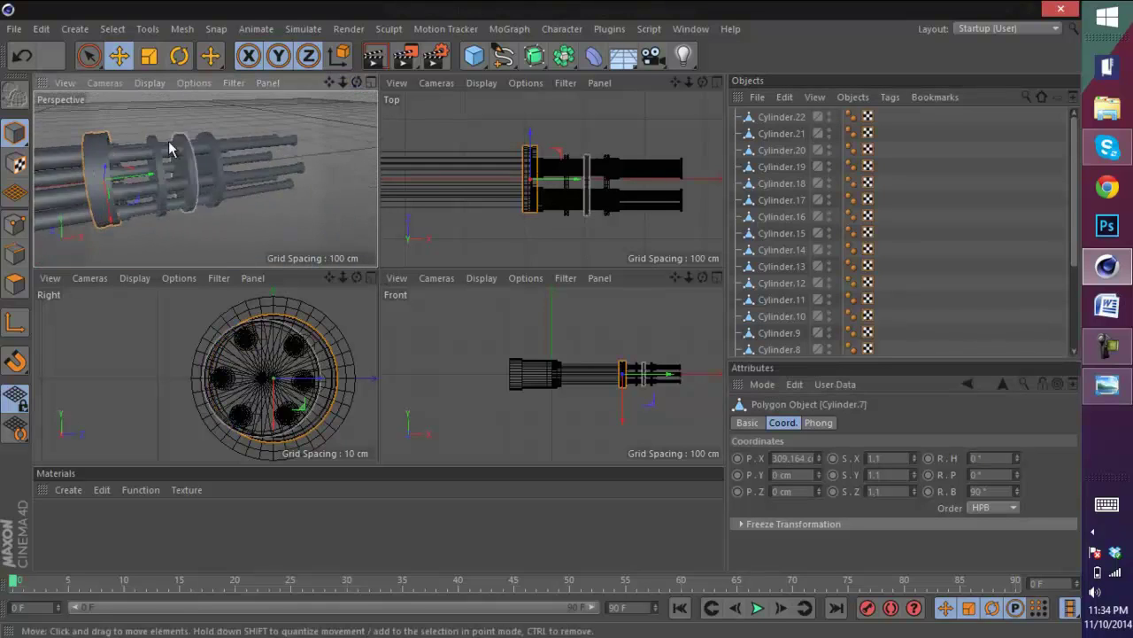
{"action": "scroll", "coordinate": [165, 133], "scroll_direction": "down", "scroll_amount": 5}
{"action": "scroll", "coordinate": [151, 101], "scroll_direction": "up", "scroll_amount": 4}
{"action": "scroll", "coordinate": [123, 147], "scroll_direction": "down", "scroll_amount": 3}
{"action": "scroll", "coordinate": [137, 193], "scroll_direction": "up", "scroll_amount": 4}
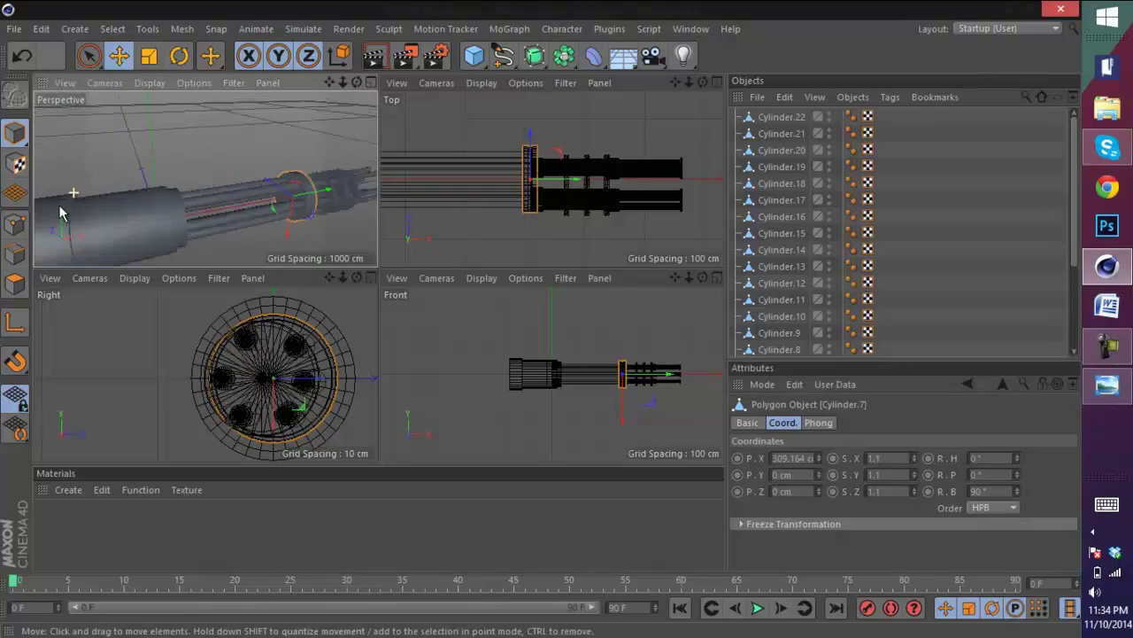
{"action": "scroll", "coordinate": [160, 196], "scroll_direction": "down", "scroll_amount": 2}
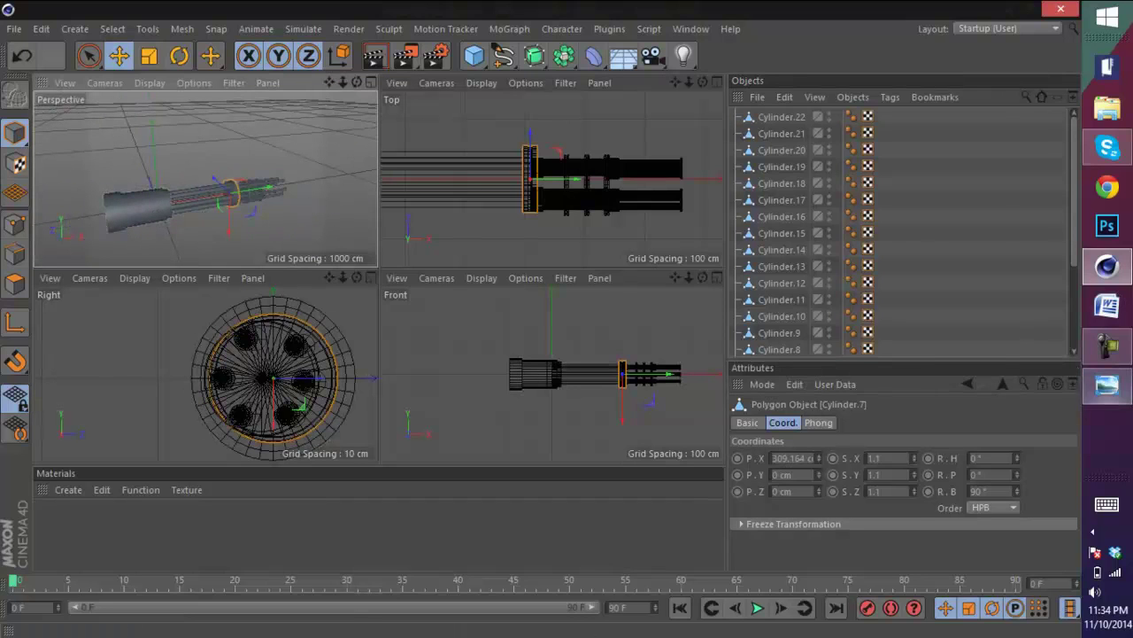
{"action": "left_click", "coordinate": [1109, 387]}
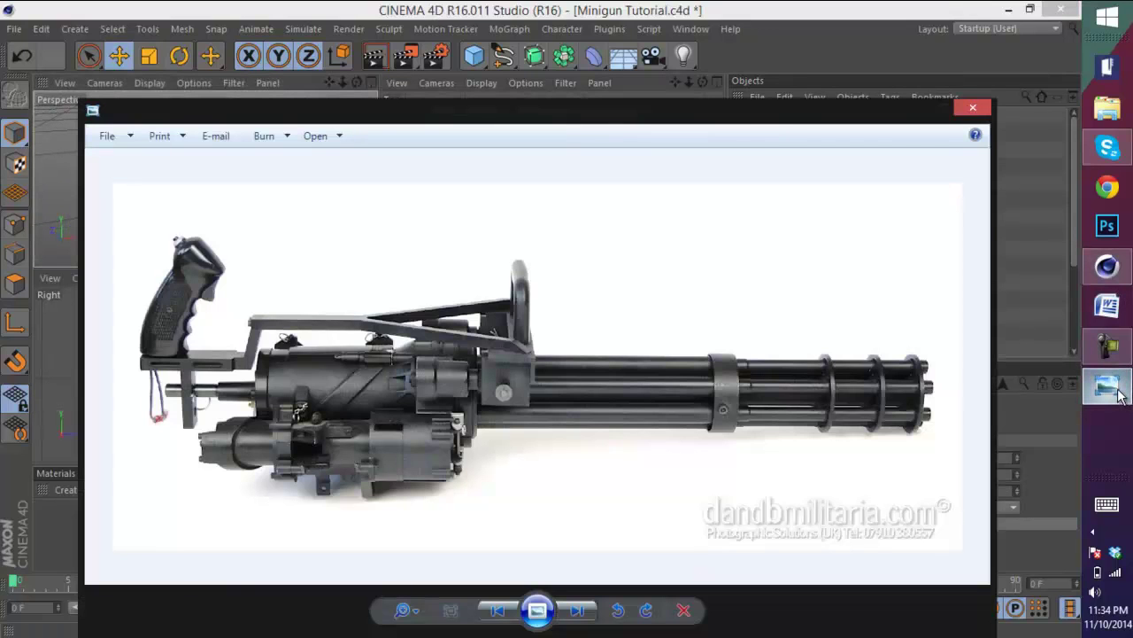
{"action": "left_click", "coordinate": [1109, 387]}
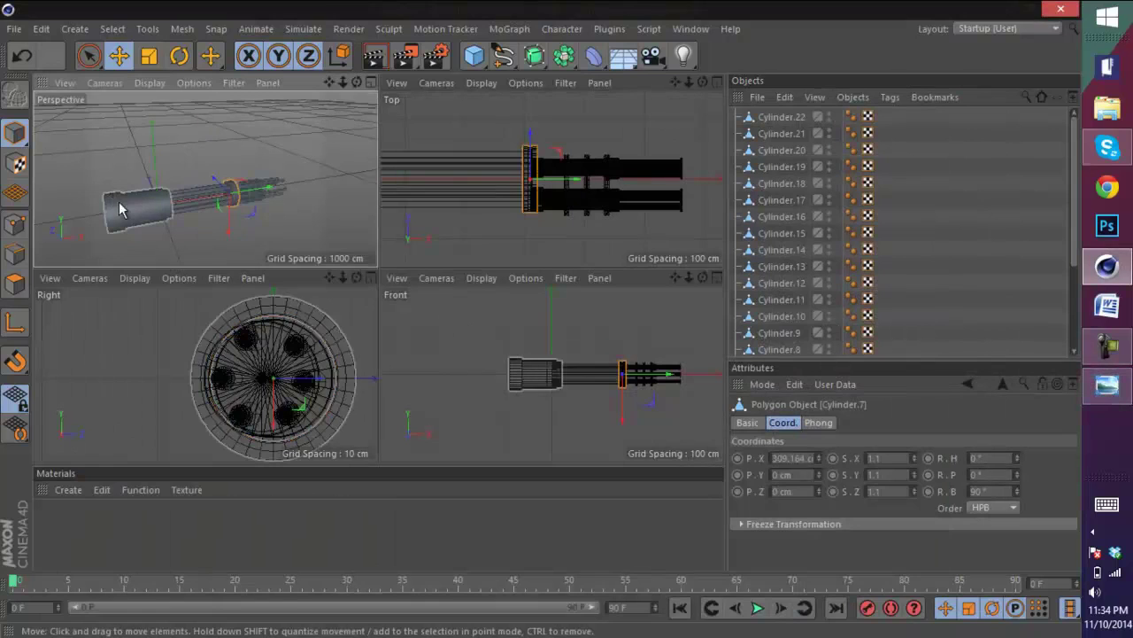
- Rotate the rear body cylinder to a 180° heading and move it back to an X position of about -170 cm
{"action": "scroll", "coordinate": [108, 219], "scroll_direction": "up", "scroll_amount": 5}
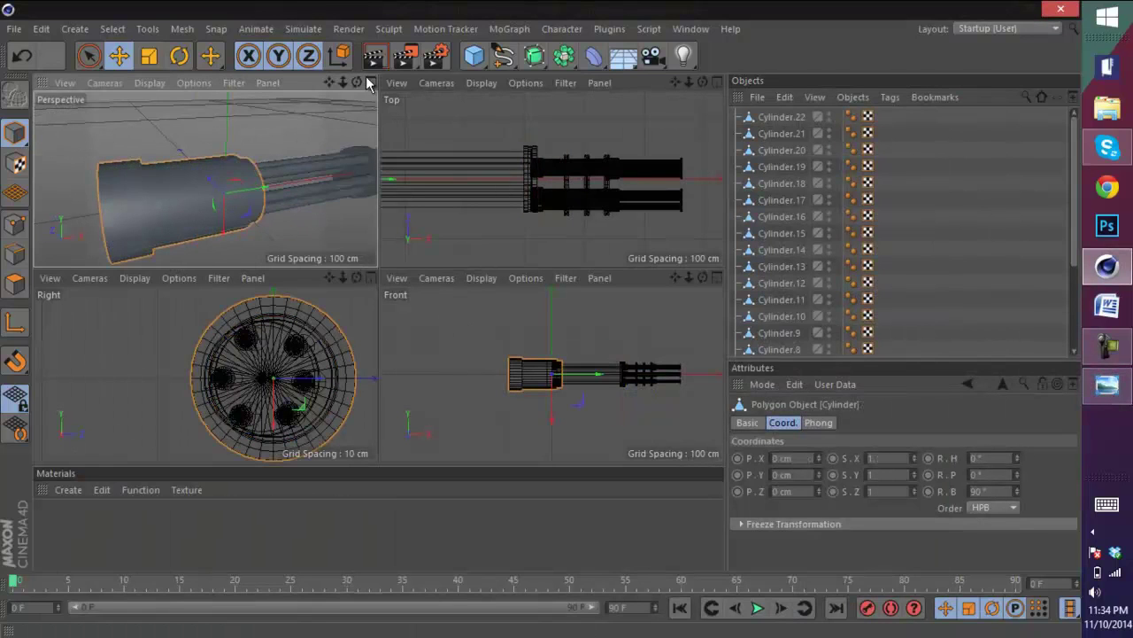
{"action": "left_click_drag", "start_coordinate": [358, 82], "coordinate": [374, 264]}
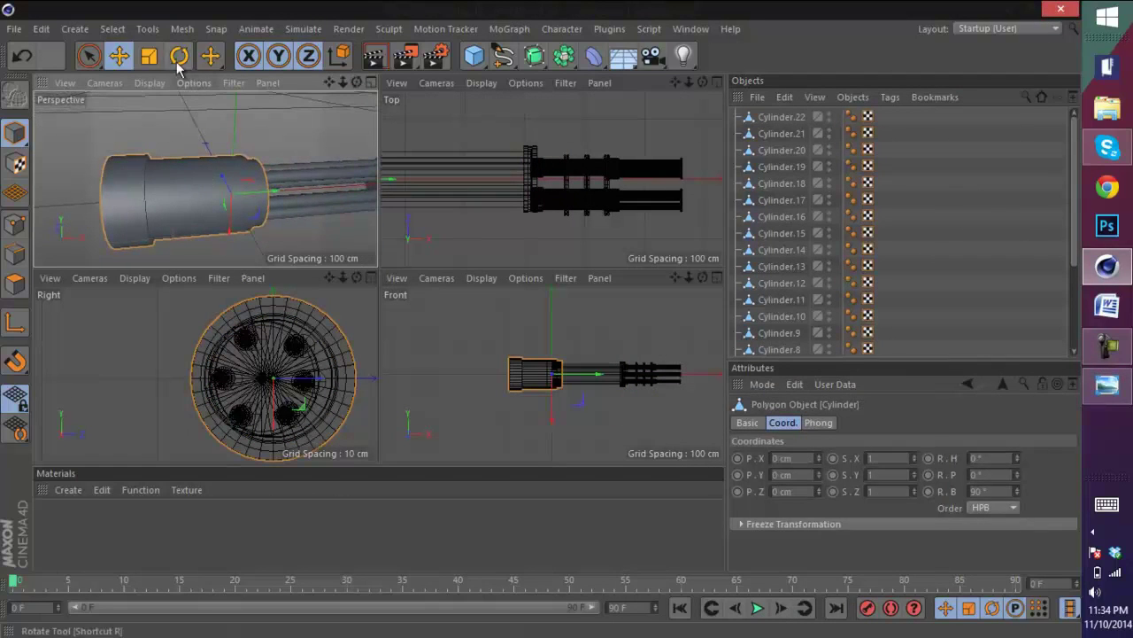
{"action": "left_click", "coordinate": [179, 57]}
{"action": "left_click_drag", "start_coordinate": [215, 210], "coordinate": [228, 218]}
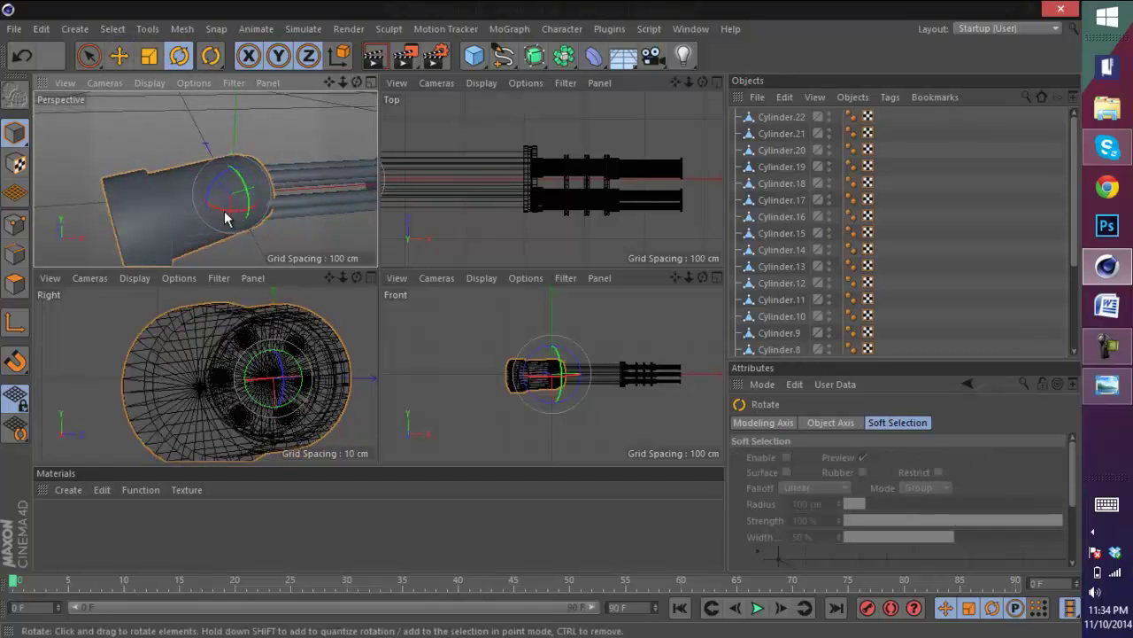
{"action": "key", "text": "ctrl+z"}
{"action": "left_click_drag", "start_coordinate": [296, 205], "coordinate": [286, 159]}
{"action": "left_click", "coordinate": [118, 56]}
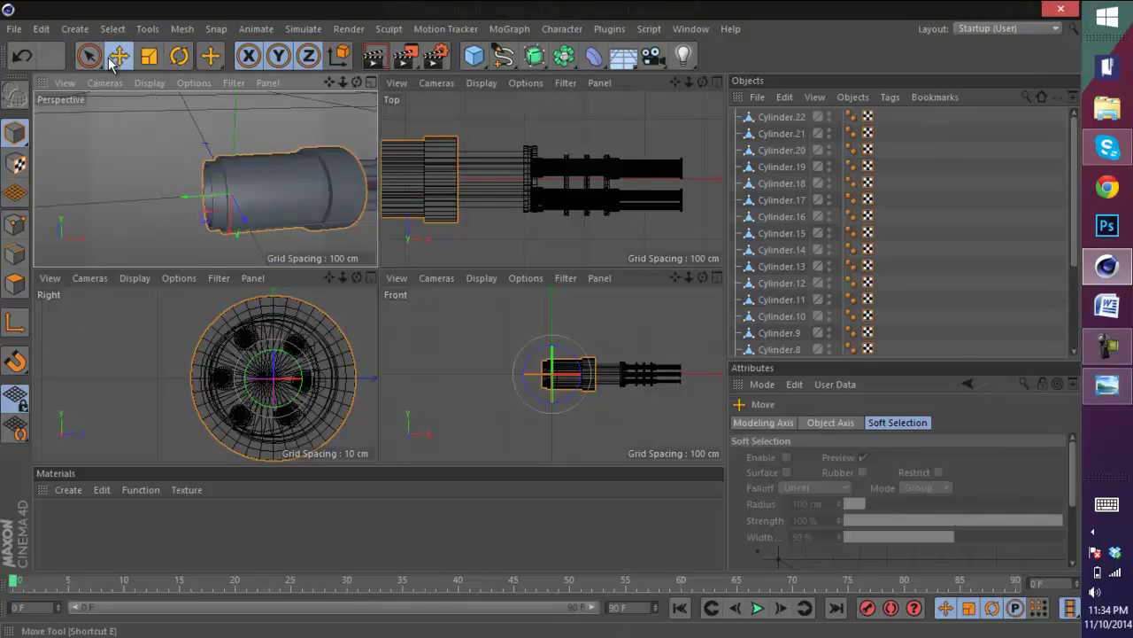
{"action": "left_click_drag", "start_coordinate": [193, 192], "coordinate": [88, 186]}
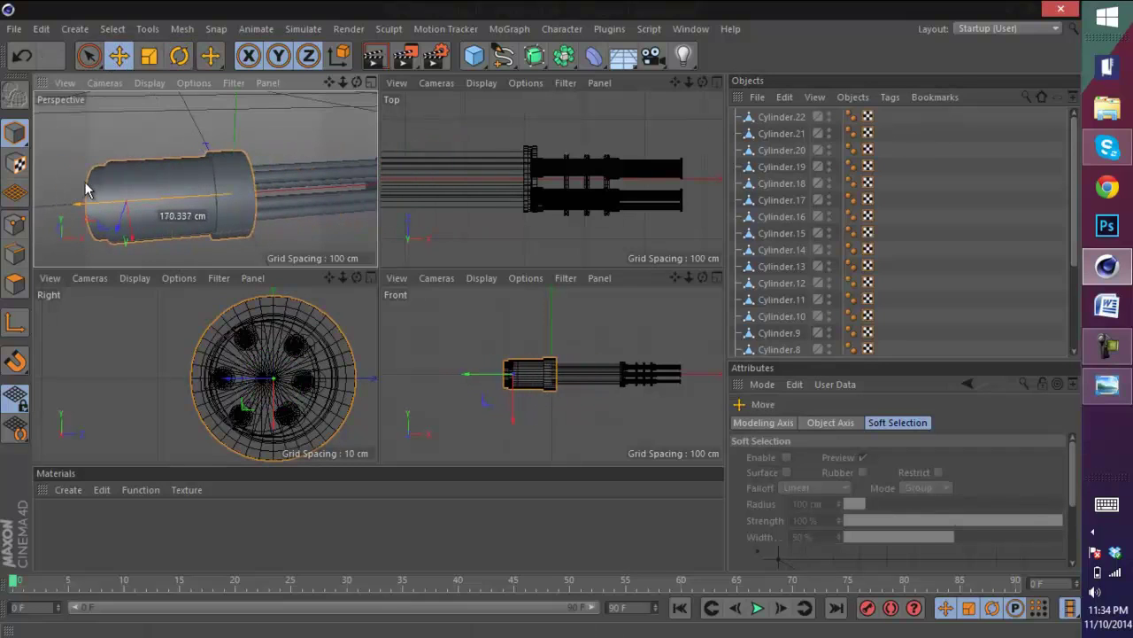
- Loop-select the polygons on the rear body's barrel-side end face and inset them with Extrude Inner
{"action": "left_click_drag", "start_coordinate": [355, 83], "coordinate": [141, 101]}
{"action": "left_click", "coordinate": [15, 284]}
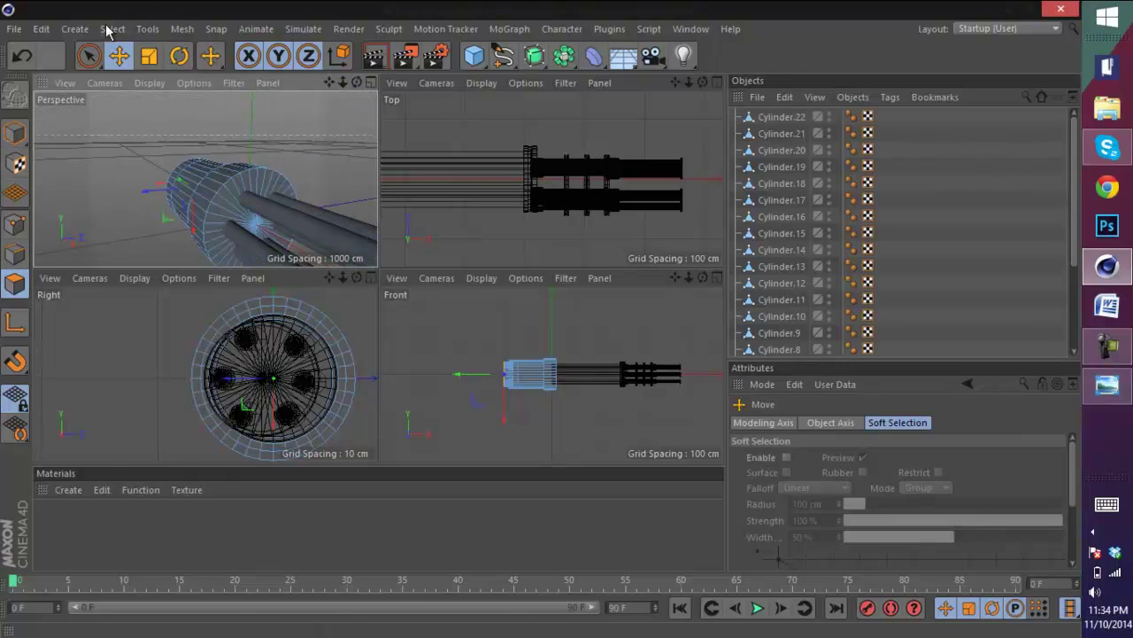
{"action": "left_click", "coordinate": [108, 31]}
{"action": "left_click", "coordinate": [154, 141]}
{"action": "left_click", "coordinate": [253, 186]}
{"action": "right_click", "coordinate": [251, 189]}
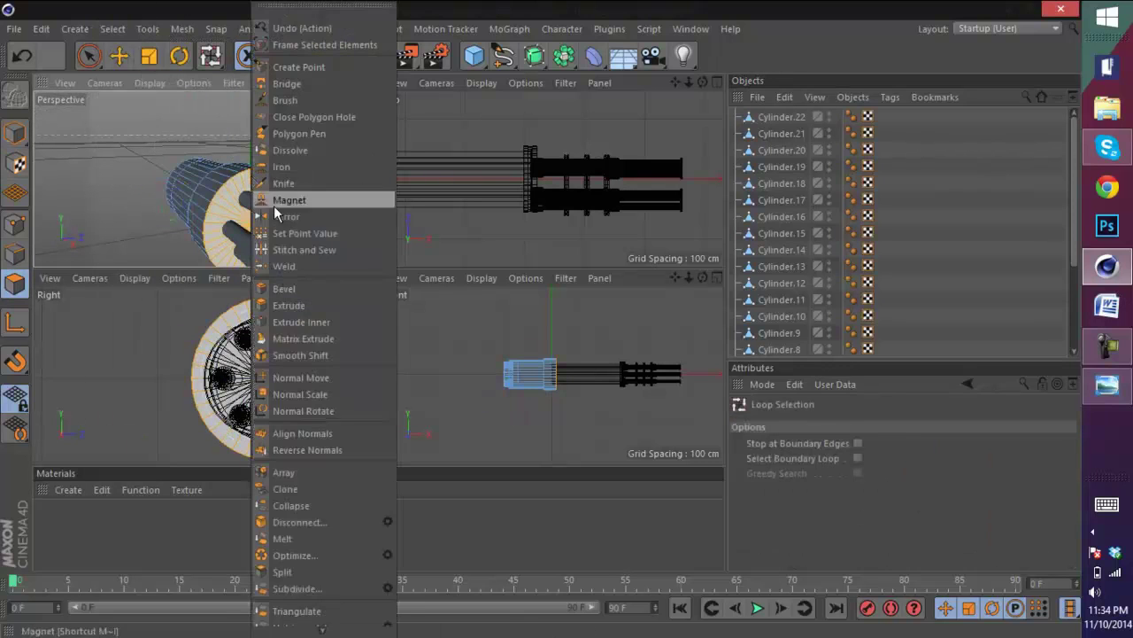
{"action": "left_click", "coordinate": [306, 322]}
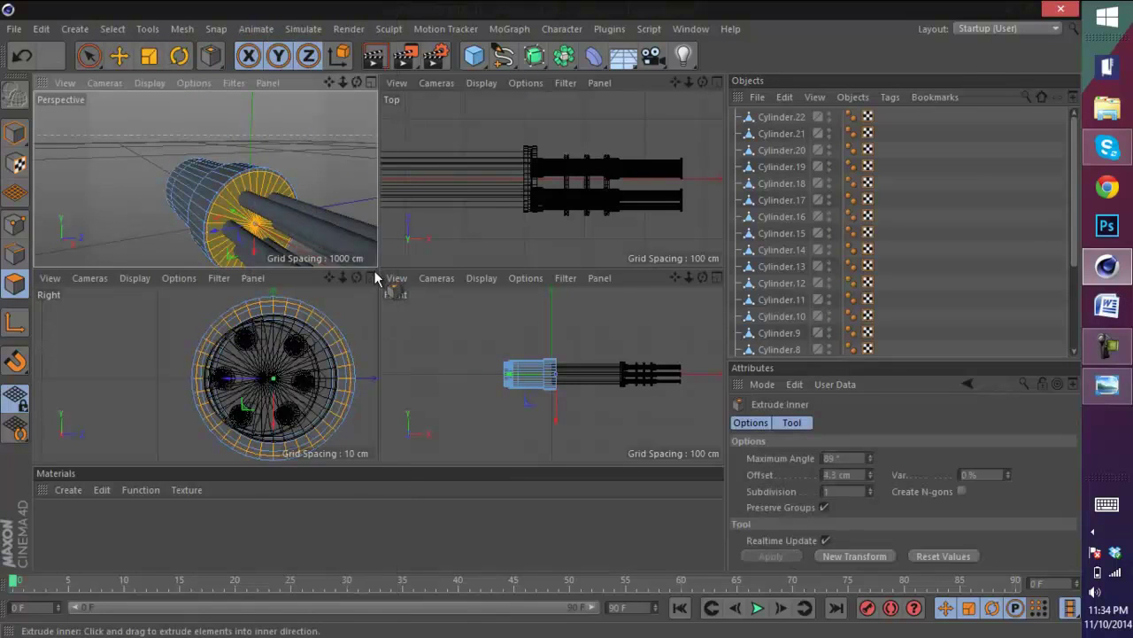
- Extrude the inset end face about 13.3 cm into the rear body and inset the recessed face again
{"action": "right_click", "coordinate": [271, 203]}
{"action": "left_click", "coordinate": [330, 305]}
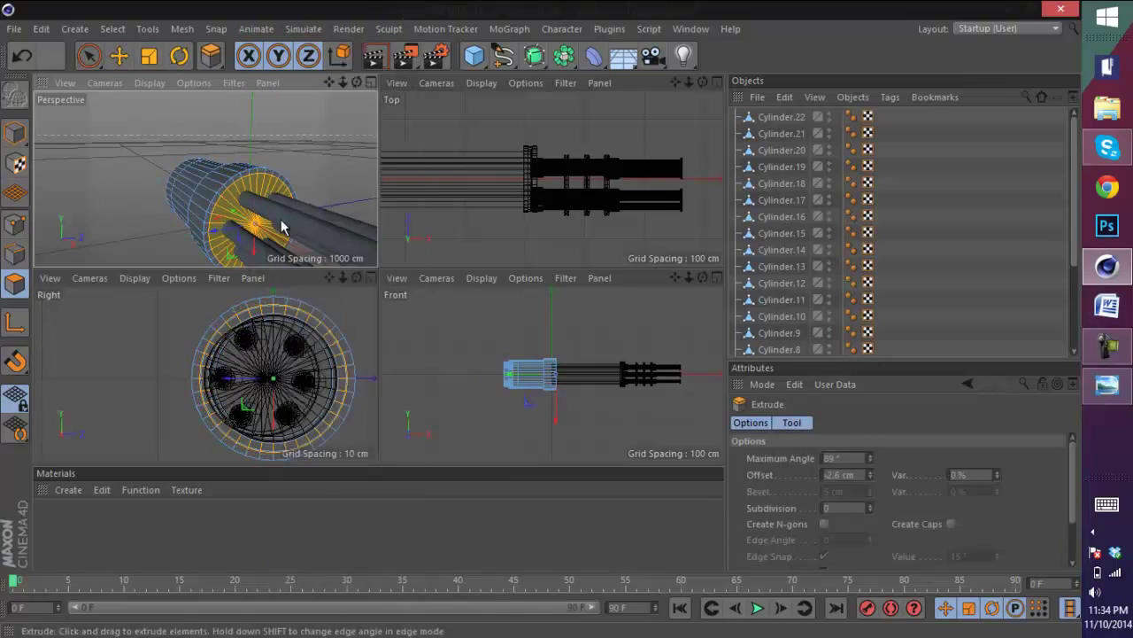
{"action": "left_click_drag", "start_coordinate": [271, 198], "coordinate": [376, 268]}
{"action": "right_click", "coordinate": [263, 177]}
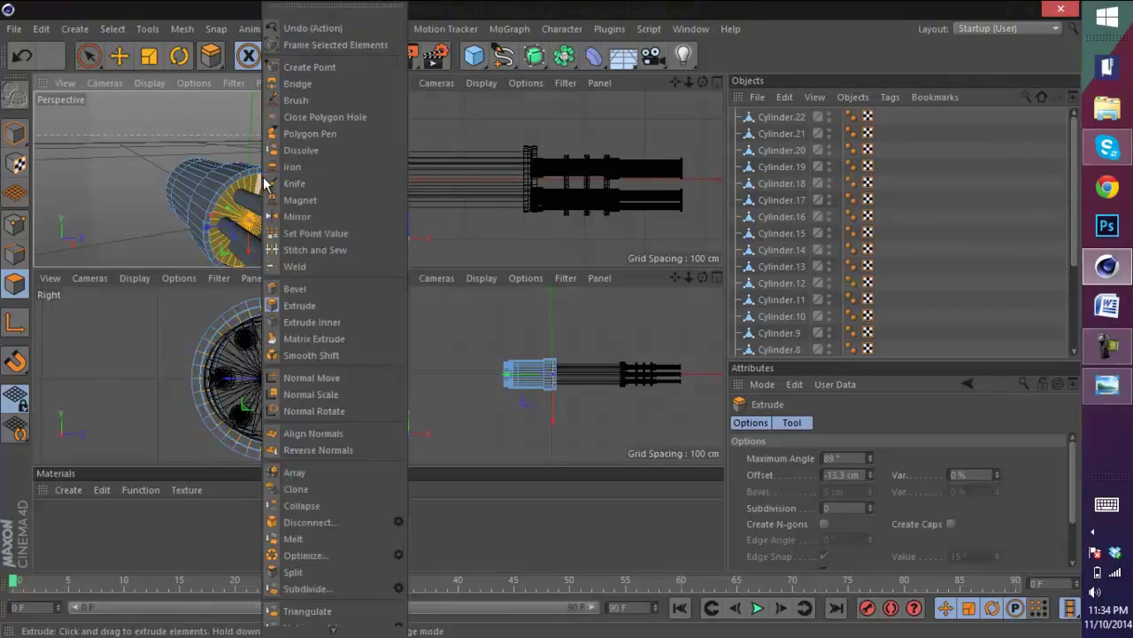
{"action": "left_click", "coordinate": [324, 321]}
{"action": "left_click_drag", "start_coordinate": [298, 211], "coordinate": [378, 271]}
{"action": "right_click", "coordinate": [252, 197]}
{"action": "left_click", "coordinate": [292, 302]}
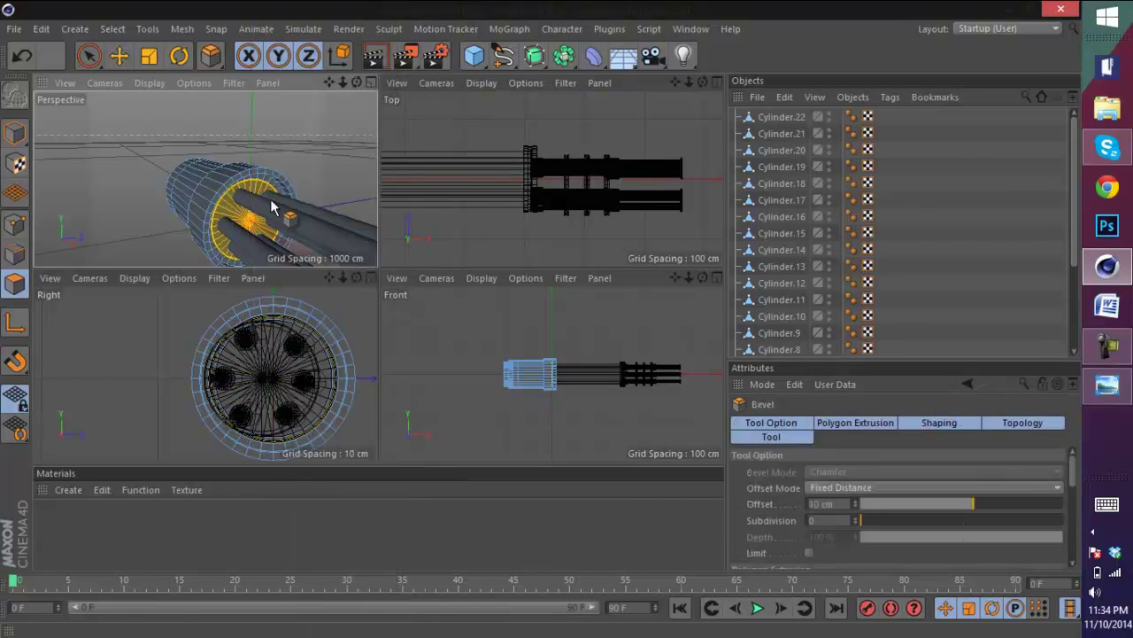
{"action": "left_click_drag", "start_coordinate": [269, 200], "coordinate": [257, 194]}
{"action": "key", "text": "ctrl+z"}
- Extrude the inner face of the rear body's recess outward by about 6.3 cm
{"action": "right_click", "coordinate": [259, 189]}
{"action": "left_click", "coordinate": [288, 304]}
{"action": "right_click", "coordinate": [256, 195]}
{"action": "left_click", "coordinate": [292, 305]}
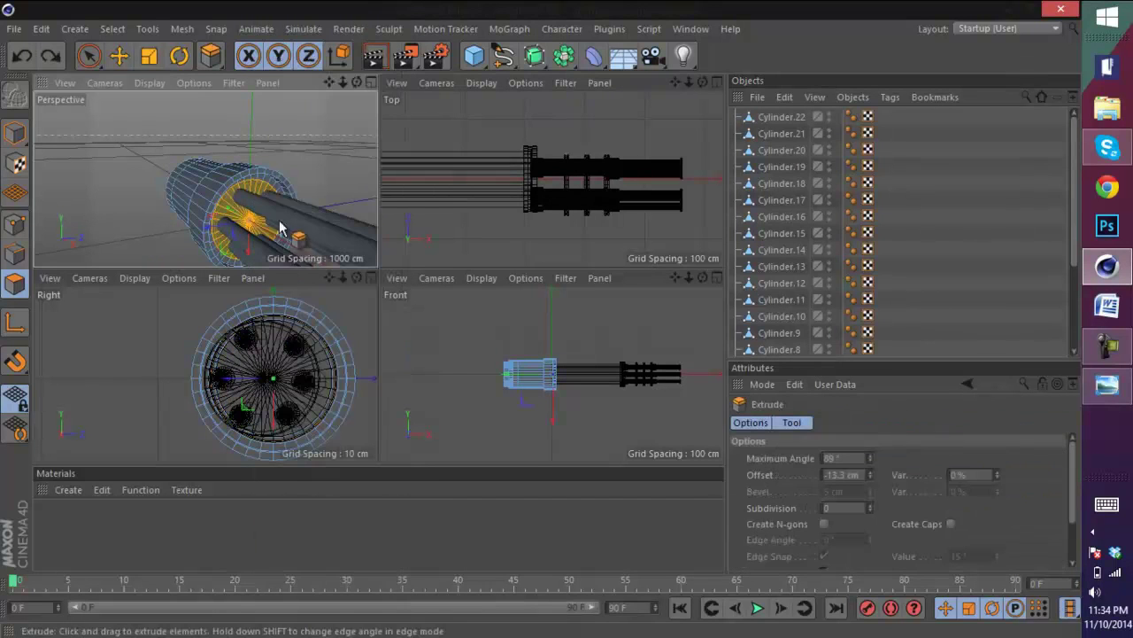
{"action": "left_click_drag", "start_coordinate": [380, 268], "coordinate": [264, 188]}
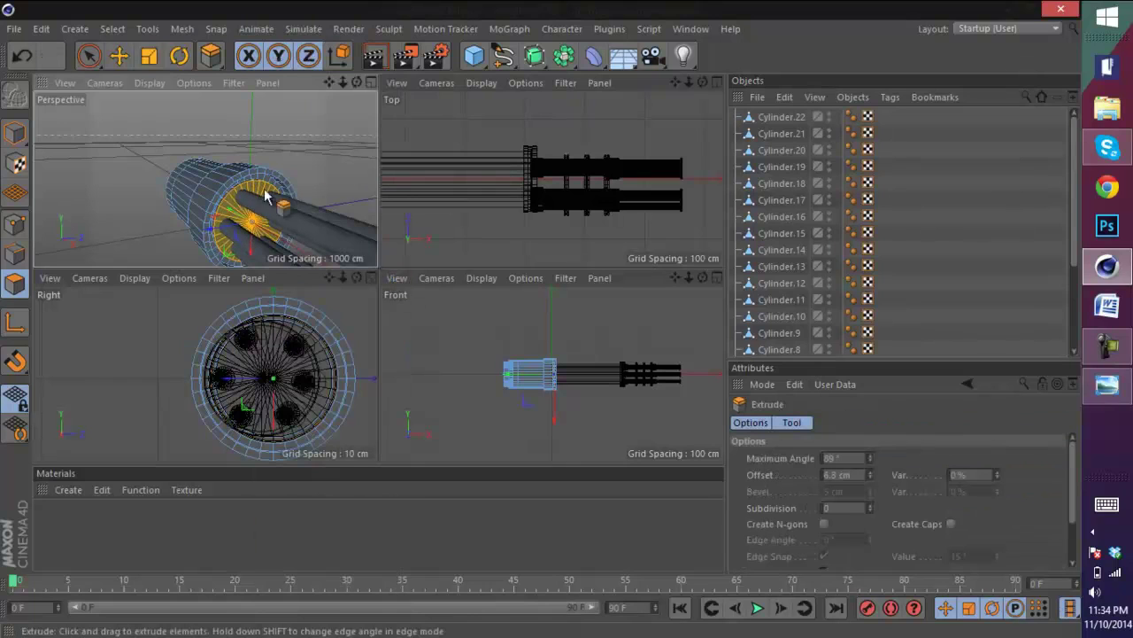
- Inspect the whole barrel assembly in a maximized perspective view and check it against the reference photo
{"action": "left_click_drag", "start_coordinate": [353, 78], "coordinate": [379, 267]}
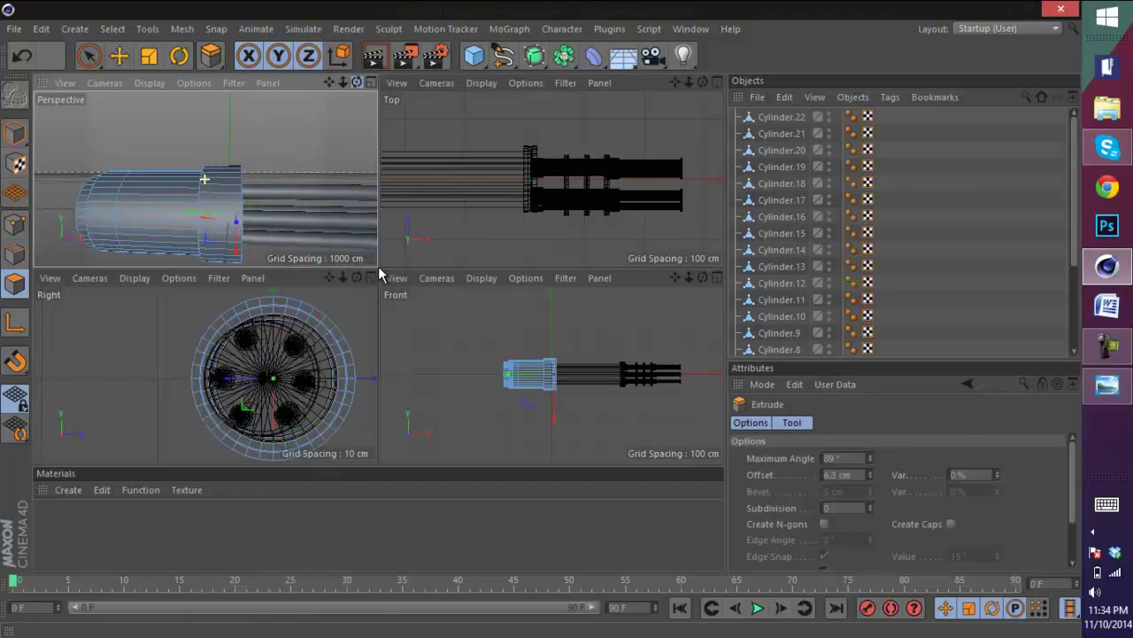
{"action": "left_click", "coordinate": [372, 82]}
{"action": "scroll", "coordinate": [364, 129], "scroll_direction": "down", "scroll_amount": 5}
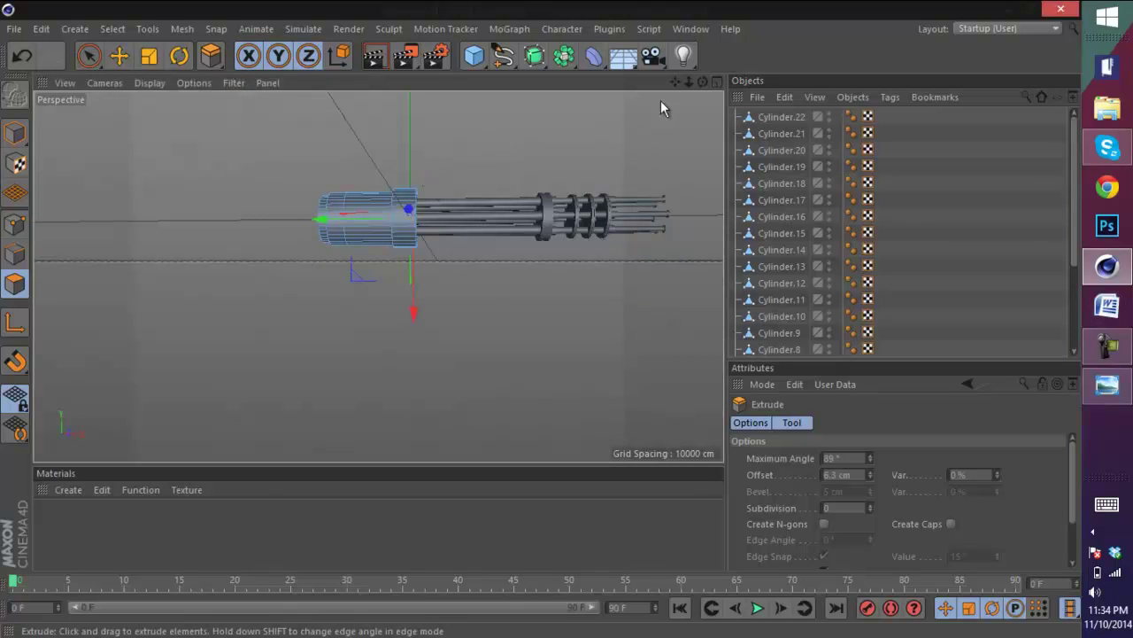
{"action": "left_click_drag", "start_coordinate": [675, 81], "coordinate": [540, 325]}
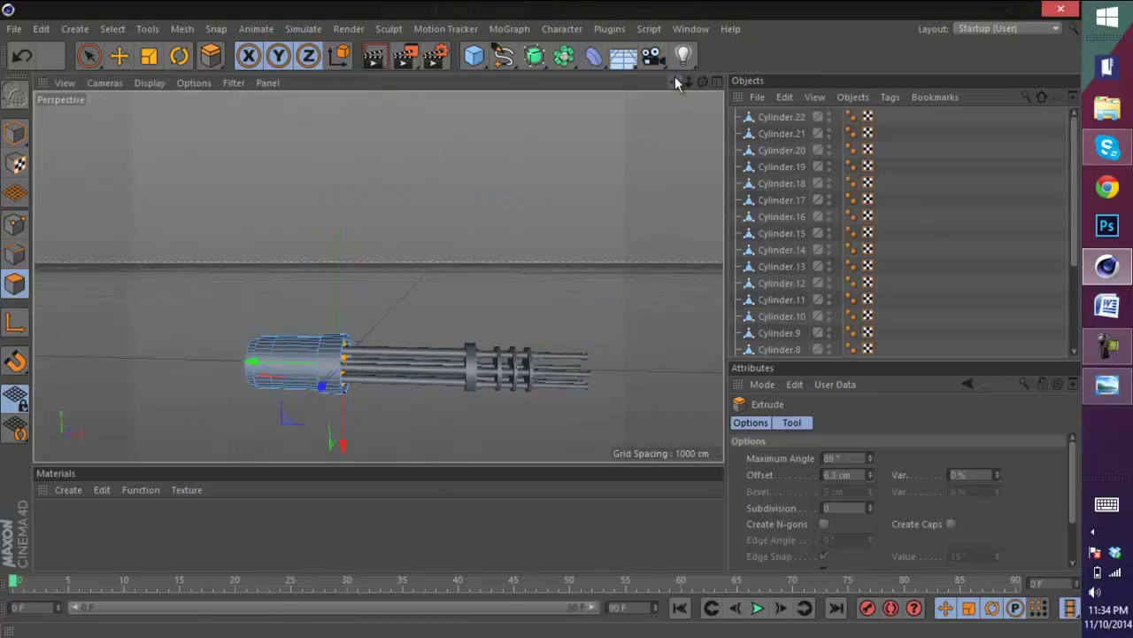
{"action": "left_click", "coordinate": [1118, 388]}
{"action": "left_click", "coordinate": [703, 39]}
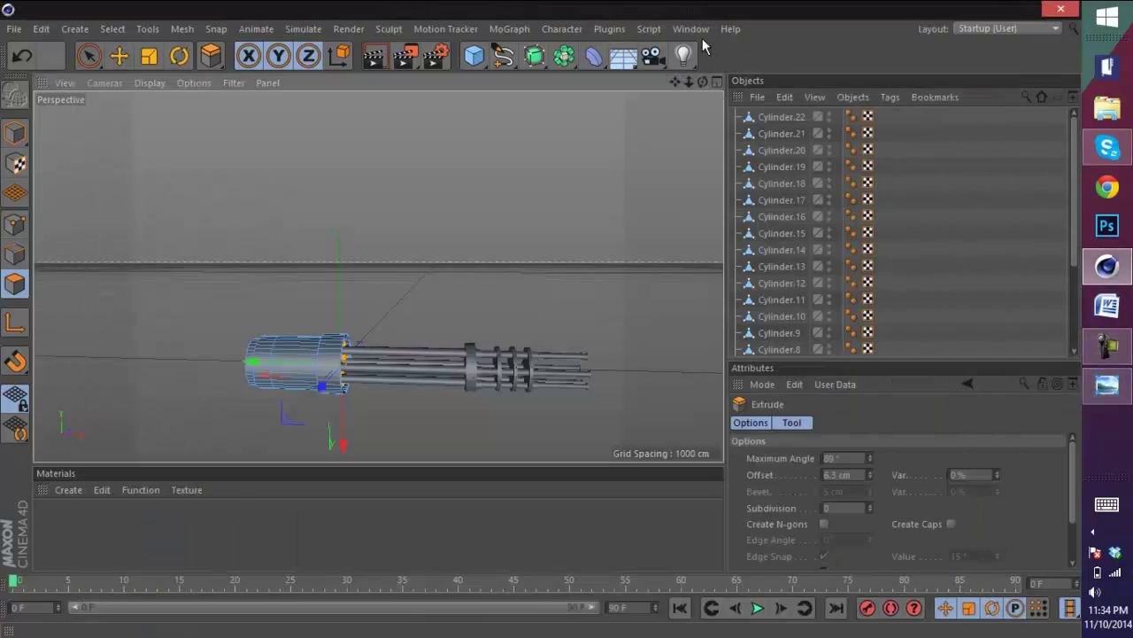
- Group all barrels and collars, Cylinder.22 through Cylinder.1, into one null, leaving out the rear body Cylinder
{"action": "left_click", "coordinate": [784, 117]}
{"action": "scroll", "coordinate": [809, 208], "scroll_direction": "down", "scroll_amount": 4}
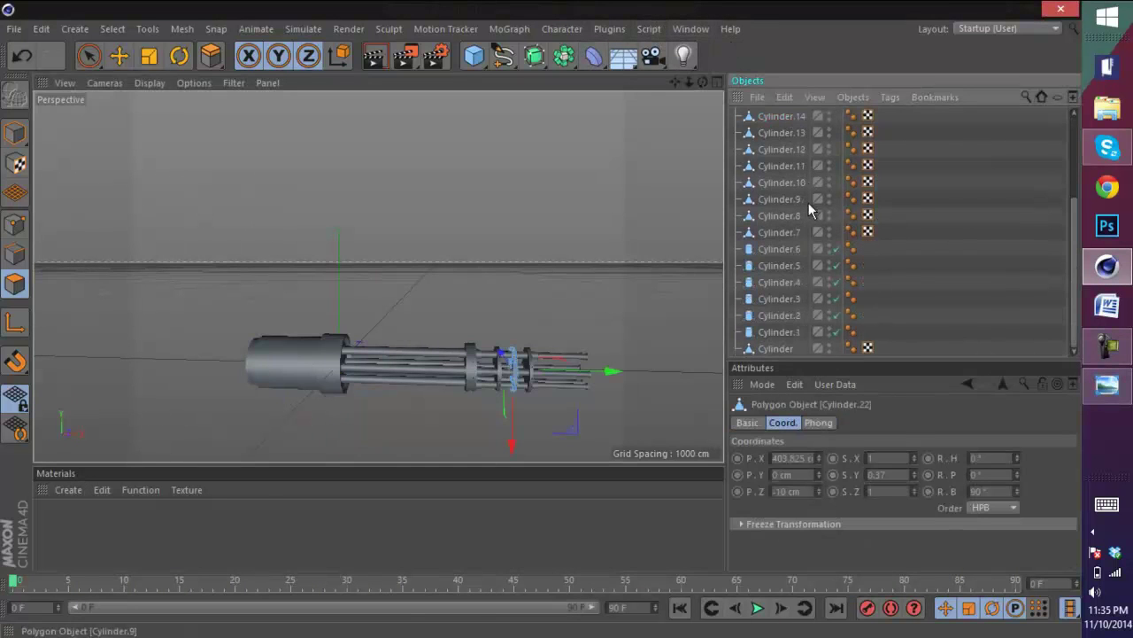
{"action": "left_click", "coordinate": [779, 336], "text": "shift"}
{"action": "scroll", "coordinate": [779, 288], "scroll_direction": "up", "scroll_amount": 4}
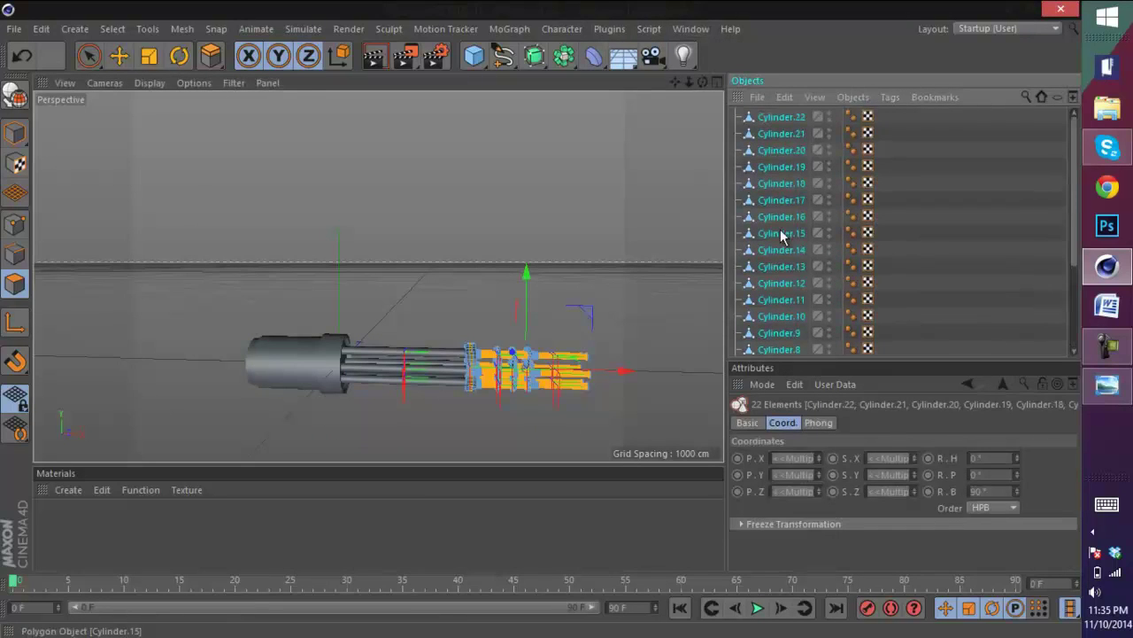
{"action": "scroll", "coordinate": [840, 265], "scroll_direction": "down", "scroll_amount": 4}
{"action": "scroll", "coordinate": [820, 169], "scroll_direction": "up", "scroll_amount": 4}
{"action": "left_click", "coordinate": [799, 118]}
{"action": "scroll", "coordinate": [796, 221], "scroll_direction": "down", "scroll_amount": 4}
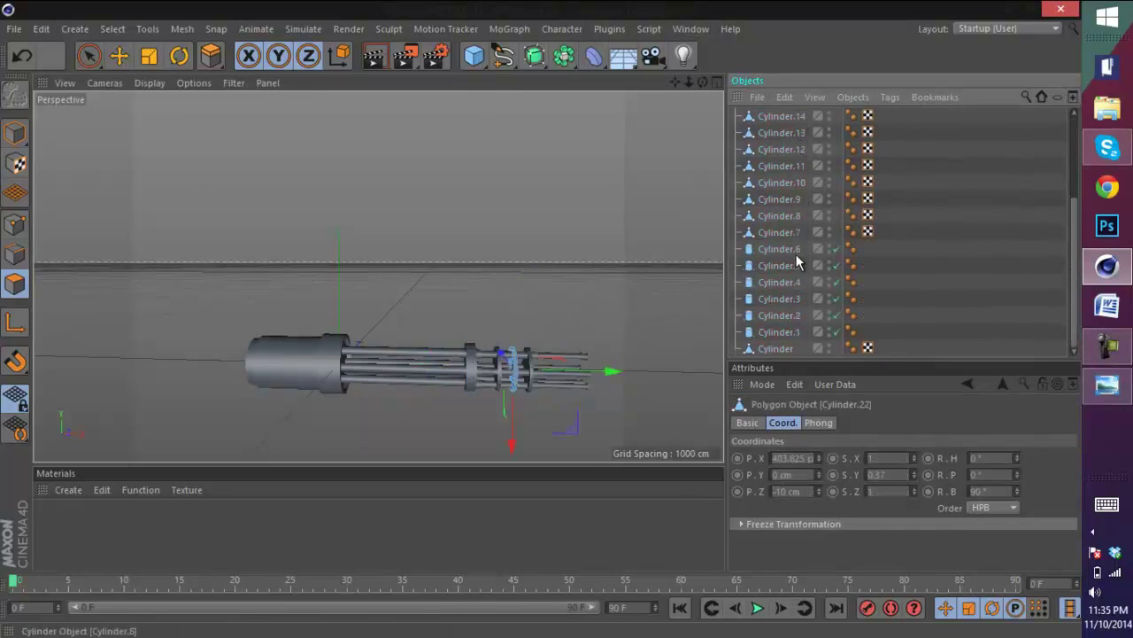
{"action": "left_click", "coordinate": [794, 334], "text": "shift"}
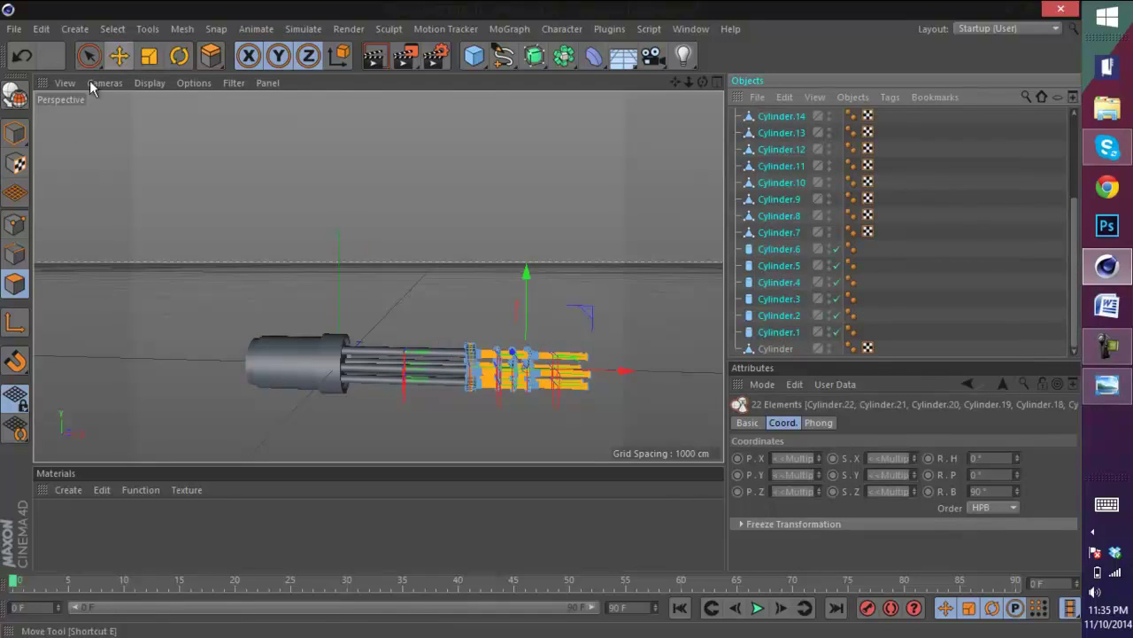
{"action": "left_click", "coordinate": [14, 133]}
{"action": "left_click", "coordinate": [118, 56]}
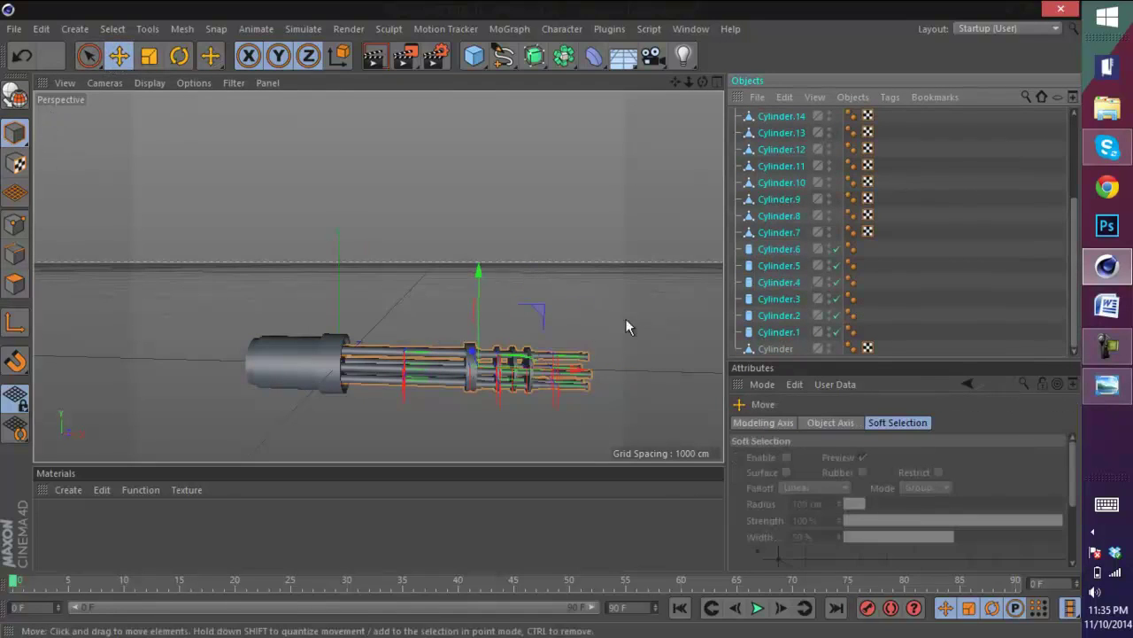
{"action": "right_click", "coordinate": [772, 284]}
{"action": "left_click", "coordinate": [828, 503]}
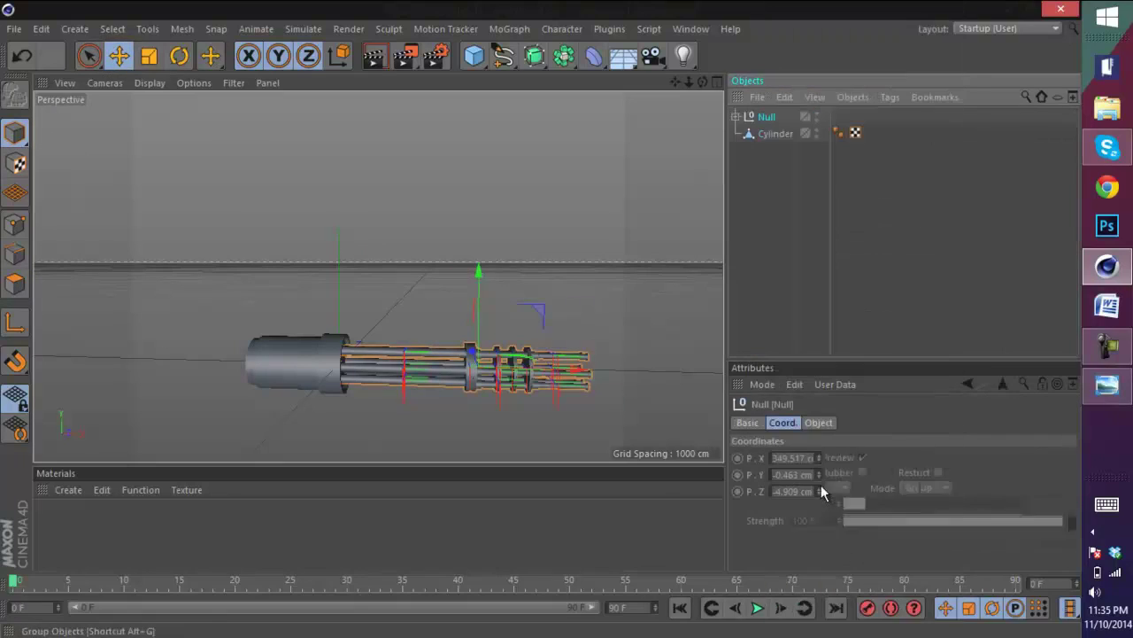
- Clear the object selection and add a cube primitive at the origin, over the front of the rear body
{"action": "left_click", "coordinate": [305, 353]}
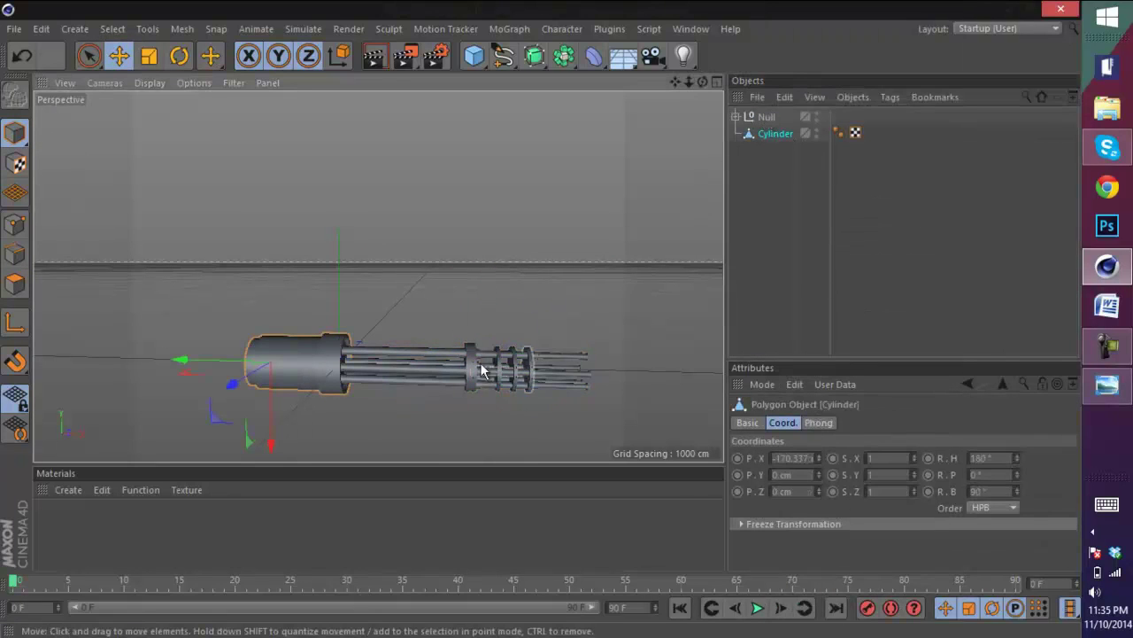
{"action": "left_click", "coordinate": [823, 165]}
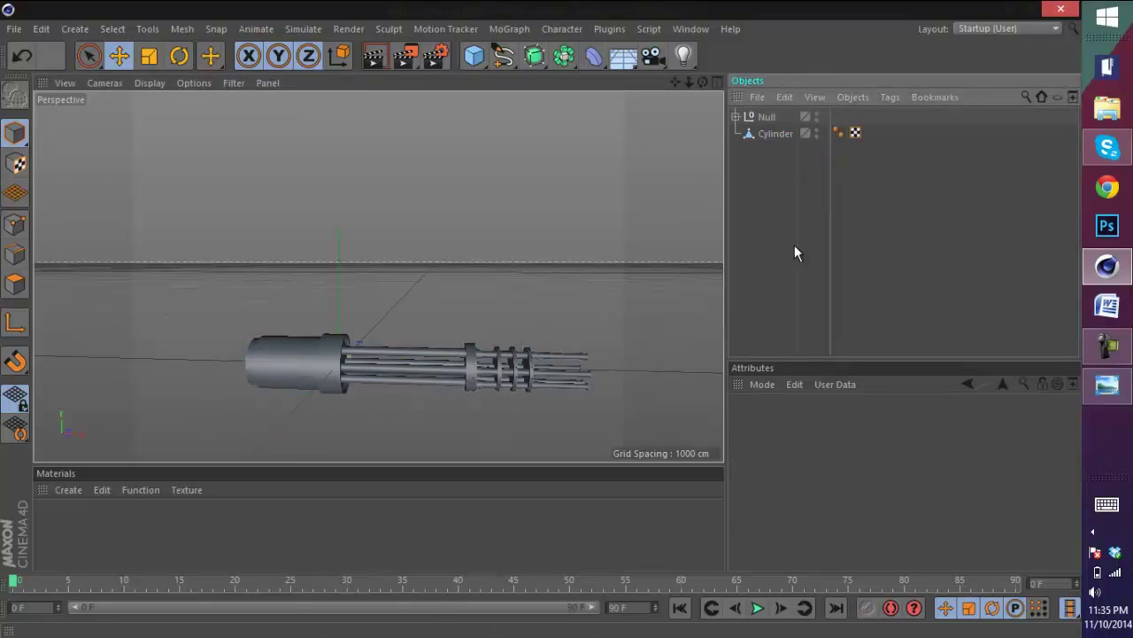
{"action": "left_click", "coordinate": [1122, 353]}
{"action": "left_click", "coordinate": [1123, 351]}
{"action": "left_click_drag", "start_coordinate": [703, 80], "coordinate": [420, 407]}
{"action": "scroll", "coordinate": [419, 399], "scroll_direction": "up", "scroll_amount": 1}
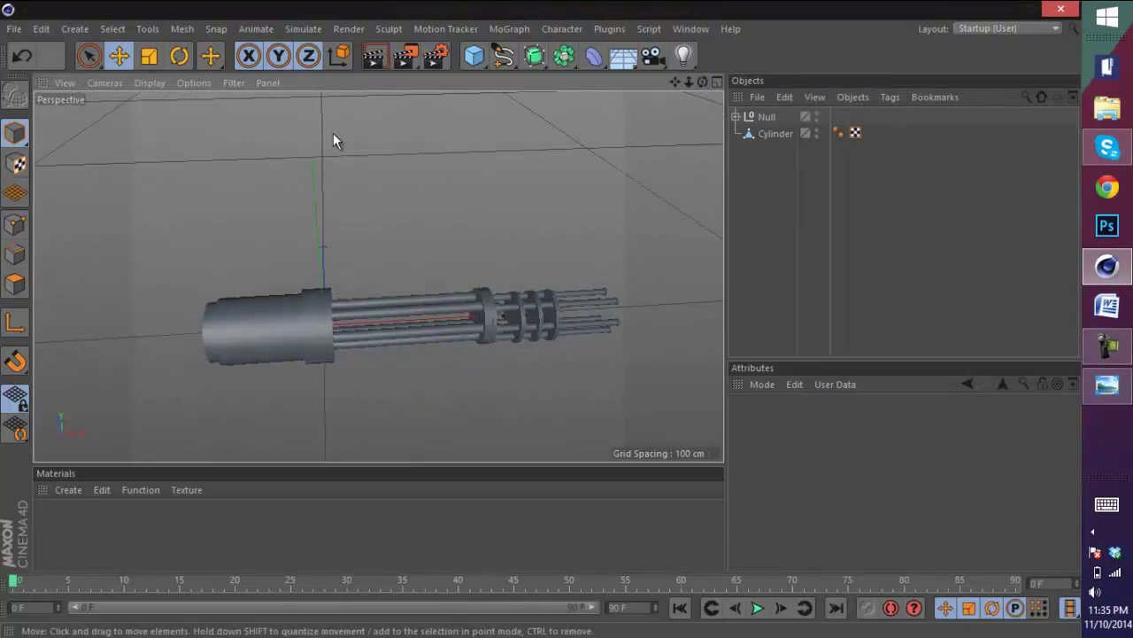
{"action": "left_click_drag", "start_coordinate": [470, 66], "coordinate": [625, 74]}
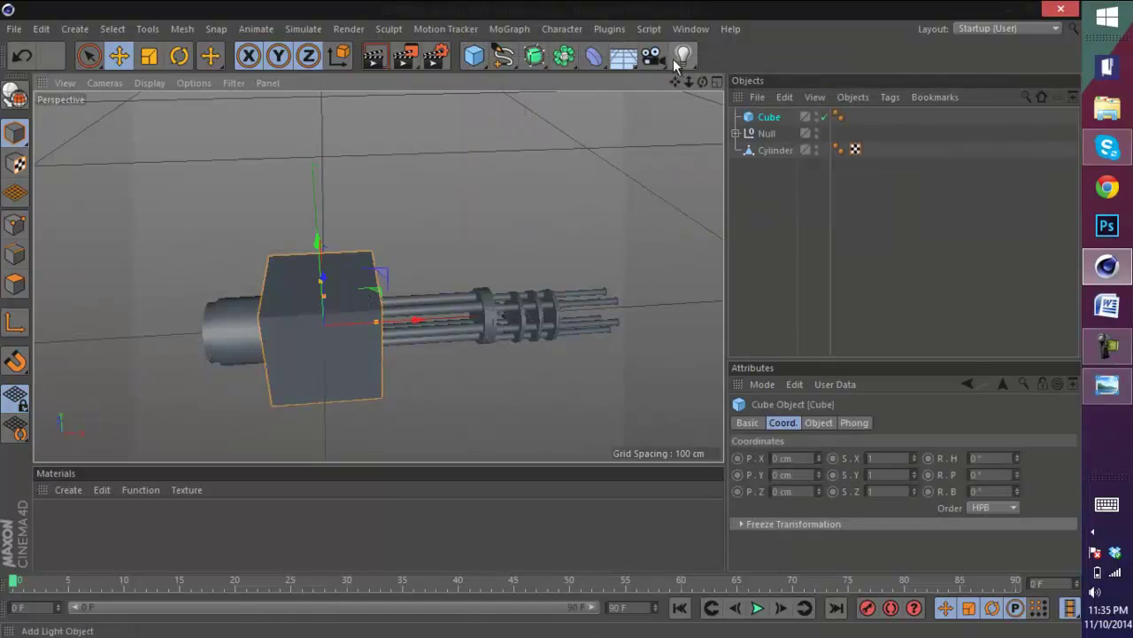
- Delete the cube primitive from the front of the rear body
{"action": "left_click_drag", "start_coordinate": [703, 81], "coordinate": [541, 324]}
{"action": "key", "text": "Delete"}
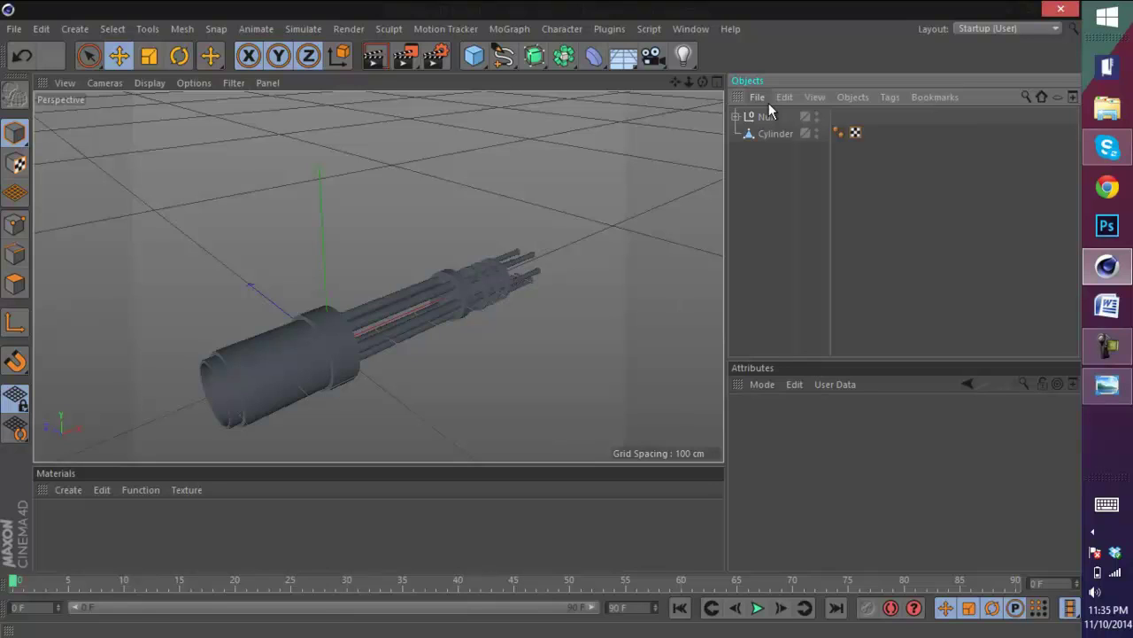
- Draw an open, square-cornered four-point Bezier spline in the Right view, outlining a handle above the rear body's upper edge
{"action": "left_click", "coordinate": [716, 82]}
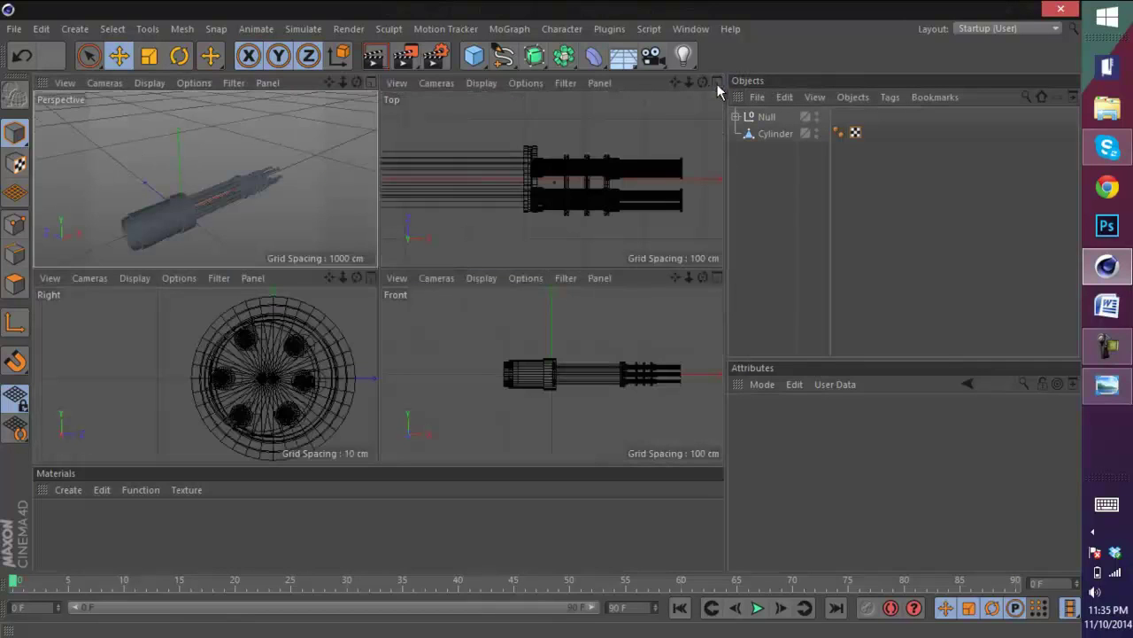
{"action": "scroll", "coordinate": [592, 316], "scroll_direction": "down", "scroll_amount": 2}
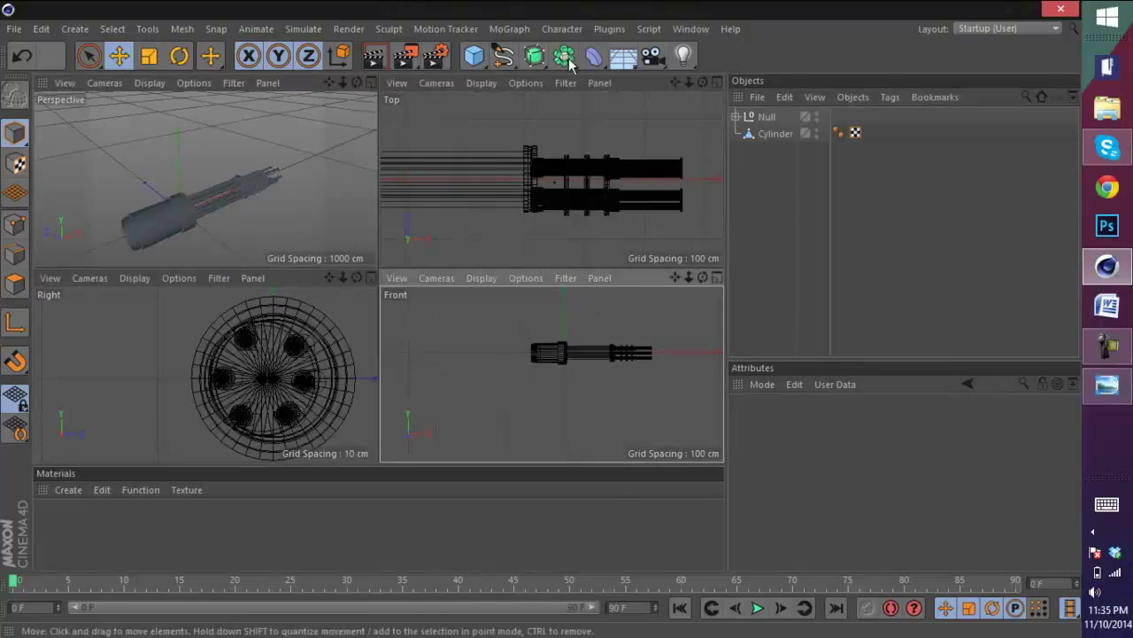
{"action": "scroll", "coordinate": [577, 134], "scroll_direction": "down", "scroll_amount": 2}
{"action": "scroll", "coordinate": [317, 344], "scroll_direction": "down", "scroll_amount": 5}
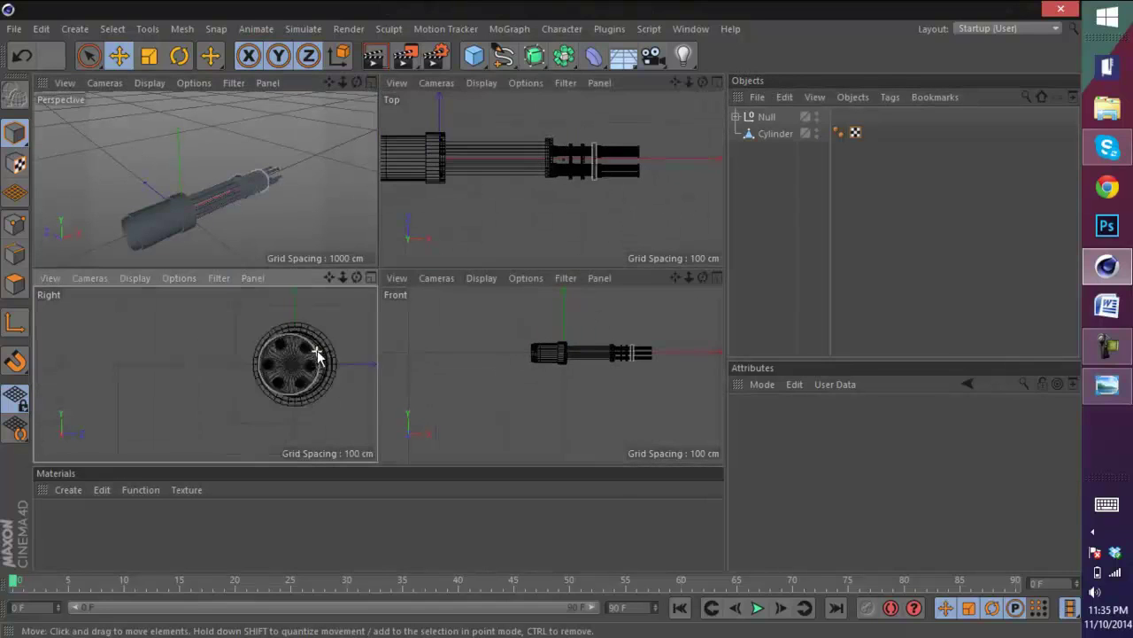
{"action": "left_click_drag", "start_coordinate": [329, 278], "coordinate": [257, 306]}
{"action": "scroll", "coordinate": [250, 370], "scroll_direction": "up", "scroll_amount": 5}
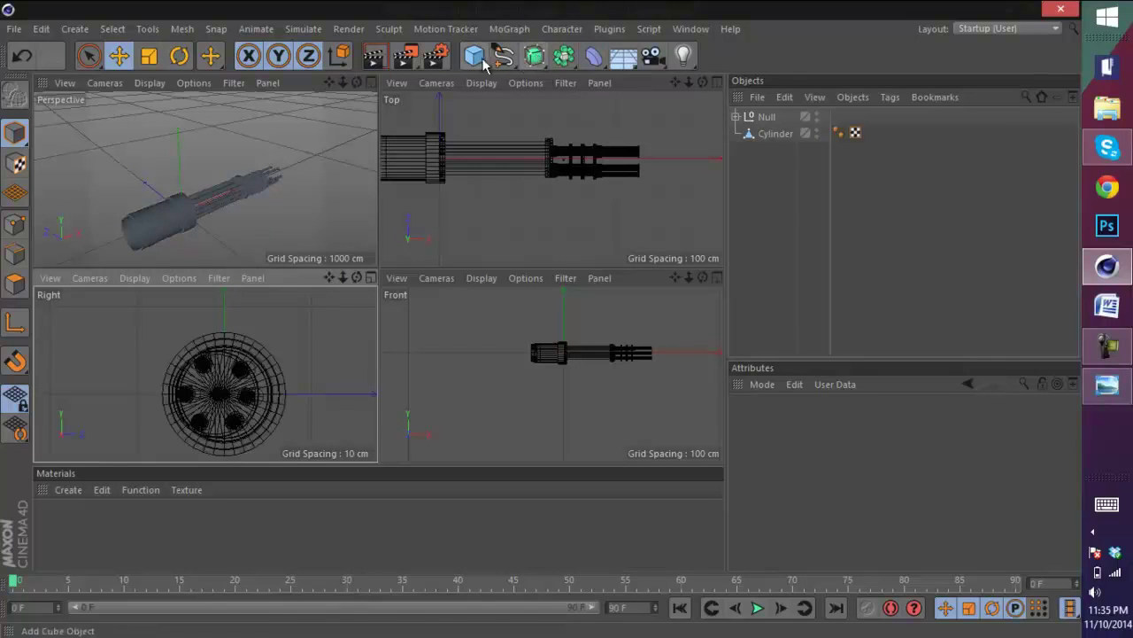
{"action": "left_click_drag", "start_coordinate": [503, 55], "coordinate": [651, 81]}
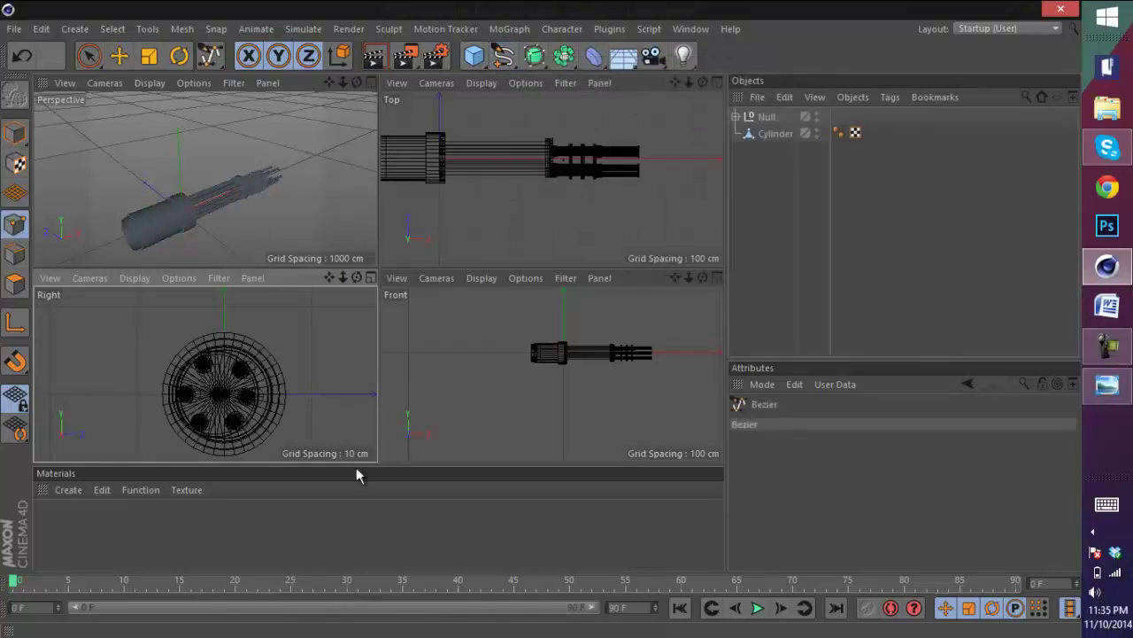
{"action": "left_click_drag", "start_coordinate": [508, 62], "coordinate": [648, 80]}
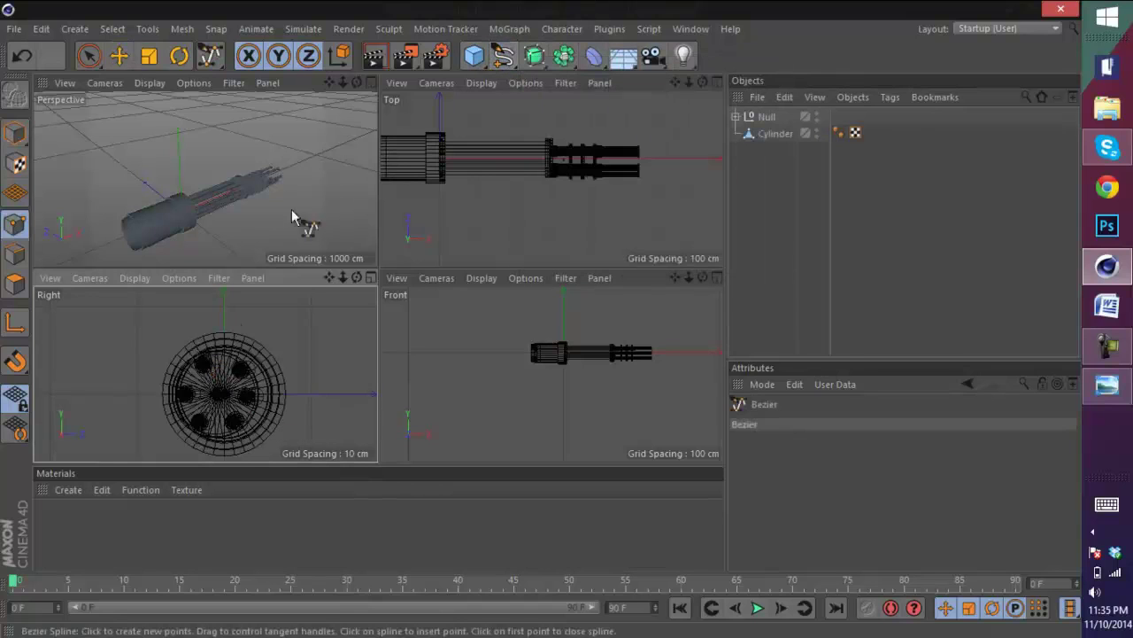
{"action": "left_click", "coordinate": [195, 353]}
{"action": "scroll", "coordinate": [194, 311], "scroll_direction": "up", "scroll_amount": 3}
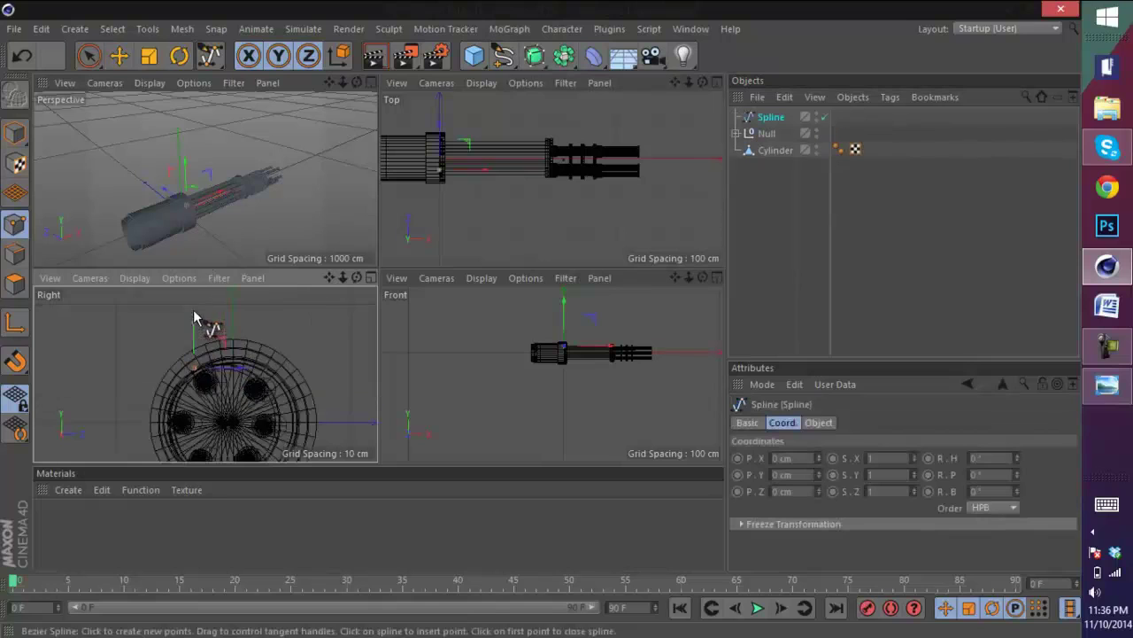
{"action": "left_click", "coordinate": [195, 306]}
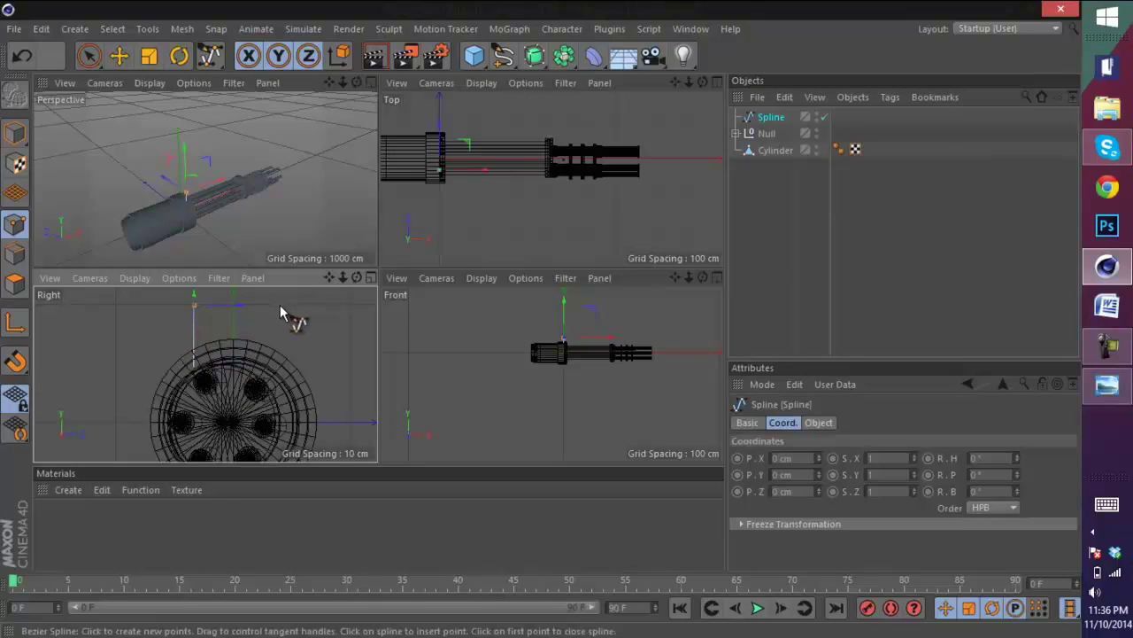
{"action": "left_click", "coordinate": [280, 305]}
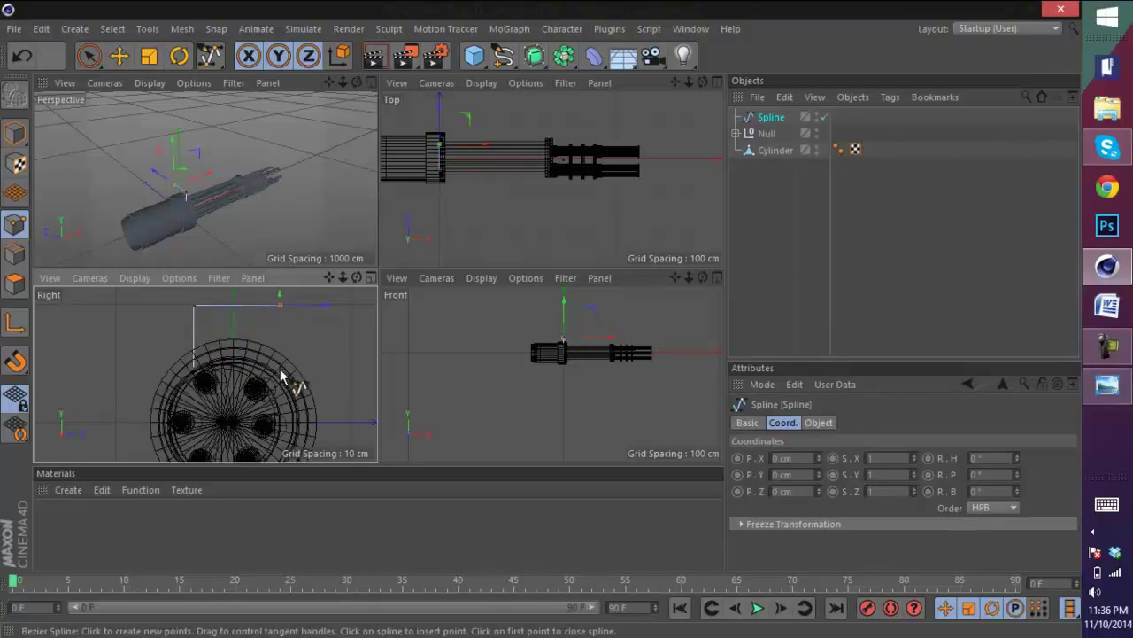
{"action": "left_click", "coordinate": [280, 370]}
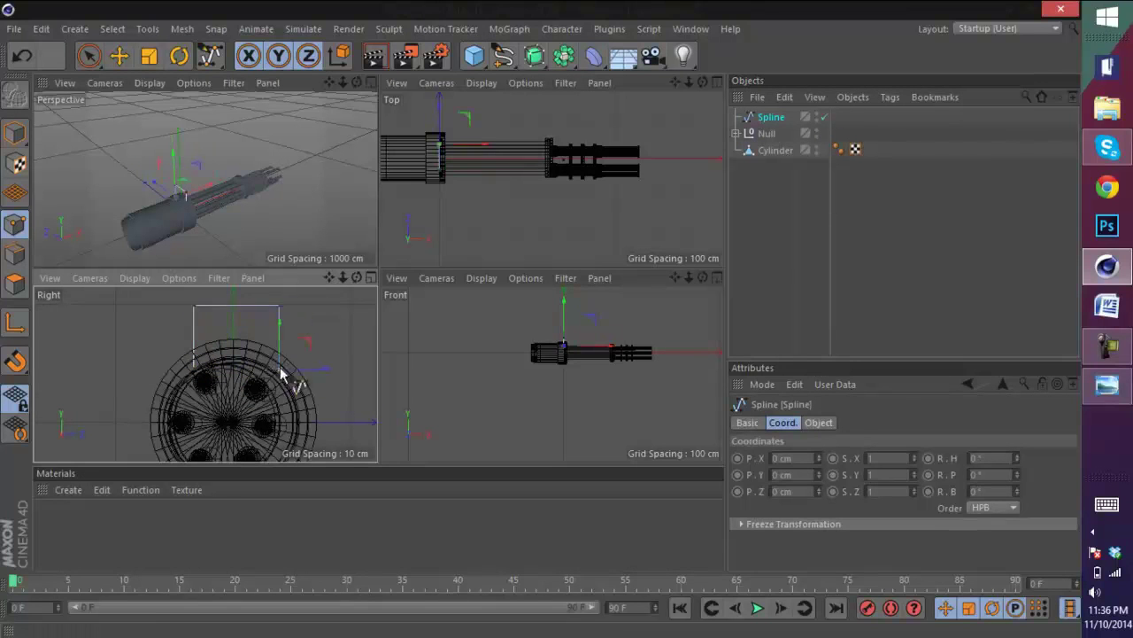
{"action": "key", "text": "e"}
- Add a Sweep generator as the parent of the handle spline
{"action": "left_click", "coordinate": [372, 83]}
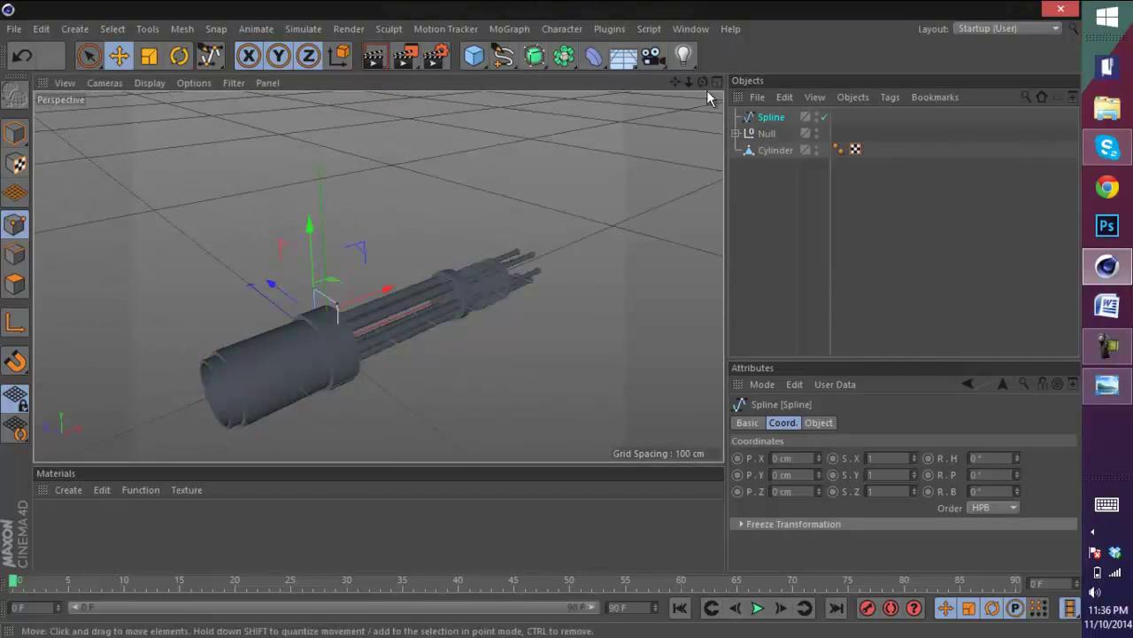
{"action": "left_click_drag", "start_coordinate": [703, 83], "coordinate": [349, 238]}
{"action": "left_click", "coordinate": [534, 56]}
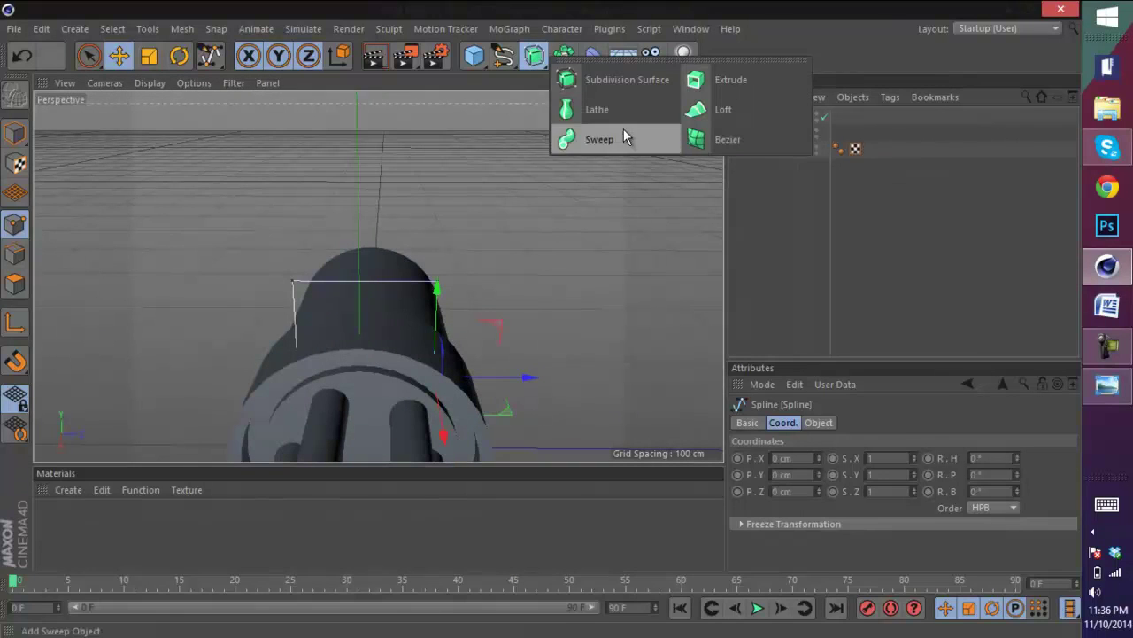
{"action": "left_click", "coordinate": [623, 134], "text": "alt"}
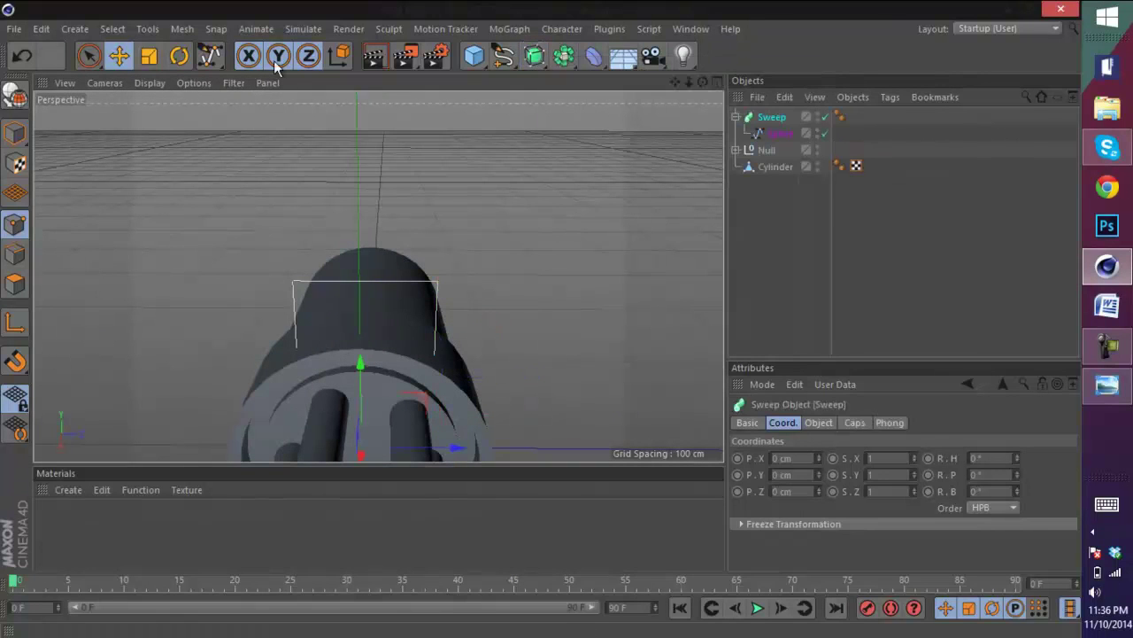
- Add a circle spline inside the Sweep as its profile, above the path spline, and set its radius to 4 cm
{"action": "left_click", "coordinate": [503, 56]}
{"action": "left_click", "coordinate": [660, 140]}
{"action": "left_click_drag", "start_coordinate": [769, 118], "coordinate": [783, 138]}
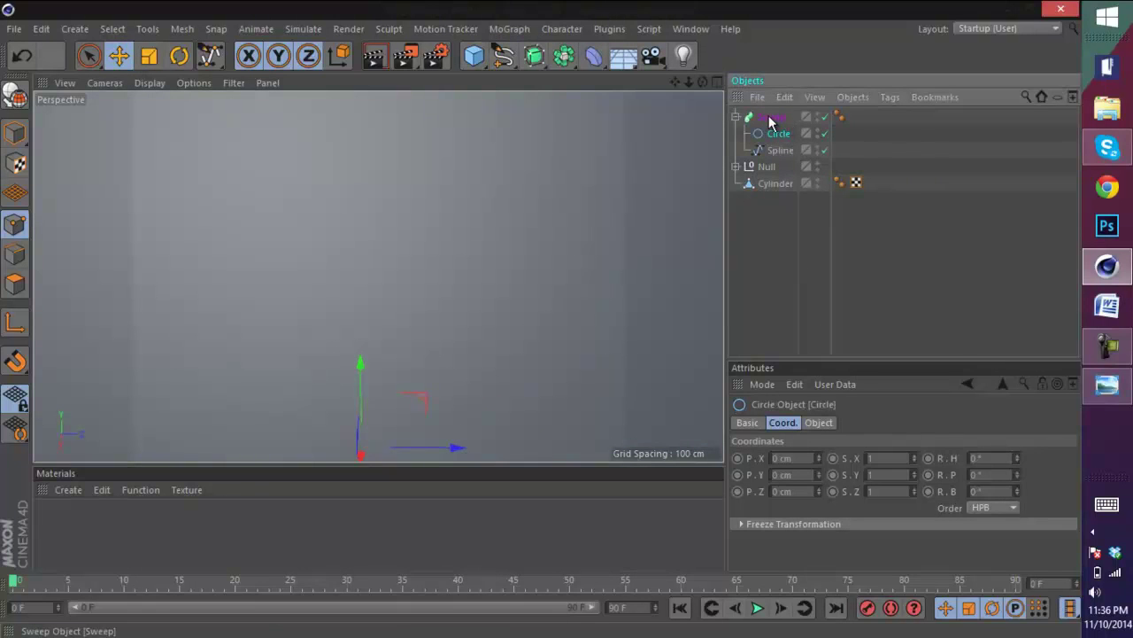
{"action": "left_click", "coordinate": [818, 422]}
{"action": "mouse_move", "coordinate": [883, 491]}
{"action": "left_mouse_down"}
{"action": "mouse_move", "coordinate": [894, 579]}
{"action": "mouse_move", "coordinate": [884, 494]}
{"action": "left_mouse_up"}
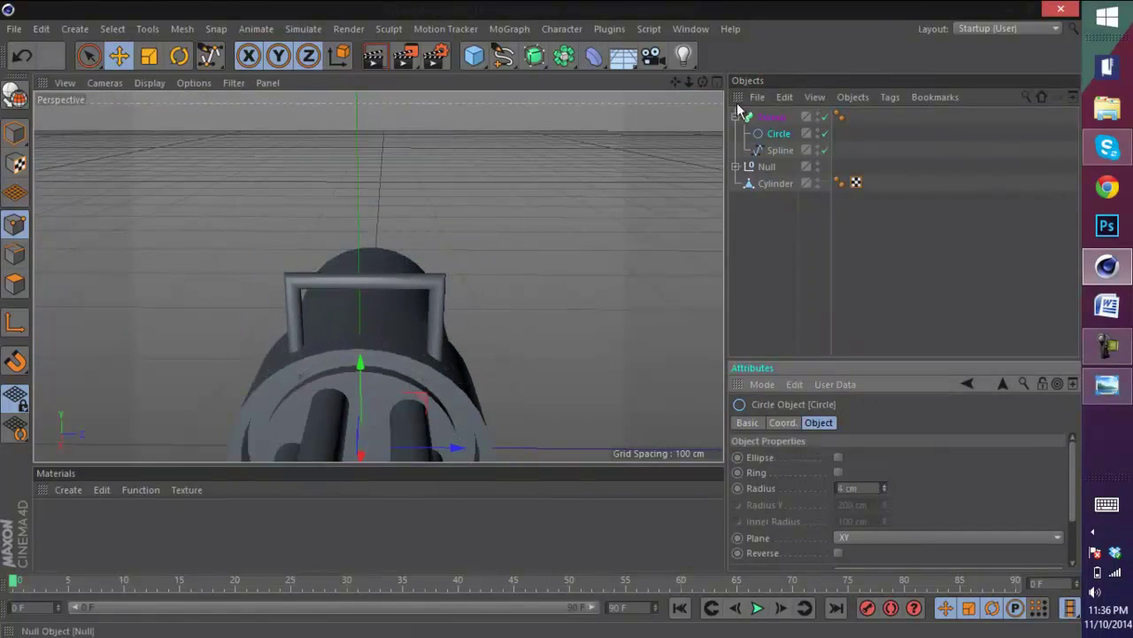
- Move the swept handle slightly backward along the X axis on the rear body's front collar
{"action": "left_click", "coordinate": [758, 116]}
{"action": "left_click_drag", "start_coordinate": [699, 84], "coordinate": [541, 319]}
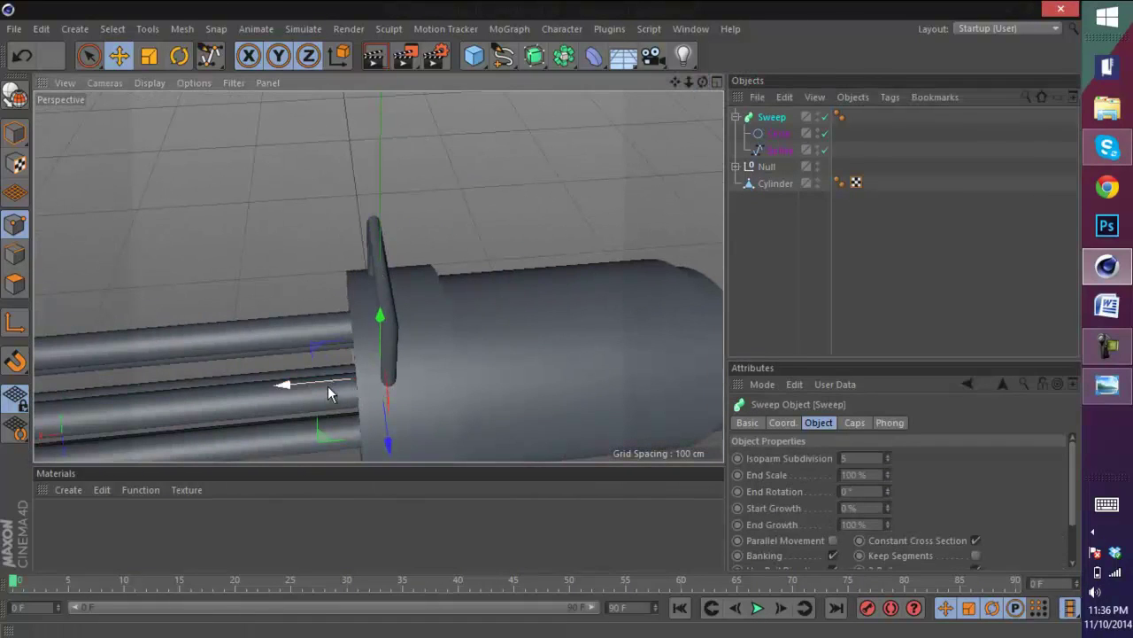
{"action": "left_click_drag", "start_coordinate": [331, 386], "coordinate": [341, 386]}
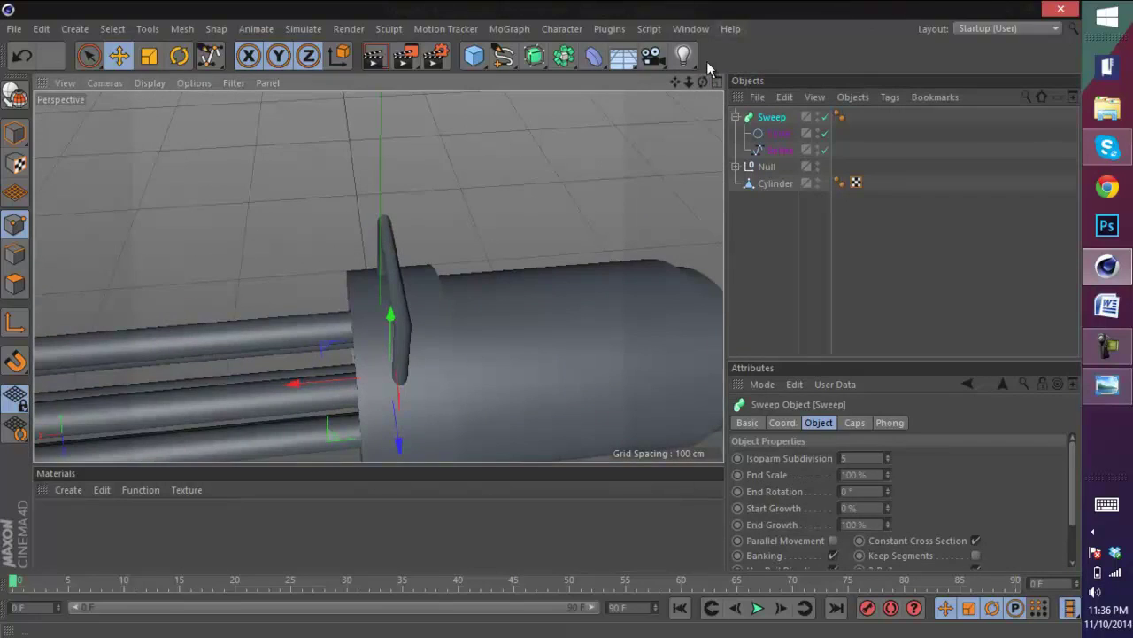
{"action": "left_click_drag", "start_coordinate": [703, 81], "coordinate": [542, 320]}
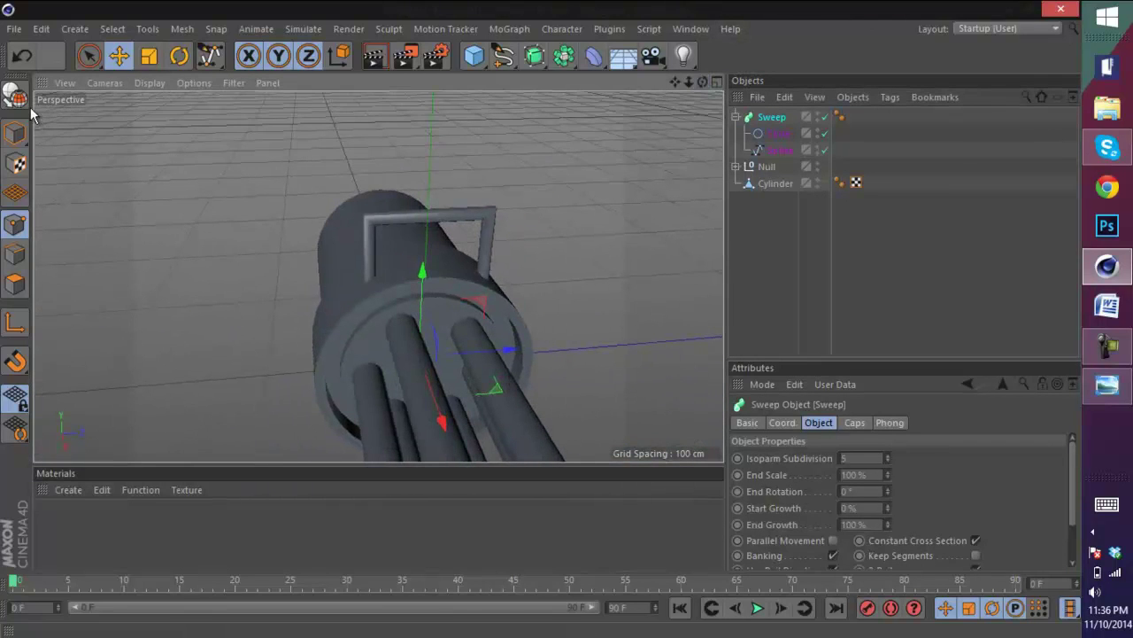
- Try wrapping the handle's Sweep in a Subdivision Surface and render the perspective view
{"action": "left_click", "coordinate": [534, 56]}
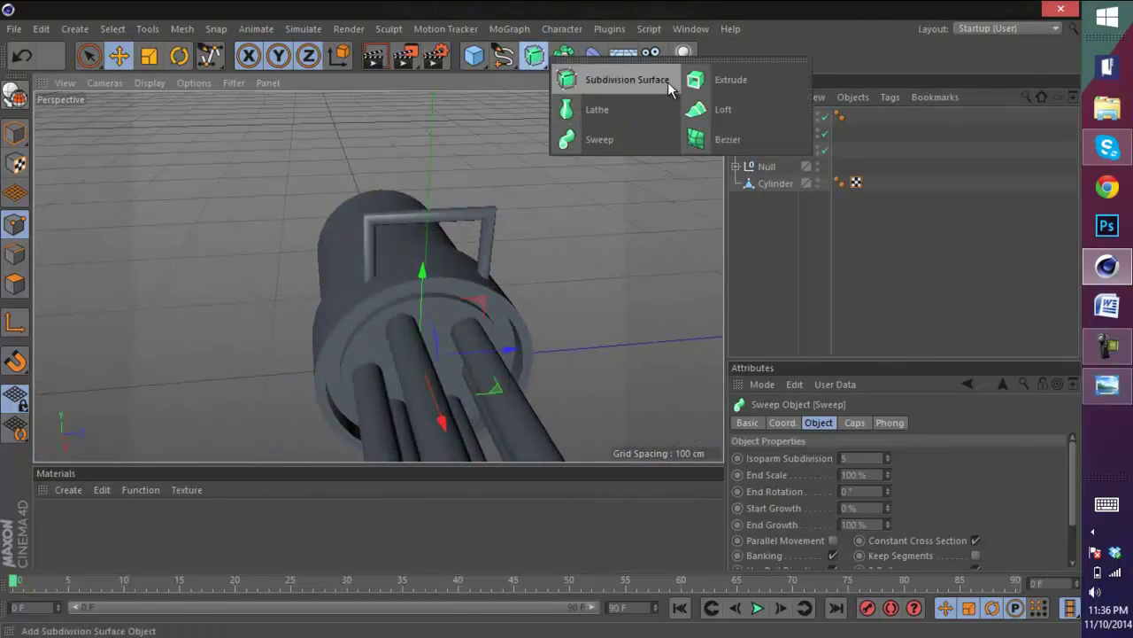
{"action": "left_click", "coordinate": [669, 81], "text": "alt"}
{"action": "left_click_drag", "start_coordinate": [704, 83], "coordinate": [531, 306]}
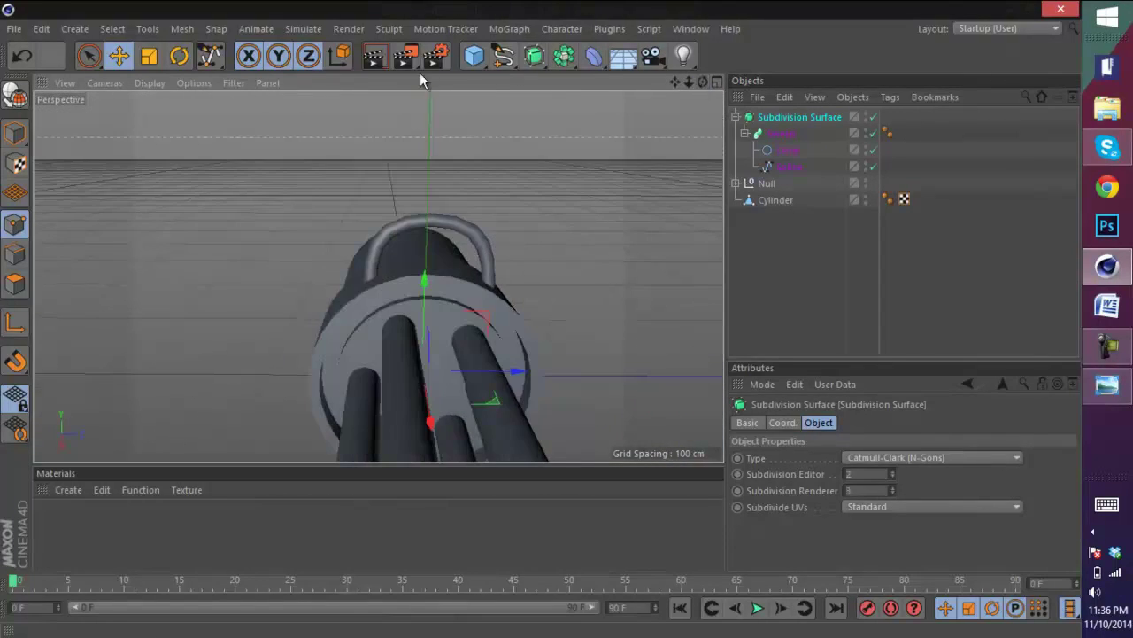
{"action": "left_click", "coordinate": [376, 57]}
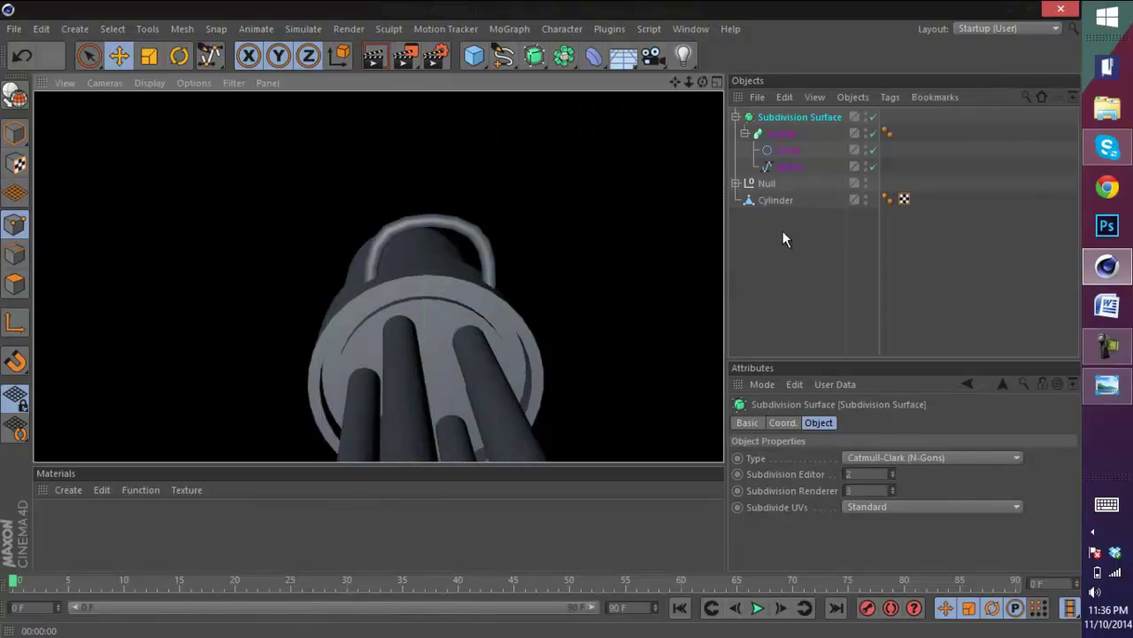
- Try nesting a second Subdivision Surface around the handle's Sweep and render the view again
{"action": "left_click", "coordinate": [770, 116]}
{"action": "left_click", "coordinate": [782, 134]}
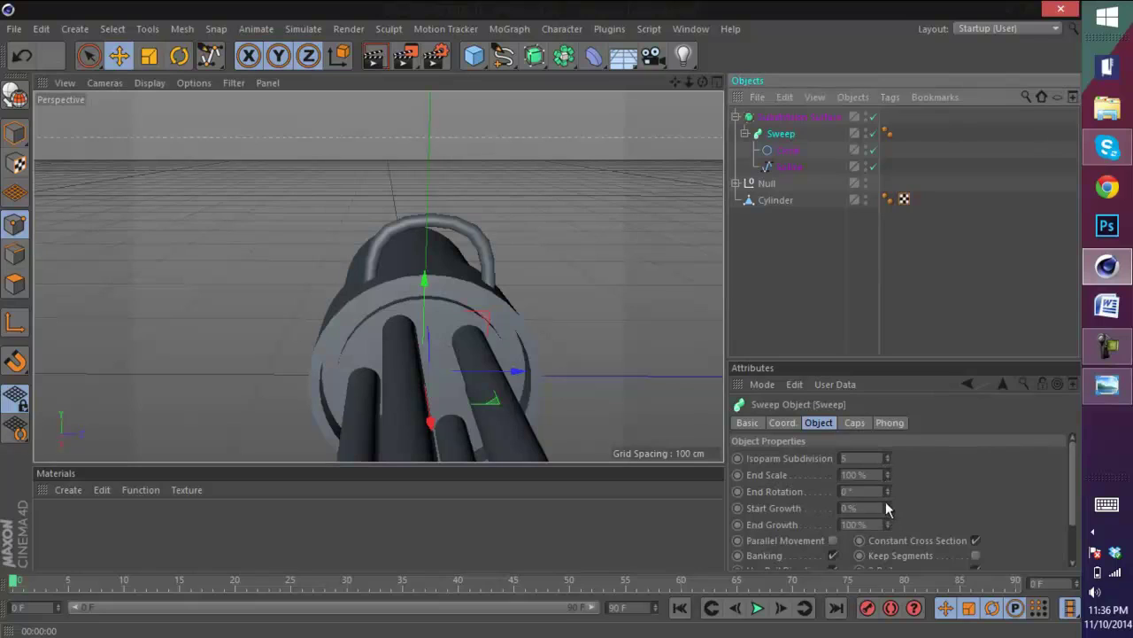
{"action": "left_click_drag", "start_coordinate": [535, 56], "coordinate": [650, 88]}
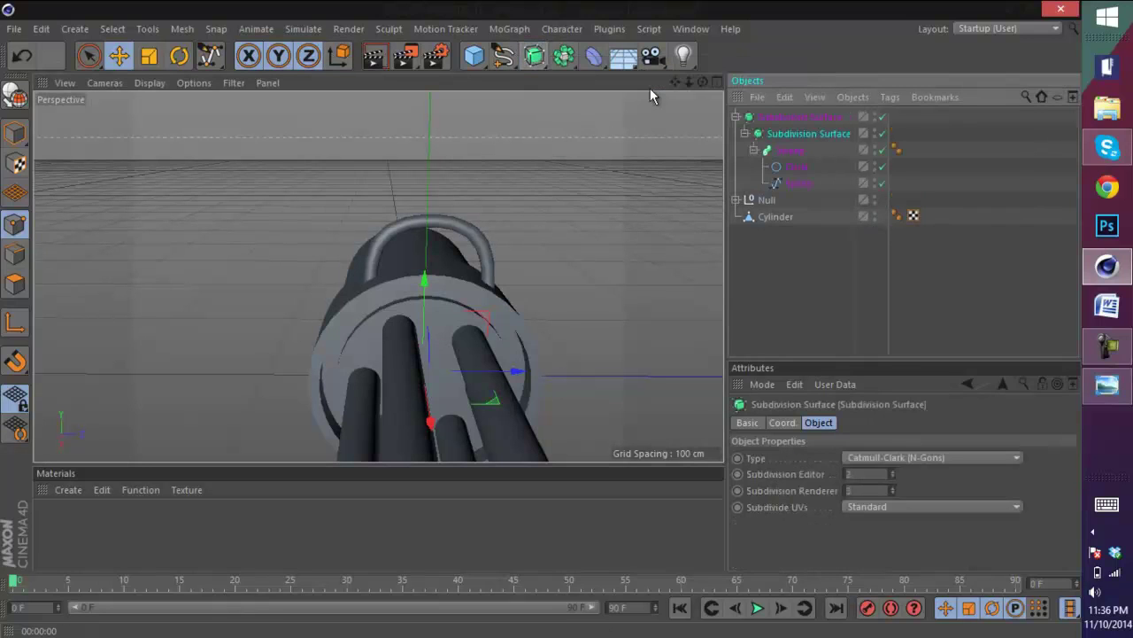
{"action": "left_click", "coordinate": [796, 120]}
{"action": "scroll", "coordinate": [445, 245], "scroll_direction": "up", "scroll_amount": 5}
{"action": "scroll", "coordinate": [460, 280], "scroll_direction": "down", "scroll_amount": 3}
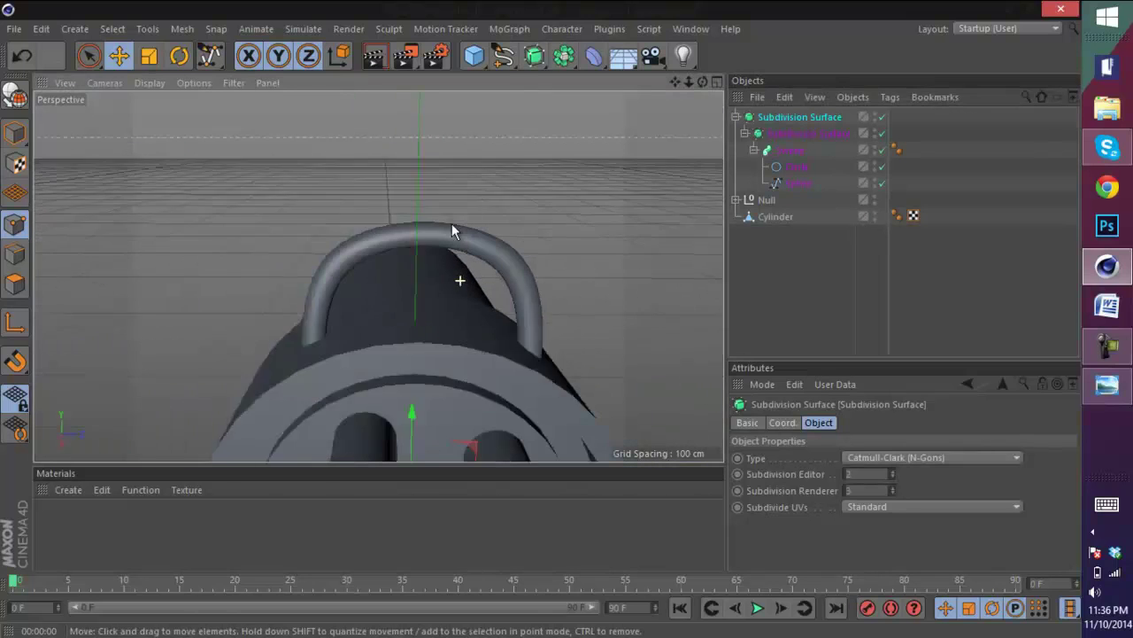
{"action": "left_click", "coordinate": [374, 57]}
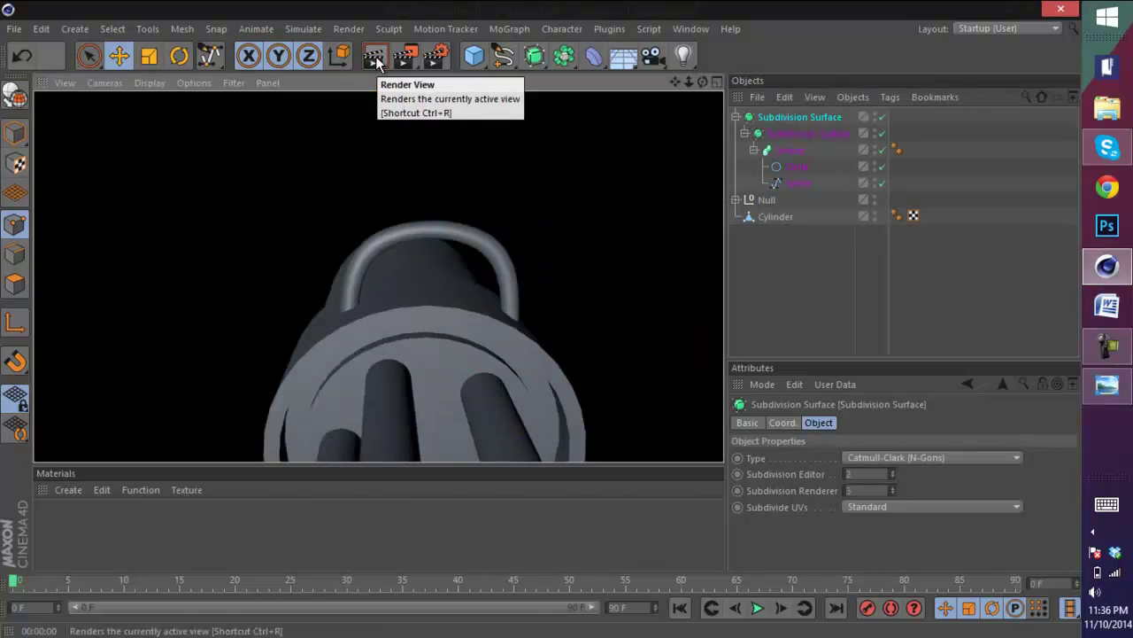
- Try converting the doubly subdivided handle to an editable polygon object and deleting its points
{"action": "left_click", "coordinate": [797, 274]}
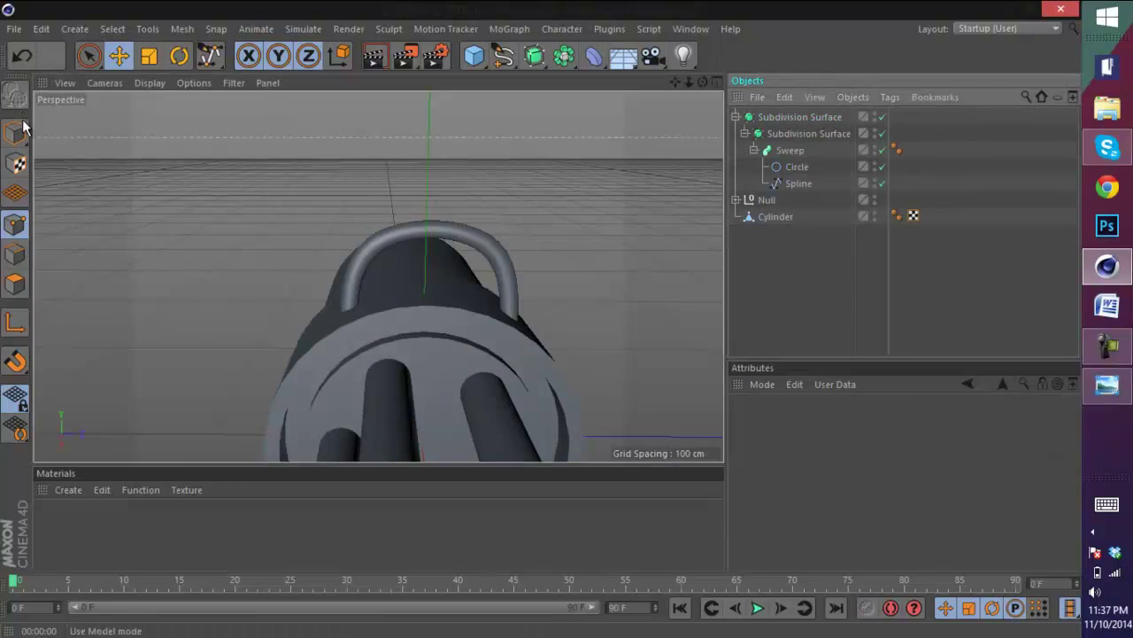
{"action": "key", "text": "ctrl+z"}
{"action": "left_click", "coordinate": [11, 94]}
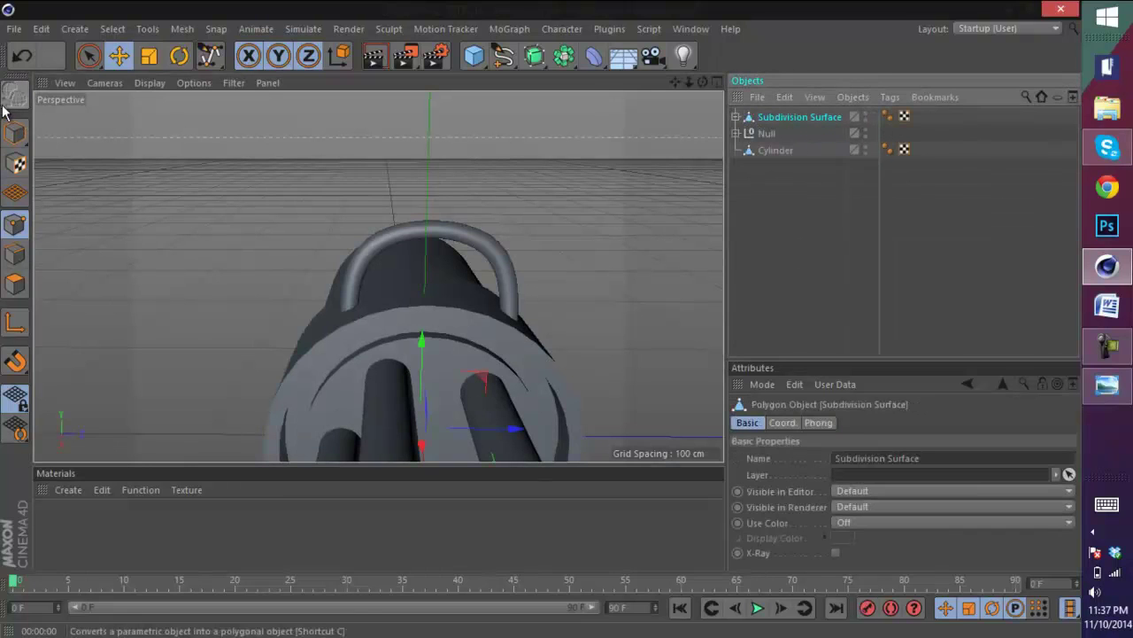
{"action": "key", "text": "Delete"}
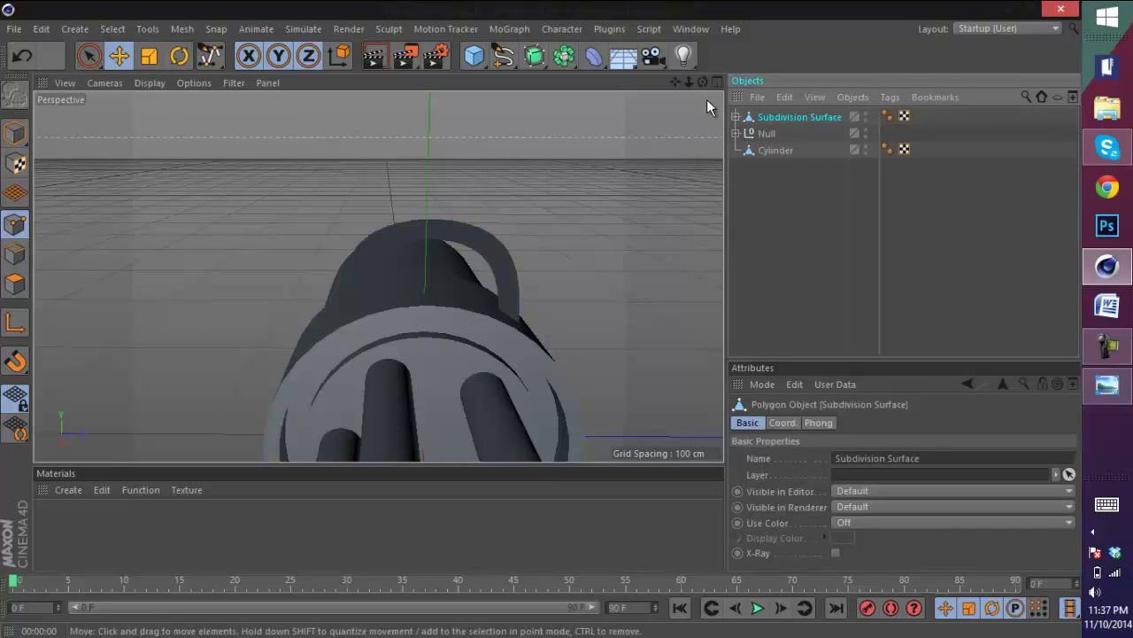
{"action": "left_click_drag", "start_coordinate": [536, 315], "coordinate": [585, 310], "text": "alt"}
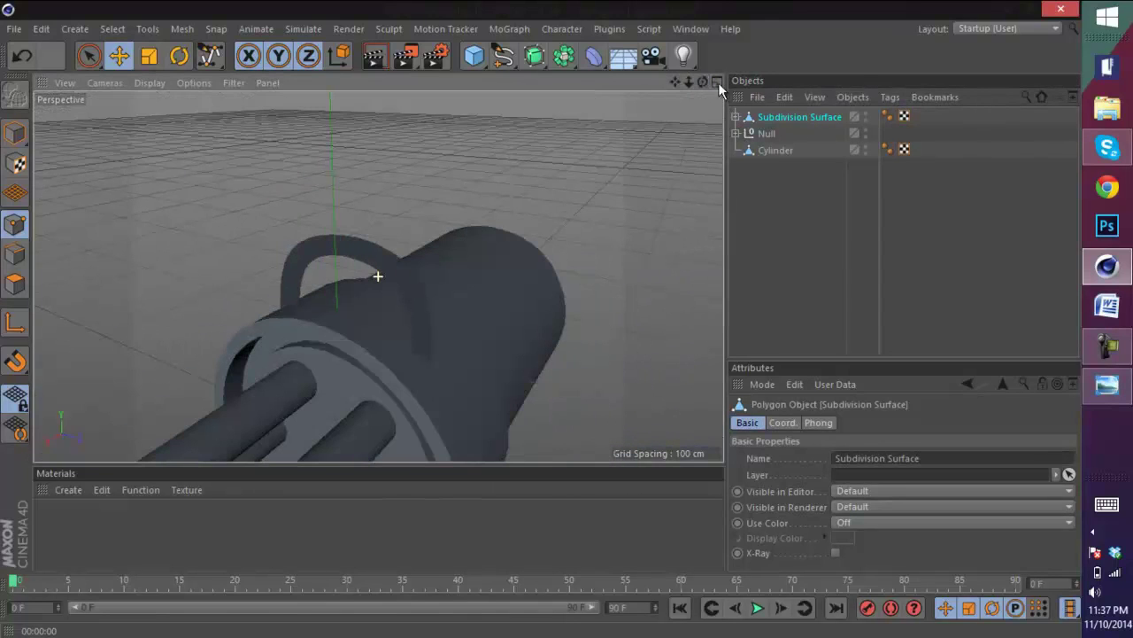
{"action": "left_click", "coordinate": [736, 117]}
{"action": "left_click", "coordinate": [737, 117]}
- Undo the handle's deletion, polygon conversion and both Subdivision Surfaces, going back to the plain Sweep
{"action": "key", "text": "ctrl+z"}
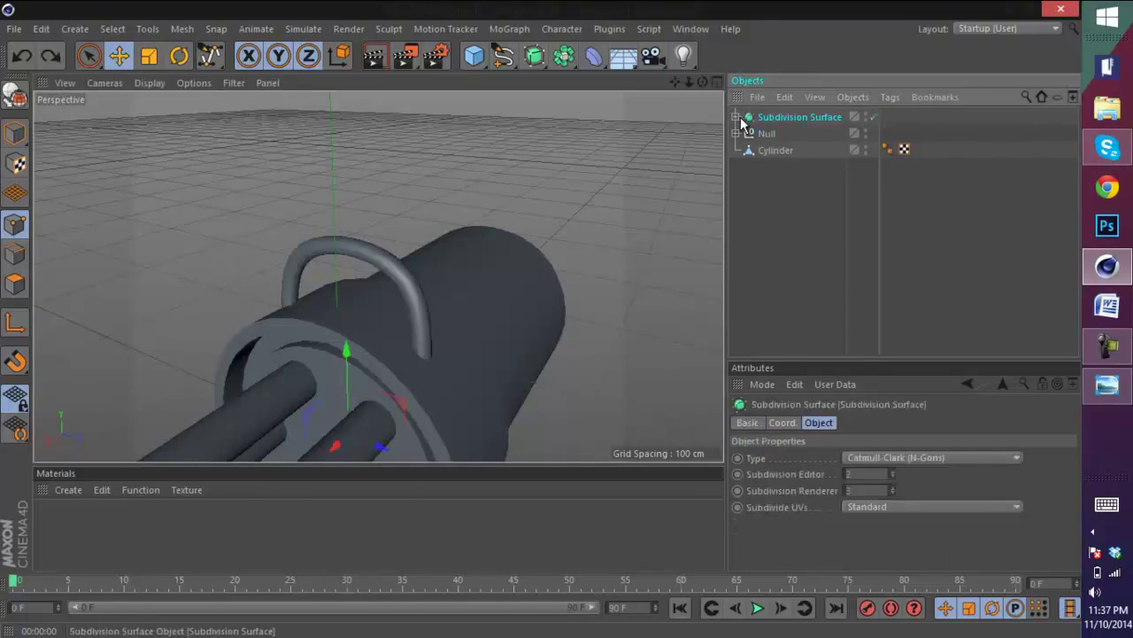
{"action": "key", "text": "ctrl+z"}
{"action": "key", "text": "ctrl+z"}
{"action": "key", "text": "ctrl+z"}
{"action": "key", "text": "ctrl+z"}
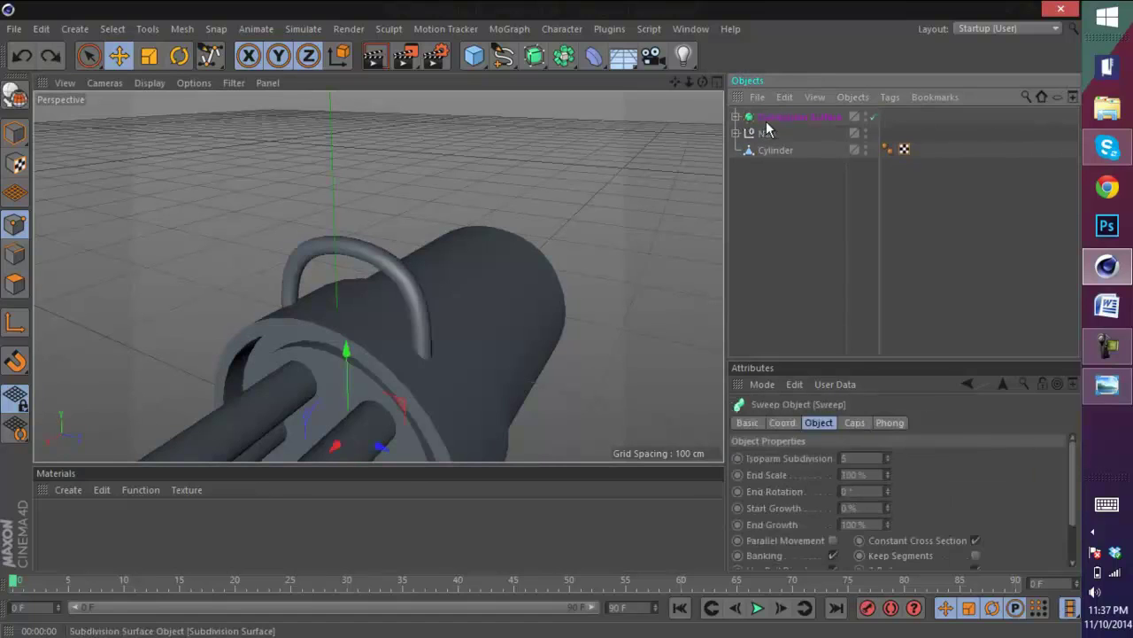
{"action": "left_click", "coordinate": [736, 118]}
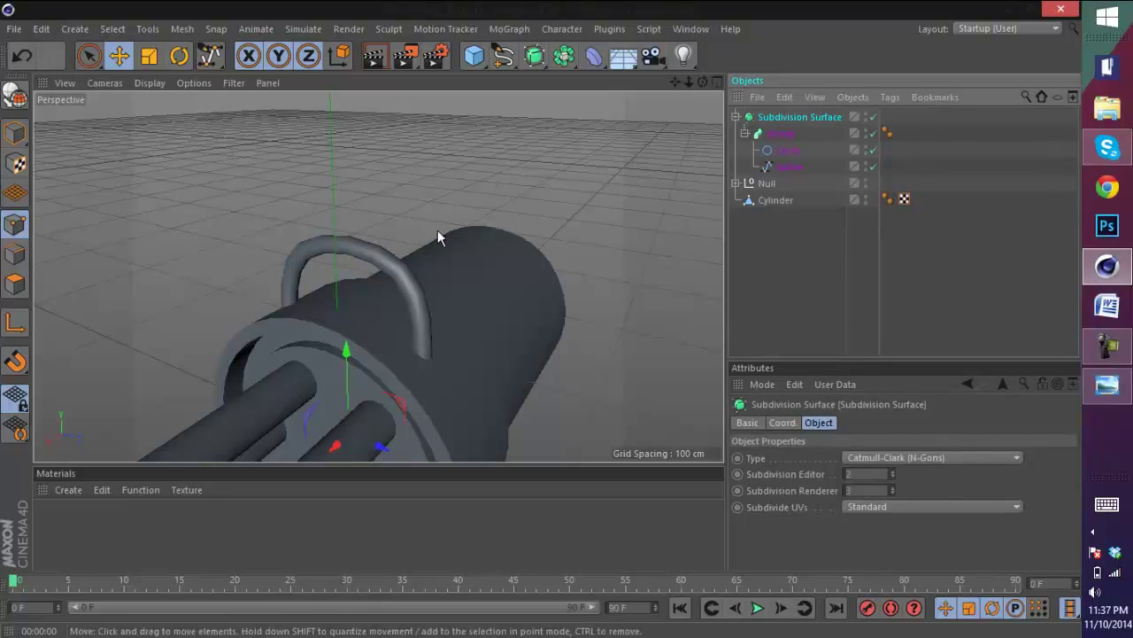
{"action": "key", "text": "ctrl+z"}
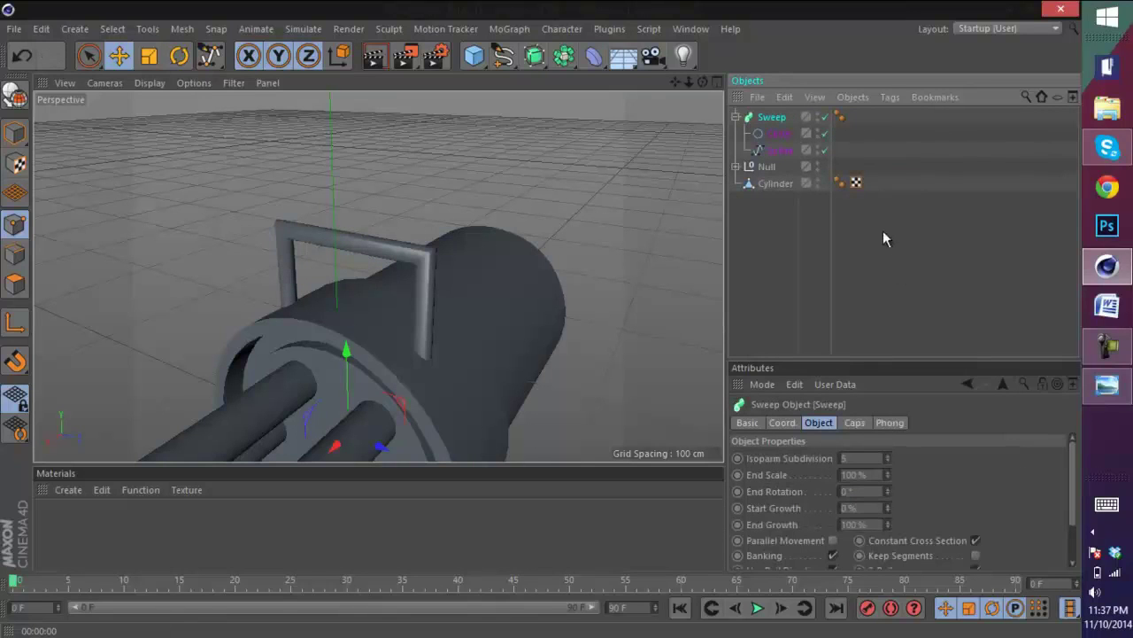
- Try a Fillet Cap at the start of the handle's Sweep and undo it
{"action": "left_click", "coordinate": [855, 424]}
{"action": "left_click", "coordinate": [895, 459]}
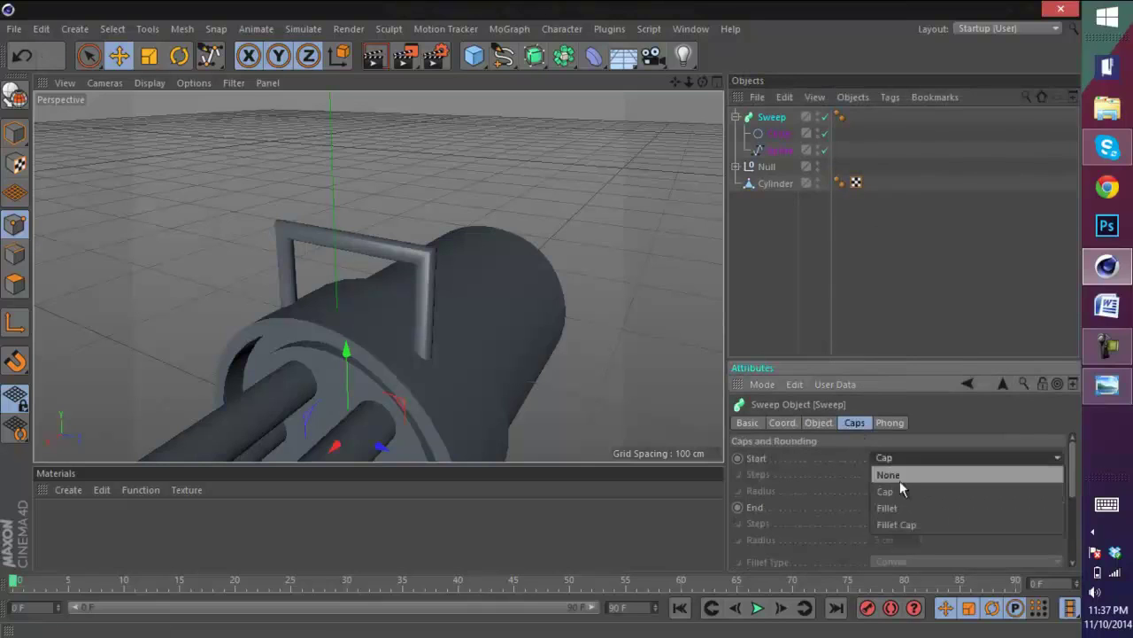
{"action": "left_click", "coordinate": [903, 525]}
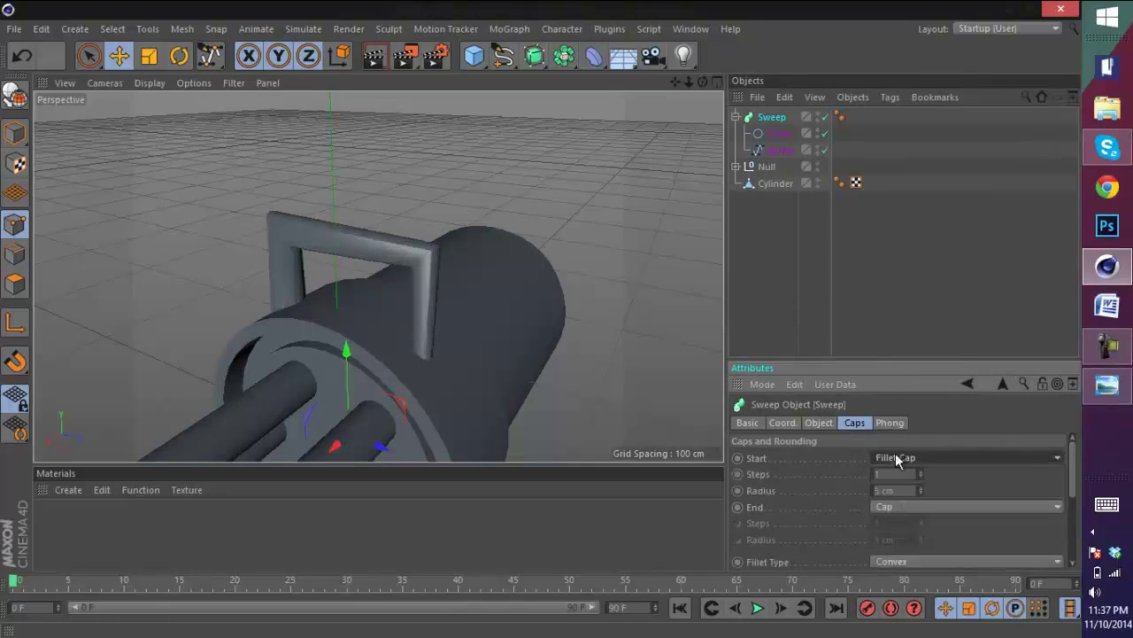
{"action": "key", "text": "ctrl+z"}
- Review the Sweep's object properties, try adjusting its Isoparm Subdivision and undo the adjustment
{"action": "left_click", "coordinate": [819, 423]}
{"action": "scroll", "coordinate": [892, 470], "scroll_direction": "down", "scroll_amount": 2}
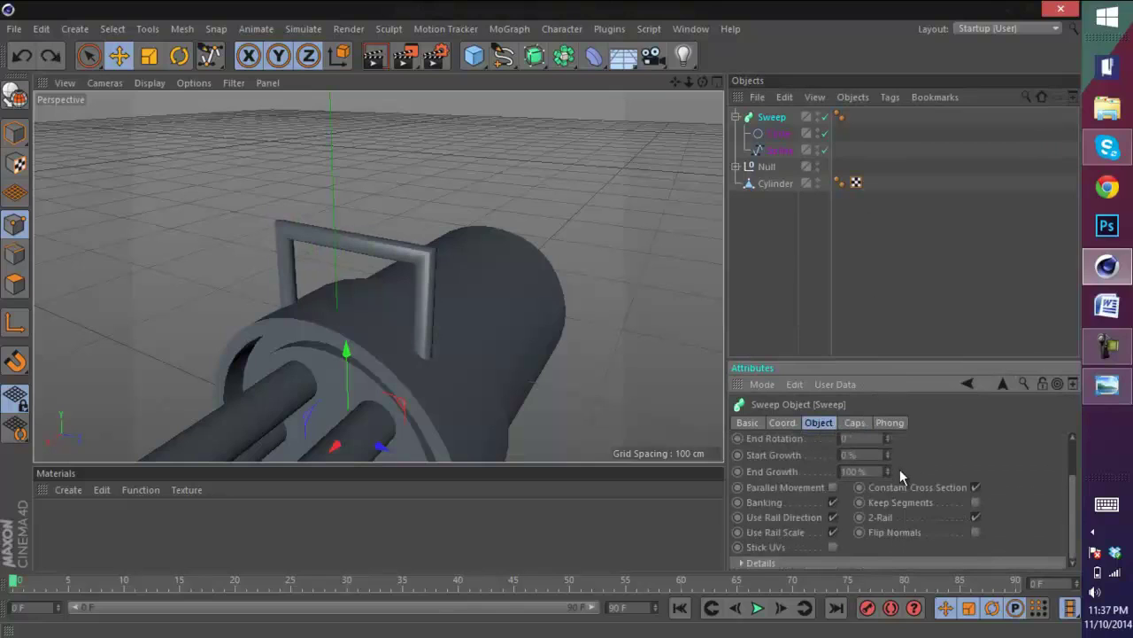
{"action": "scroll", "coordinate": [902, 463], "scroll_direction": "up", "scroll_amount": 2}
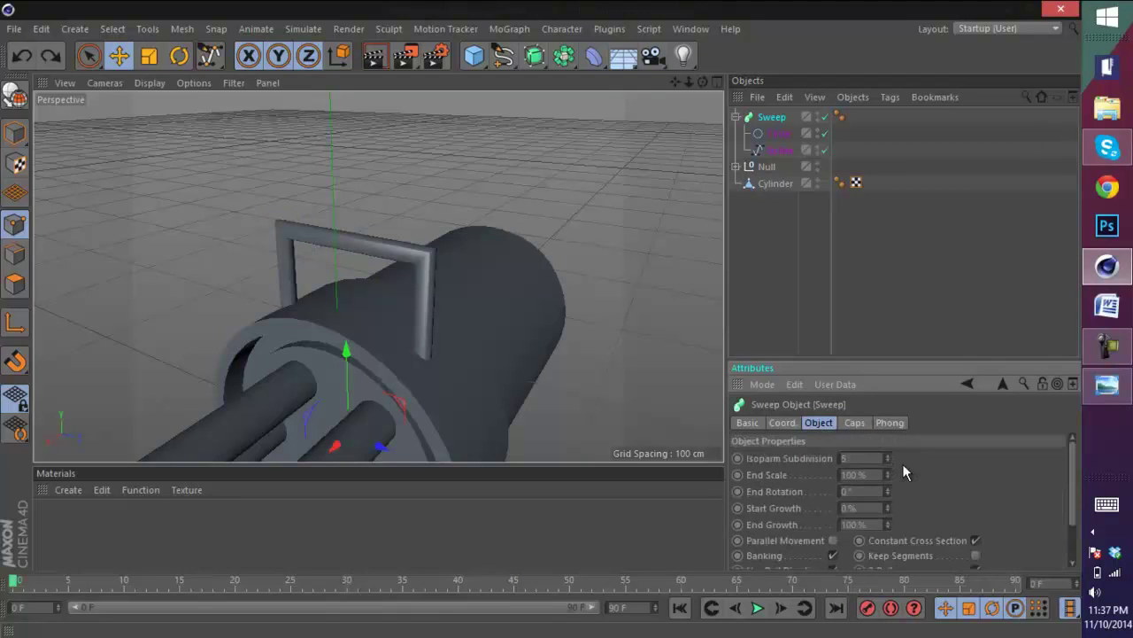
{"action": "left_click_drag", "start_coordinate": [890, 452], "coordinate": [890, 448]}
{"action": "key", "text": "ctrl+z"}
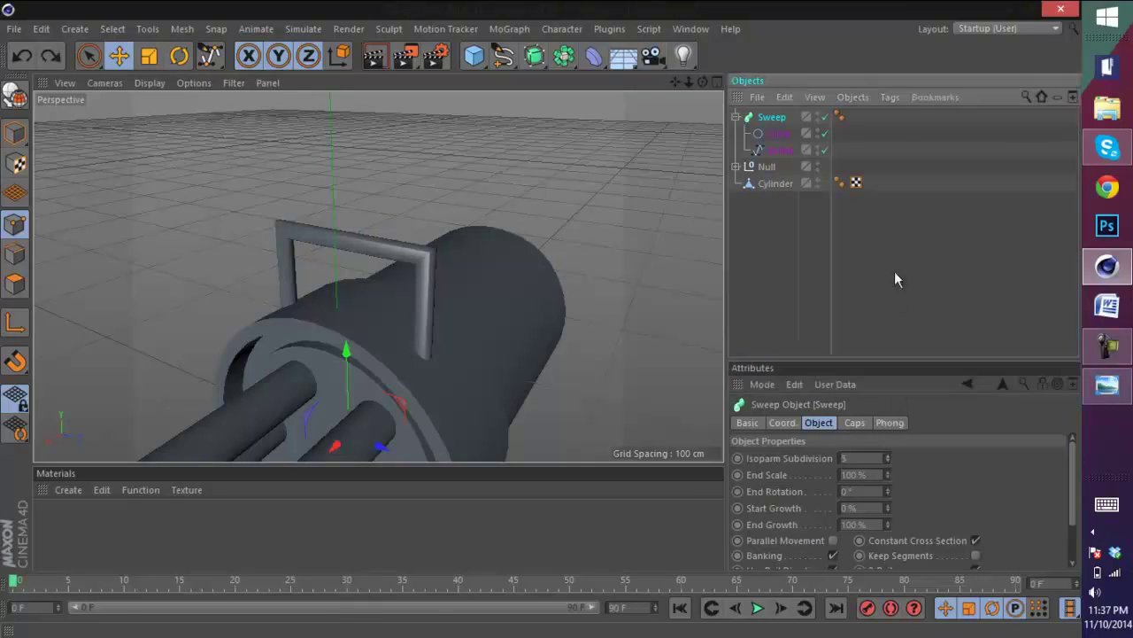
- Convert the handle's Sweep to an editable polygon object and loop-select the polygons of its top crossbar
{"action": "left_click", "coordinate": [14, 93]}
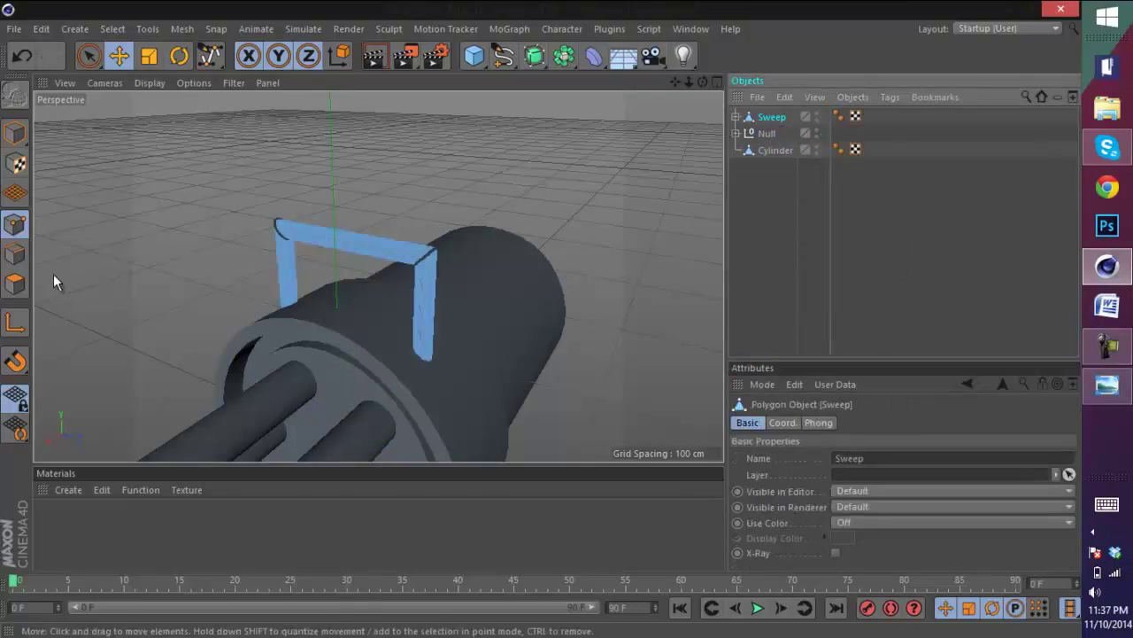
{"action": "left_click", "coordinate": [14, 285]}
{"action": "left_click", "coordinate": [129, 32]}
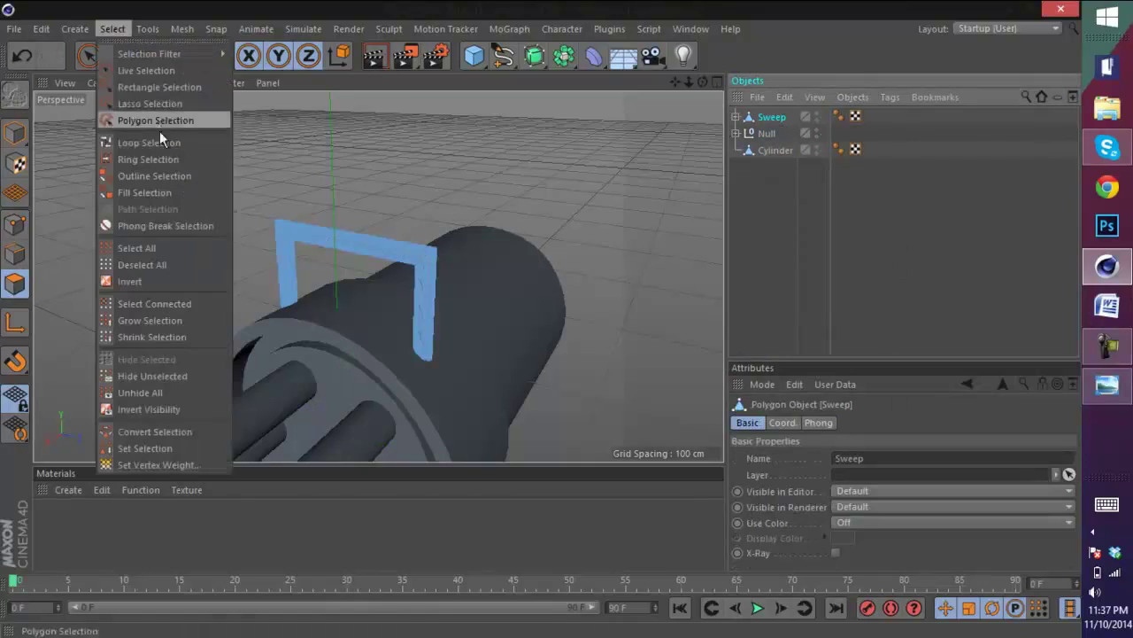
{"action": "left_click", "coordinate": [164, 142]}
{"action": "left_click", "coordinate": [386, 256]}
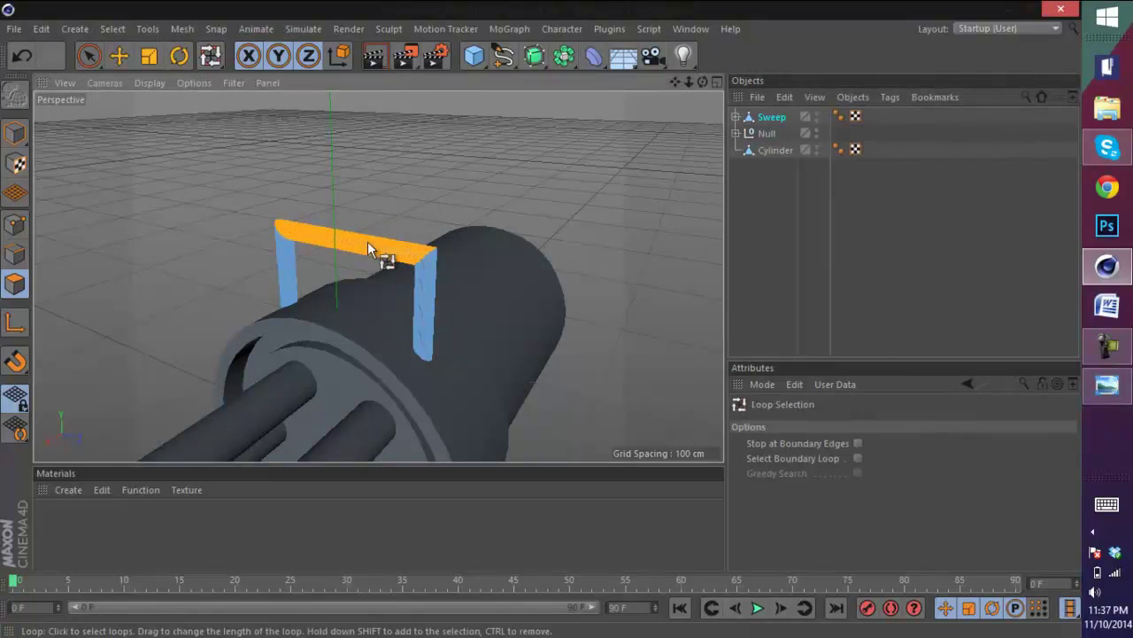
- Try Extrude and Extrude Inner on the selected crossbar polygons of the handle
{"action": "right_click", "coordinate": [376, 255]}
{"action": "left_click", "coordinate": [406, 306]}
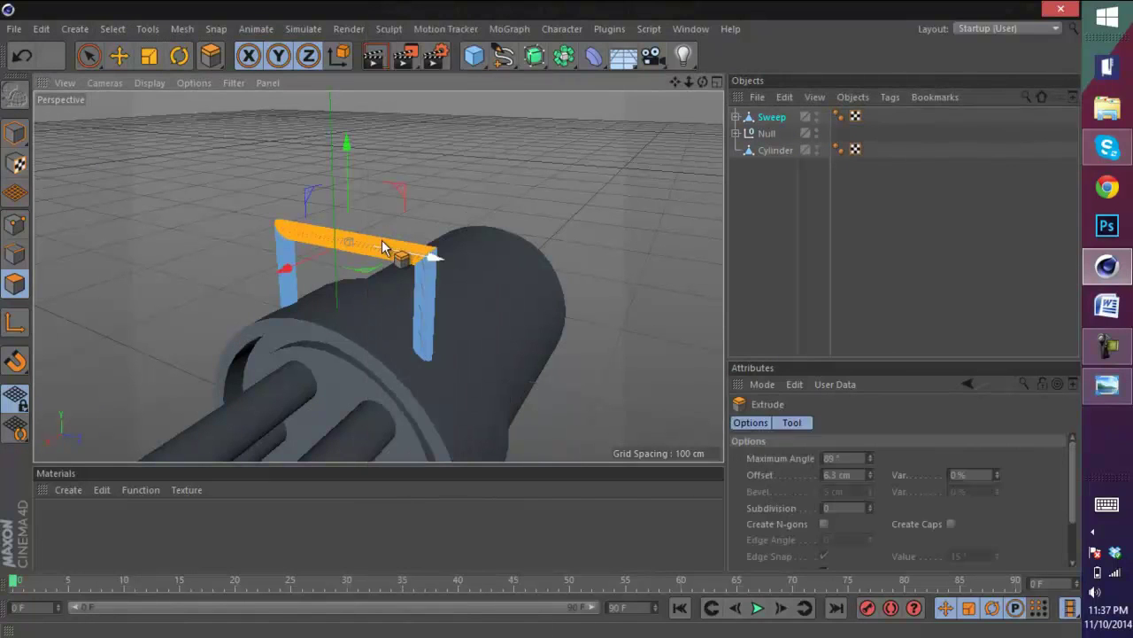
{"action": "left_click_drag", "start_coordinate": [341, 242], "coordinate": [505, 260], "text": "alt"}
{"action": "right_click", "coordinate": [503, 260]}
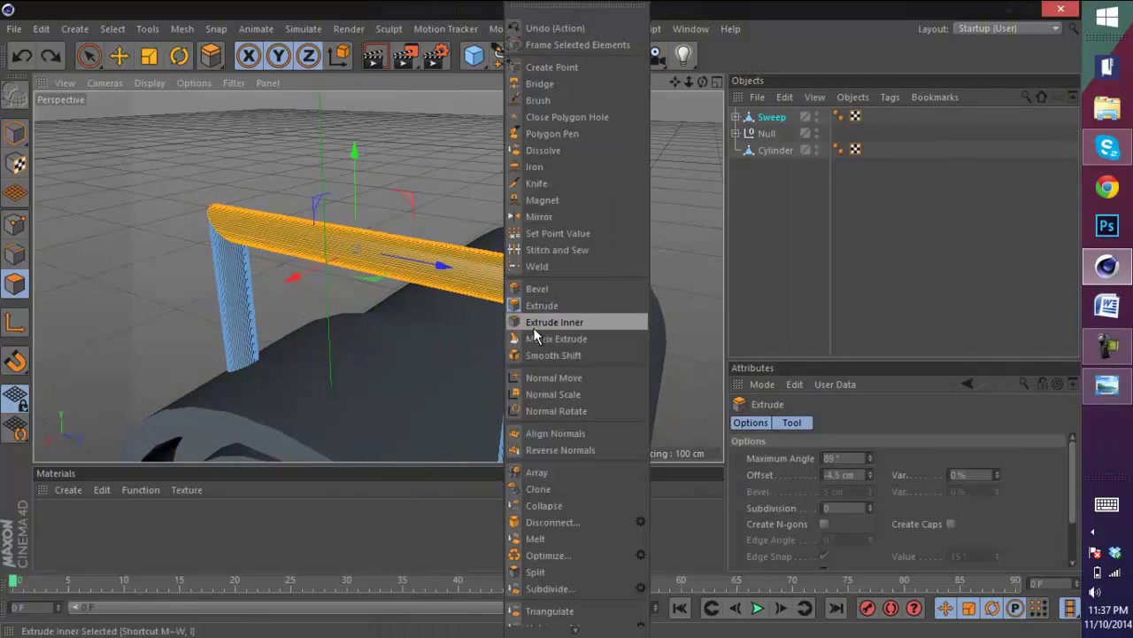
{"action": "left_click", "coordinate": [576, 322]}
{"action": "left_click_drag", "start_coordinate": [531, 304], "coordinate": [505, 278]}
- Extrude the handle's crossbar polygons slightly inward, with an offset of about -0.5 cm
{"action": "right_click", "coordinate": [506, 278]}
{"action": "left_click", "coordinate": [555, 305]}
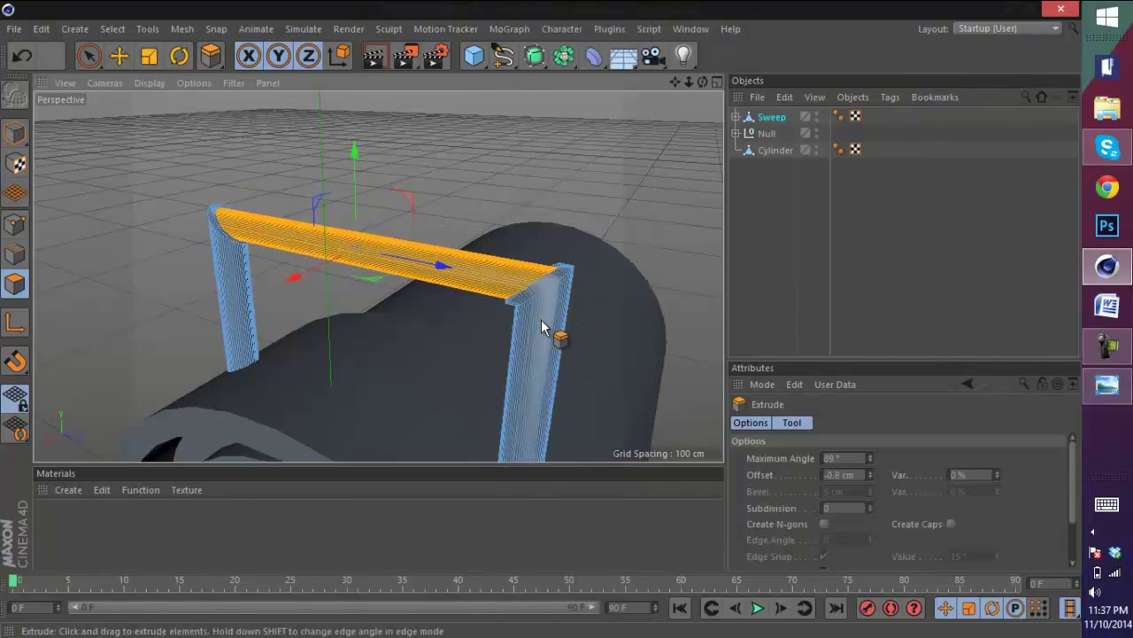
{"action": "left_click_drag", "start_coordinate": [542, 326], "coordinate": [546, 325]}
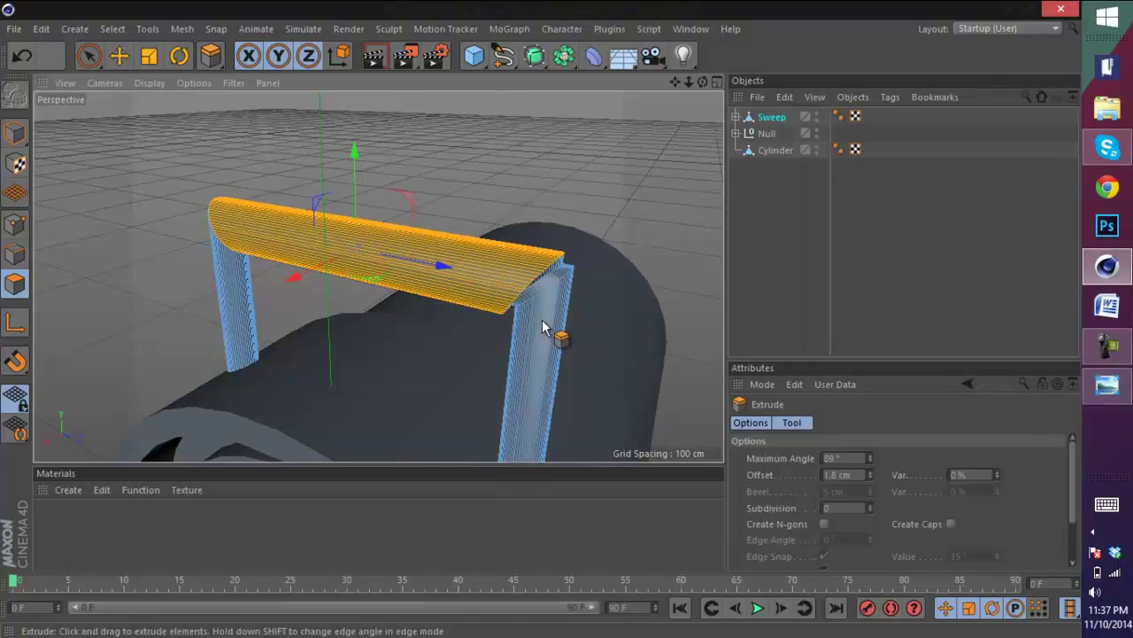
{"action": "mouse_move", "coordinate": [704, 80]}
{"action": "left_mouse_down"}
{"action": "mouse_move", "coordinate": [538, 320]}
{"action": "mouse_move", "coordinate": [703, 78]}
{"action": "left_mouse_up"}
{"action": "key", "text": "ctrl+z"}
{"action": "left_click_drag", "start_coordinate": [414, 257], "coordinate": [541, 326]}
{"action": "left_click_drag", "start_coordinate": [702, 81], "coordinate": [540, 324]}
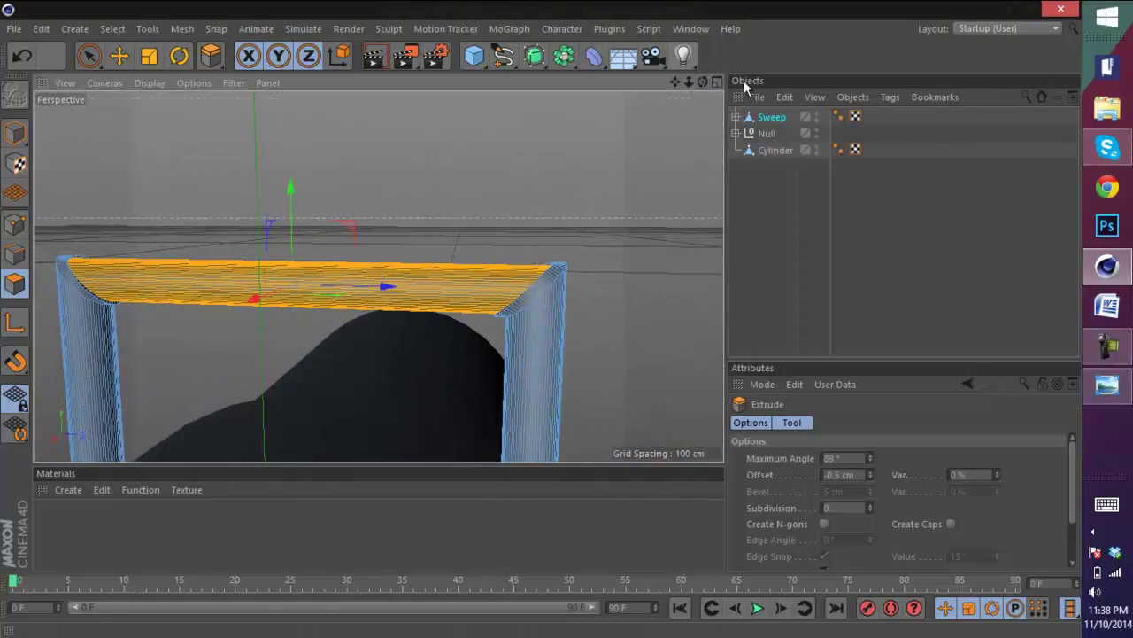
- Examine the minigun from the side and above, and check the reference photo for the bracket behind the carrying handle
{"action": "left_click_drag", "start_coordinate": [687, 82], "coordinate": [541, 318]}
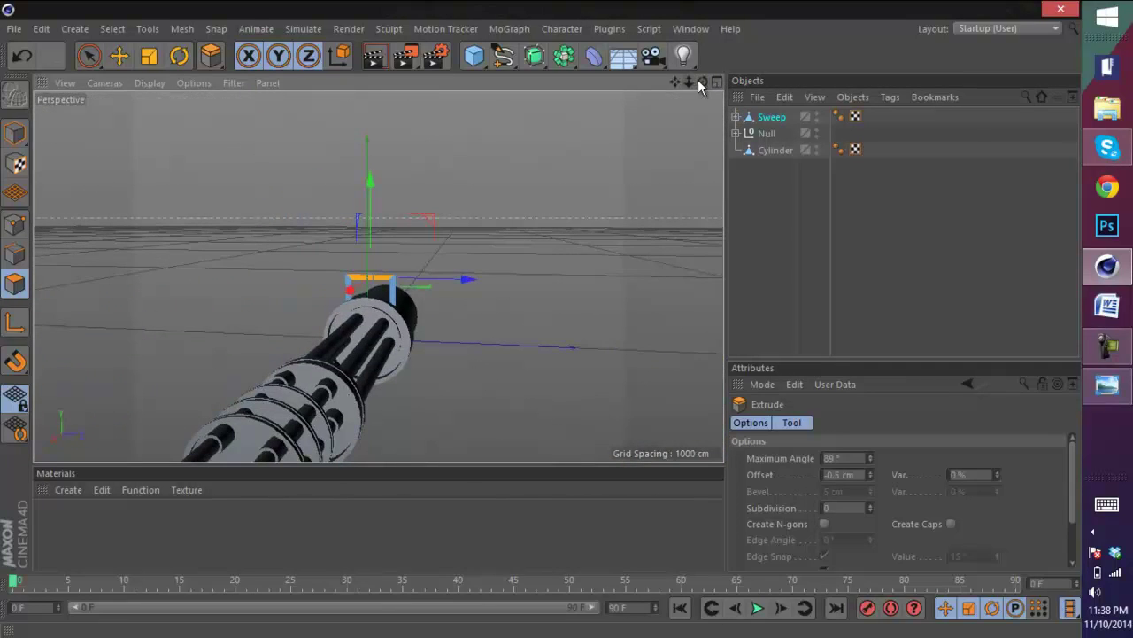
{"action": "left_click_drag", "start_coordinate": [701, 81], "coordinate": [540, 324]}
{"action": "scroll", "coordinate": [420, 293], "scroll_direction": "up", "scroll_amount": 3}
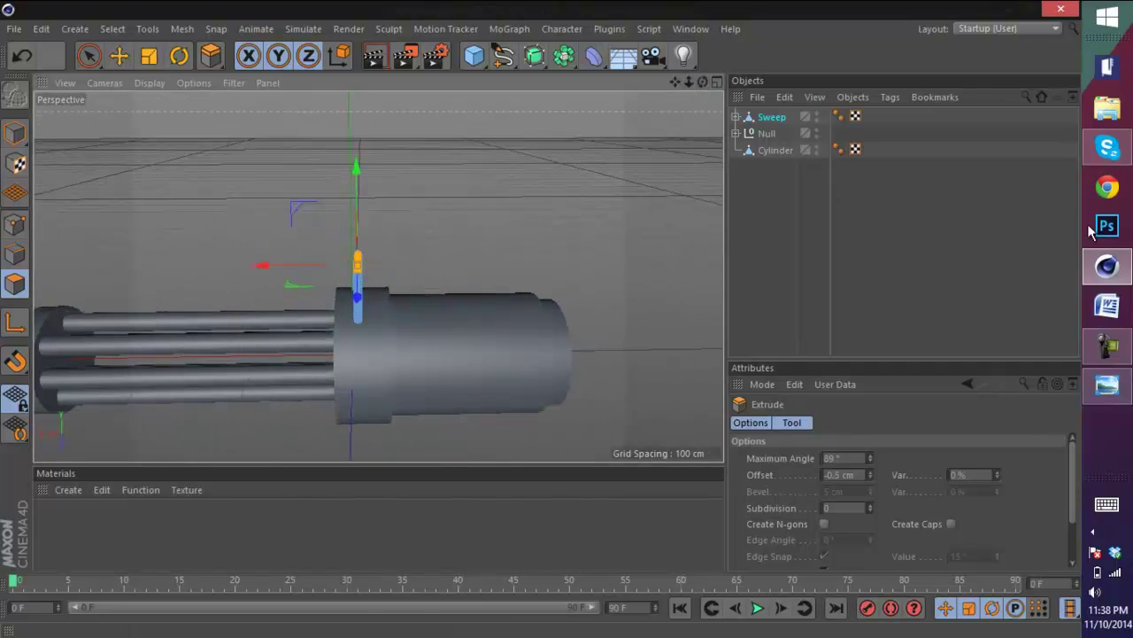
{"action": "left_click", "coordinate": [1106, 387]}
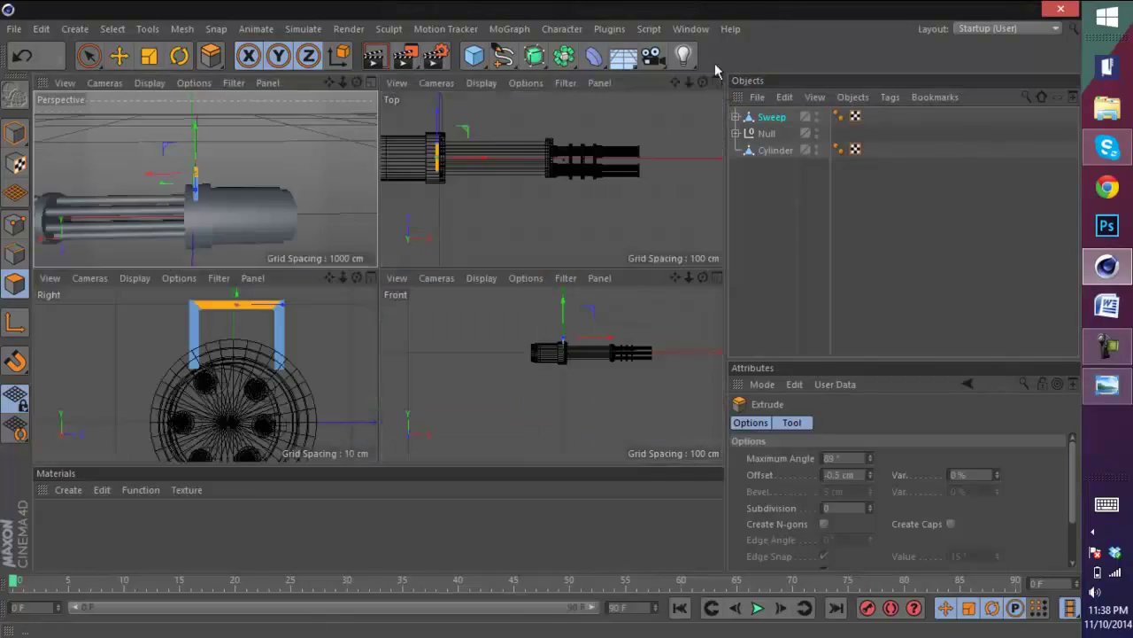
{"action": "left_click", "coordinate": [717, 82]}
{"action": "scroll", "coordinate": [530, 119], "scroll_direction": "up", "scroll_amount": 10}
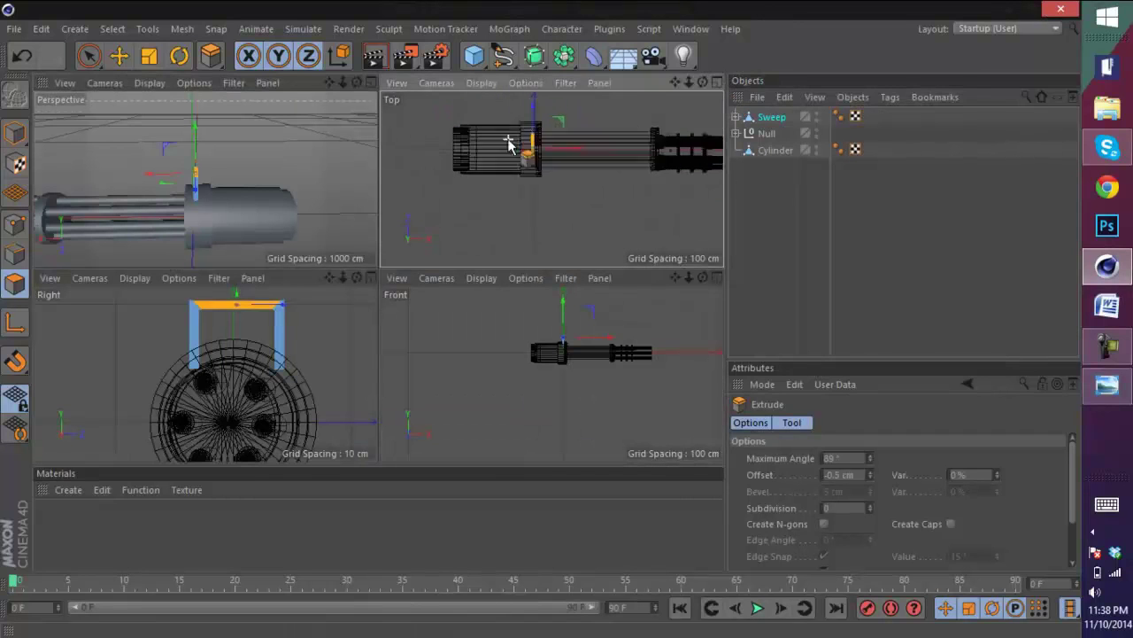
{"action": "left_click", "coordinate": [1107, 384]}
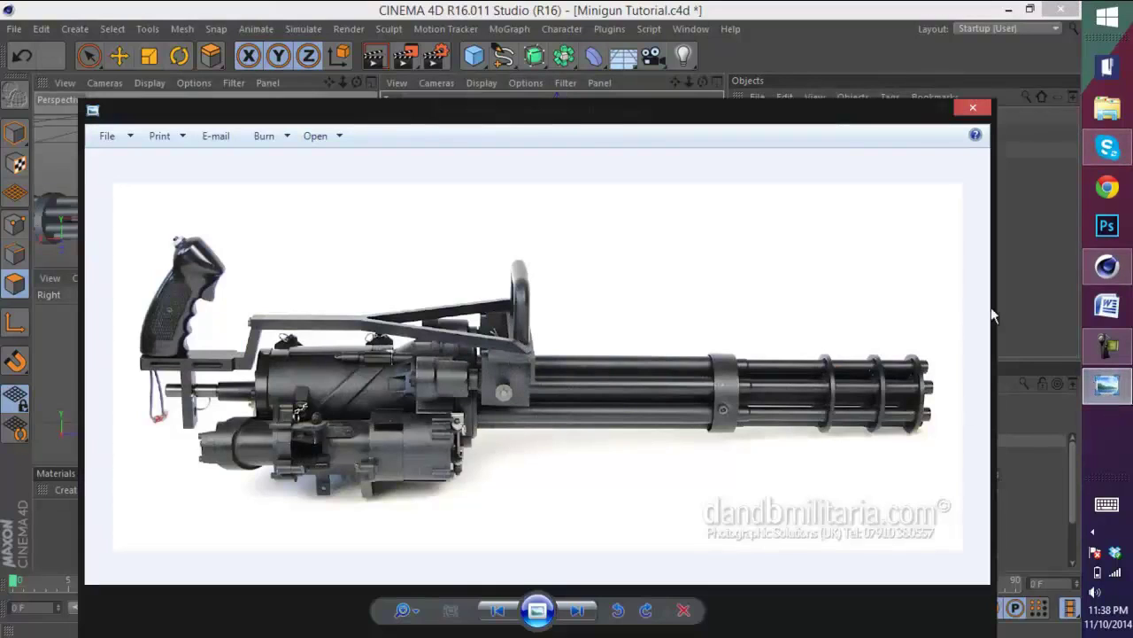
{"action": "left_click", "coordinate": [843, 35]}
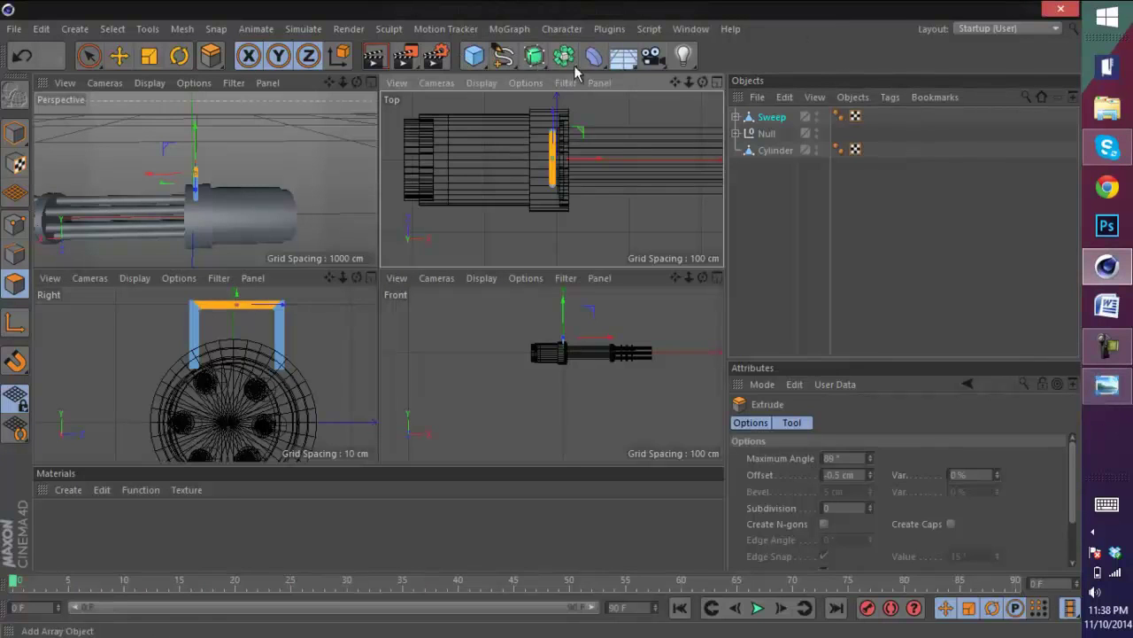
- Draw a Linear spline in the Top view from one end of the handle diagonally inward, then straight back over the body
{"action": "left_click", "coordinate": [502, 57]}
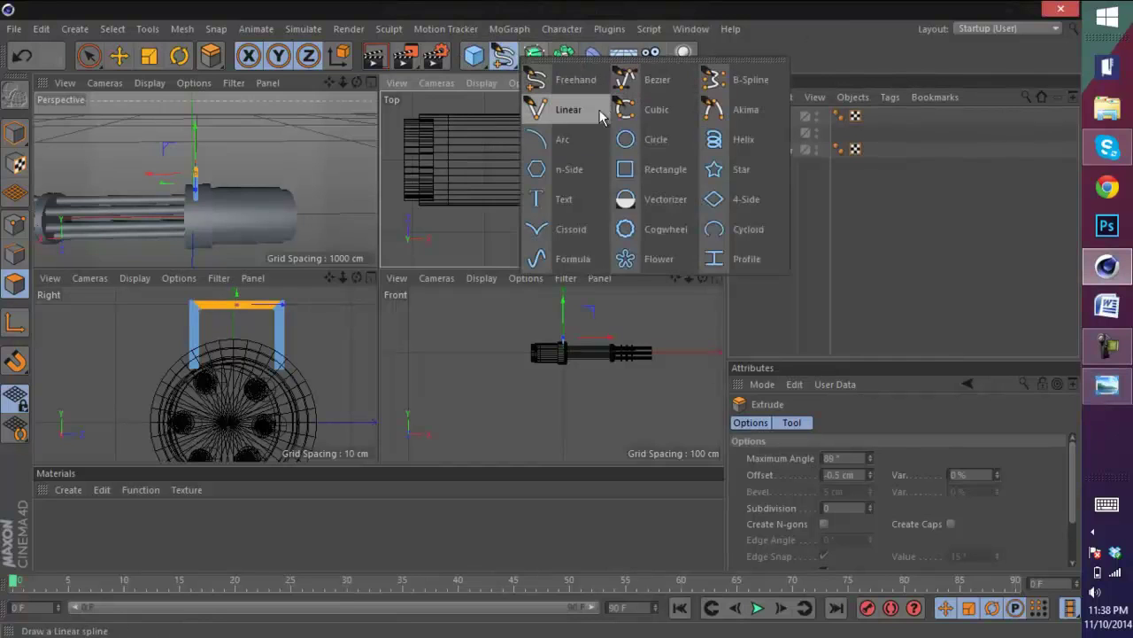
{"action": "left_click", "coordinate": [567, 109]}
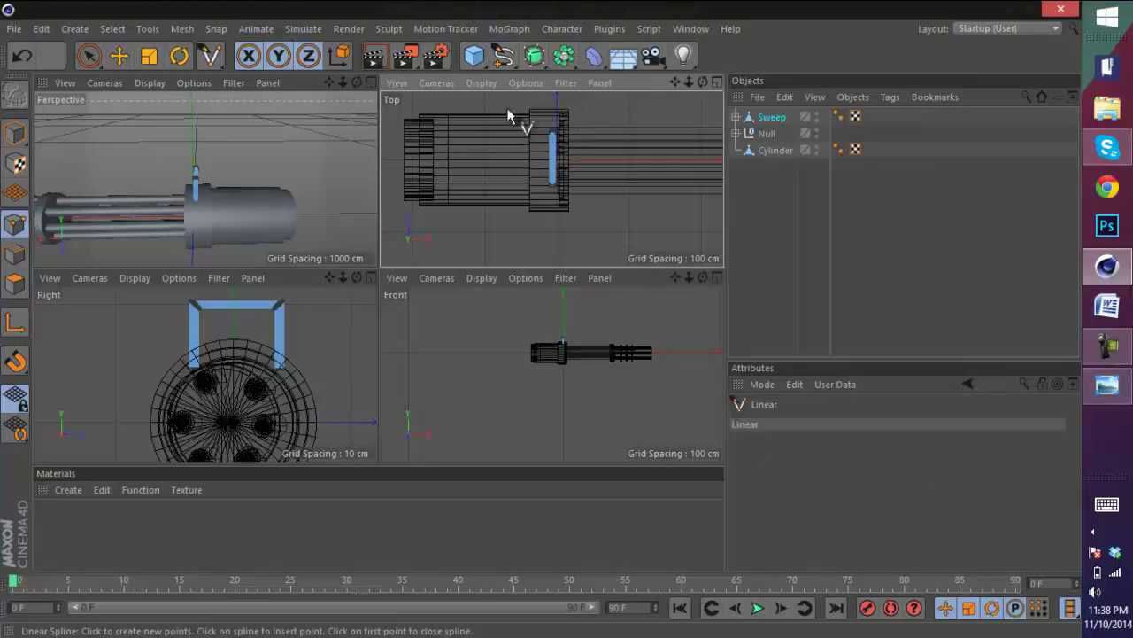
{"action": "scroll", "coordinate": [551, 133], "scroll_direction": "up", "scroll_amount": 3}
{"action": "left_click", "coordinate": [759, 181]}
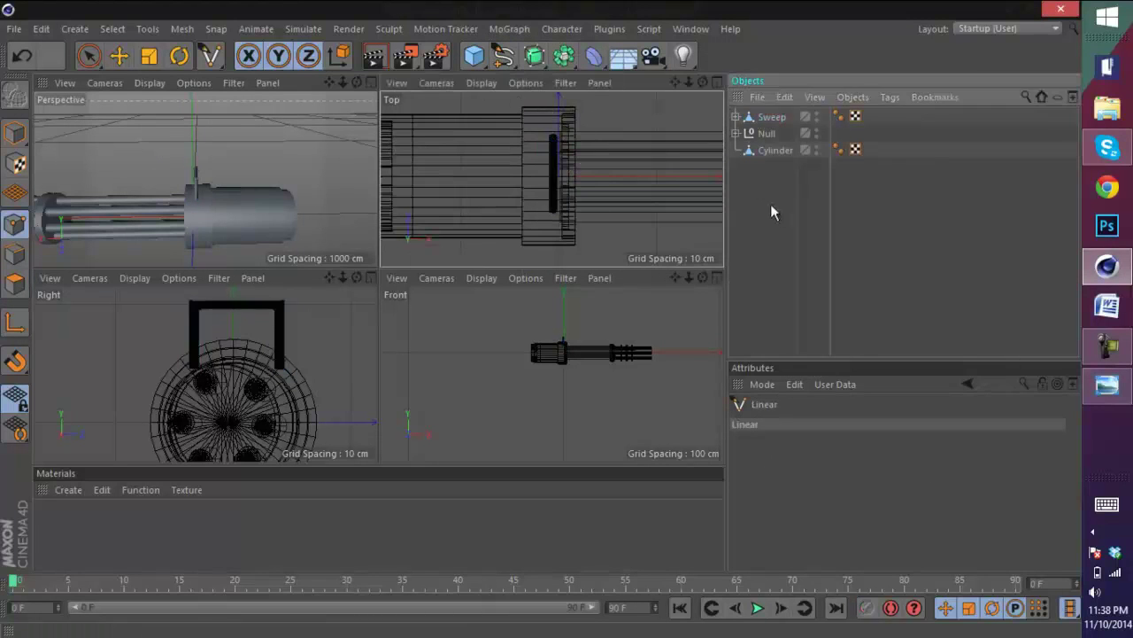
{"action": "left_click", "coordinate": [552, 134]}
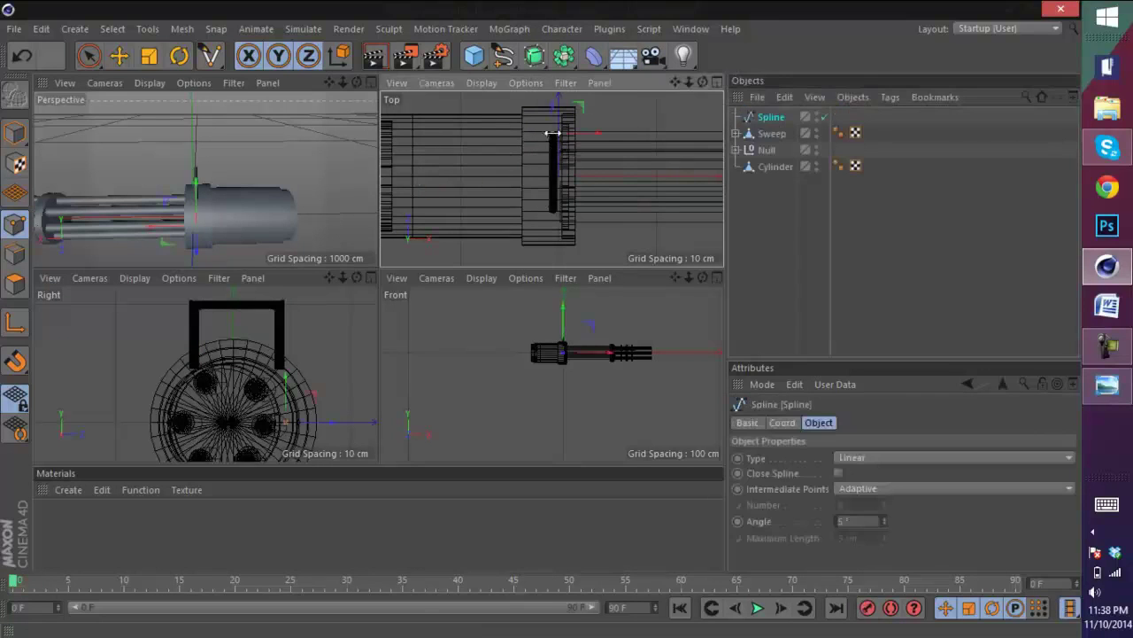
{"action": "left_click", "coordinate": [491, 170]}
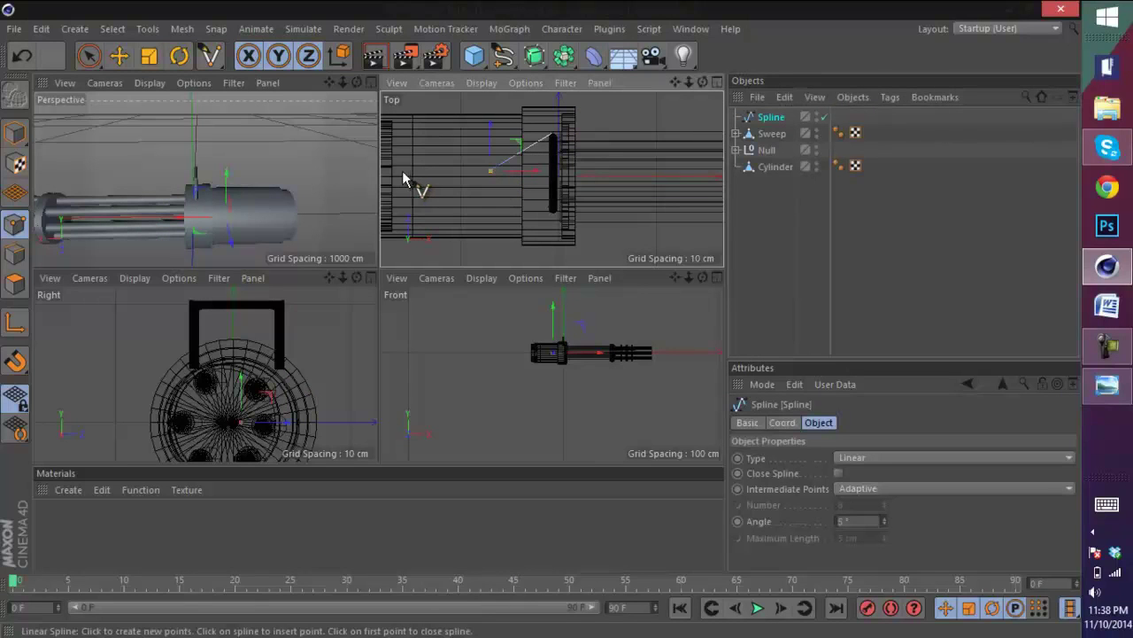
{"action": "left_click", "coordinate": [400, 170]}
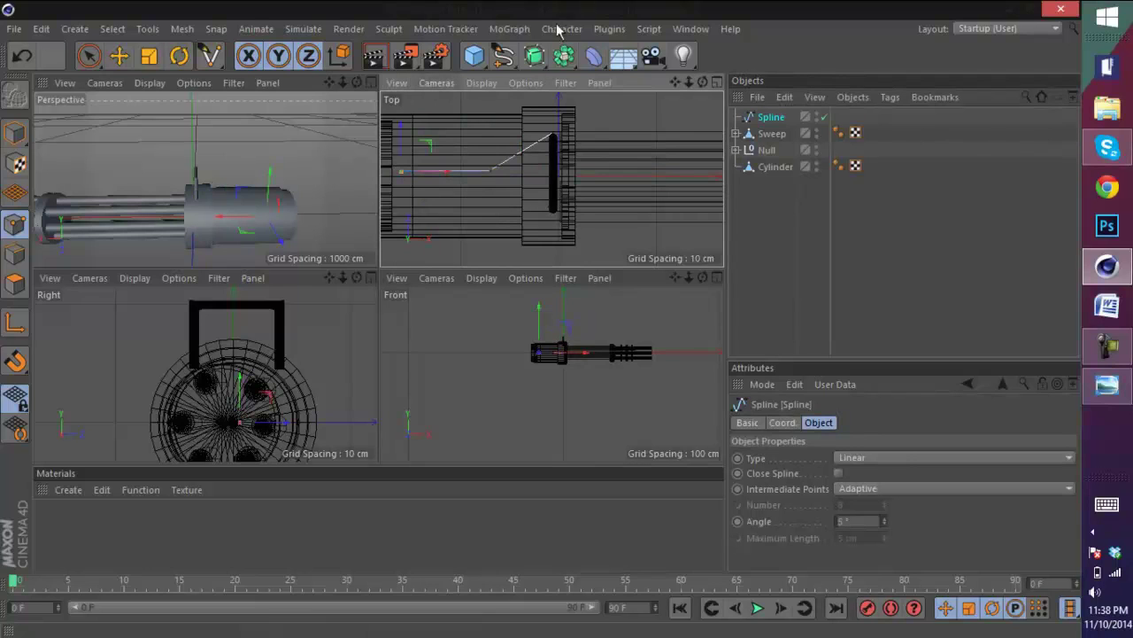
- Try applying an Extrude generator to the open bracket spline and undo it
{"action": "left_click", "coordinate": [371, 82]}
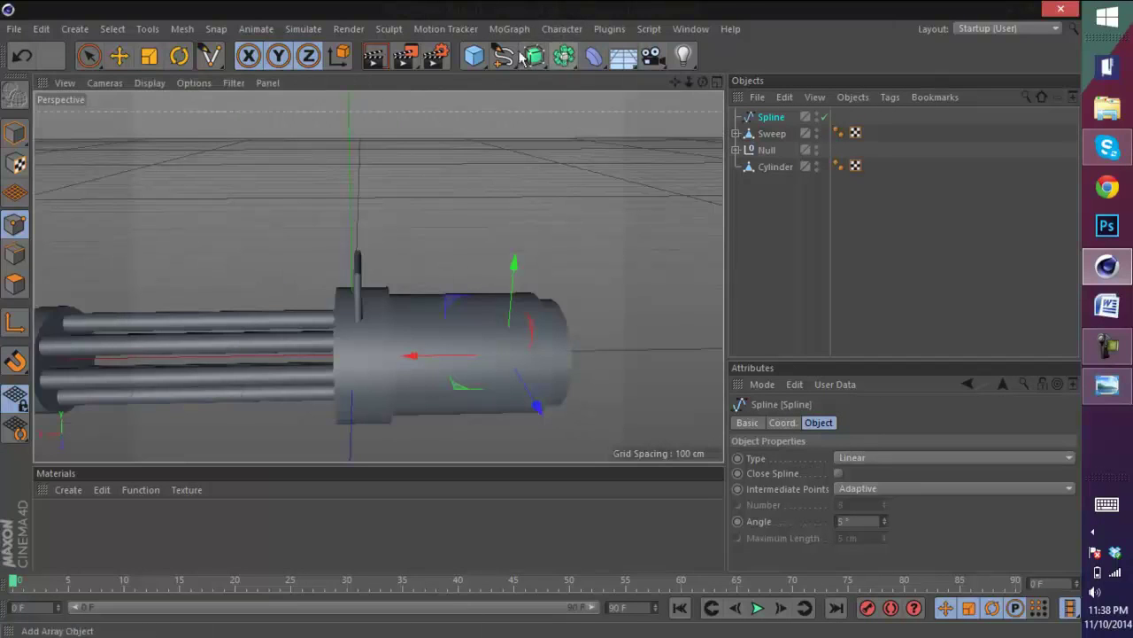
{"action": "left_click", "coordinate": [567, 55]}
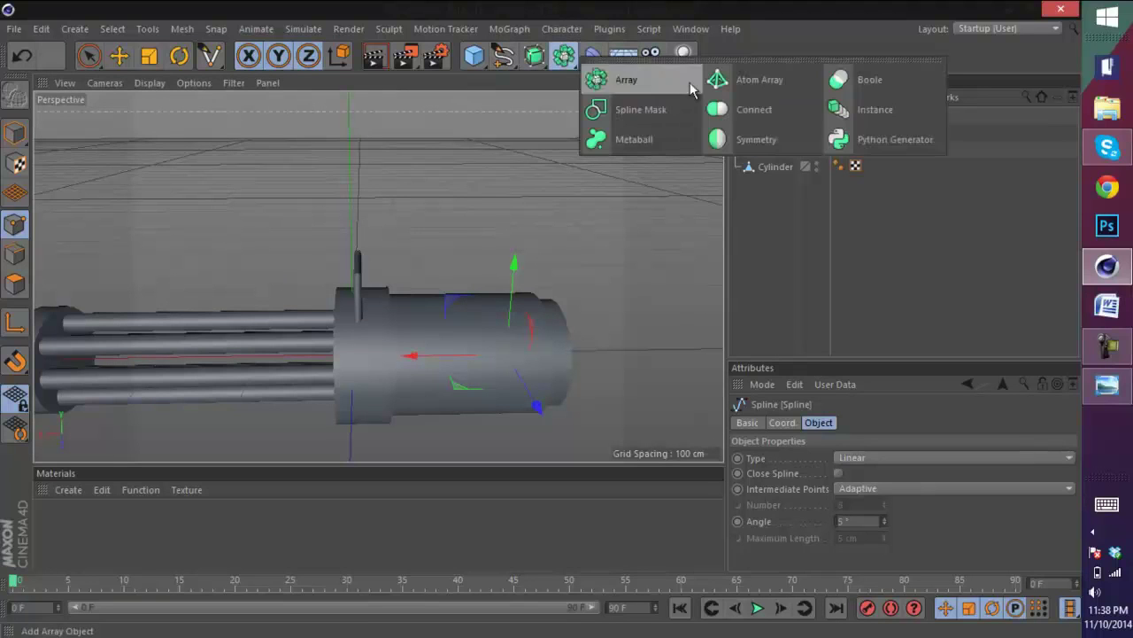
{"action": "left_click_drag", "start_coordinate": [534, 56], "coordinate": [742, 80]}
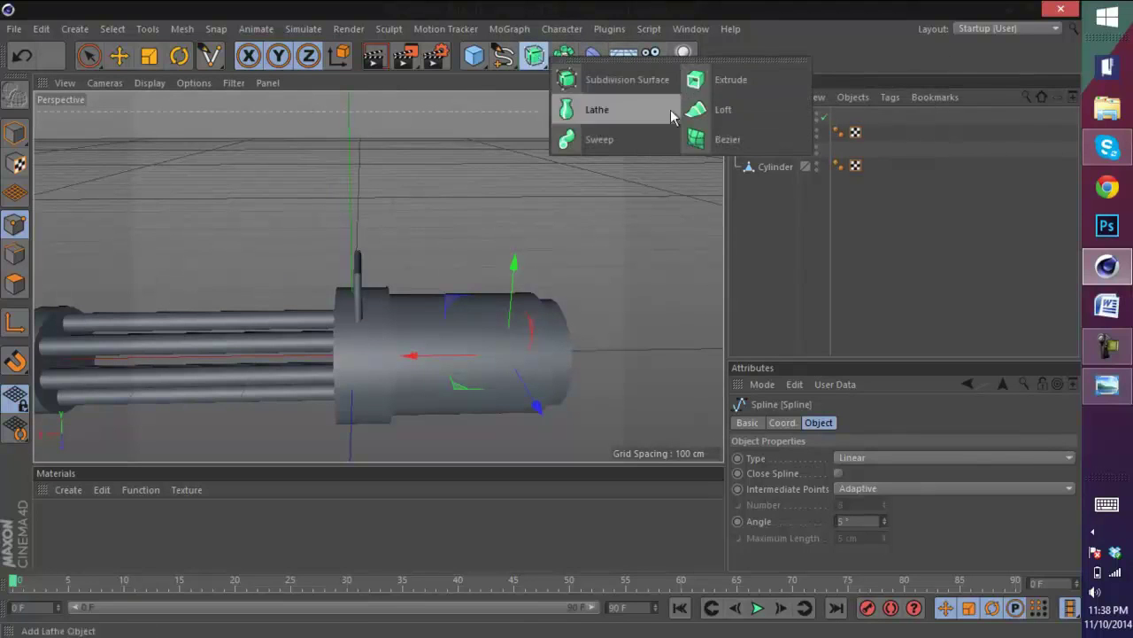
{"action": "left_click", "coordinate": [728, 80], "text": "alt"}
{"action": "key", "text": "ctrl+z"}
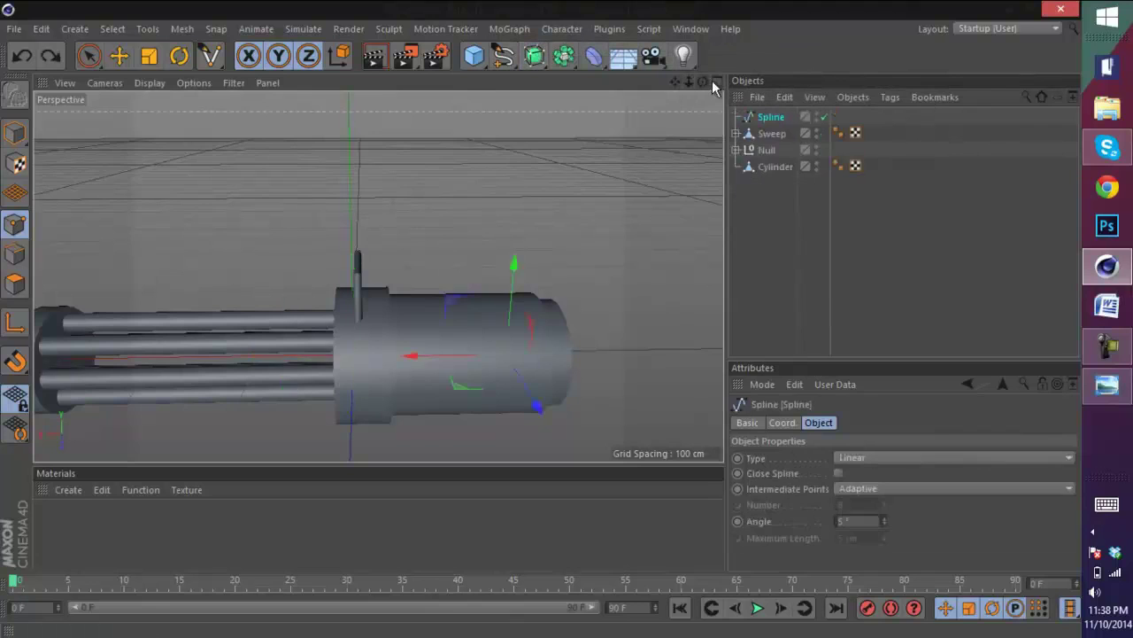
- Finish the bracket spline in the Top view by mirroring its outline to the handle's other end, adding an inner V and closing it
{"action": "left_click", "coordinate": [713, 80]}
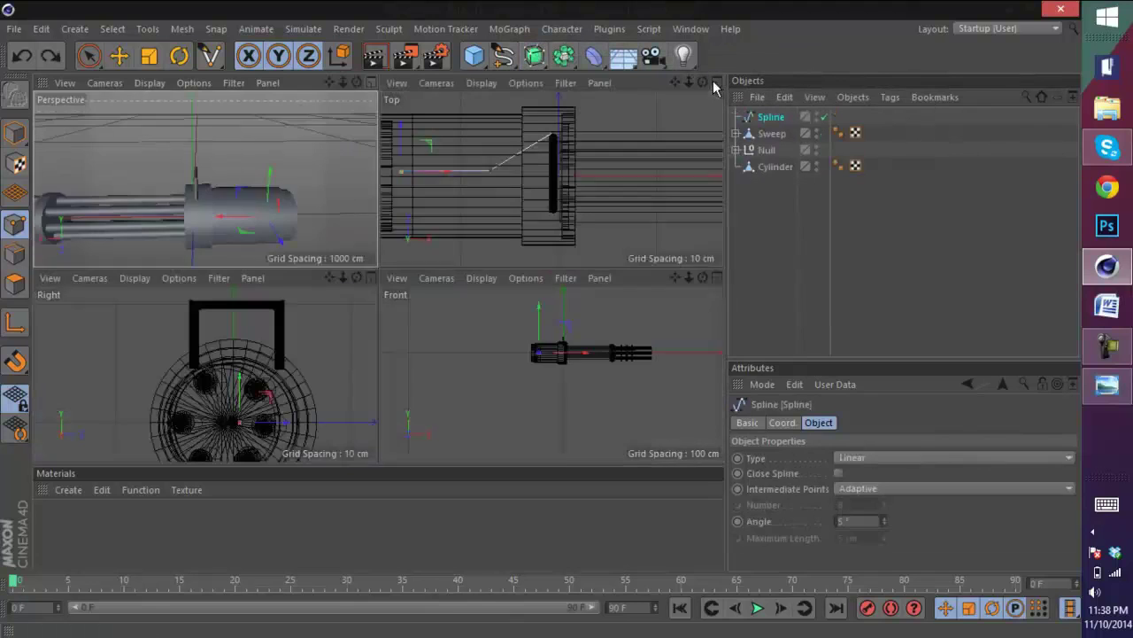
{"action": "left_click", "coordinate": [400, 182]}
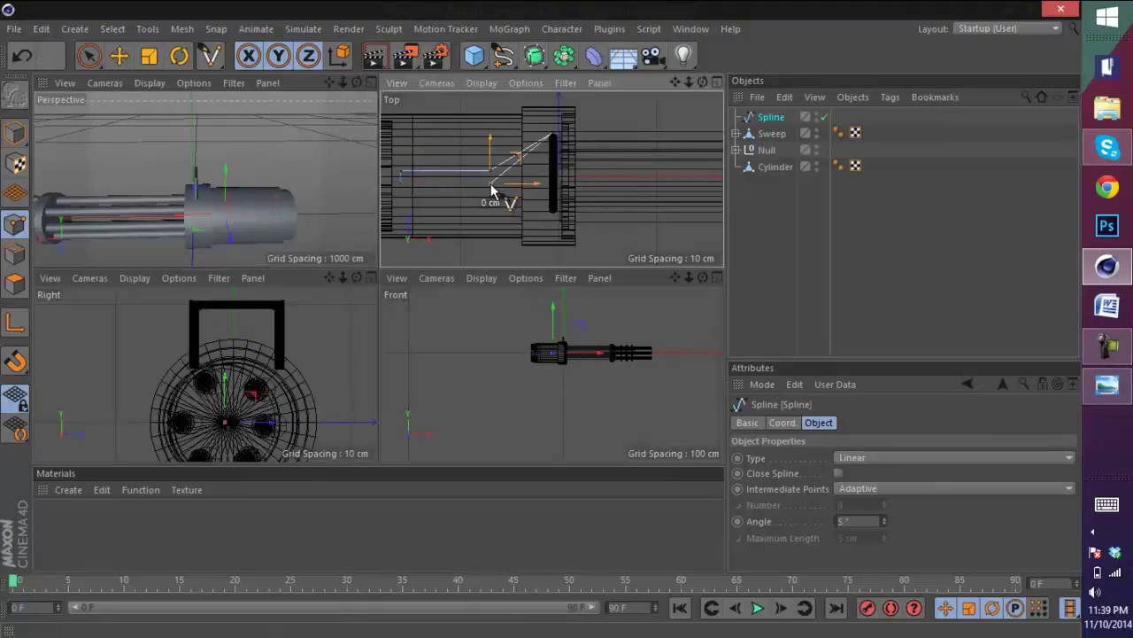
{"action": "left_click", "coordinate": [489, 181]}
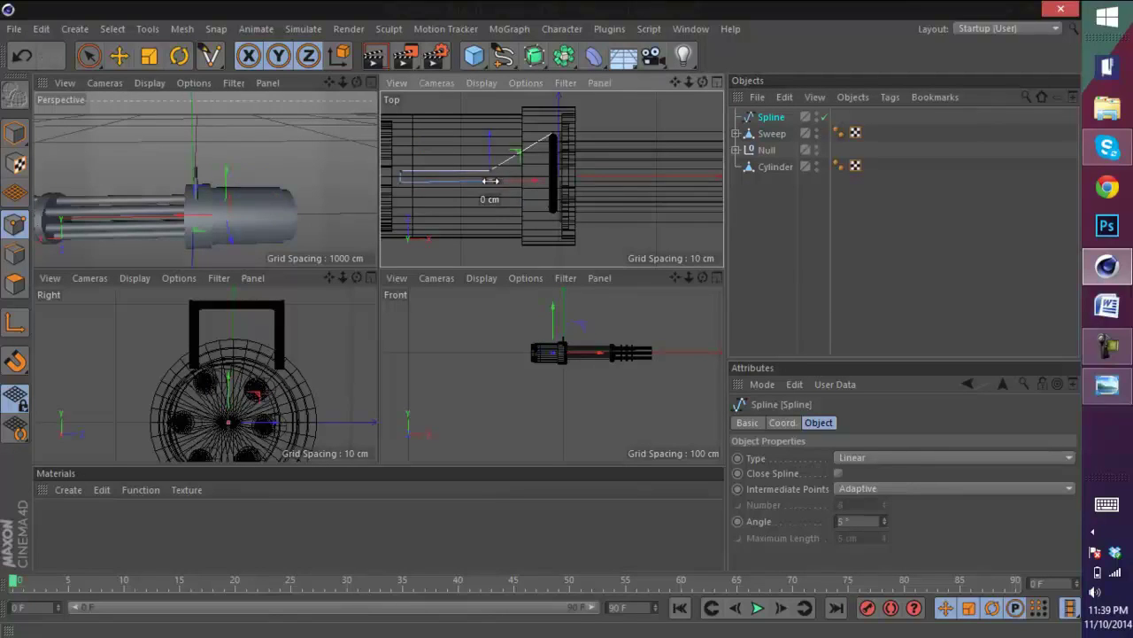
{"action": "left_click", "coordinate": [553, 211]}
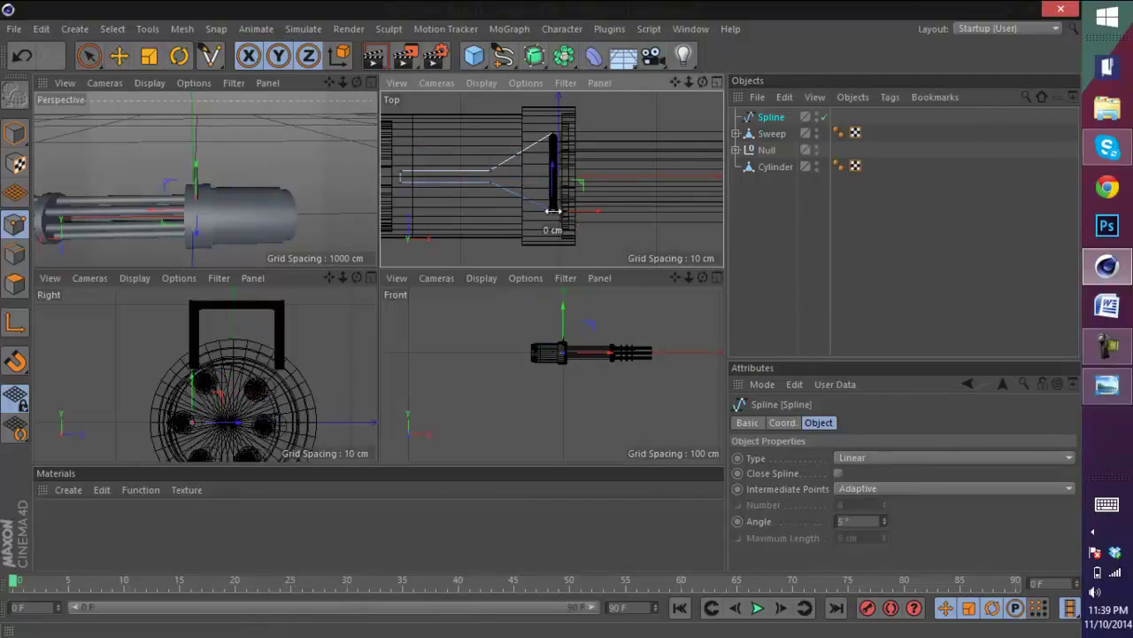
{"action": "scroll", "coordinate": [552, 210], "scroll_direction": "up", "scroll_amount": 5}
{"action": "scroll", "coordinate": [550, 206], "scroll_direction": "up", "scroll_amount": 2}
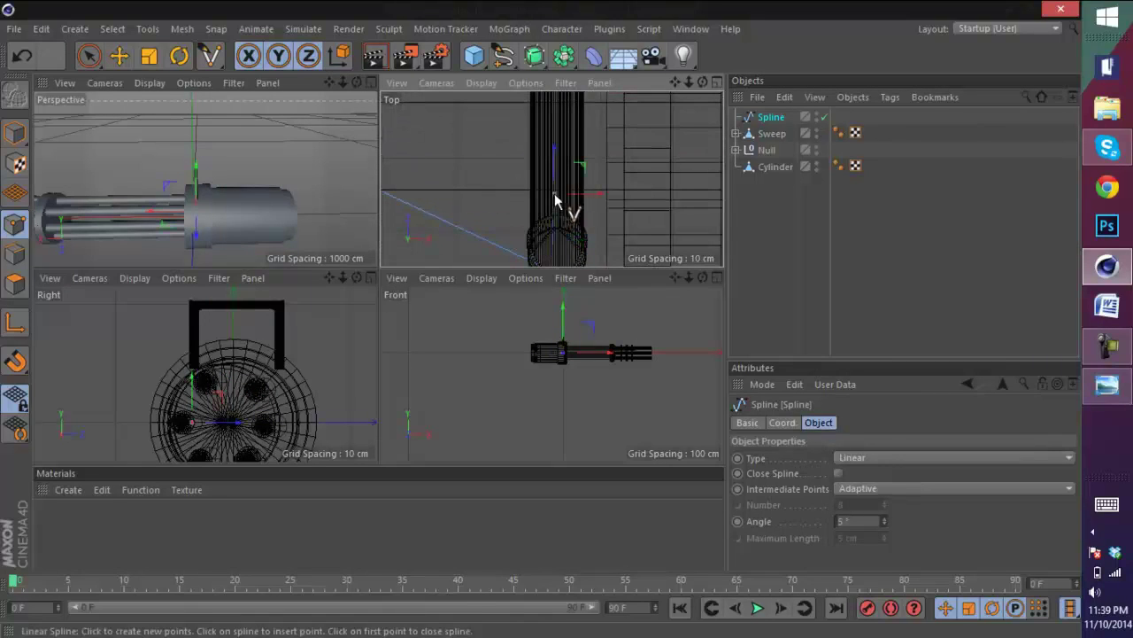
{"action": "scroll", "coordinate": [541, 172], "scroll_direction": "down", "scroll_amount": 6}
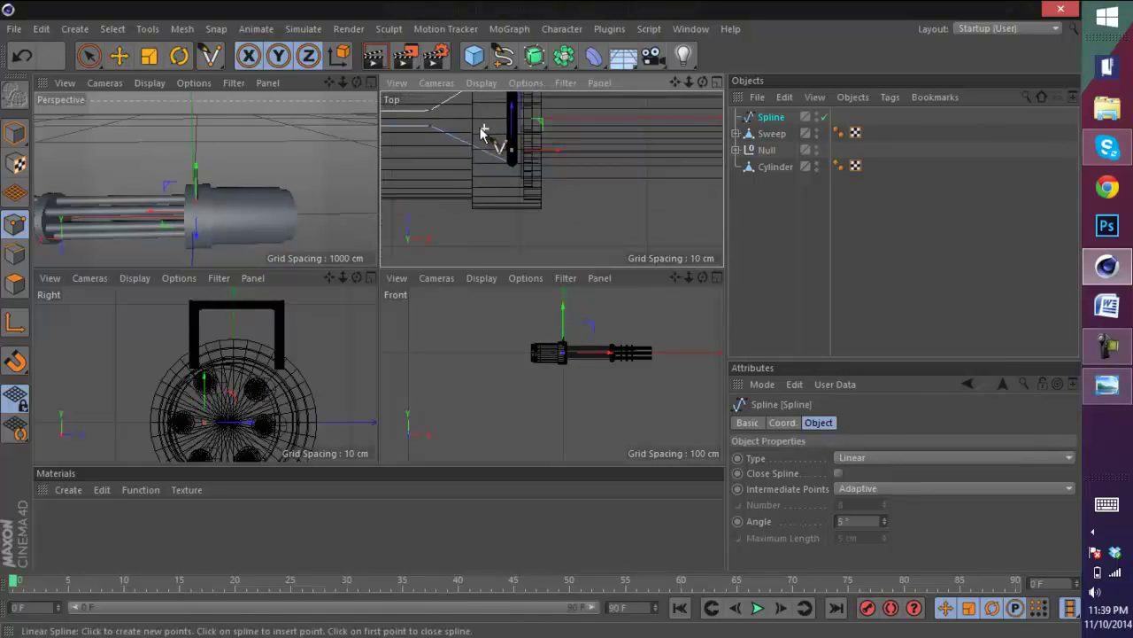
{"action": "left_click", "coordinate": [437, 118]}
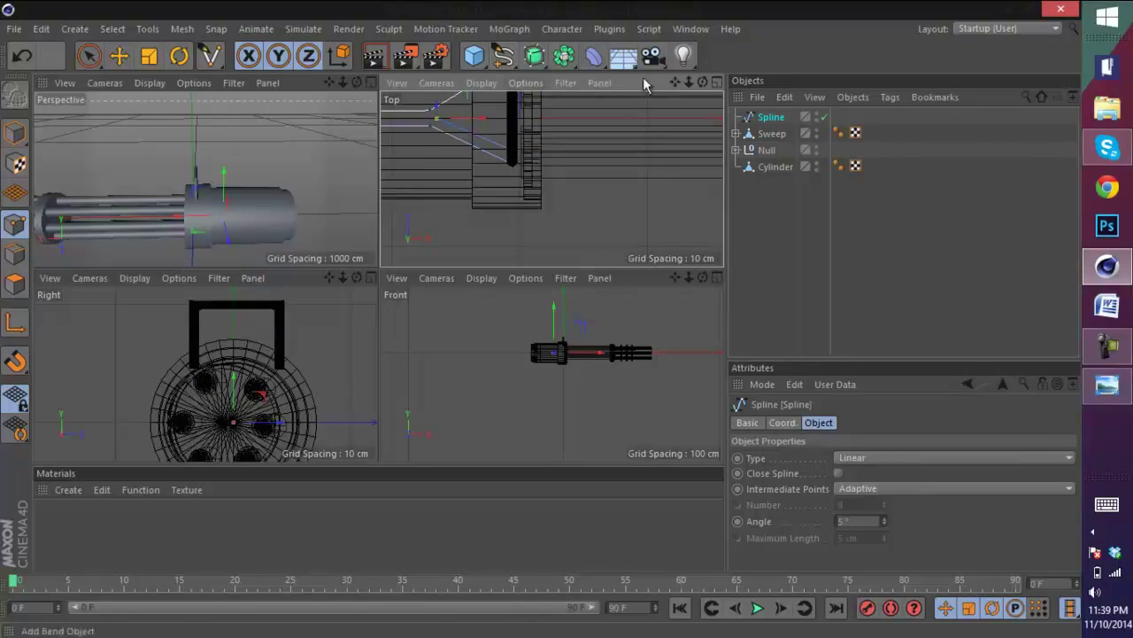
{"action": "middle_click_drag", "start_coordinate": [545, 204], "coordinate": [541, 280], "text": "alt"}
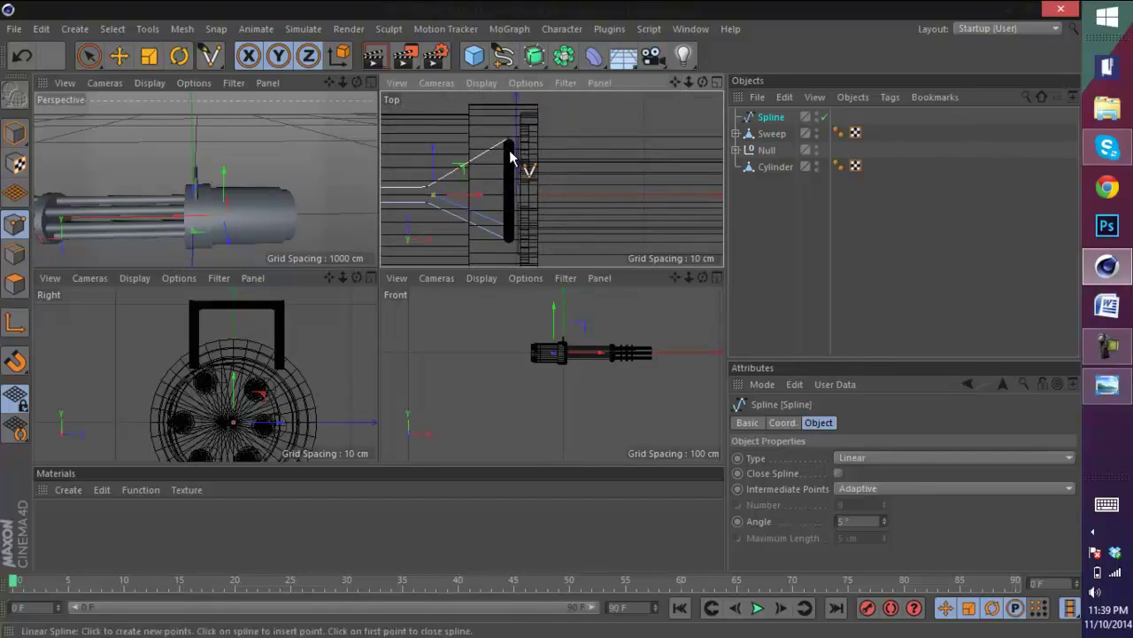
{"action": "left_click", "coordinate": [509, 150]}
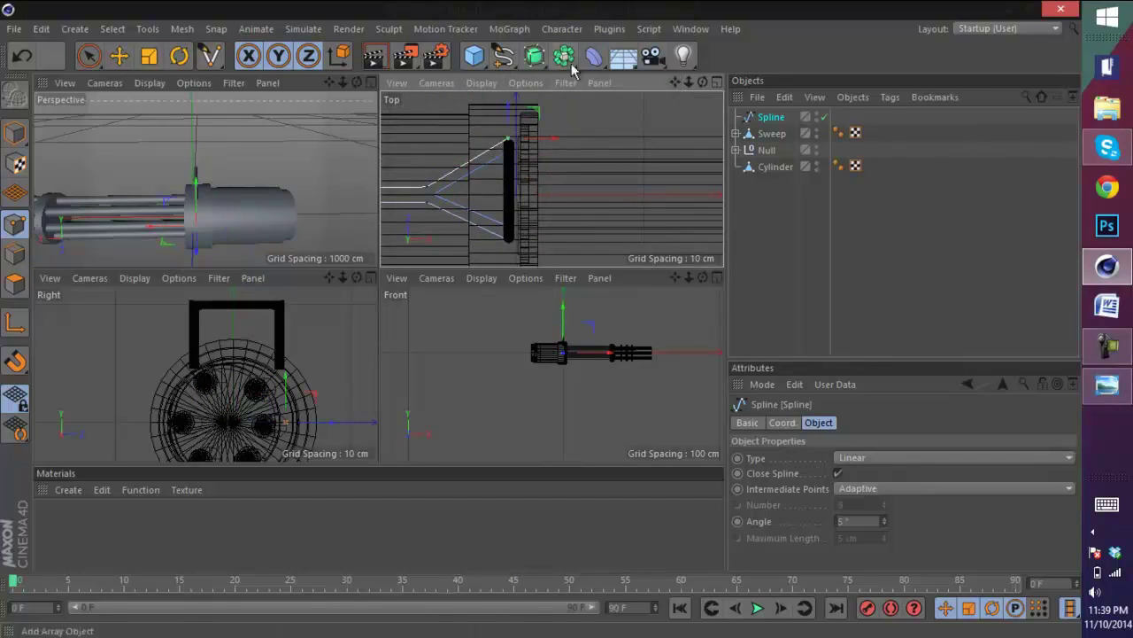
- Apply an Extrude generator to the closed bracket spline and raise it to the height of the carrying handle's crossbar
{"action": "left_click", "coordinate": [370, 81]}
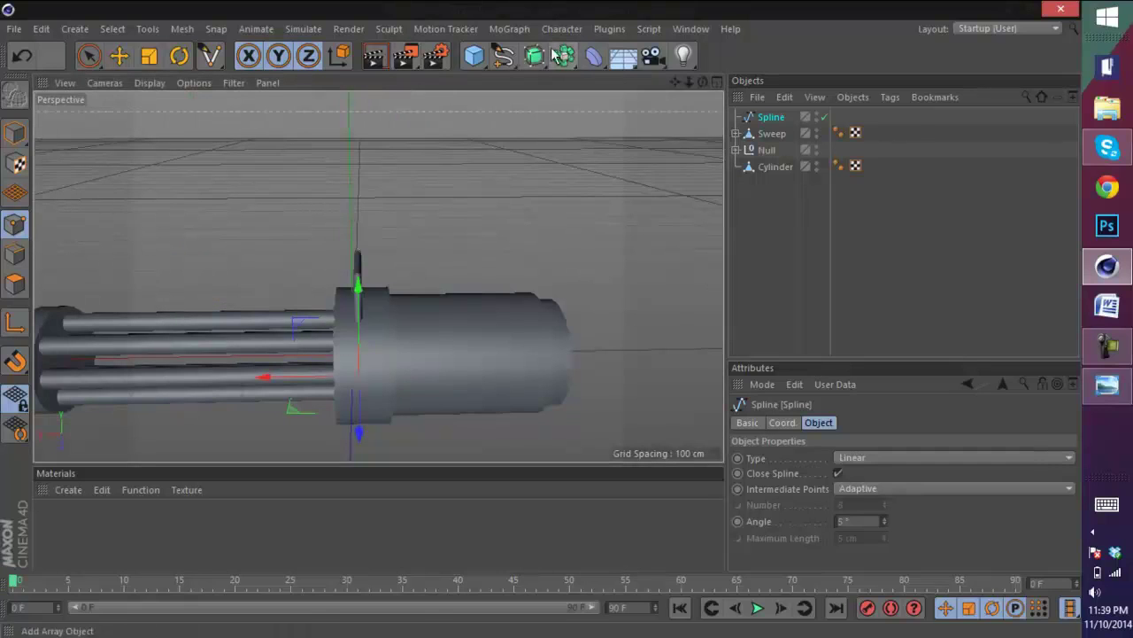
{"action": "left_click_drag", "start_coordinate": [535, 62], "coordinate": [693, 80], "text": "alt"}
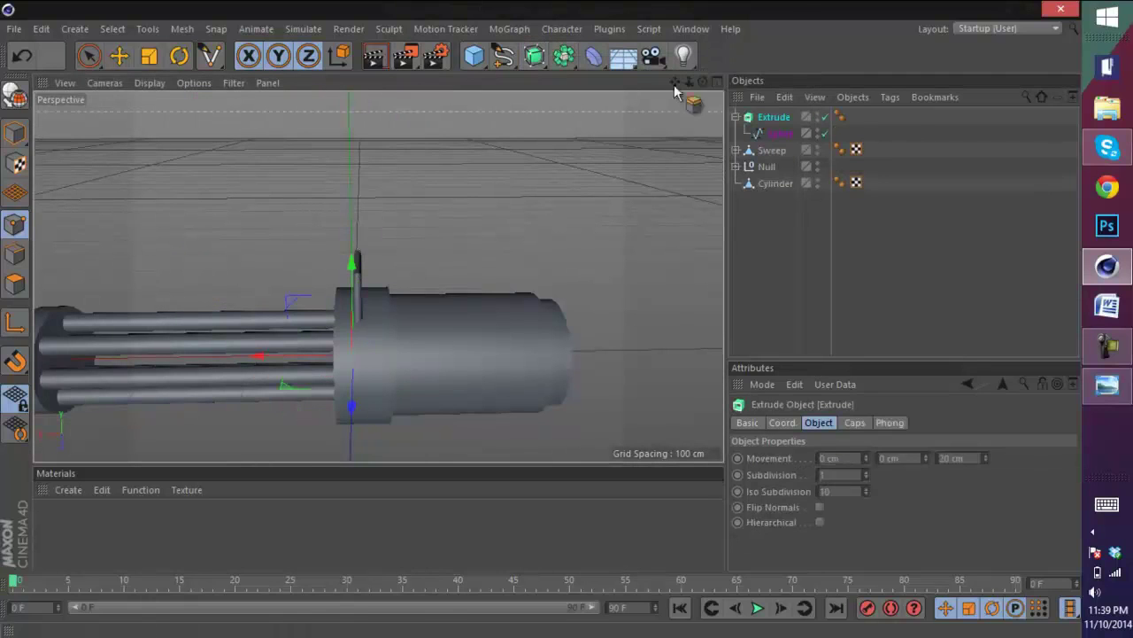
{"action": "left_click", "coordinate": [17, 133]}
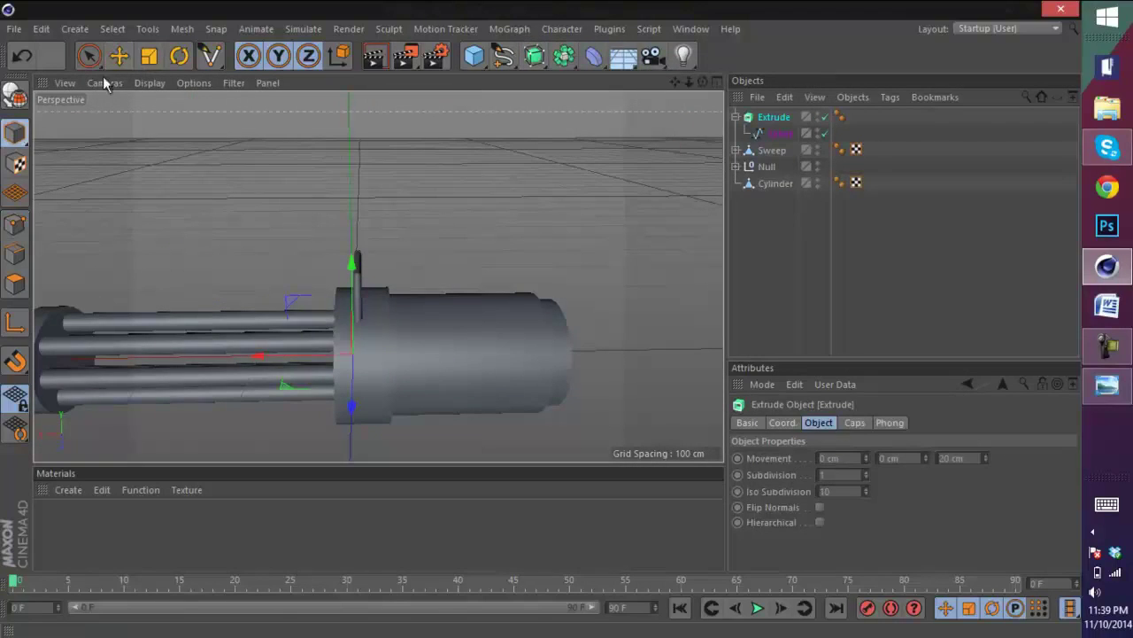
{"action": "left_click", "coordinate": [118, 55]}
{"action": "left_click_drag", "start_coordinate": [354, 256], "coordinate": [352, 175]}
{"action": "left_click_drag", "start_coordinate": [702, 82], "coordinate": [565, 316]}
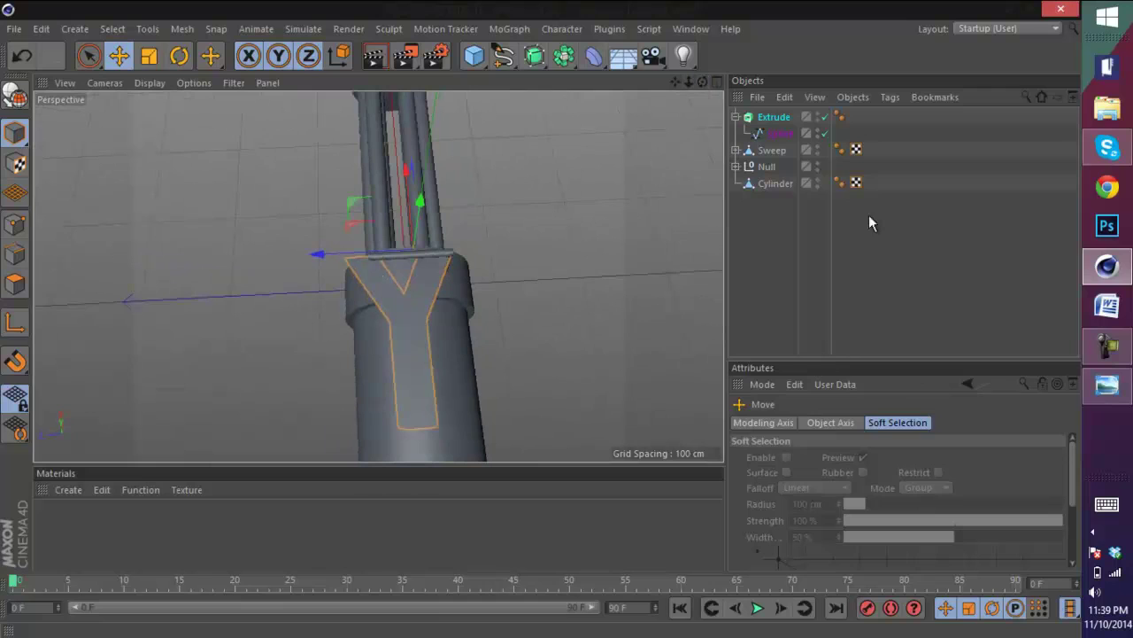
- Set the bracket extrusion's Movement to 5 cm in Y and 0 cm in Z, and lower the bracket slightly against the handle
{"action": "left_click", "coordinate": [781, 124]}
{"action": "left_click", "coordinate": [968, 449]}
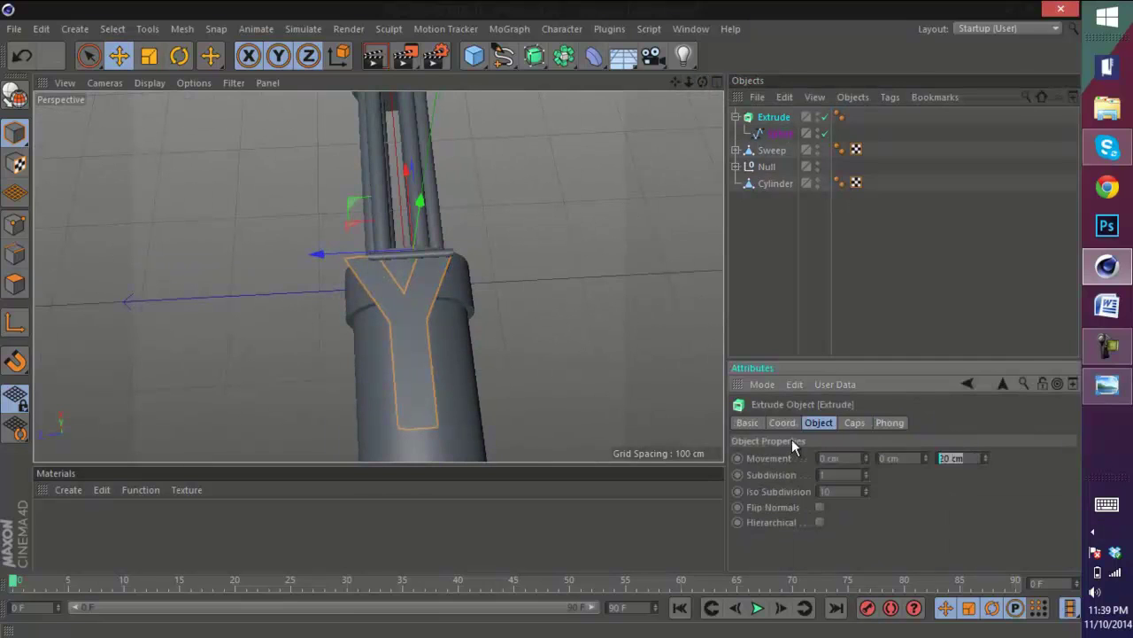
{"action": "type", "text": "0"}
{"action": "left_click_drag", "start_coordinate": [925, 459], "coordinate": [926, 457]}
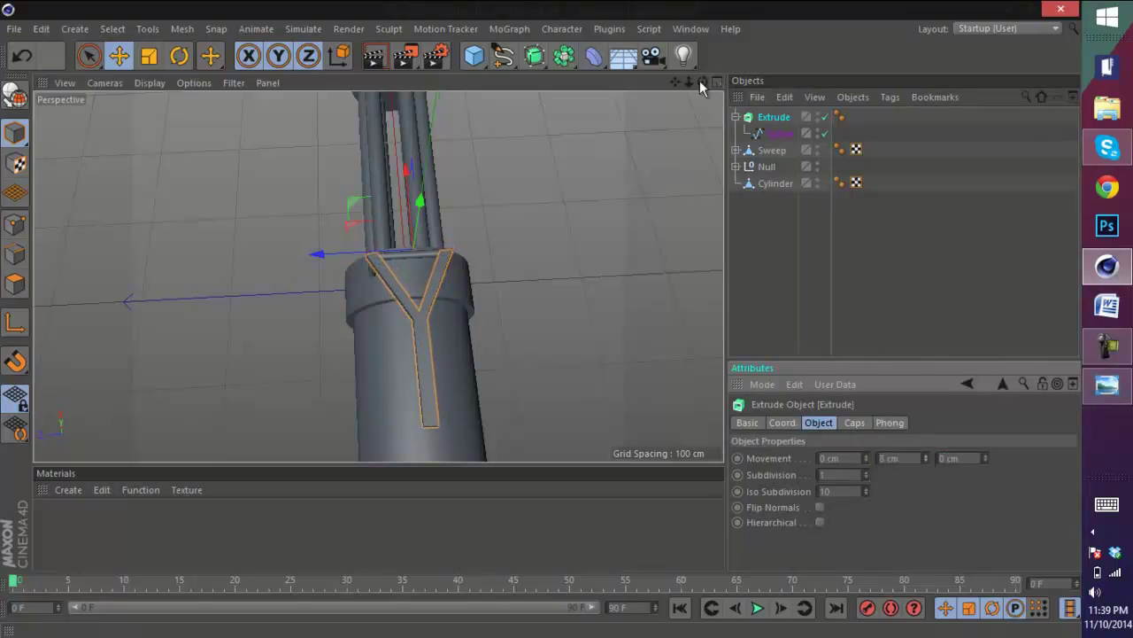
{"action": "left_click_drag", "start_coordinate": [701, 83], "coordinate": [541, 319]}
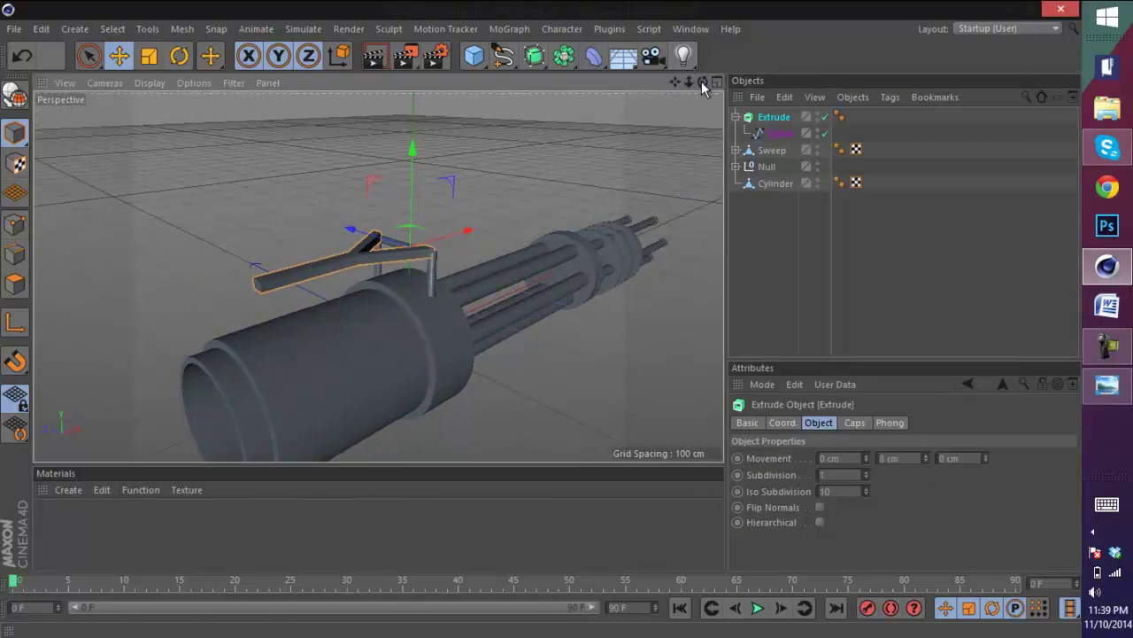
{"action": "left_click_drag", "start_coordinate": [701, 82], "coordinate": [541, 320]}
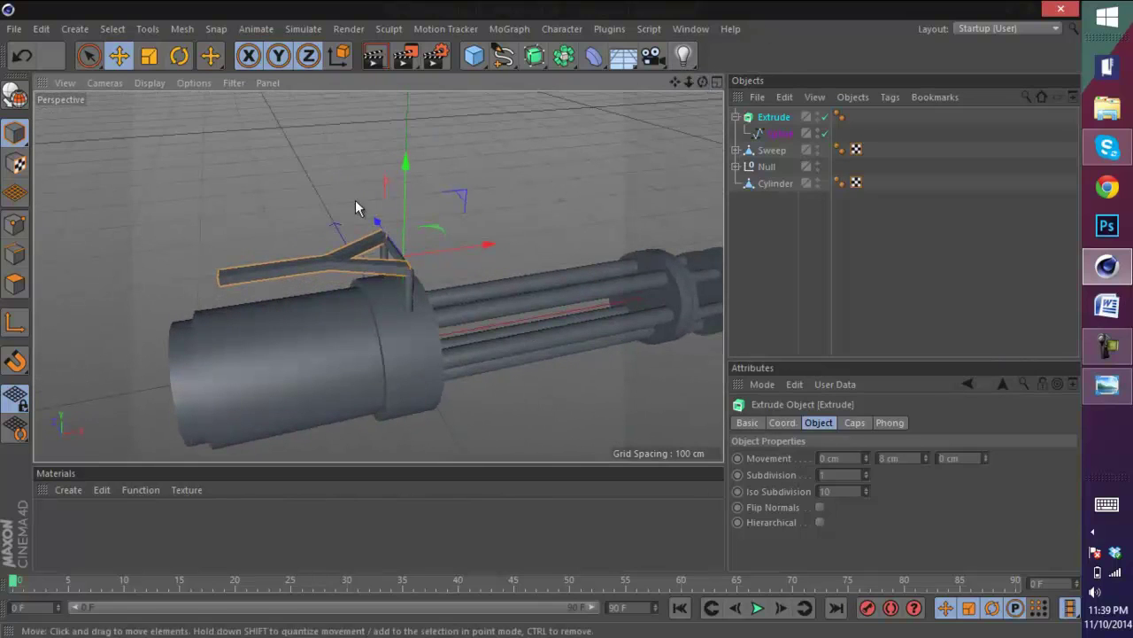
{"action": "left_click_drag", "start_coordinate": [404, 167], "coordinate": [405, 172]}
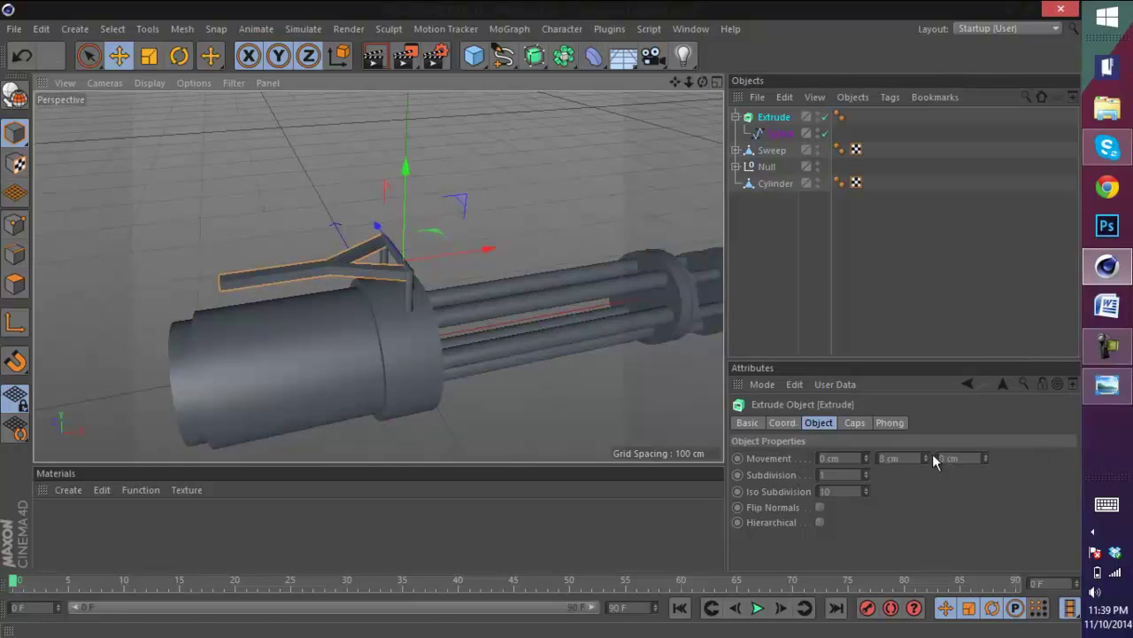
{"action": "left_click_drag", "start_coordinate": [928, 458], "coordinate": [925, 452]}
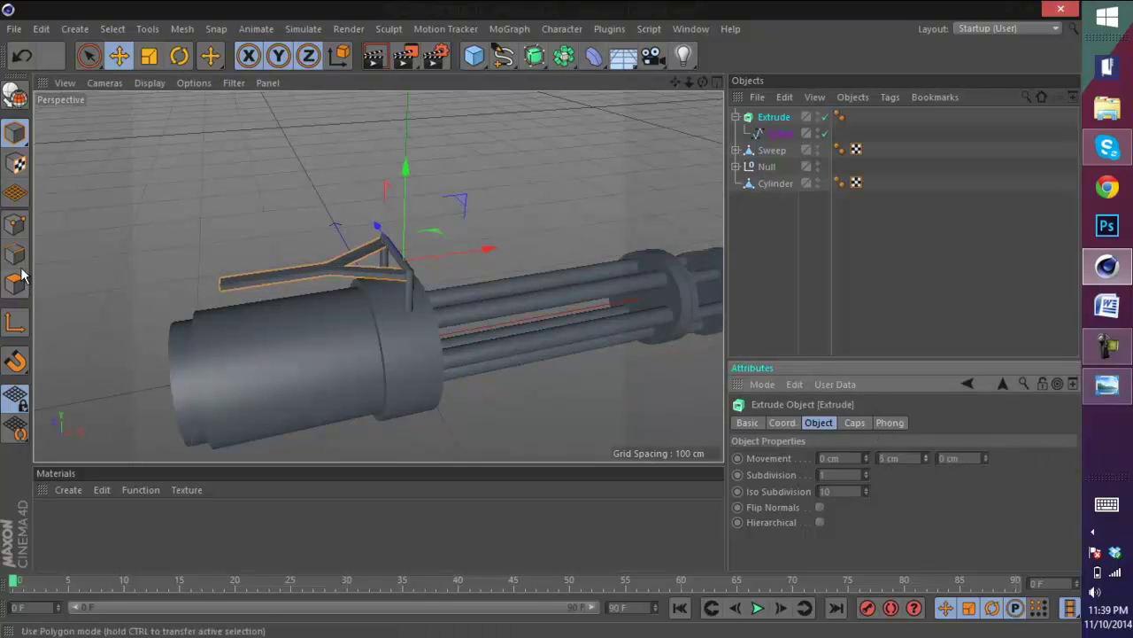
- Convert the bracket's Extrude generator into an editable polygon object and work on its points
{"action": "left_click", "coordinate": [14, 224]}
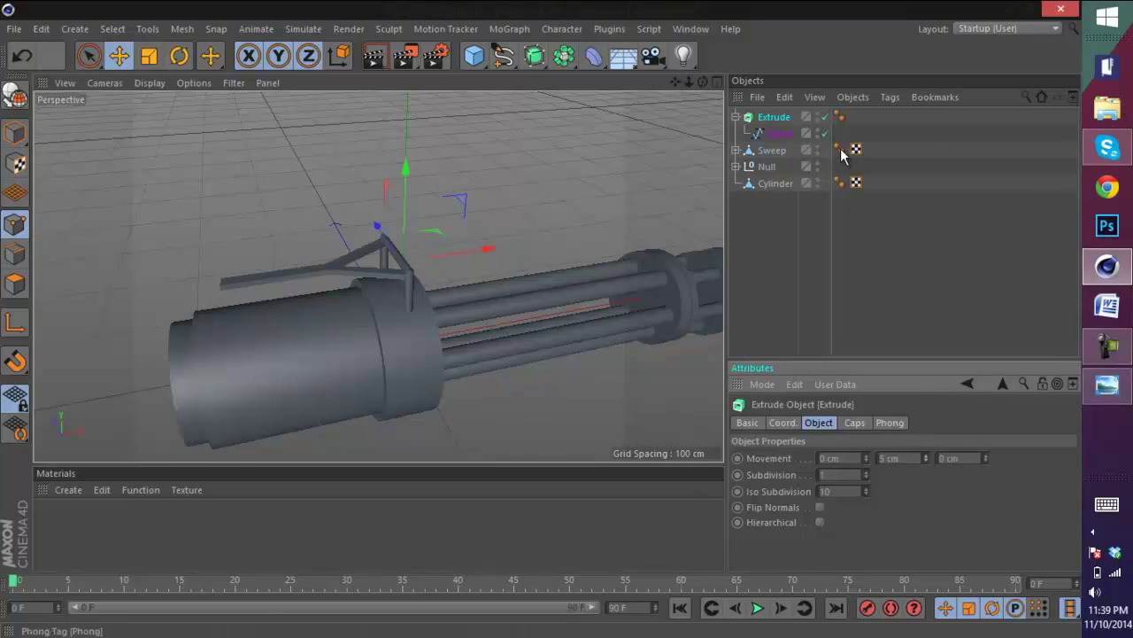
{"action": "left_click", "coordinate": [790, 118]}
{"action": "left_click", "coordinate": [18, 96]}
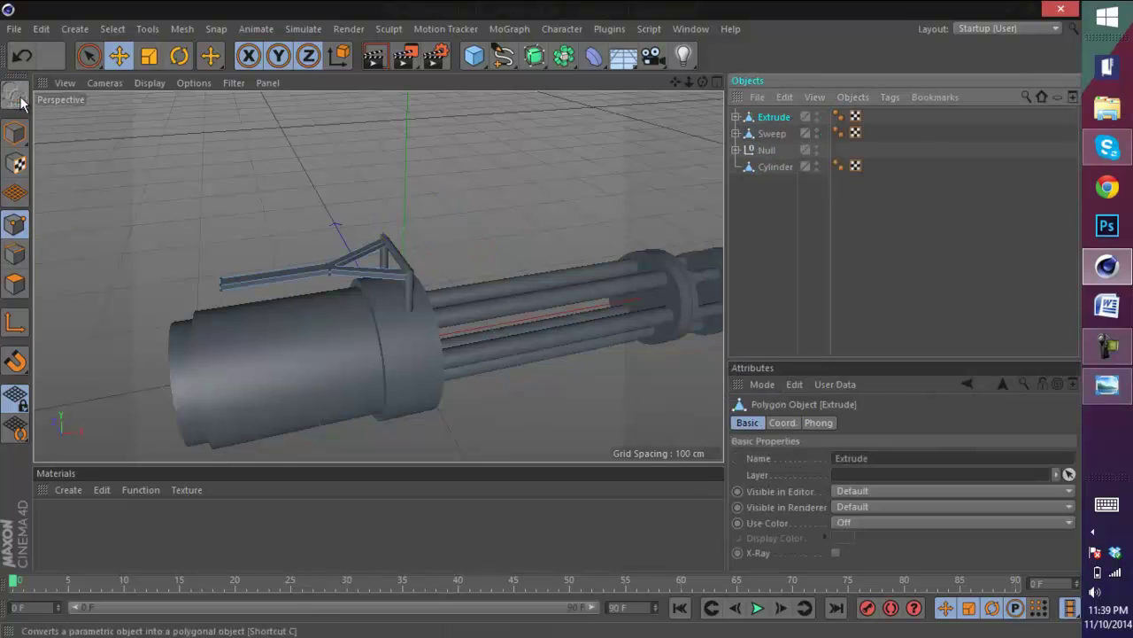
- Select the bracket's points at the fork junction and at the rear end, and move them down toward the body
{"action": "scroll", "coordinate": [94, 190], "scroll_direction": "up", "scroll_amount": 4}
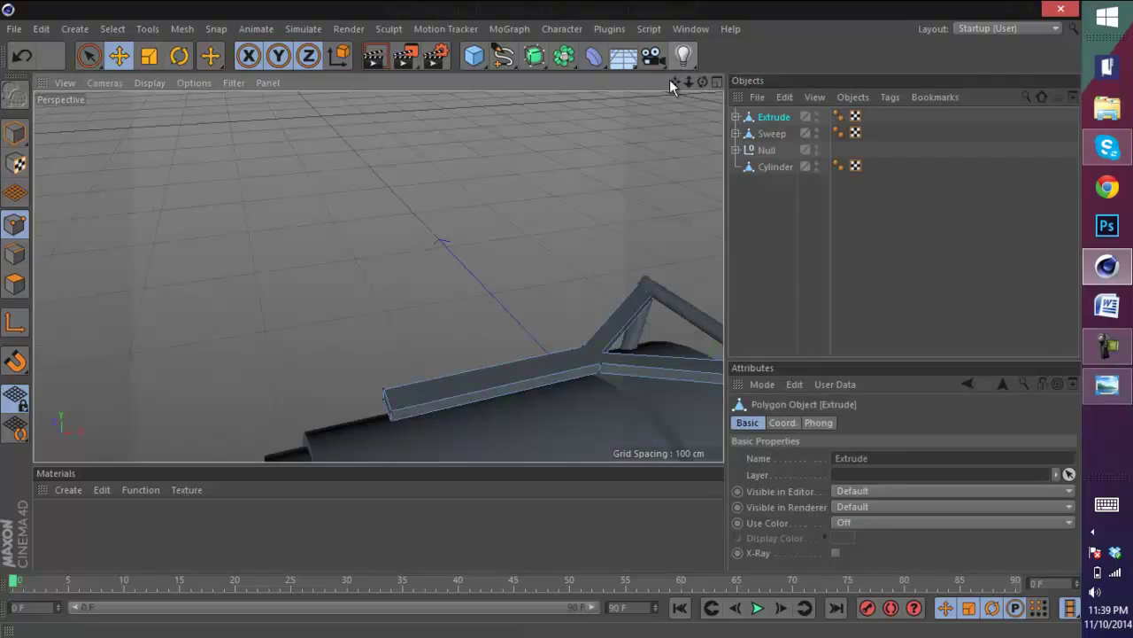
{"action": "left_click_drag", "start_coordinate": [672, 81], "coordinate": [504, 35]}
{"action": "left_click", "coordinate": [433, 299]}
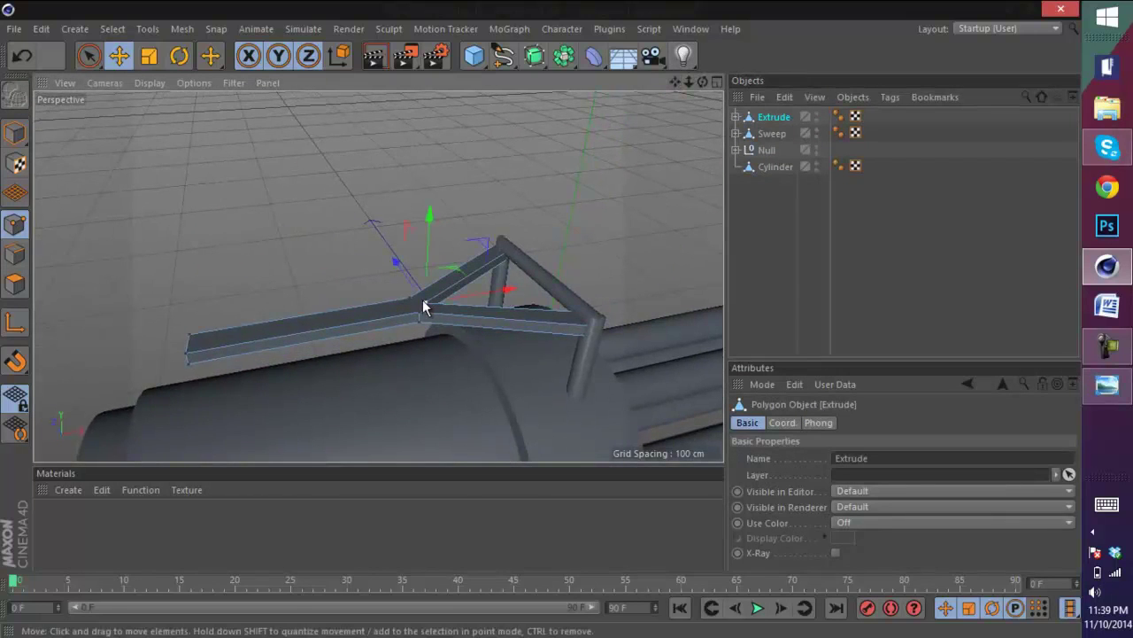
{"action": "left_click", "coordinate": [411, 300], "text": "shift"}
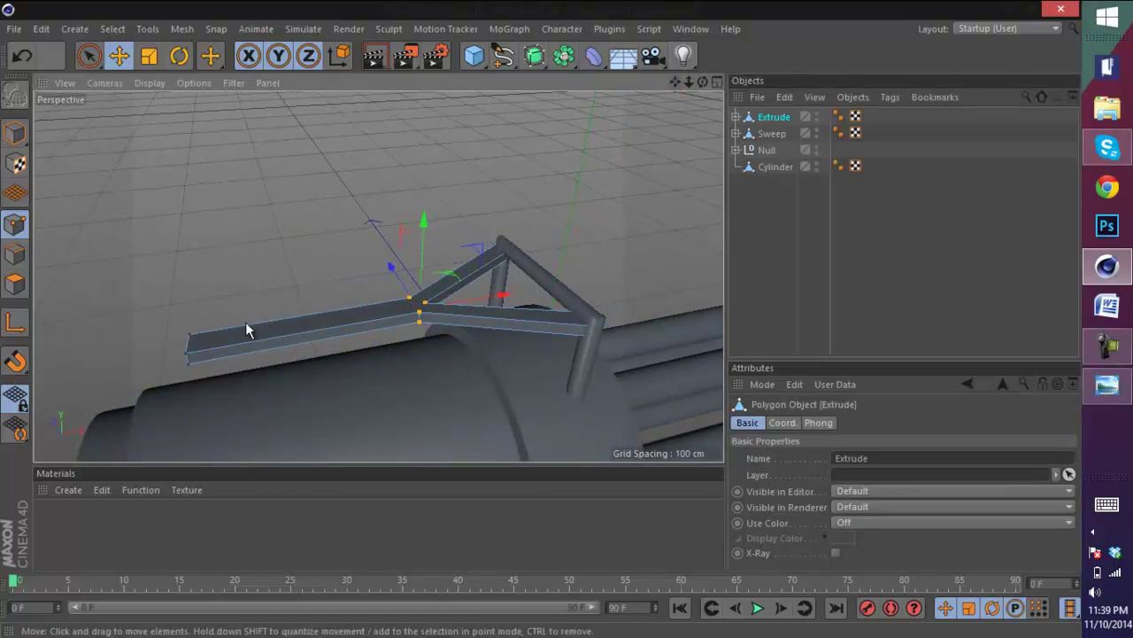
{"action": "left_click", "coordinate": [112, 28]}
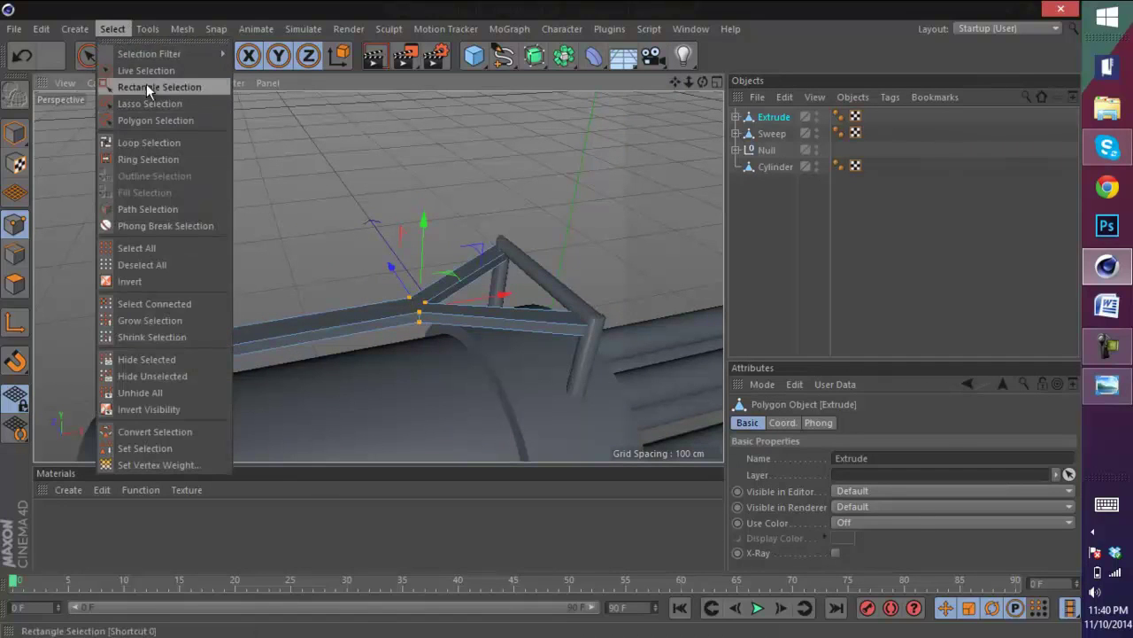
{"action": "left_click", "coordinate": [146, 68]}
{"action": "left_click_drag", "start_coordinate": [191, 319], "coordinate": [191, 316]}
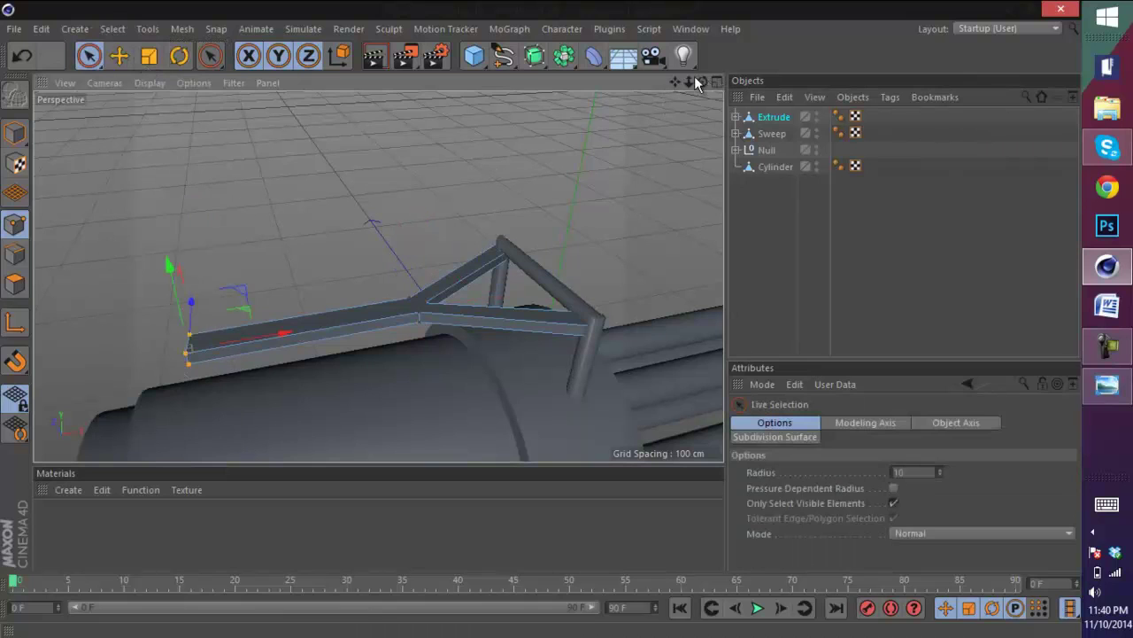
{"action": "left_click_drag", "start_coordinate": [691, 80], "coordinate": [467, 228]}
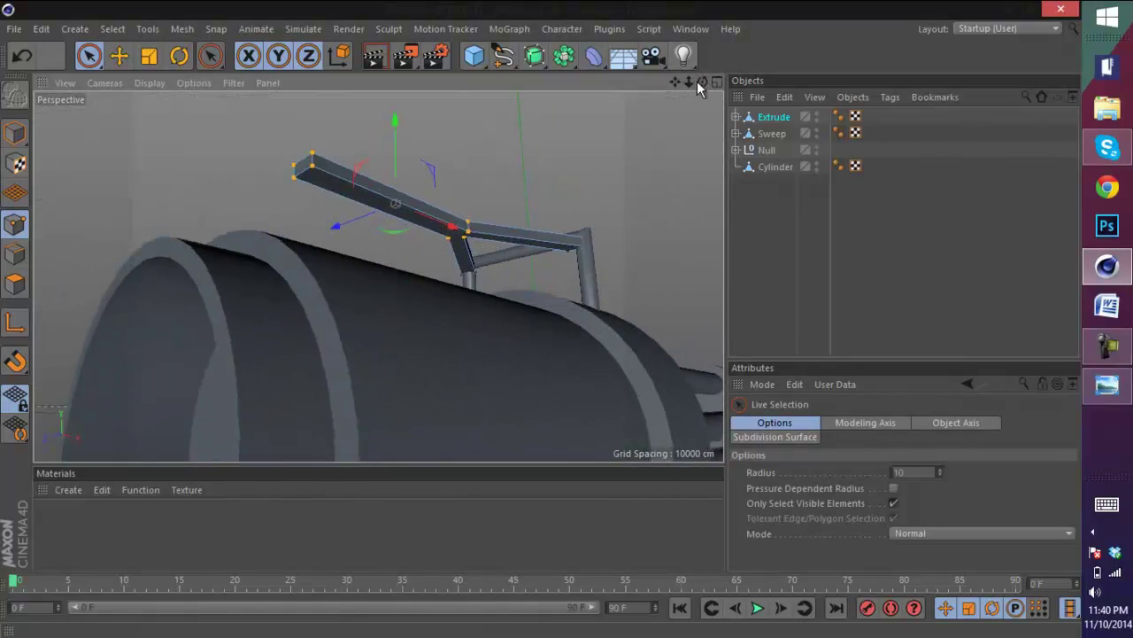
{"action": "left_click_drag", "start_coordinate": [699, 80], "coordinate": [542, 320]}
{"action": "left_click_drag", "start_coordinate": [362, 124], "coordinate": [362, 159]}
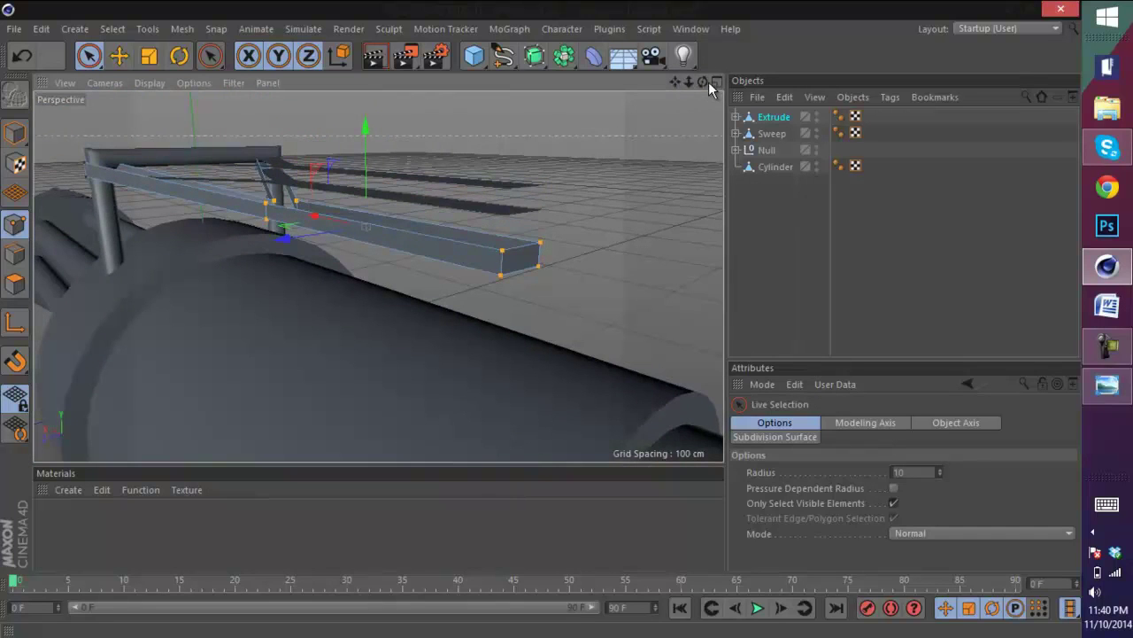
- Delete the Cap 1 and Cap 2 objects under the bracket's Extrude and reselect the Extrude object
{"action": "left_click_drag", "start_coordinate": [704, 81], "coordinate": [542, 317]}
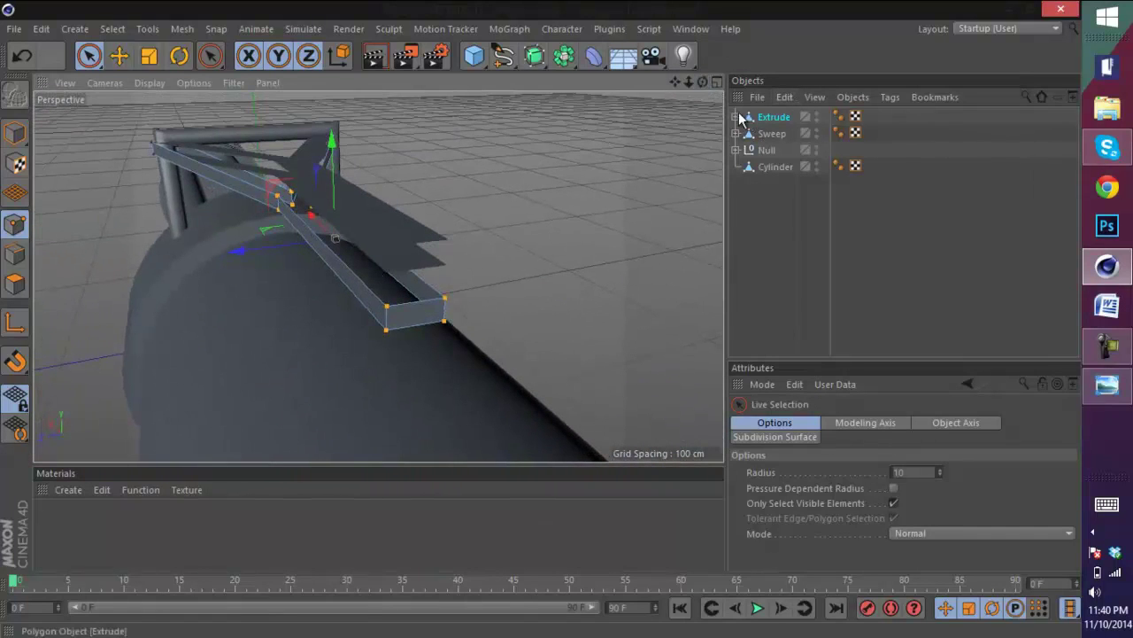
{"action": "left_click", "coordinate": [736, 117]}
{"action": "left_click", "coordinate": [778, 134]}
{"action": "left_click", "coordinate": [783, 152], "text": "shift"}
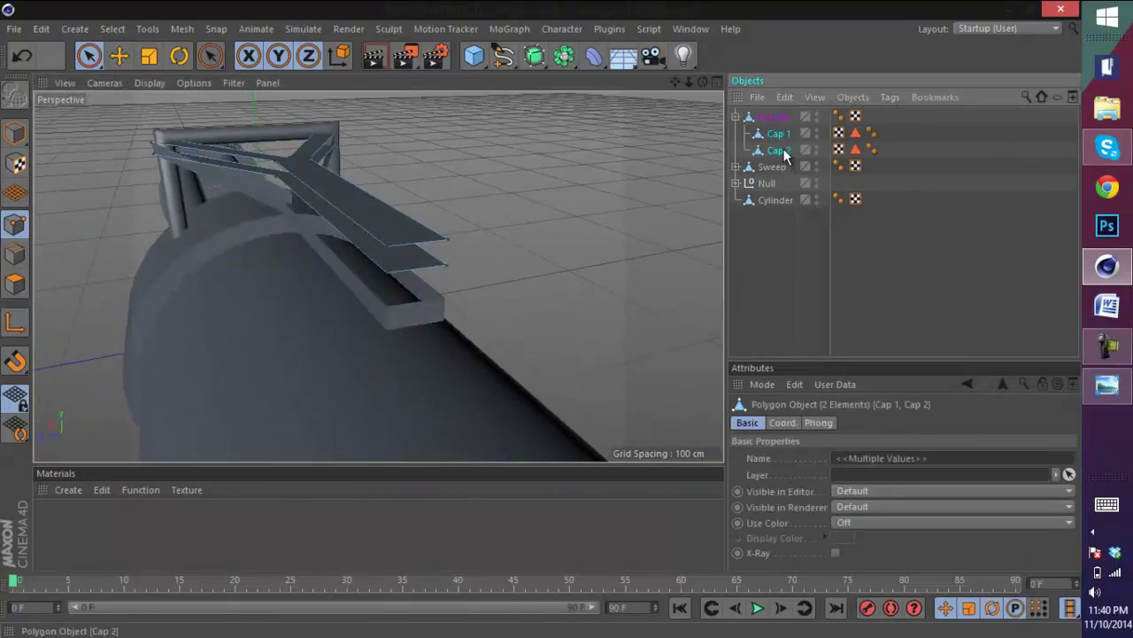
{"action": "key", "text": "Delete"}
{"action": "left_click", "coordinate": [775, 118]}
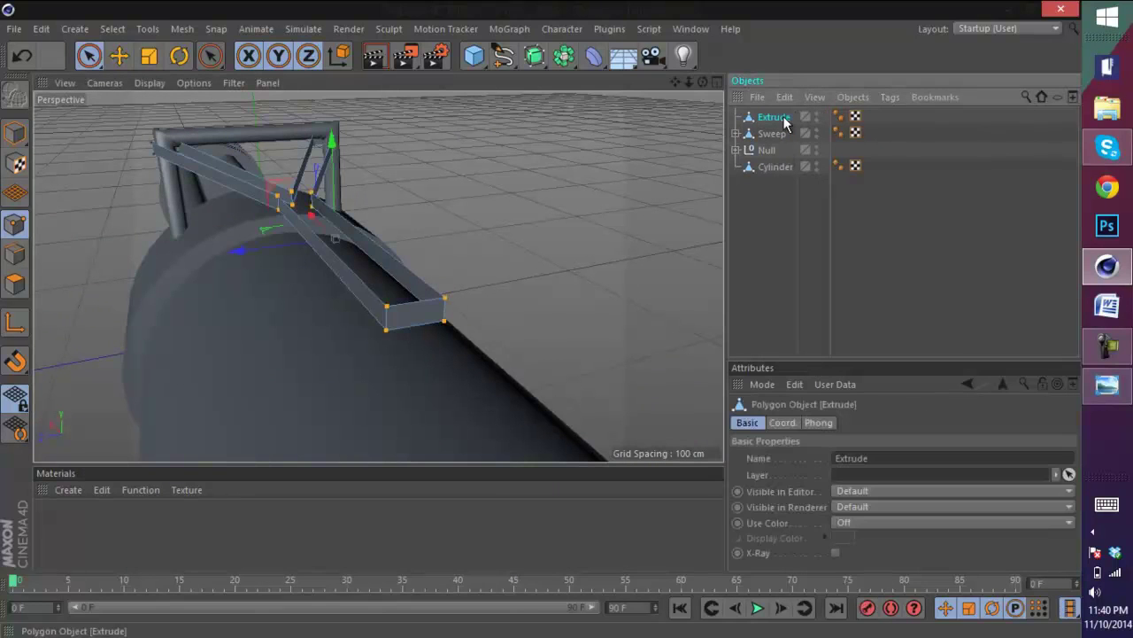
- Select only the bracket's rear end points and lower them until the arm slopes down to the rear body
{"action": "mouse_move", "coordinate": [530, 285]}
{"action": "left_mouse_down"}
{"action": "mouse_move", "coordinate": [467, 284]}
{"action": "mouse_move", "coordinate": [477, 304]}
{"action": "left_mouse_up"}
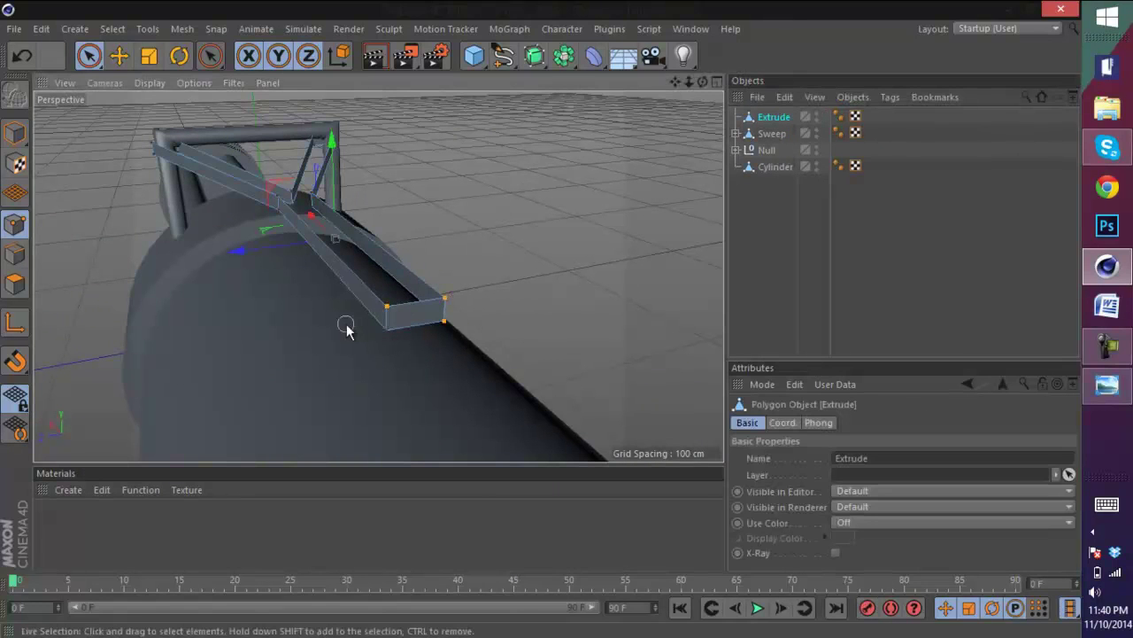
{"action": "left_click_drag", "start_coordinate": [427, 330], "coordinate": [424, 324]}
{"action": "left_click_drag", "start_coordinate": [420, 227], "coordinate": [421, 266]}
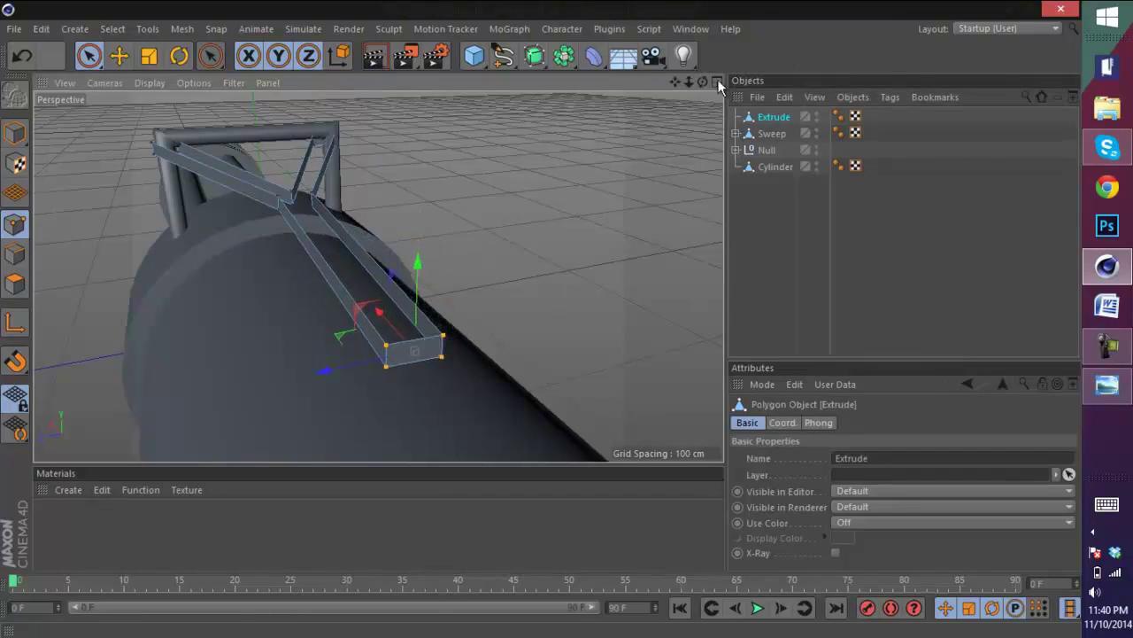
{"action": "left_click_drag", "start_coordinate": [703, 81], "coordinate": [541, 319]}
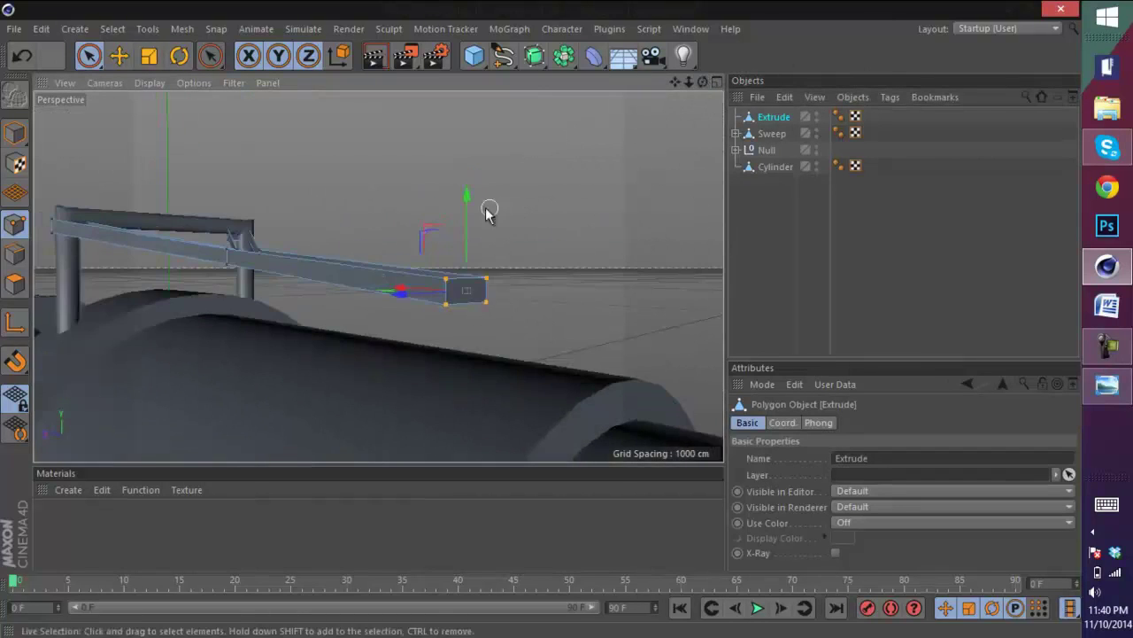
{"action": "left_click_drag", "start_coordinate": [467, 195], "coordinate": [462, 246]}
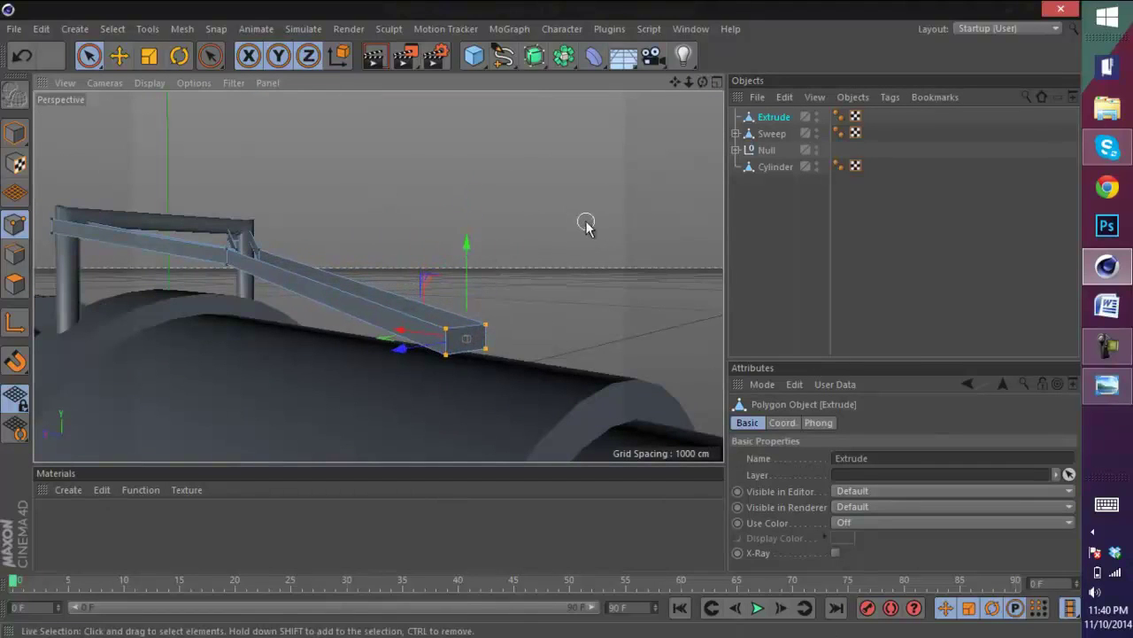
- Close the open top and underside of the Y-shaped bracket with Close Polygon Hole
{"action": "left_click", "coordinate": [119, 56]}
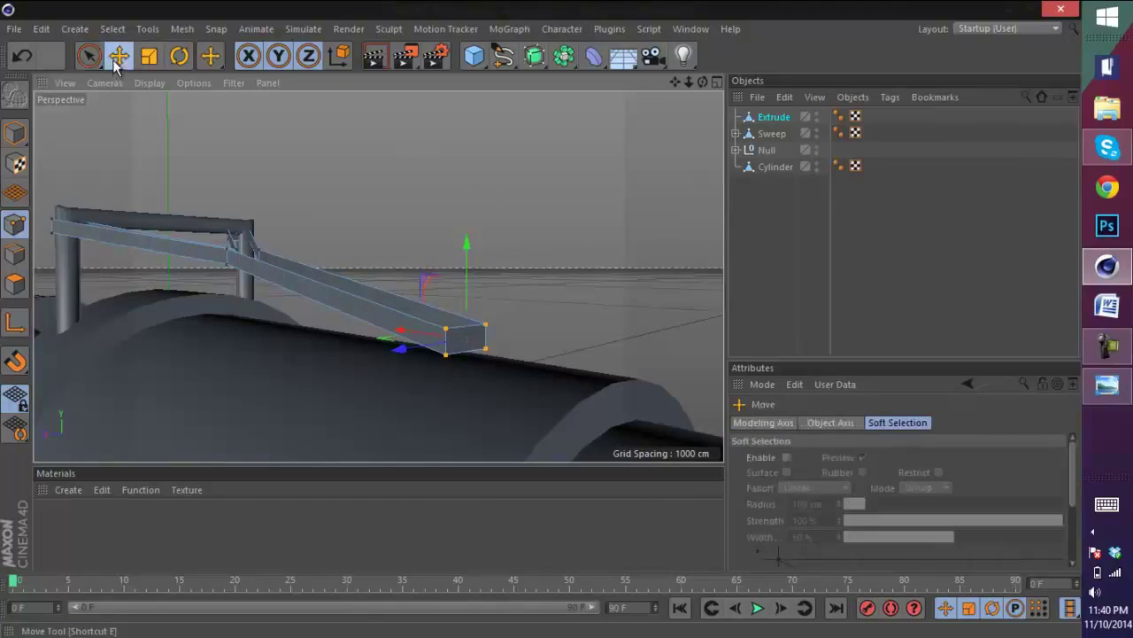
{"action": "left_click", "coordinate": [14, 133]}
{"action": "left_click", "coordinate": [21, 282]}
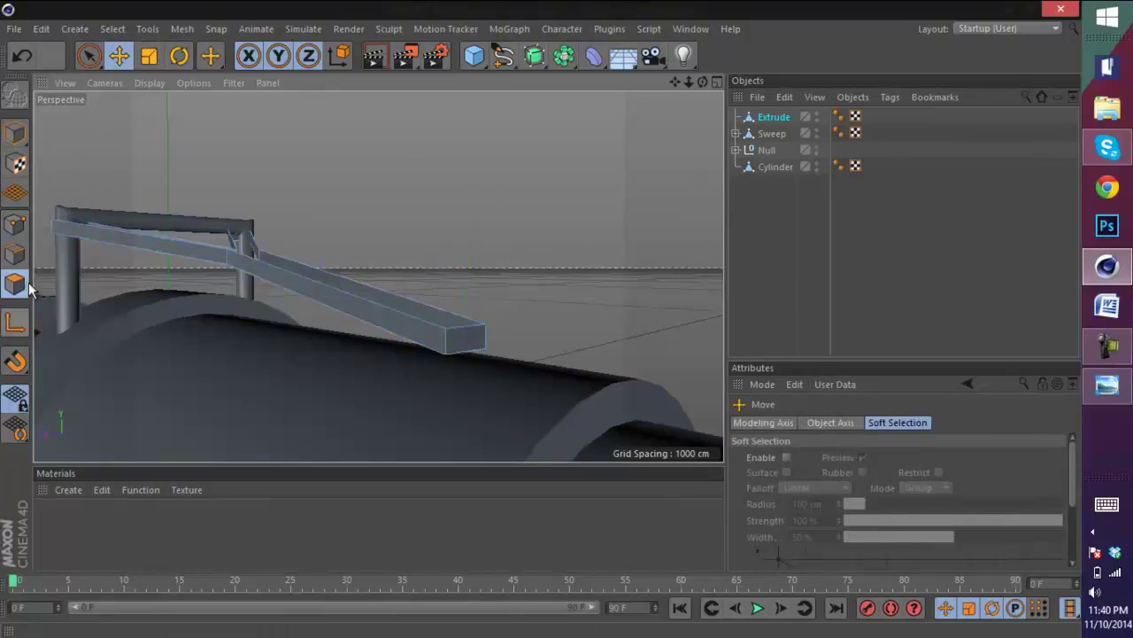
{"action": "right_click", "coordinate": [355, 192]}
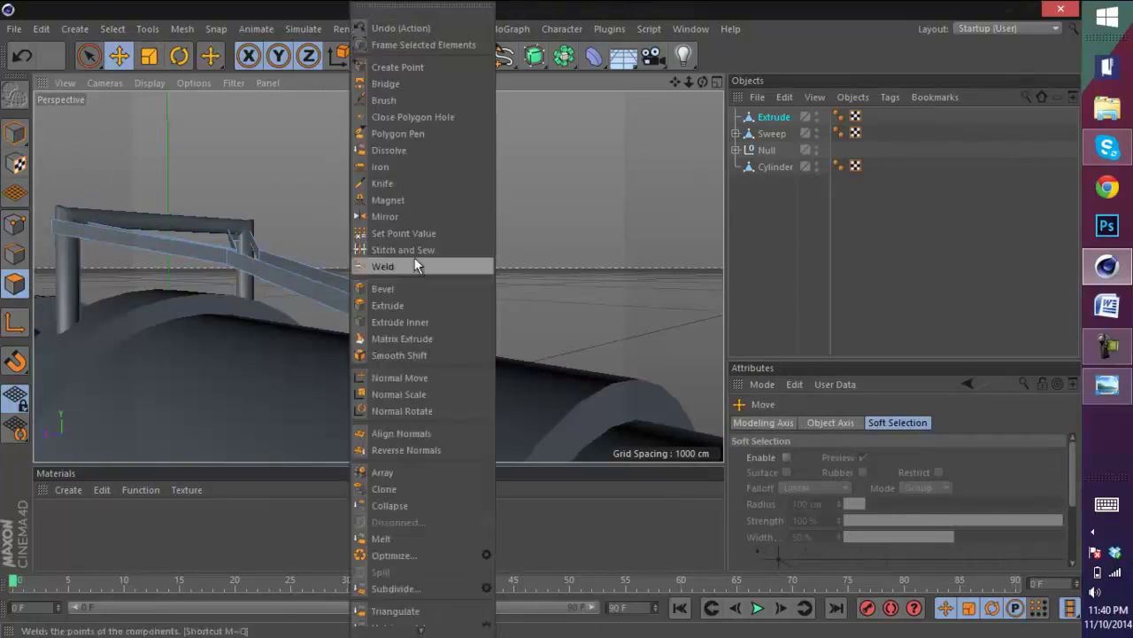
{"action": "left_click", "coordinate": [413, 117]}
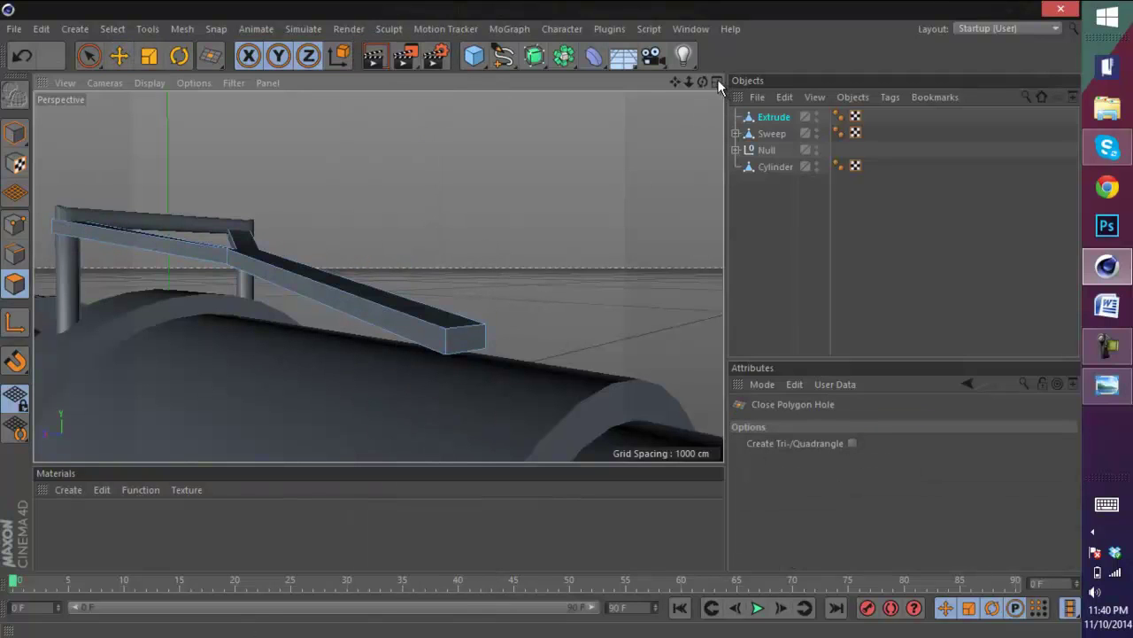
{"action": "left_click_drag", "start_coordinate": [702, 81], "coordinate": [546, 319]}
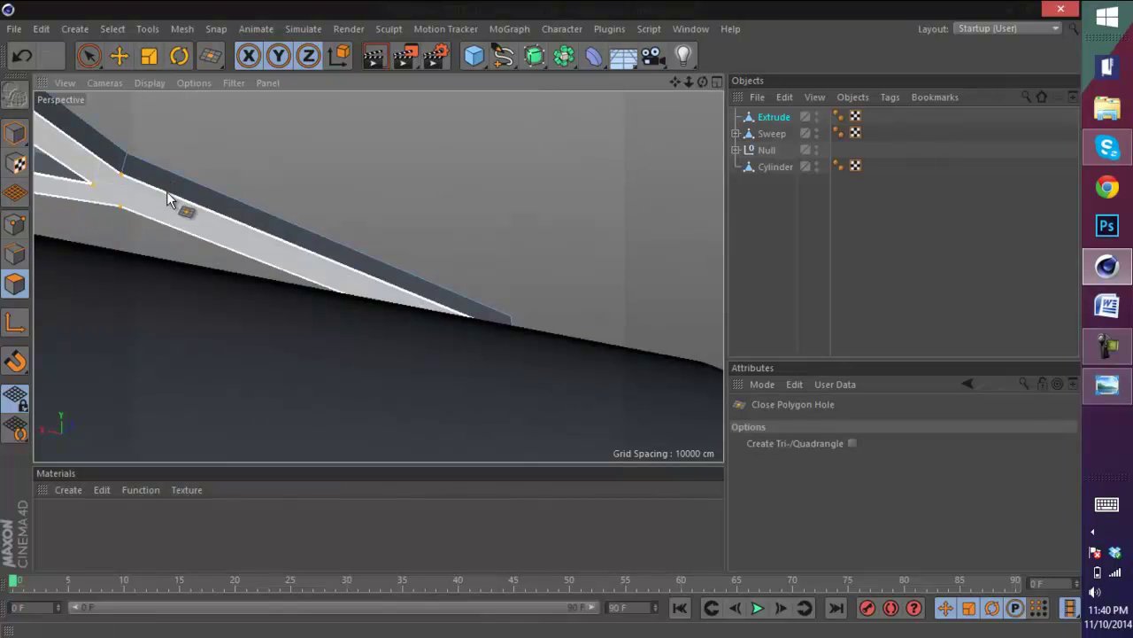
{"action": "left_click_drag", "start_coordinate": [703, 82], "coordinate": [541, 321]}
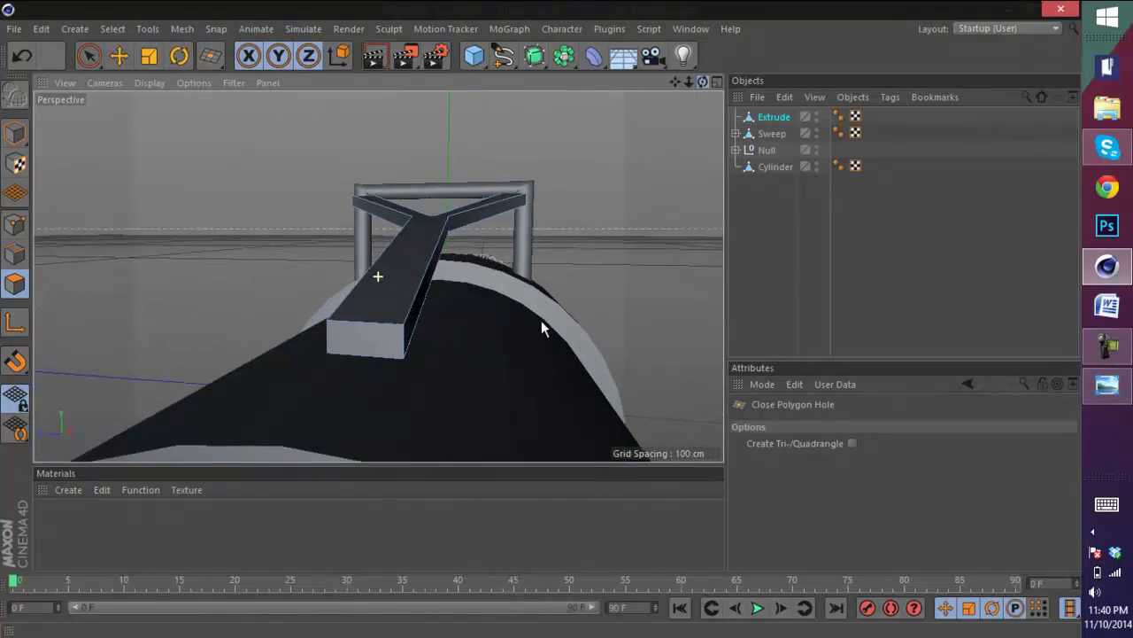
- Add a cube and move it up to the top of the rear body, reducing its width
{"action": "left_click_drag", "start_coordinate": [474, 55], "coordinate": [621, 78]}
{"action": "scroll", "coordinate": [567, 164], "scroll_direction": "down", "scroll_amount": 3}
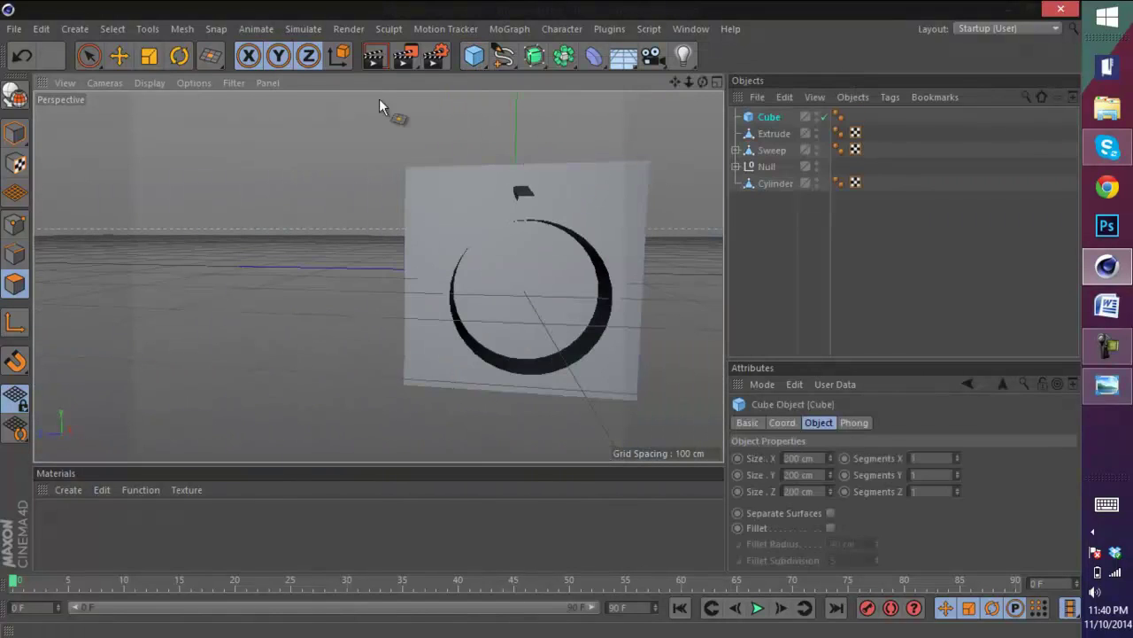
{"action": "left_click", "coordinate": [120, 59]}
{"action": "left_click", "coordinate": [14, 133]}
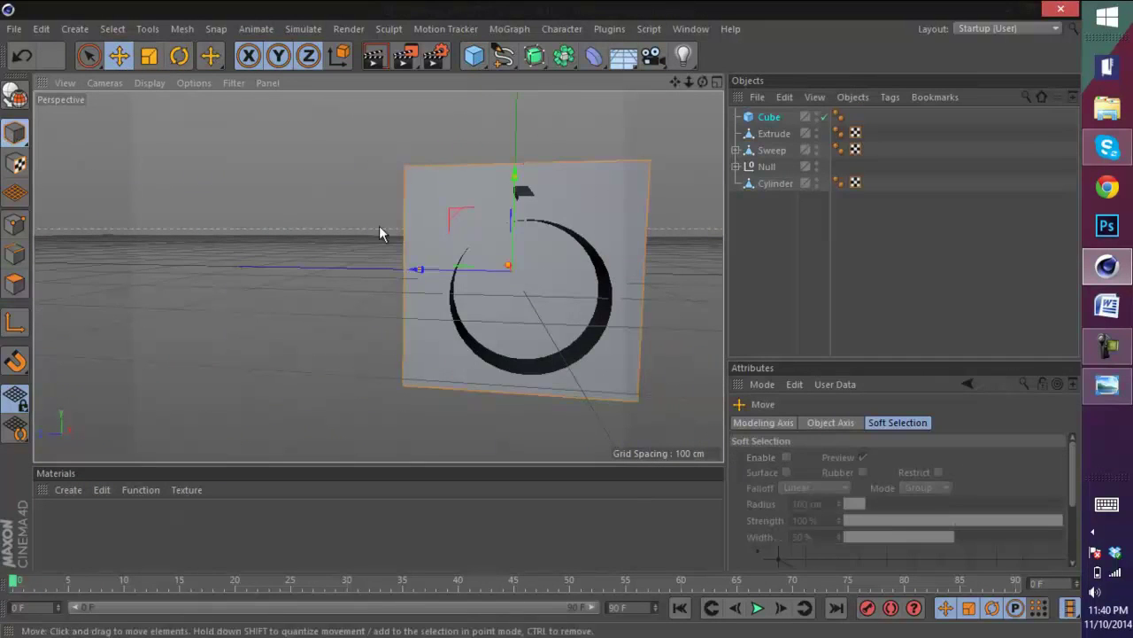
{"action": "left_click_drag", "start_coordinate": [443, 276], "coordinate": [507, 272]}
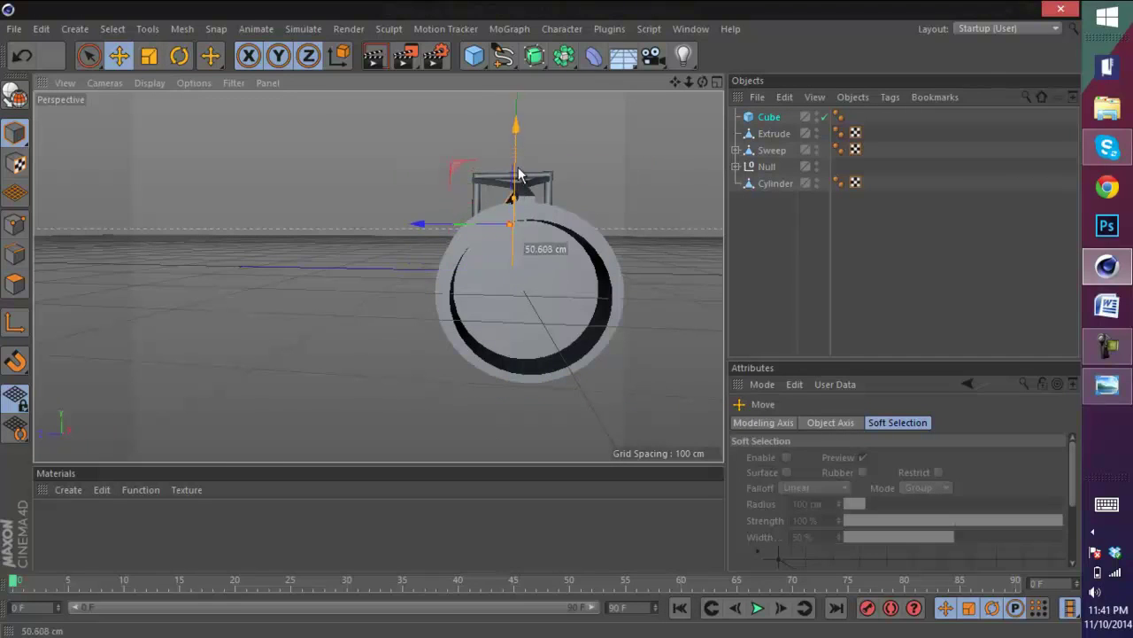
- Shorten the cube into a small block seated on the body at the bracket's rear end, and save the scene
{"action": "left_click_drag", "start_coordinate": [703, 83], "coordinate": [538, 329]}
{"action": "scroll", "coordinate": [418, 218], "scroll_direction": "up", "scroll_amount": 4}
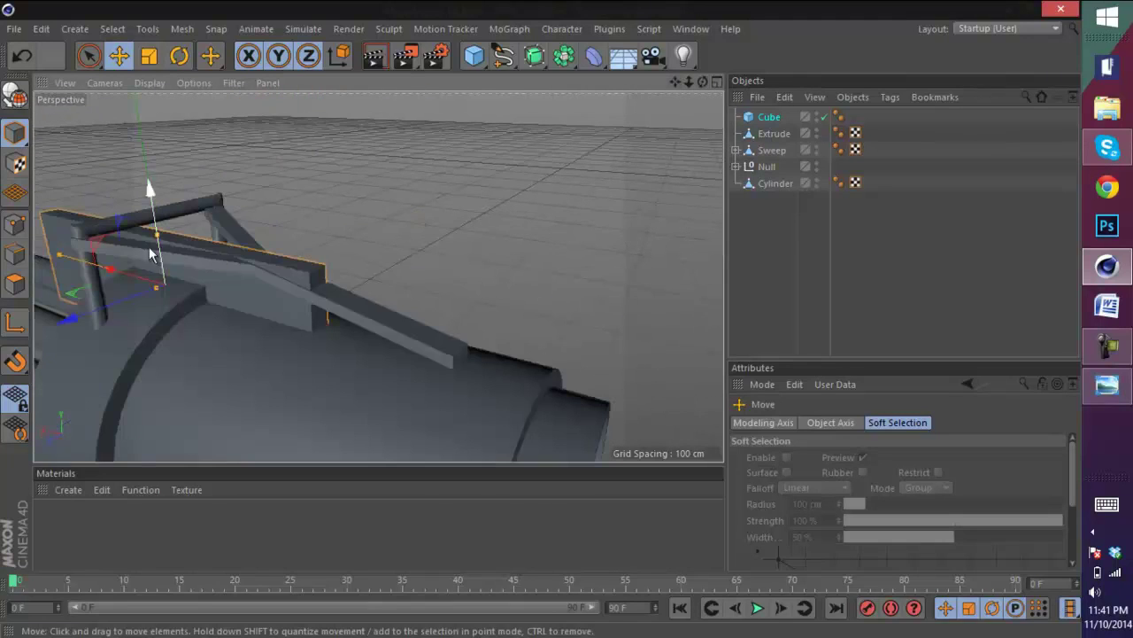
{"action": "left_click_drag", "start_coordinate": [62, 263], "coordinate": [426, 332]}
{"action": "key", "text": "ctrl+z"}
{"action": "left_click_drag", "start_coordinate": [426, 290], "coordinate": [428, 255]}
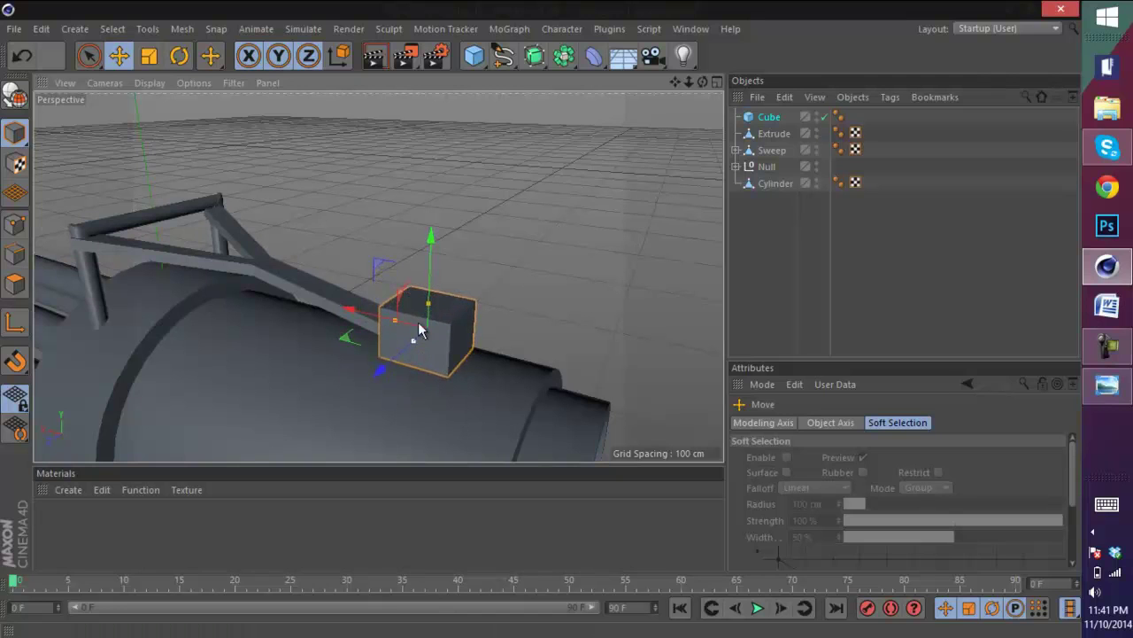
{"action": "left_click_drag", "start_coordinate": [420, 341], "coordinate": [428, 358]}
{"action": "key", "text": "ctrl+s"}
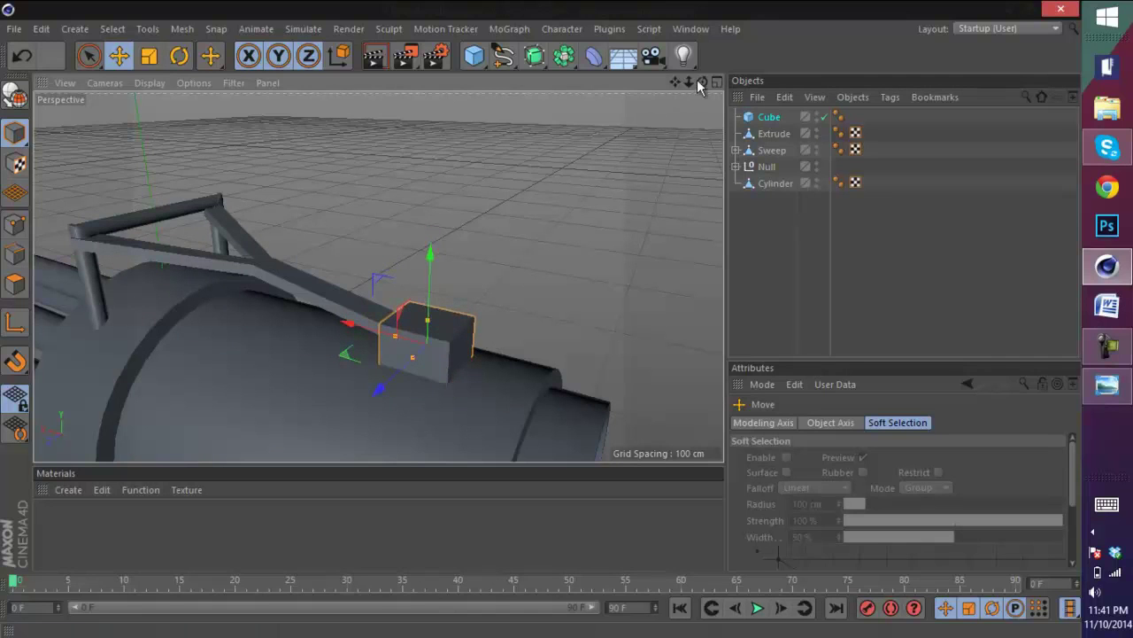
- Duplicate the small block forward along the body to beneath the carrying handle
{"action": "left_click_drag", "start_coordinate": [701, 82], "coordinate": [577, 286]}
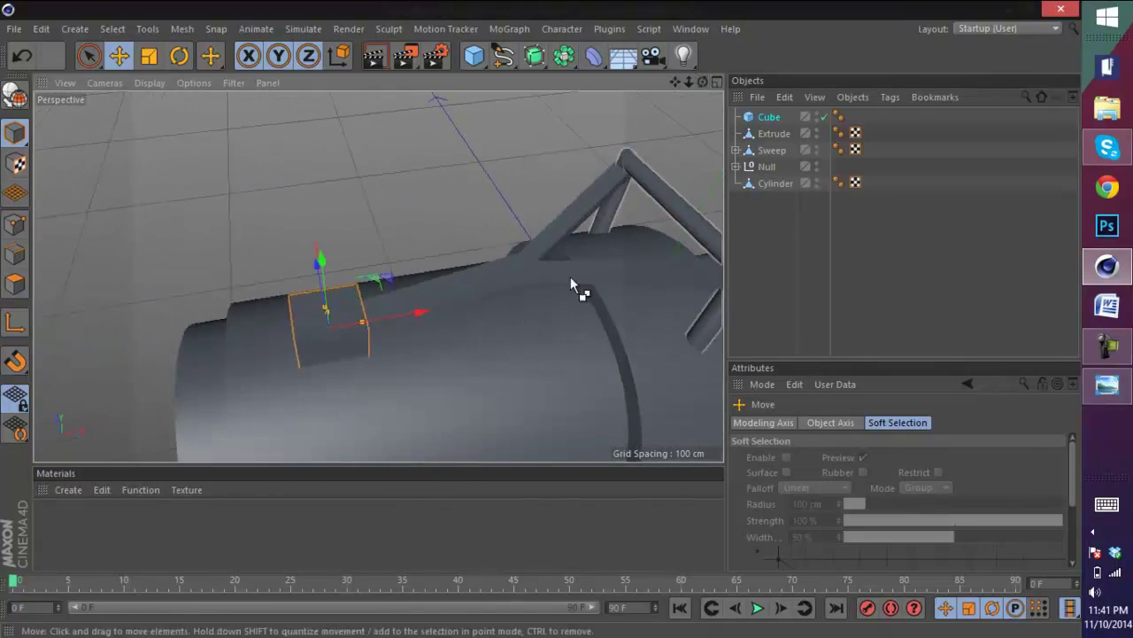
{"action": "left_click_drag", "start_coordinate": [420, 322], "coordinate": [708, 262], "text": "ctrl"}
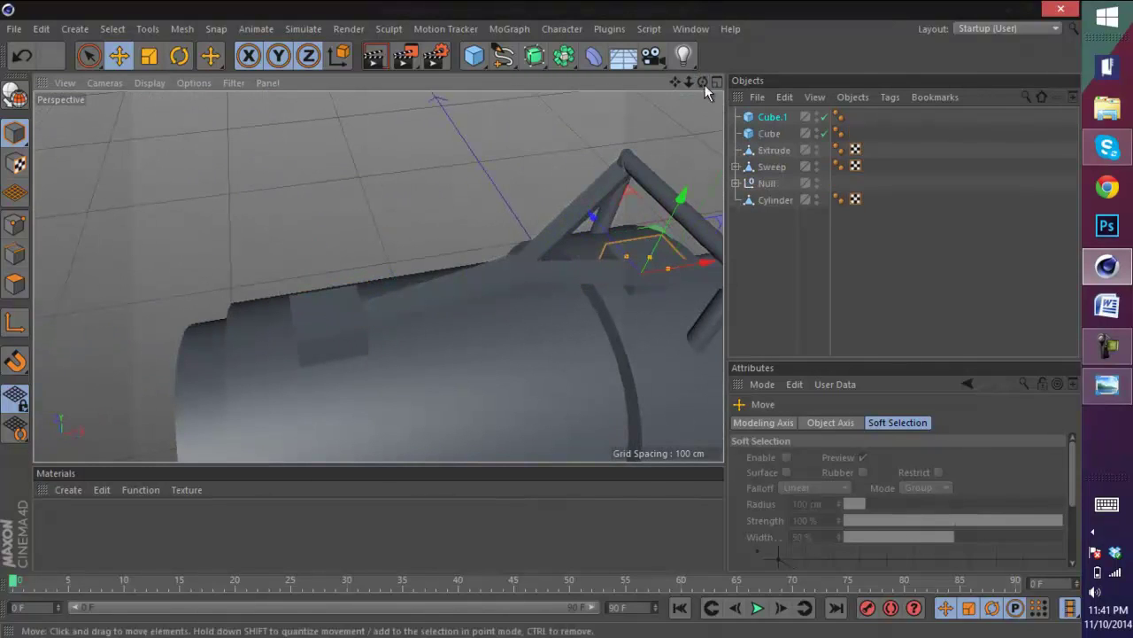
- Check the handle mount in the reference photo and widen the duplicated block across the body beneath both handle legs
{"action": "left_click_drag", "start_coordinate": [703, 82], "coordinate": [551, 317]}
{"action": "left_click", "coordinate": [1122, 384]}
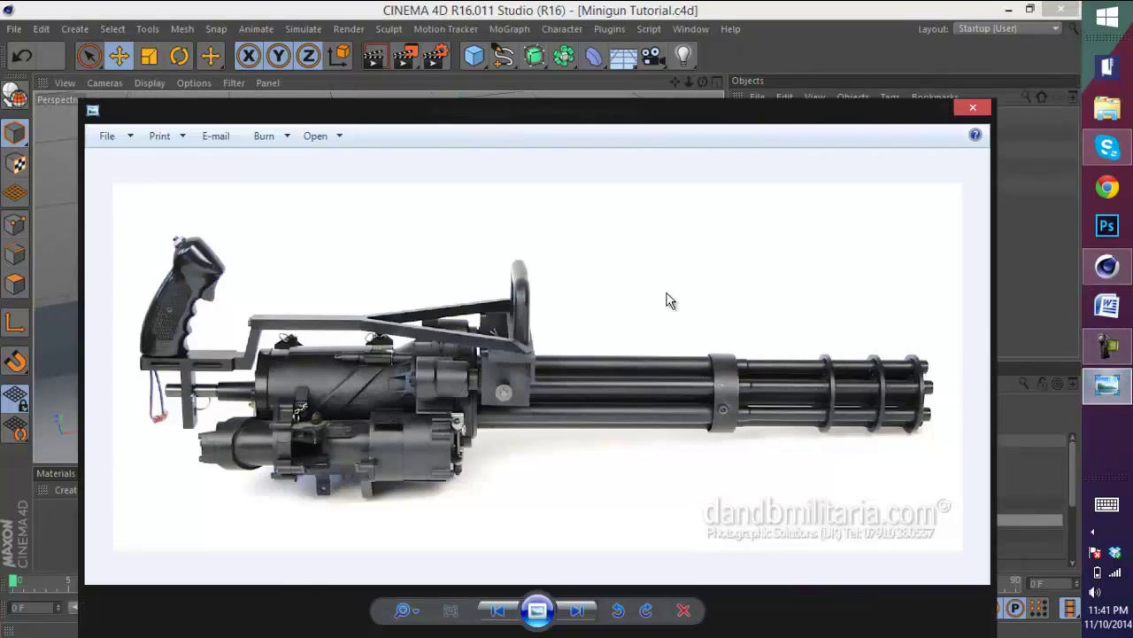
{"action": "scroll", "coordinate": [528, 359], "scroll_direction": "up", "scroll_amount": 5}
{"action": "scroll", "coordinate": [498, 395], "scroll_direction": "down", "scroll_amount": 3}
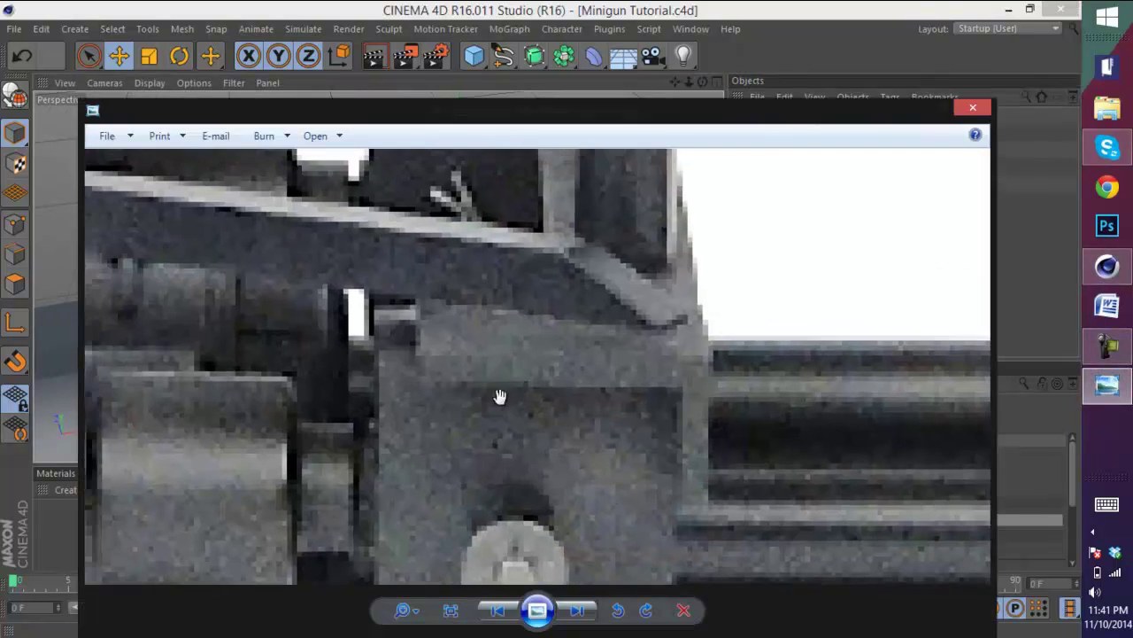
{"action": "scroll", "coordinate": [518, 348], "scroll_direction": "down", "scroll_amount": 3}
{"action": "left_click", "coordinate": [824, 31]}
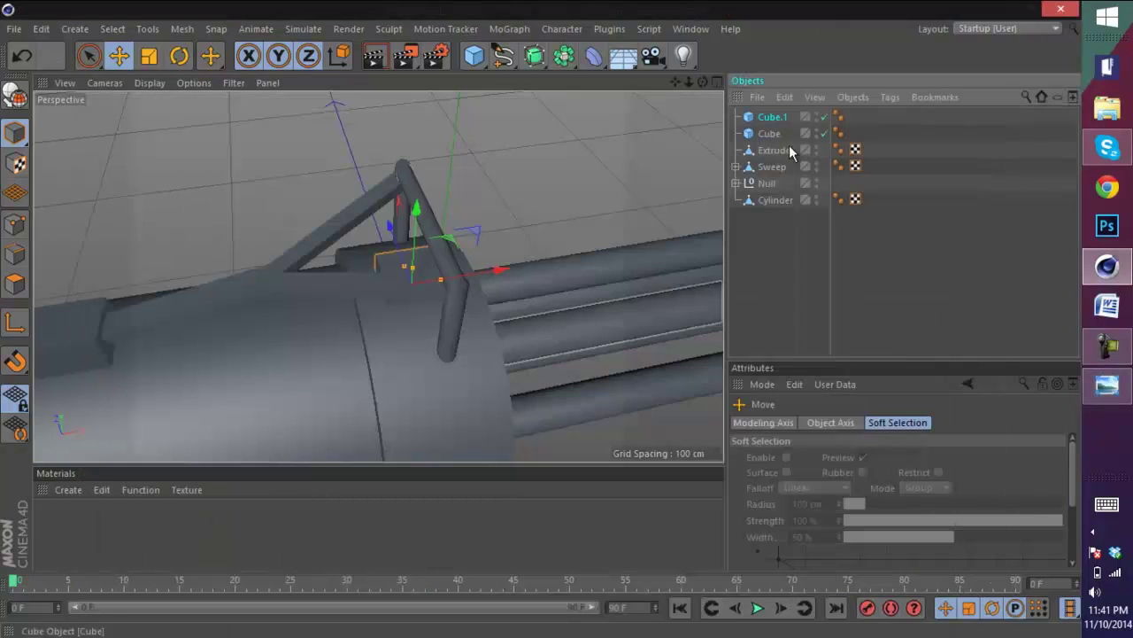
{"action": "left_click_drag", "start_coordinate": [703, 83], "coordinate": [541, 322]}
{"action": "left_click_drag", "start_coordinate": [455, 364], "coordinate": [547, 363]}
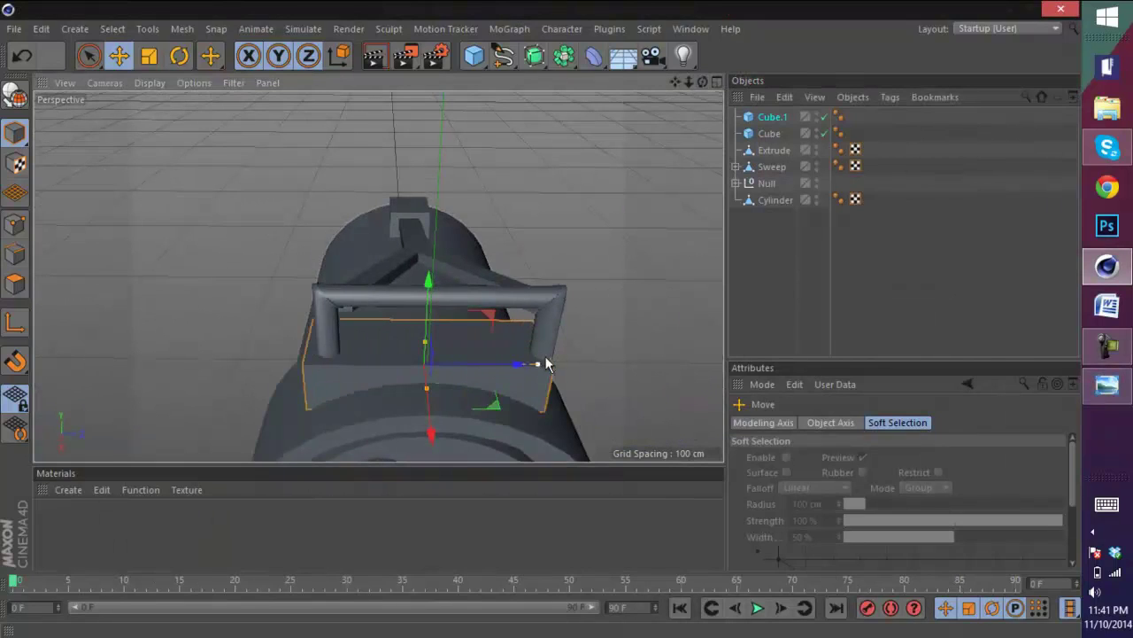
- Adjust the wide block's depth and height beneath the handle's legs and shift it slightly along the body
{"action": "left_click_drag", "start_coordinate": [428, 389], "coordinate": [431, 297]}
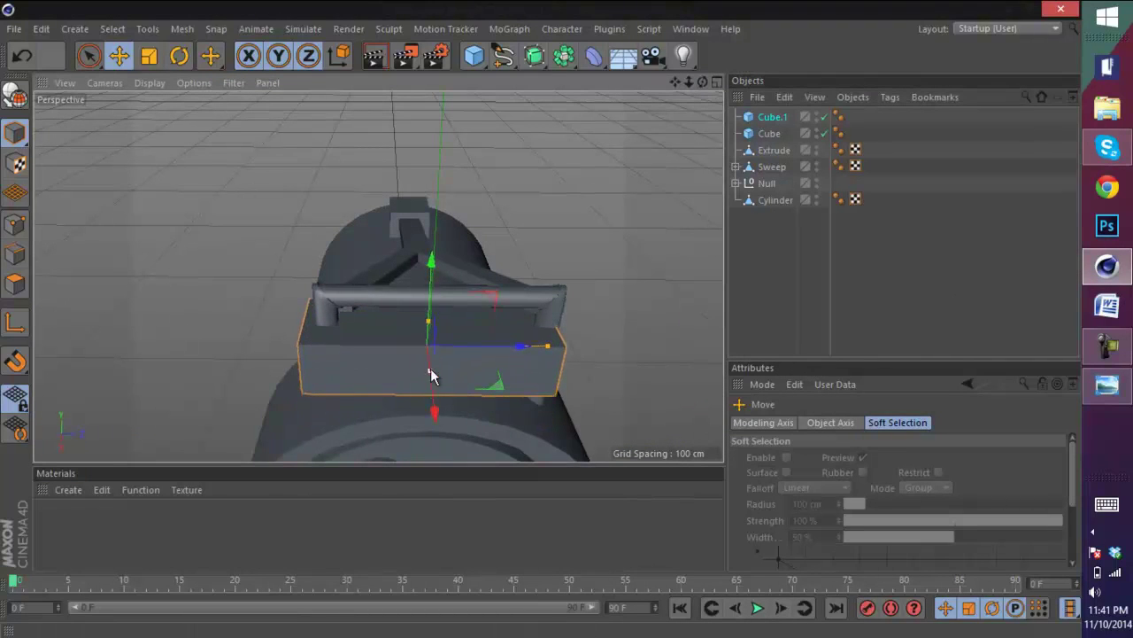
{"action": "mouse_move", "coordinate": [431, 378]}
{"action": "left_mouse_down"}
{"action": "mouse_move", "coordinate": [432, 393]}
{"action": "mouse_move", "coordinate": [433, 367]}
{"action": "left_mouse_up"}
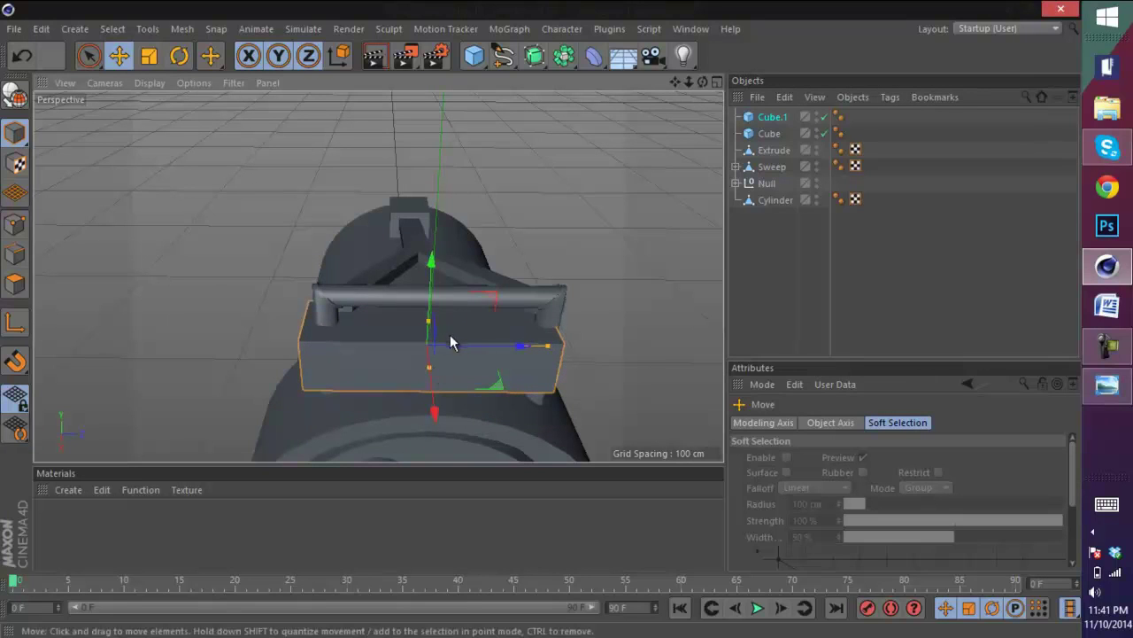
{"action": "left_click_drag", "start_coordinate": [429, 322], "coordinate": [431, 295]}
{"action": "left_click_drag", "start_coordinate": [702, 83], "coordinate": [535, 330]}
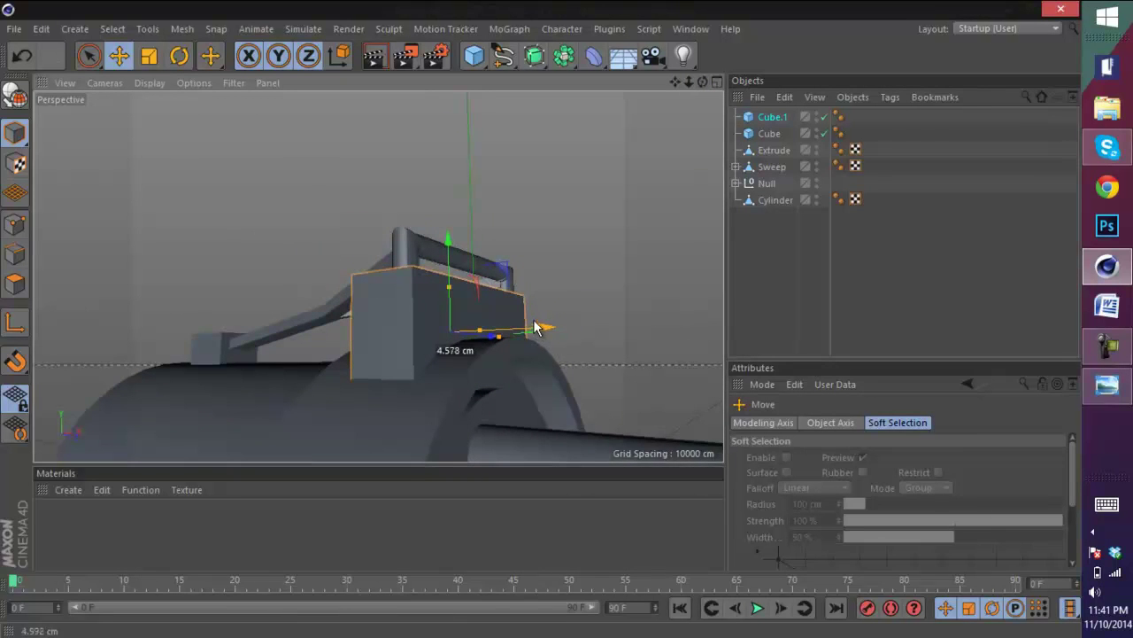
- Lower the Y-shaped bracket and move it back and sideways so its fork ends meet the wide block's rear face
{"action": "left_click_drag", "start_coordinate": [703, 82], "coordinate": [542, 321]}
{"action": "left_click", "coordinate": [221, 263]}
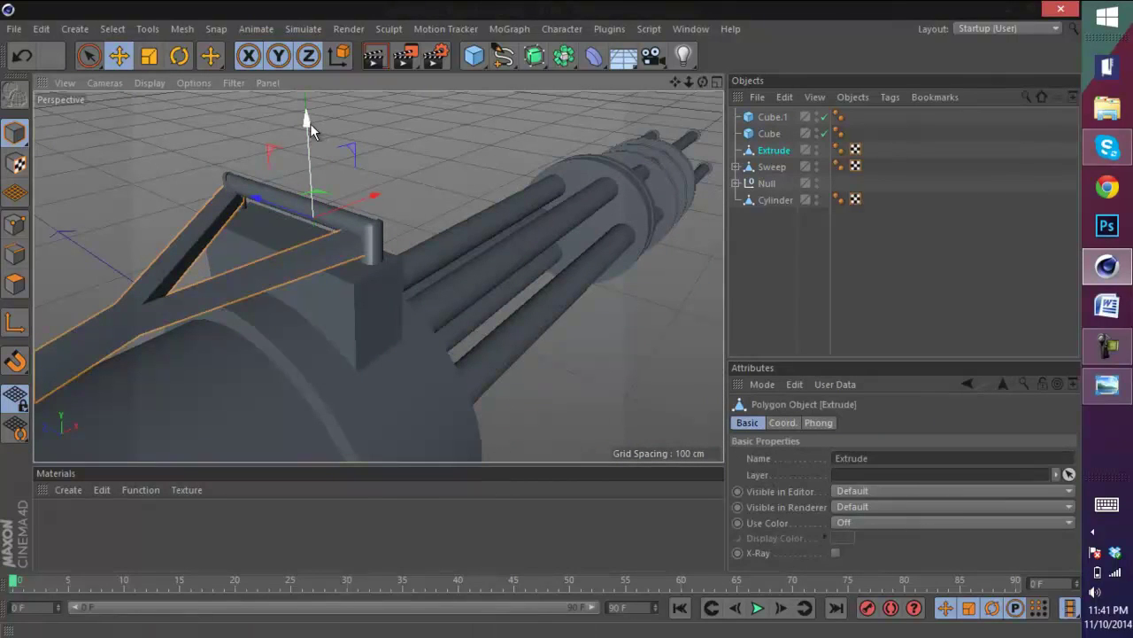
{"action": "left_click_drag", "start_coordinate": [309, 123], "coordinate": [307, 142]}
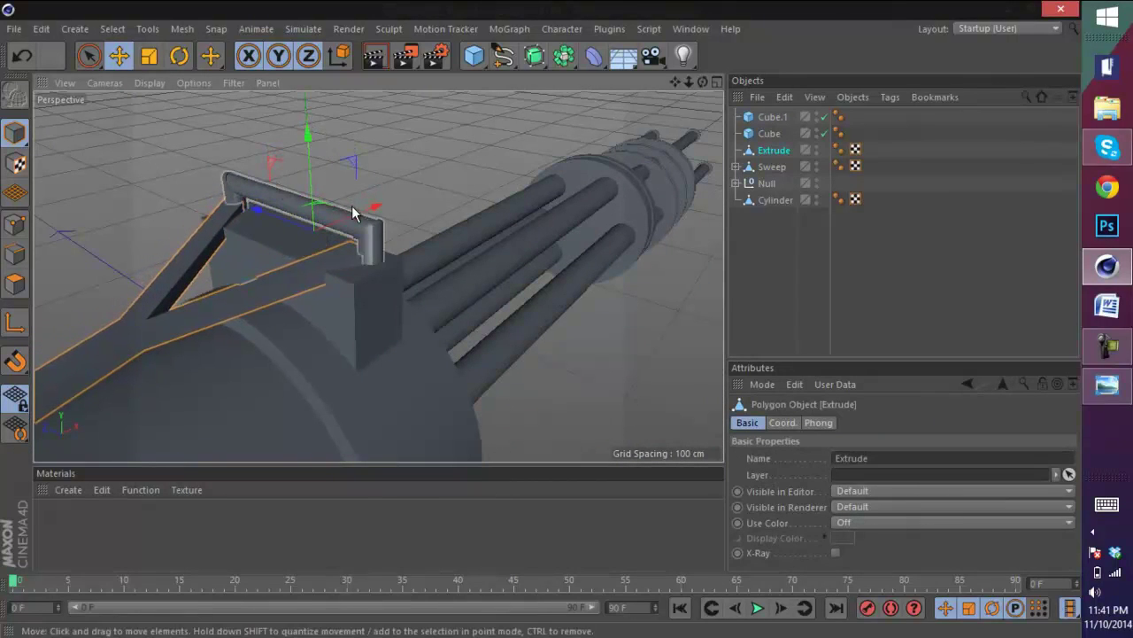
{"action": "left_click_drag", "start_coordinate": [380, 210], "coordinate": [365, 218]}
{"action": "left_click_drag", "start_coordinate": [294, 147], "coordinate": [296, 160]}
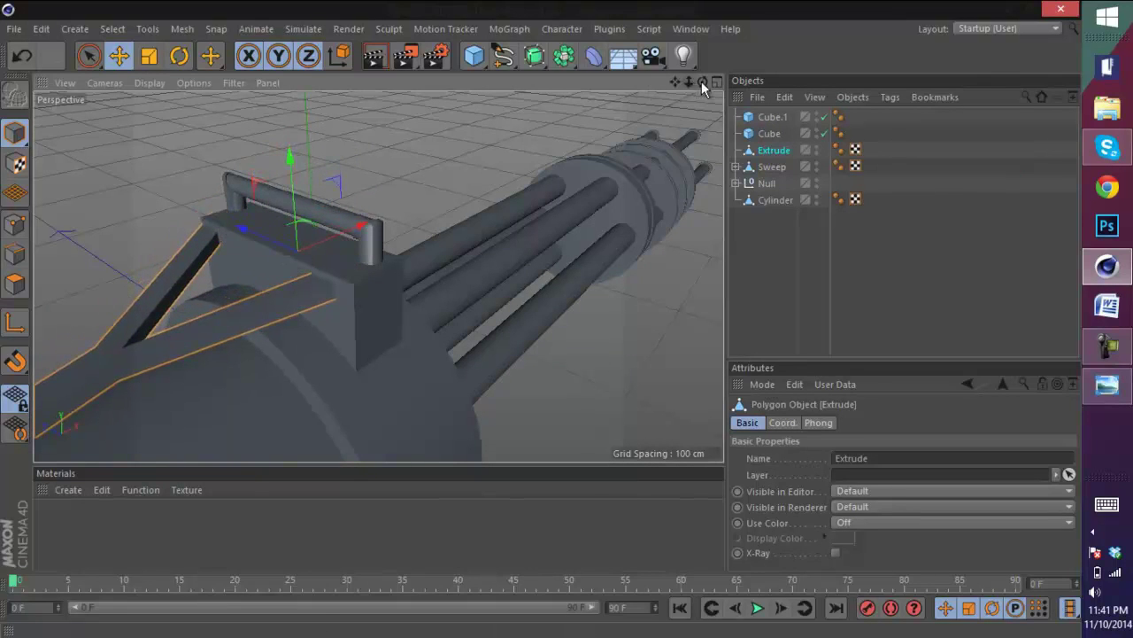
{"action": "left_click_drag", "start_coordinate": [702, 82], "coordinate": [541, 320]}
{"action": "scroll", "coordinate": [266, 273], "scroll_direction": "down", "scroll_amount": 2}
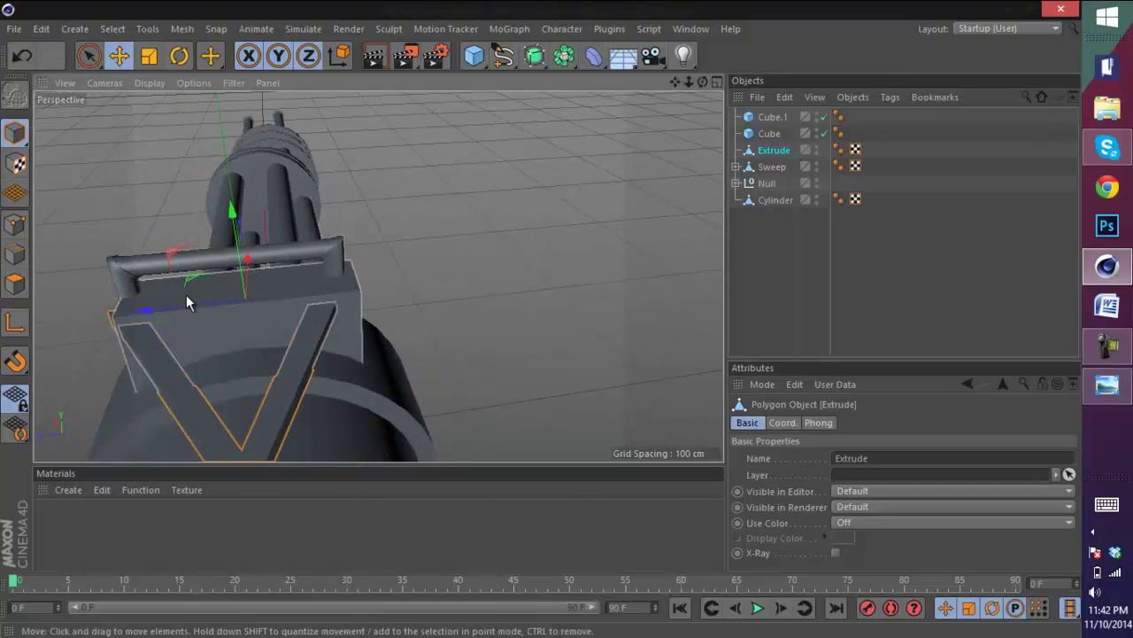
{"action": "left_click_drag", "start_coordinate": [186, 296], "coordinate": [196, 302]}
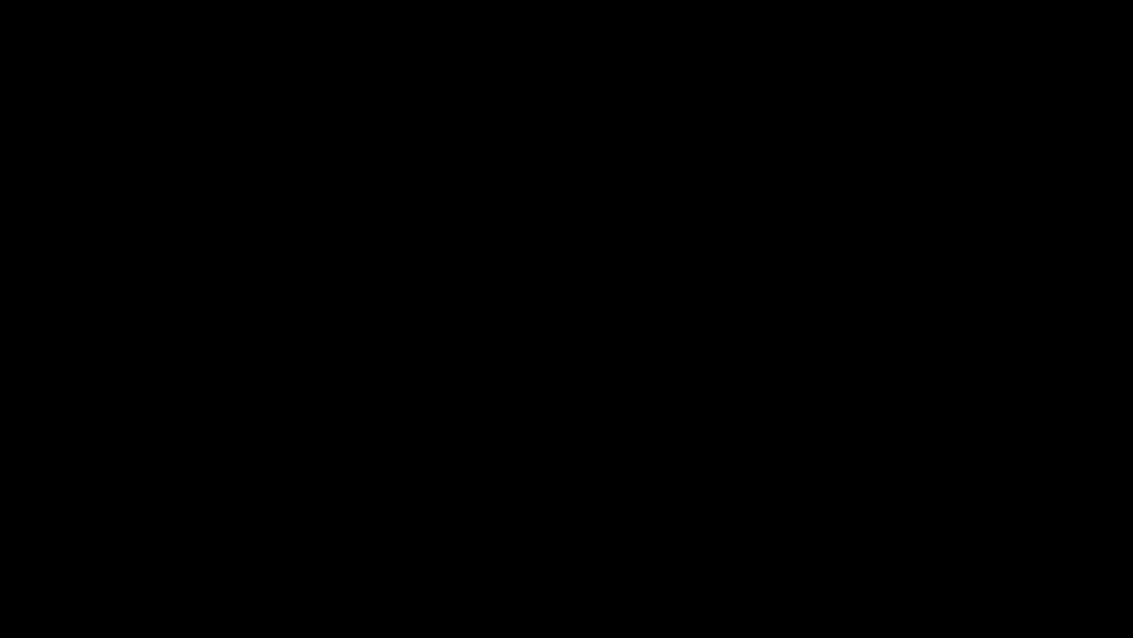